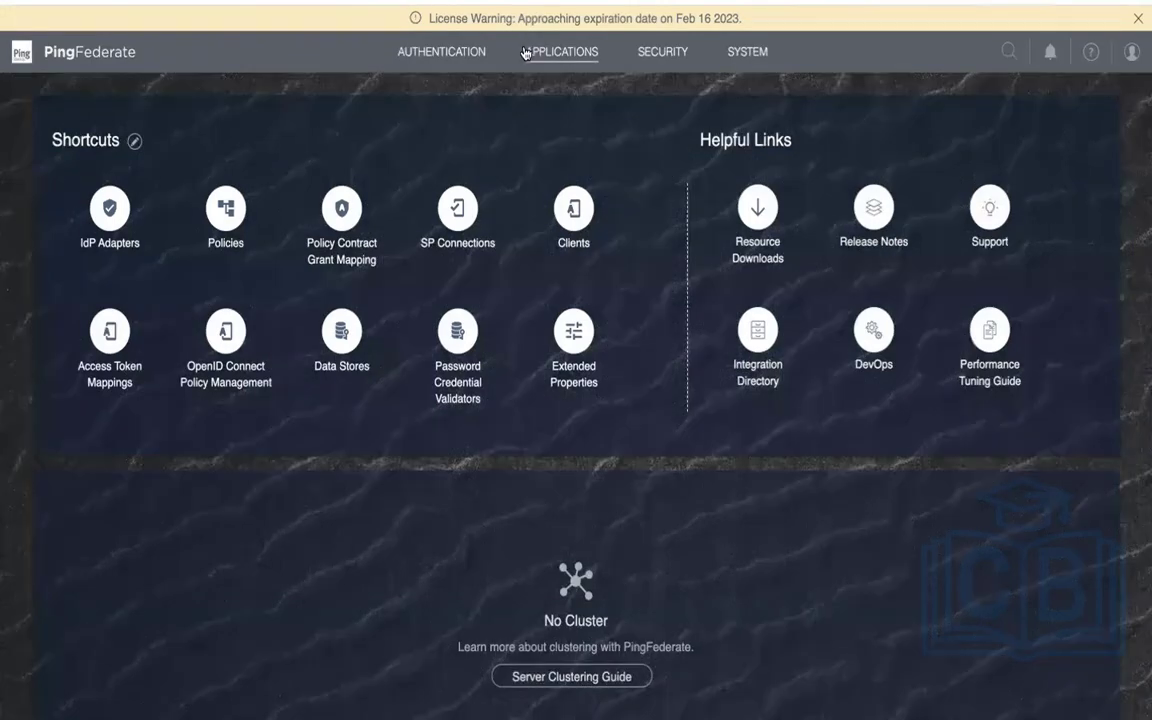
- Set the server's SAML 2.0 entity ID to "test-idp" in the federation protocol settings and save
{"action": "left_click", "coordinate": [747, 55]}
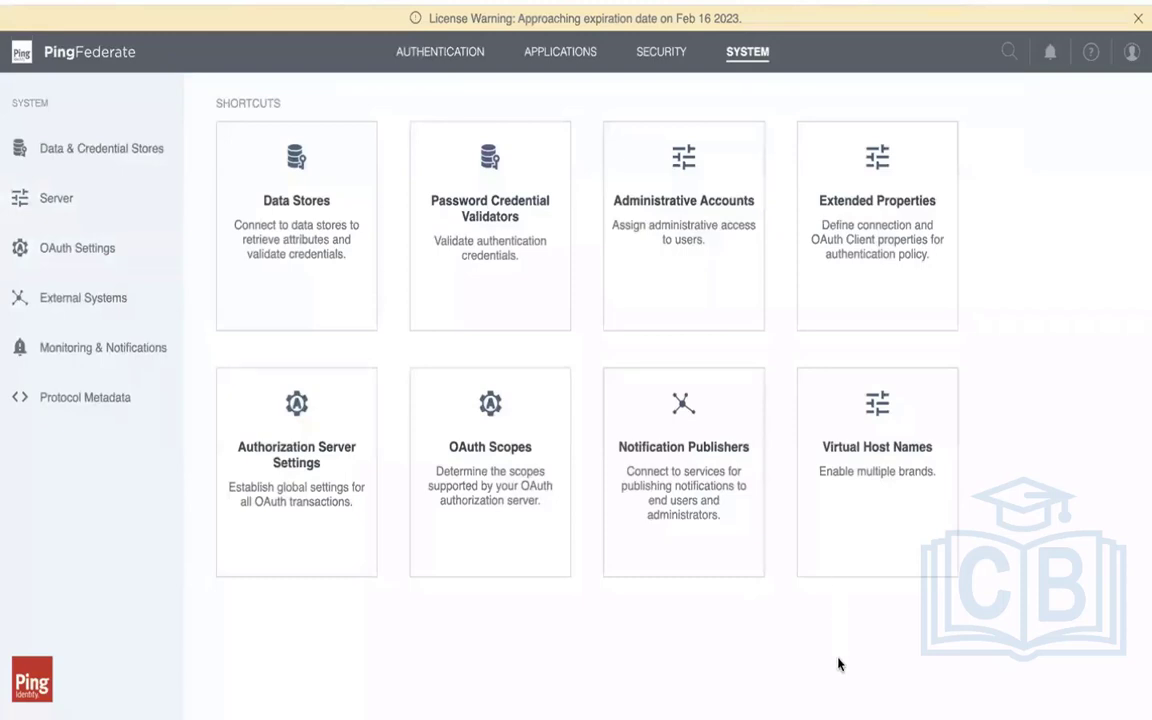
{"action": "left_click", "coordinate": [118, 202]}
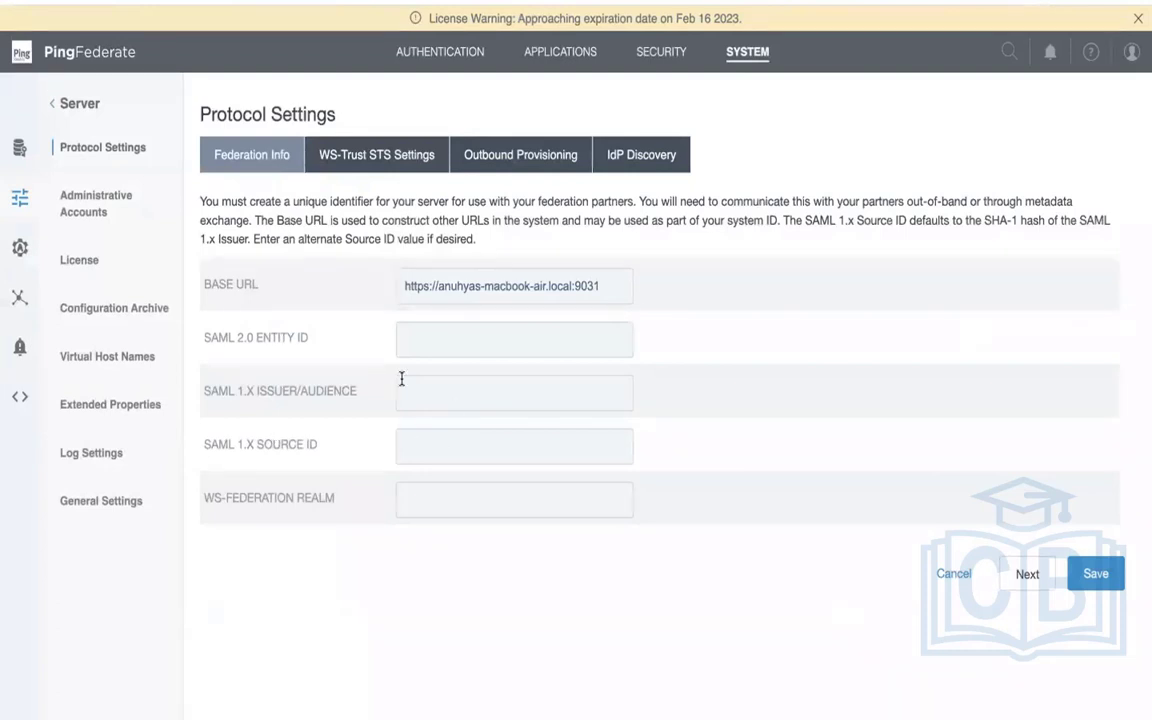
{"action": "left_click", "coordinate": [414, 344]}
{"action": "type", "text": "test-idp"}
{"action": "left_click", "coordinate": [1100, 574]}
{"action": "left_click", "coordinate": [1092, 584]}
- Start creating a new SP connection from the list of partner SP connections
{"action": "left_click", "coordinate": [557, 58]}
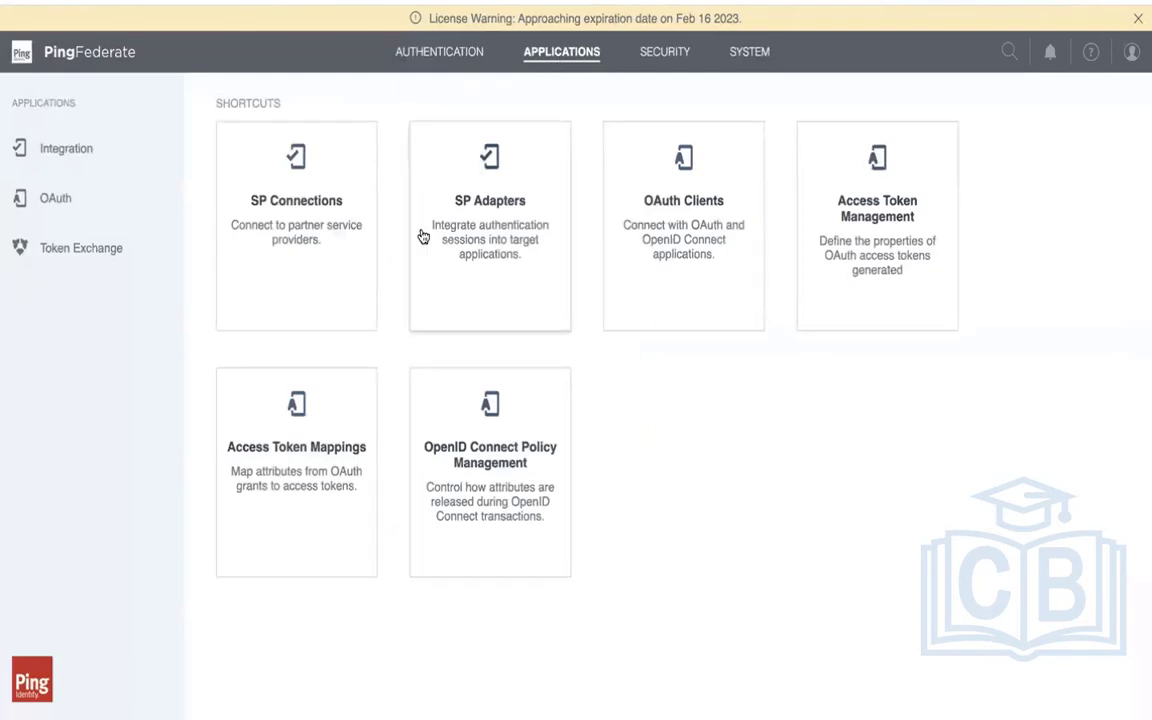
{"action": "left_click", "coordinate": [319, 205]}
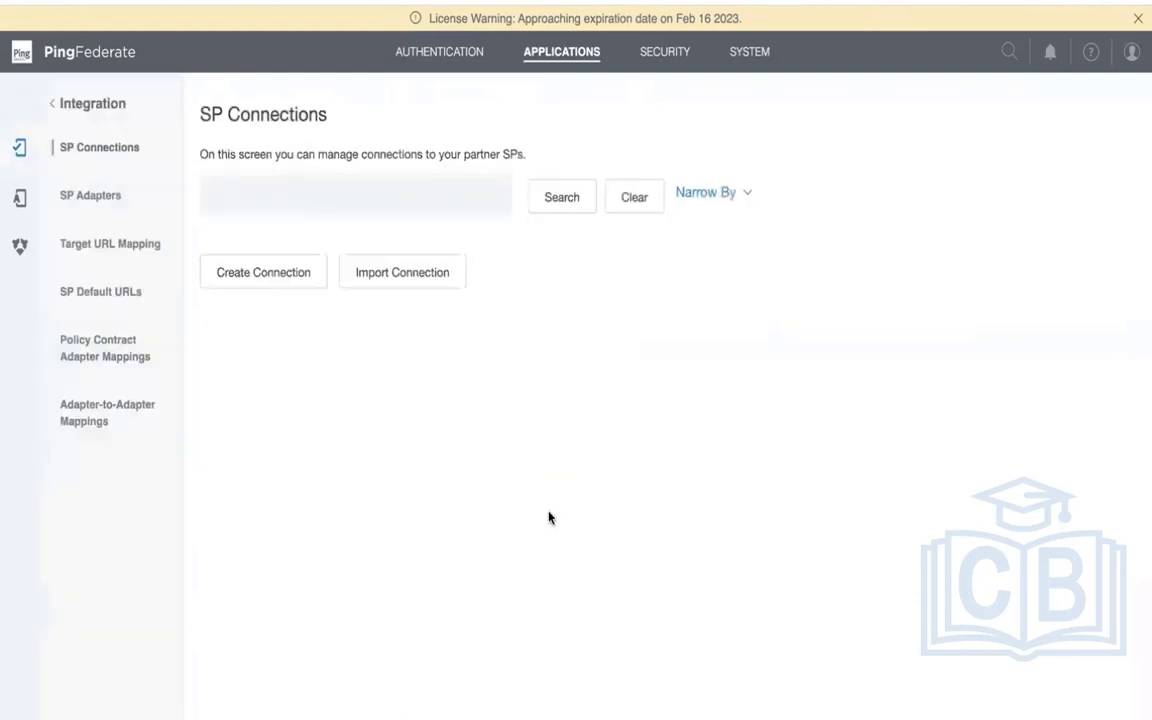
{"action": "left_click", "coordinate": [448, 192]}
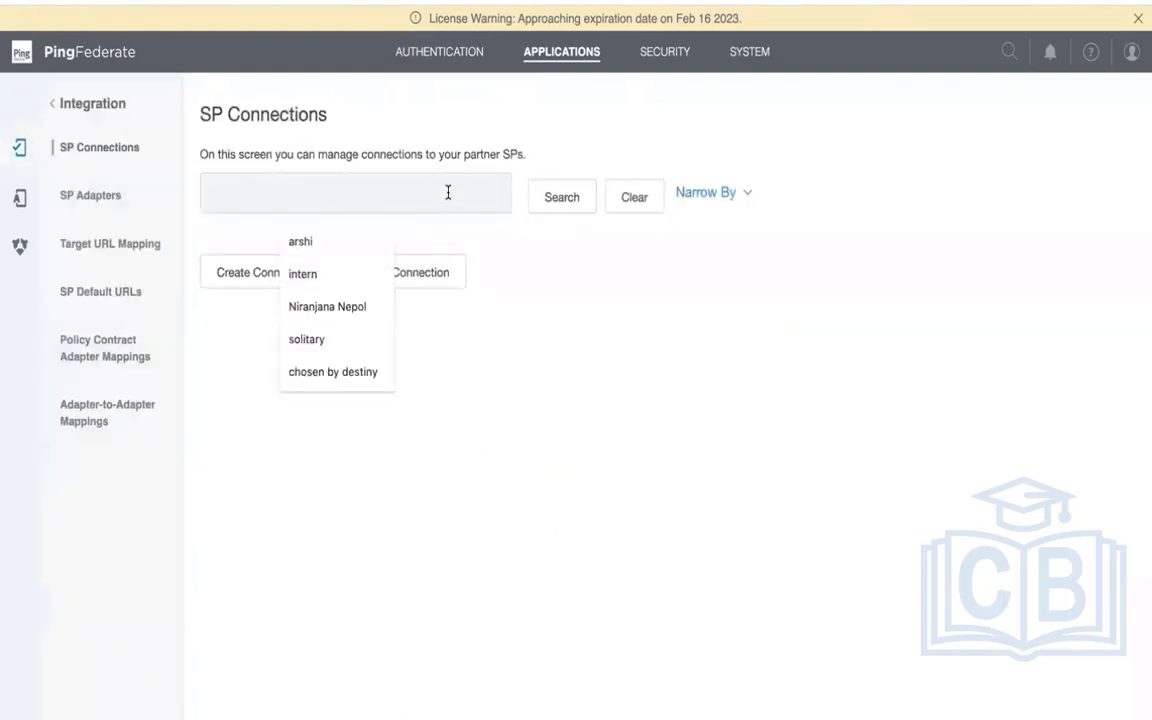
{"action": "left_click", "coordinate": [511, 271]}
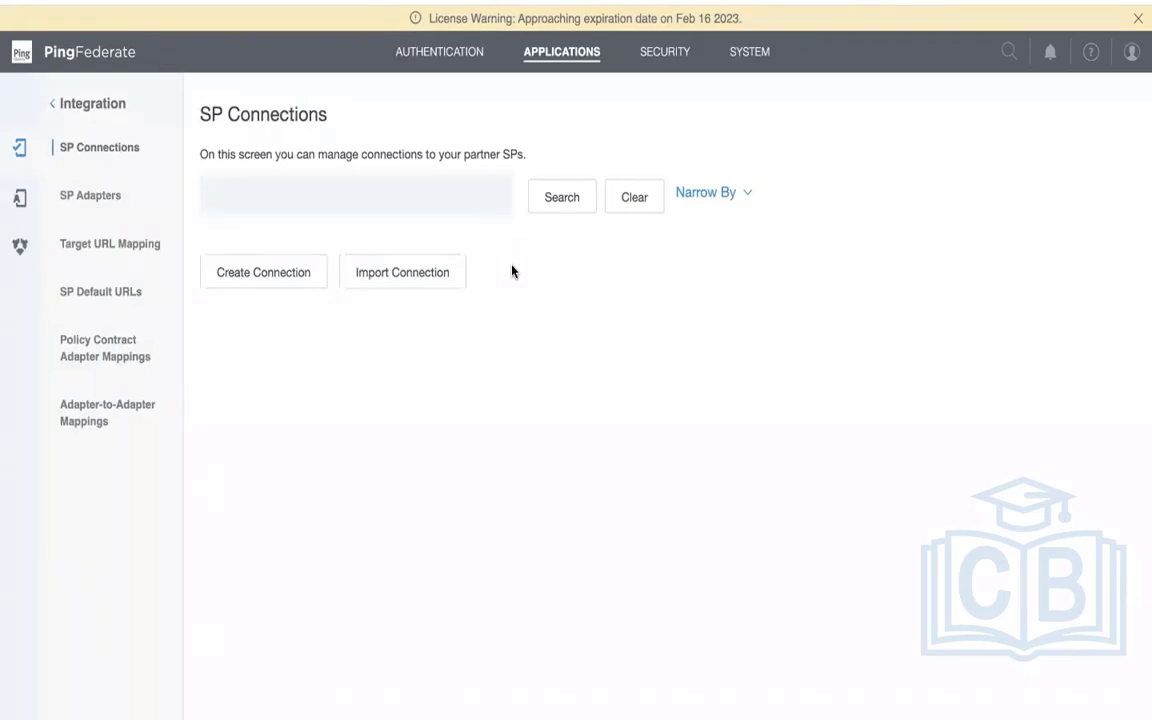
{"action": "left_click", "coordinate": [286, 285]}
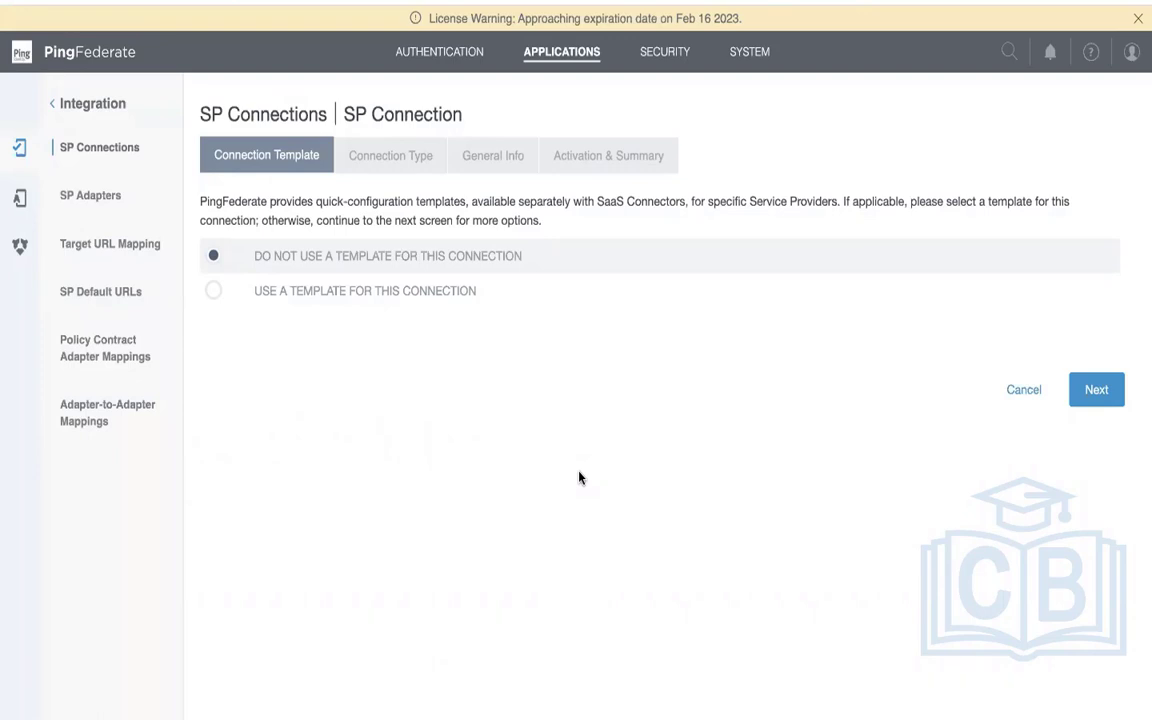
{"action": "left_click", "coordinate": [212, 293]}
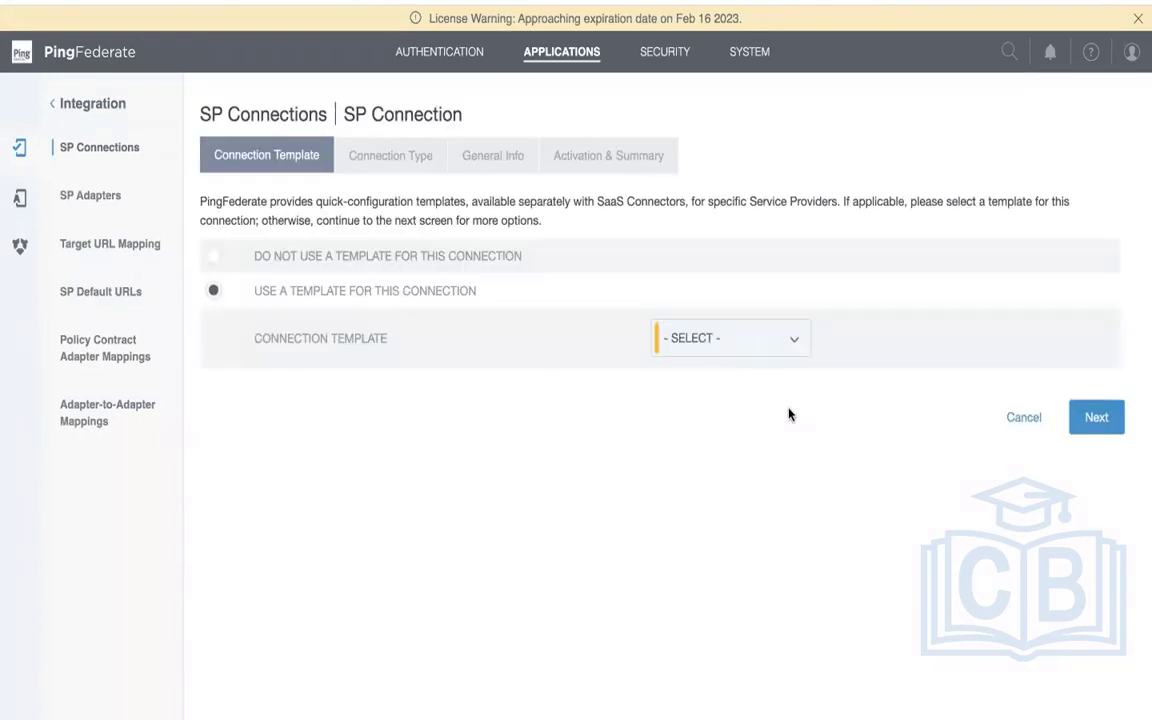
{"action": "left_click", "coordinate": [778, 352]}
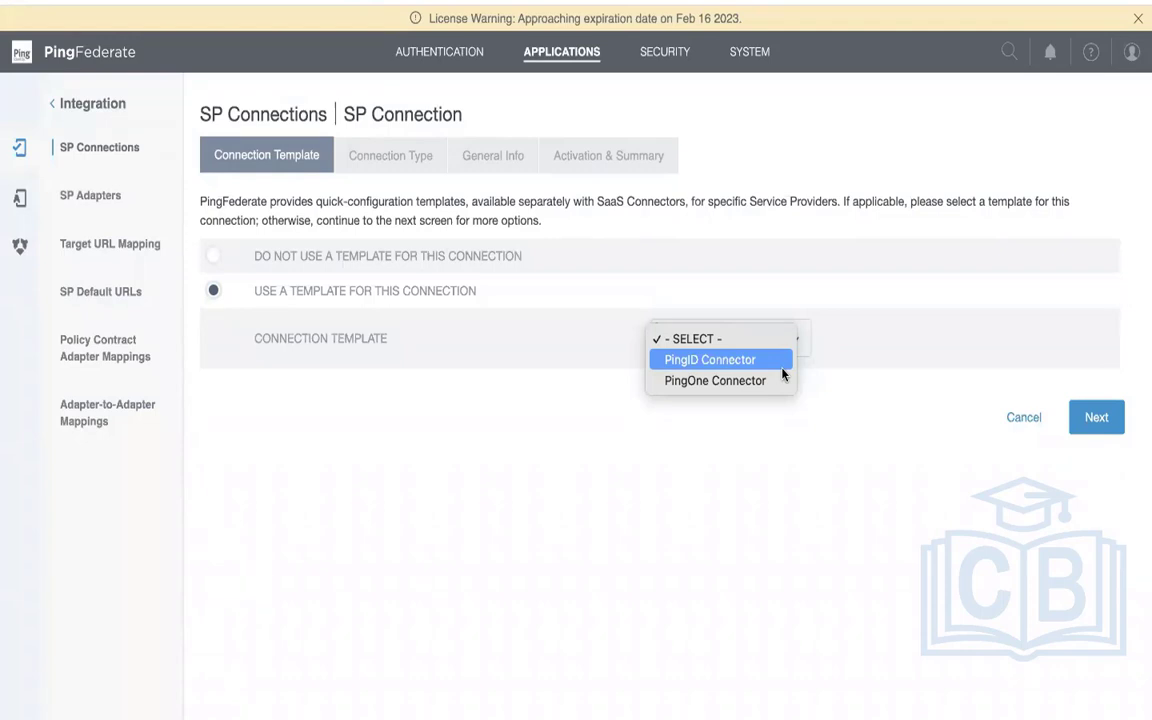
{"action": "left_click", "coordinate": [217, 259]}
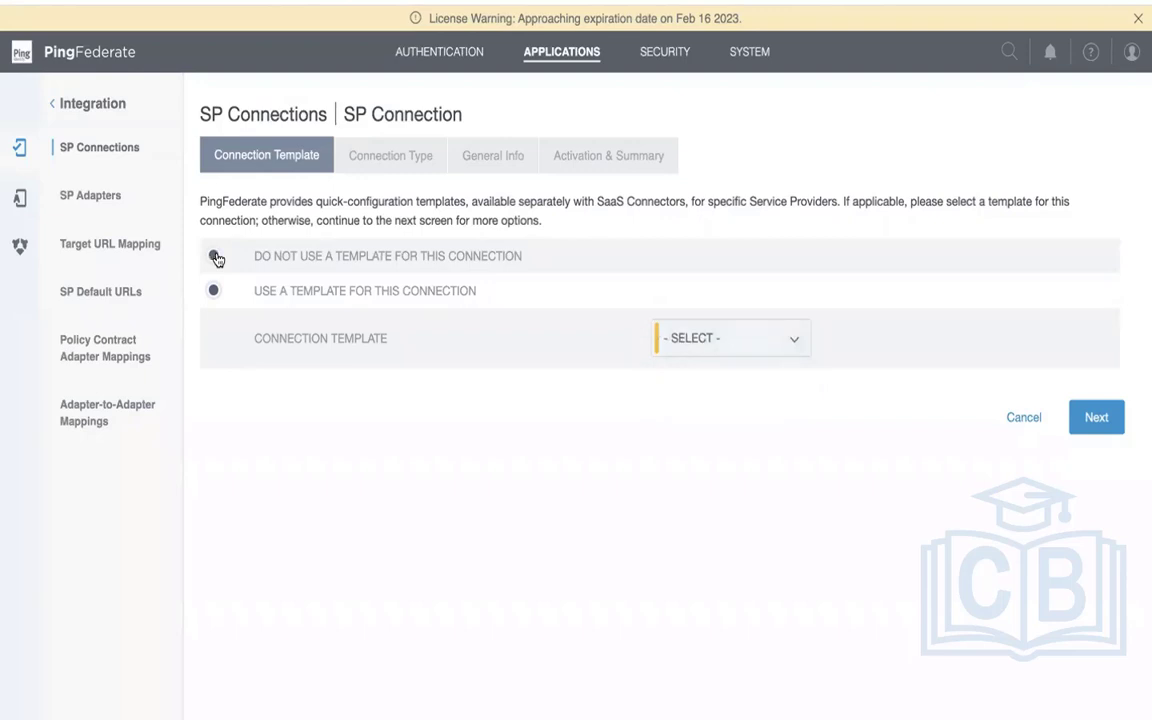
{"action": "left_click", "coordinate": [217, 259]}
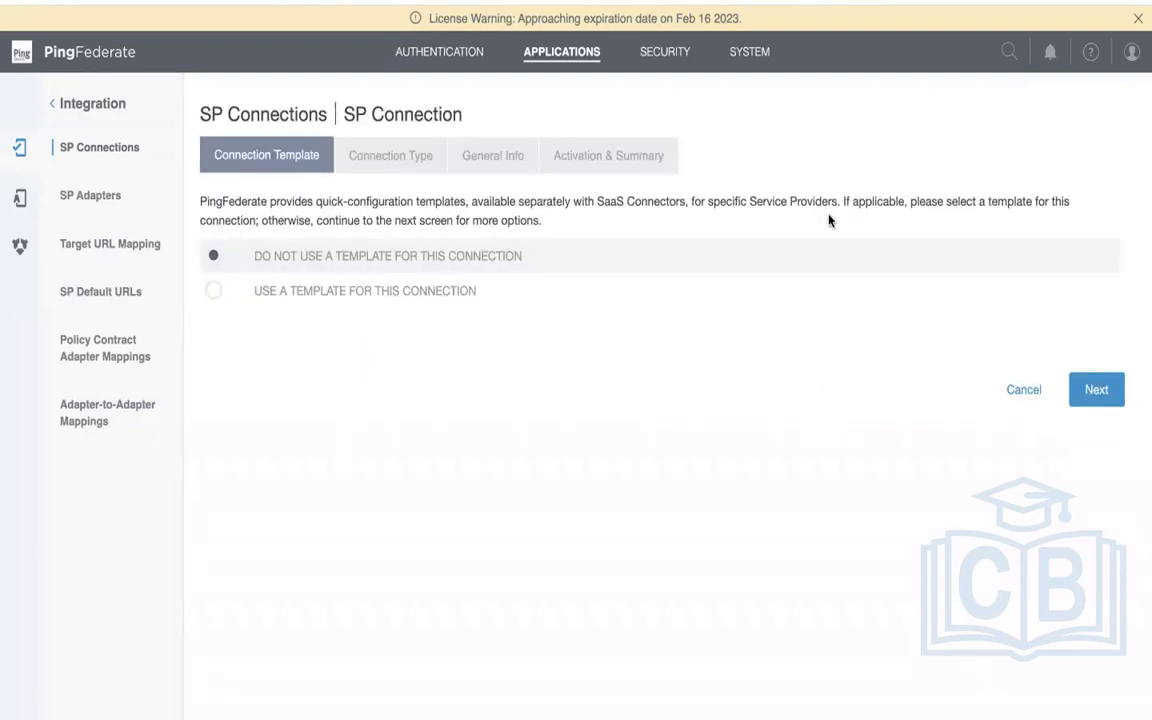
- Continue without a connection template and enable Browser SSO Profiles with the SAML 2.0 protocol
{"action": "left_click", "coordinate": [1096, 389]}
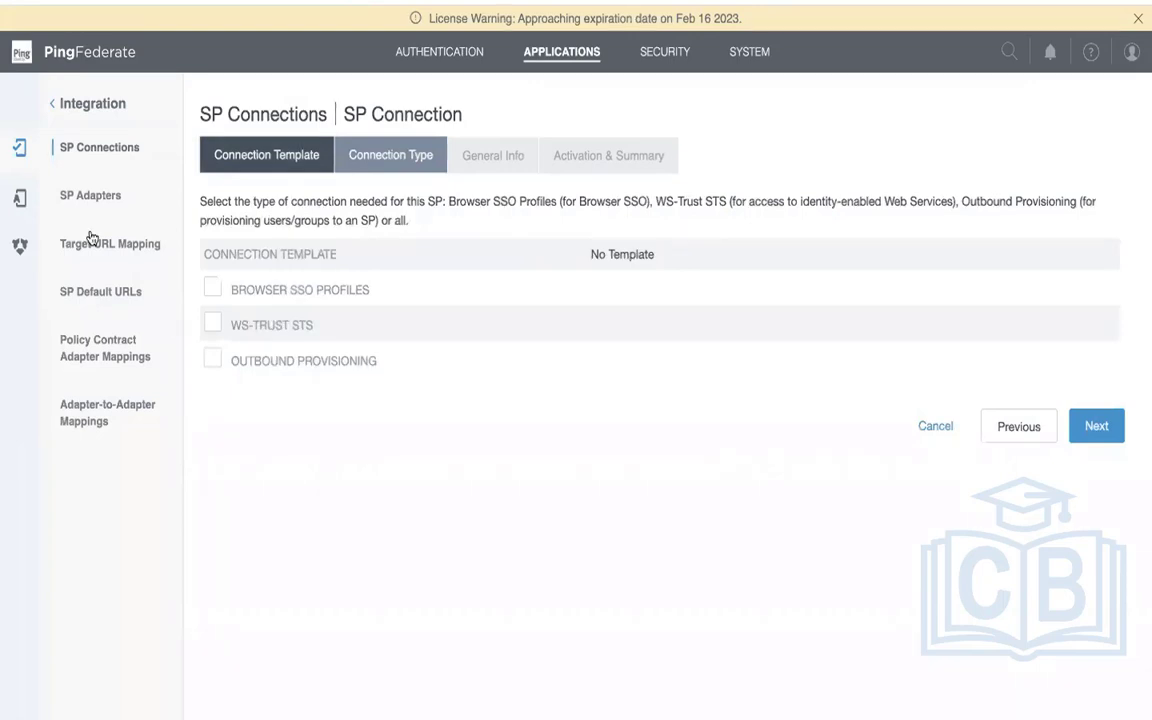
{"action": "left_click", "coordinate": [212, 289]}
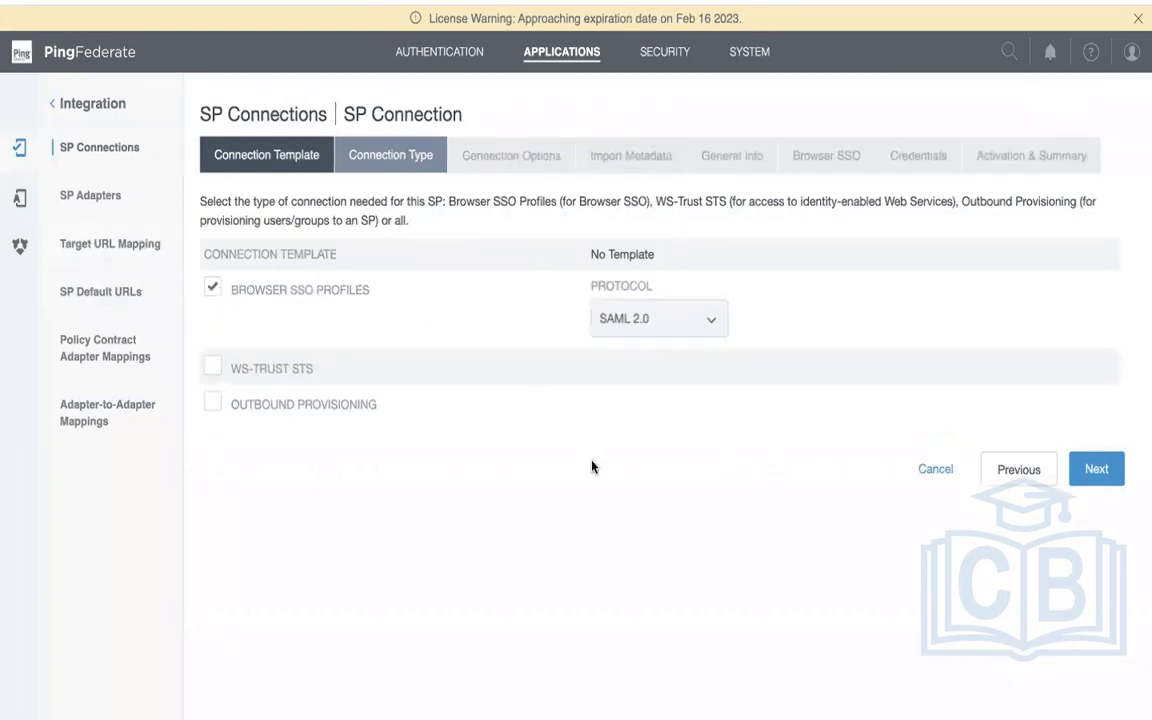
{"action": "left_click", "coordinate": [711, 321]}
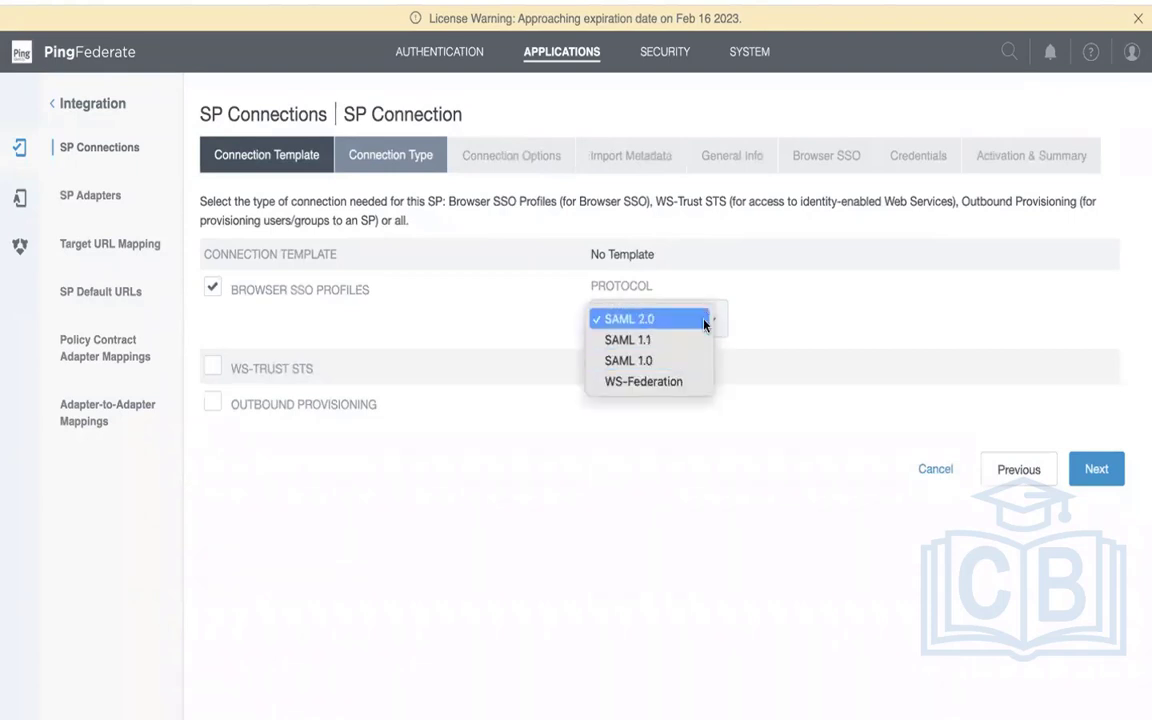
{"action": "left_click", "coordinate": [704, 321]}
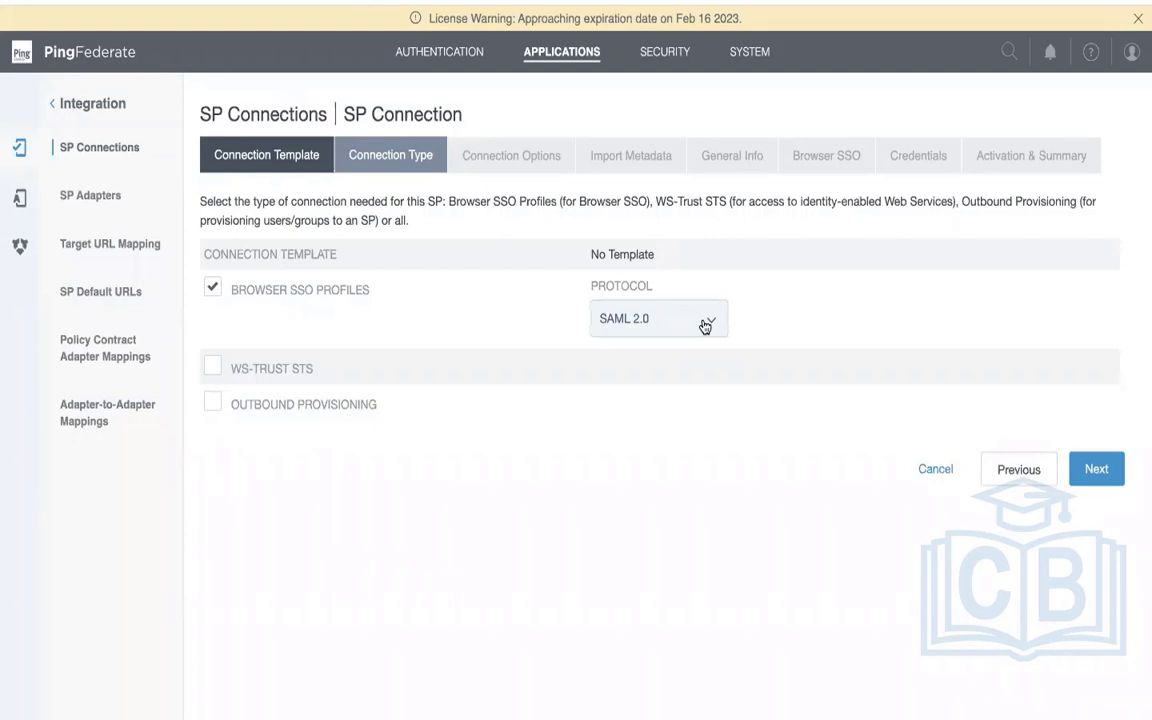
- Accept the connection type, keep only Browser SSO as connection option, and proceed with metadata set to None
{"action": "left_click", "coordinate": [1095, 467]}
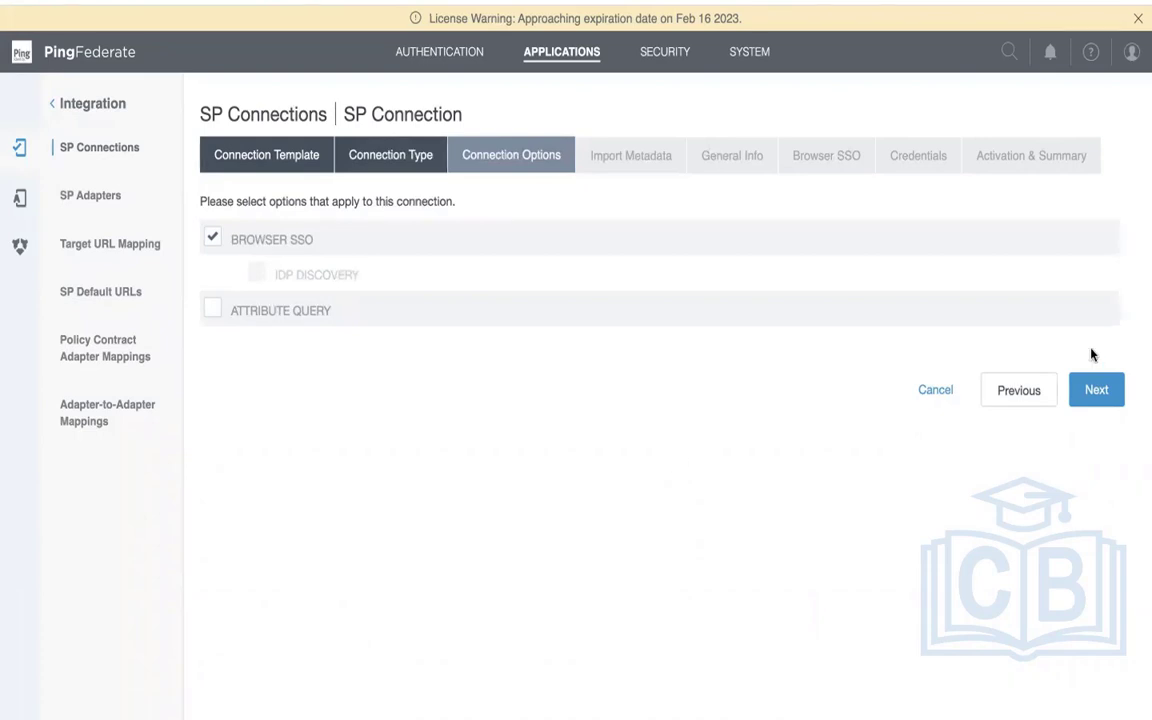
{"action": "left_click", "coordinate": [1100, 392]}
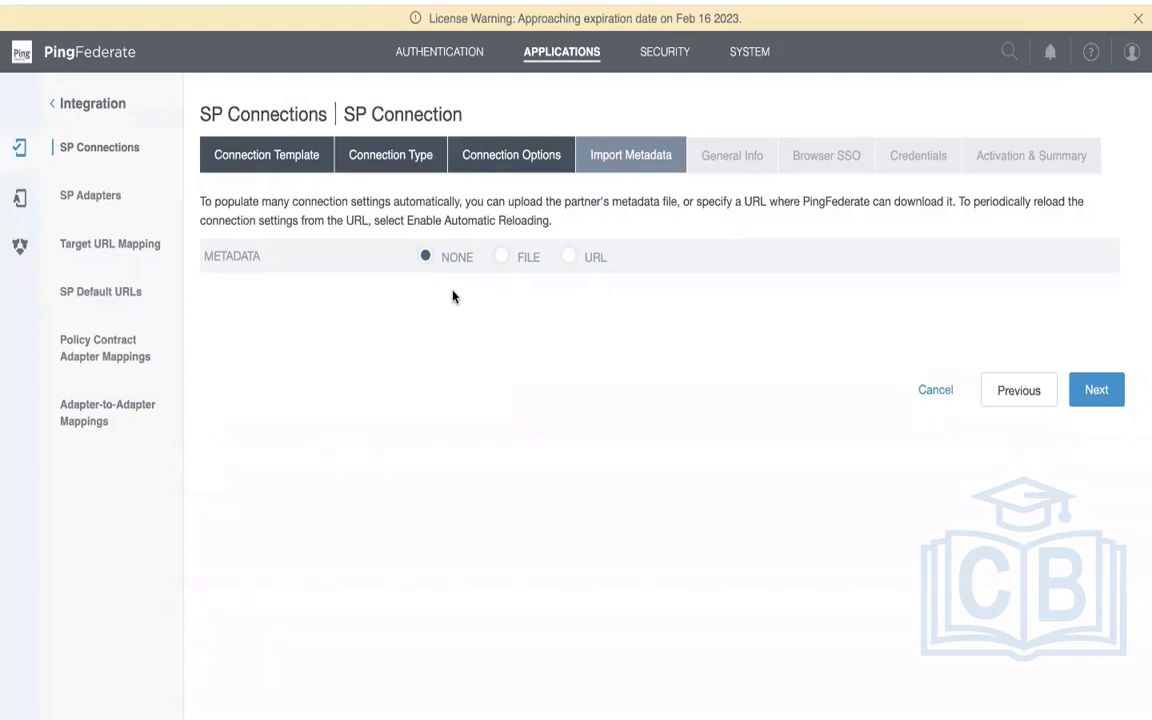
{"action": "left_click", "coordinate": [1097, 390]}
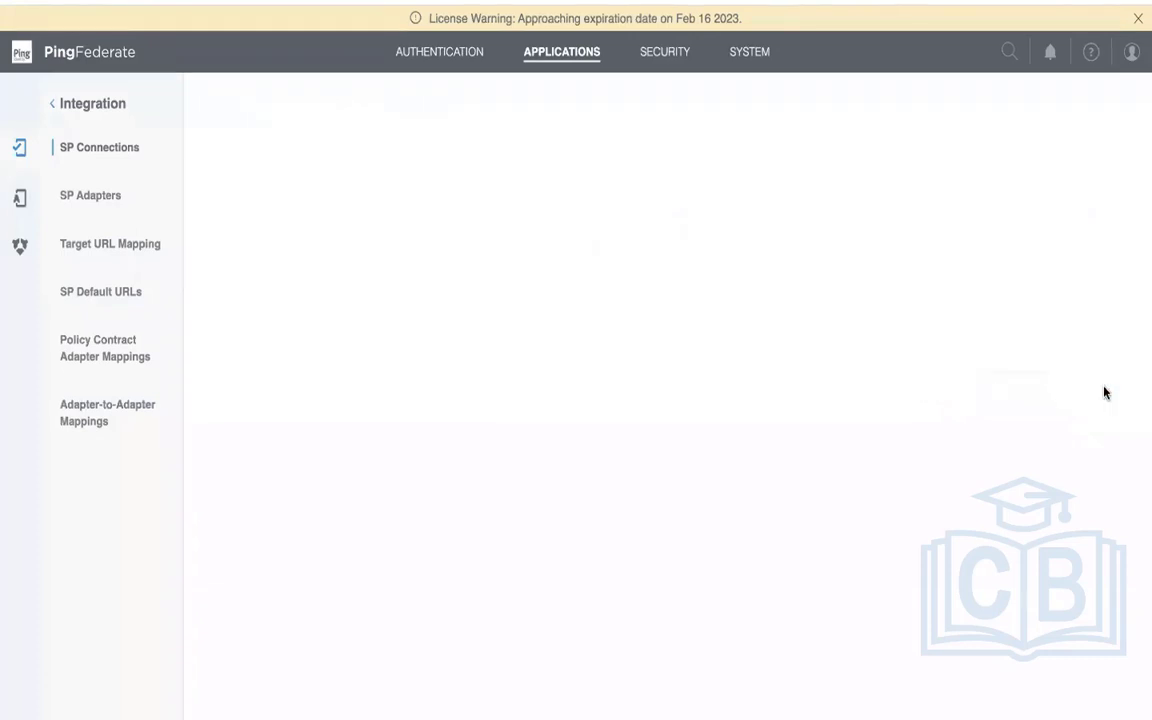
- Enter "test-sp1" as both the partner's entity ID and the connection name in the general info
{"action": "scroll", "coordinate": [925, 445], "scroll_direction": "down", "scroll_amount": 1}
{"action": "scroll", "coordinate": [920, 450], "scroll_direction": "down", "scroll_amount": 1}
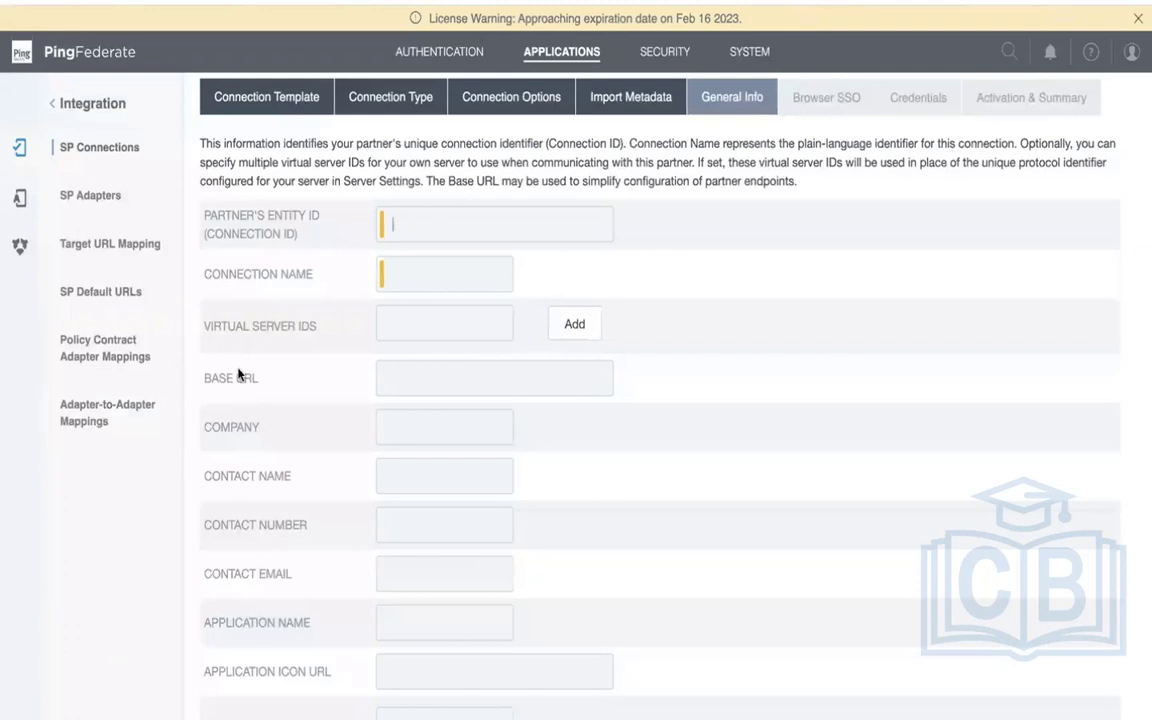
{"action": "type", "text": "test-sp1"}
{"action": "type", "text": "test"}
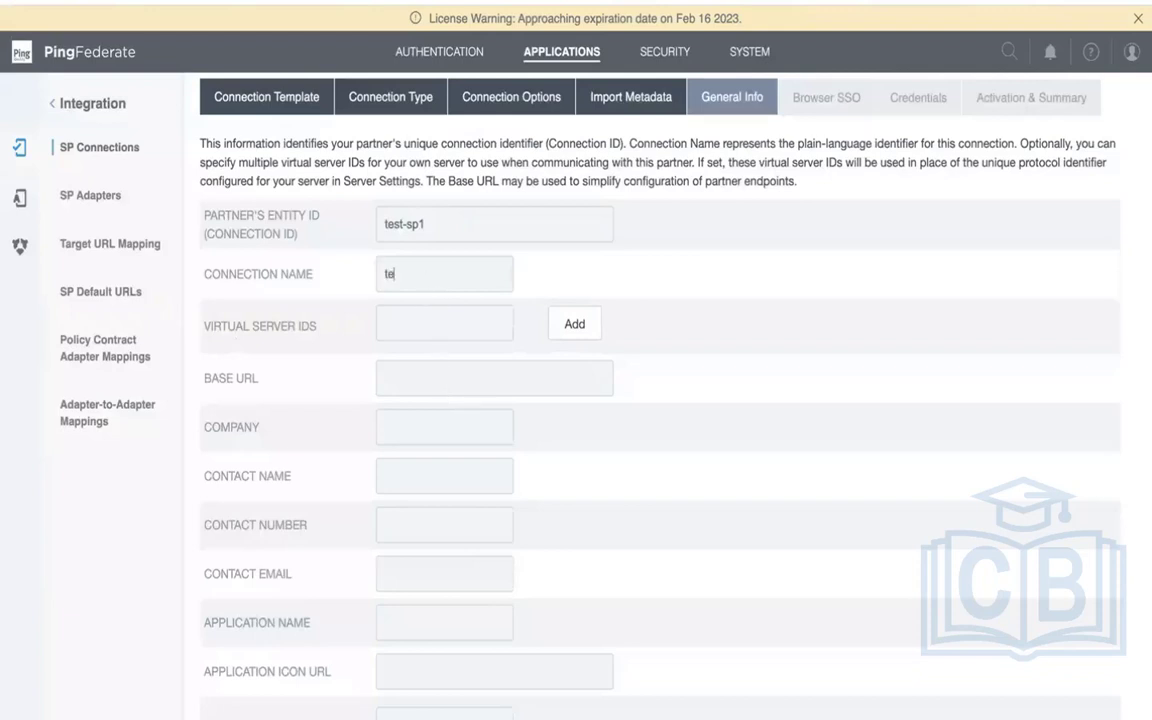
{"action": "type", "text": "-sp"}
{"action": "key", "text": "BackSpace"}
{"action": "key", "text": "BackSpace"}
{"action": "type", "text": "sp1"}
{"action": "left_click", "coordinate": [415, 329]}
{"action": "left_click", "coordinate": [417, 328]}
{"action": "left_click", "coordinate": [432, 320]}
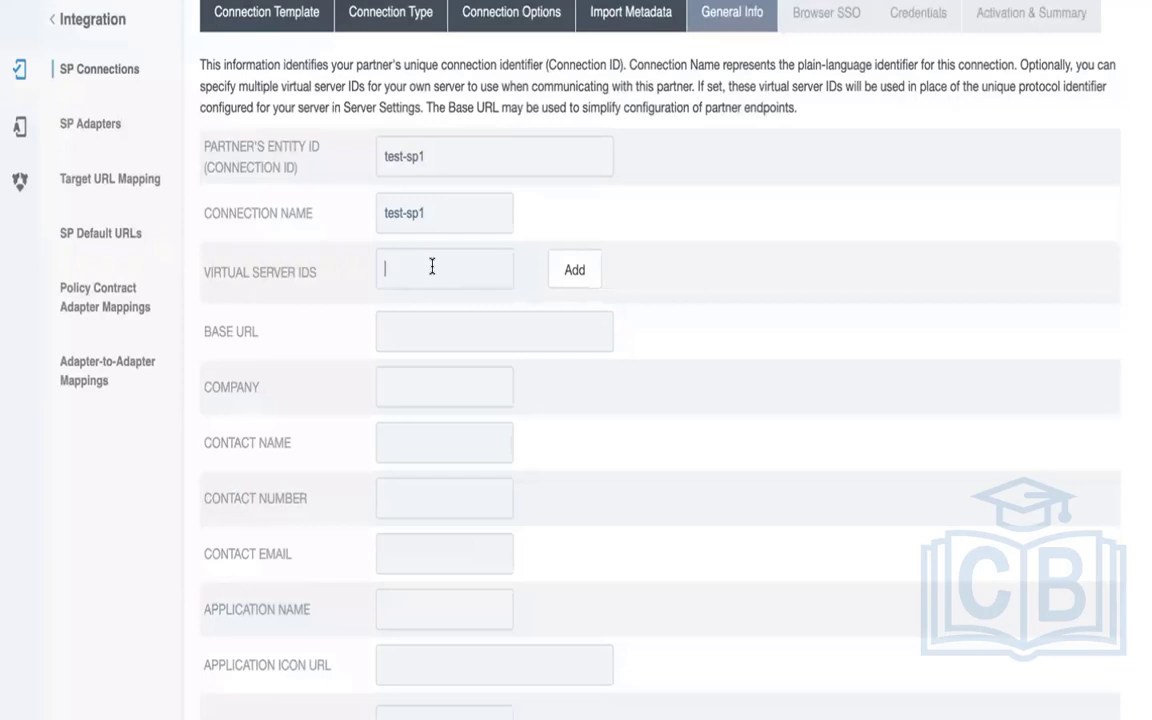
{"action": "scroll", "coordinate": [432, 266], "scroll_direction": "down", "scroll_amount": 1}
{"action": "scroll", "coordinate": [432, 266], "scroll_direction": "down", "scroll_amount": 1}
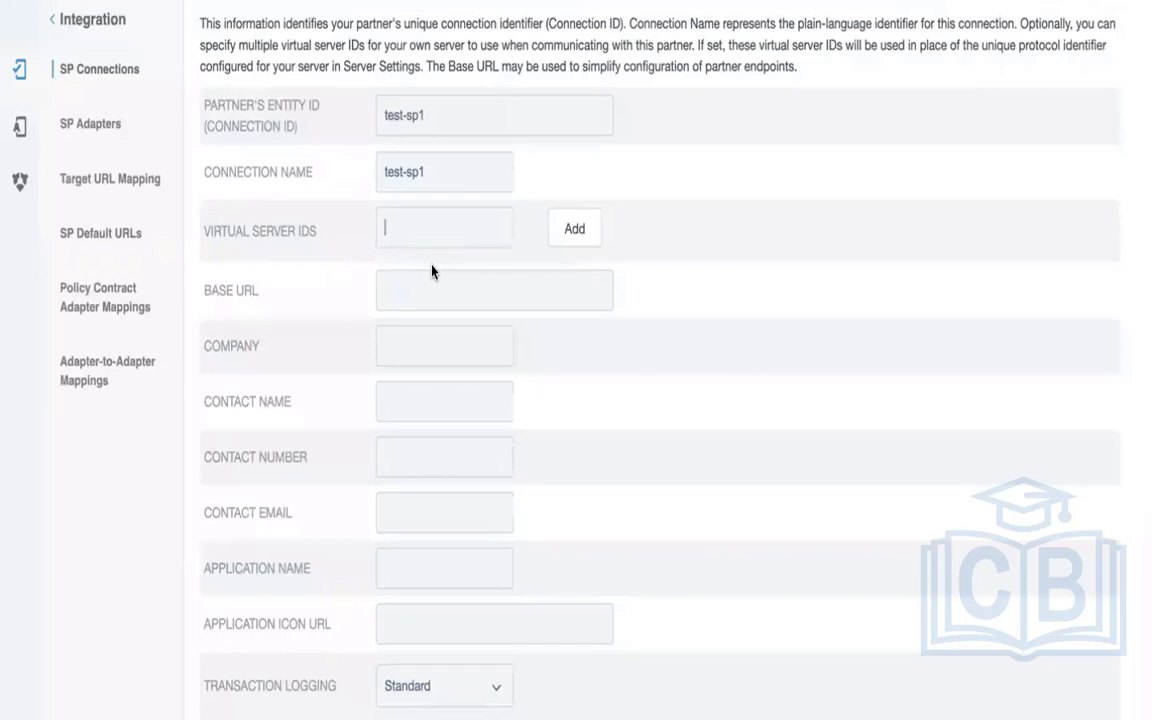
{"action": "left_click", "coordinate": [425, 290]}
{"action": "scroll", "coordinate": [425, 293], "scroll_direction": "down", "scroll_amount": 2}
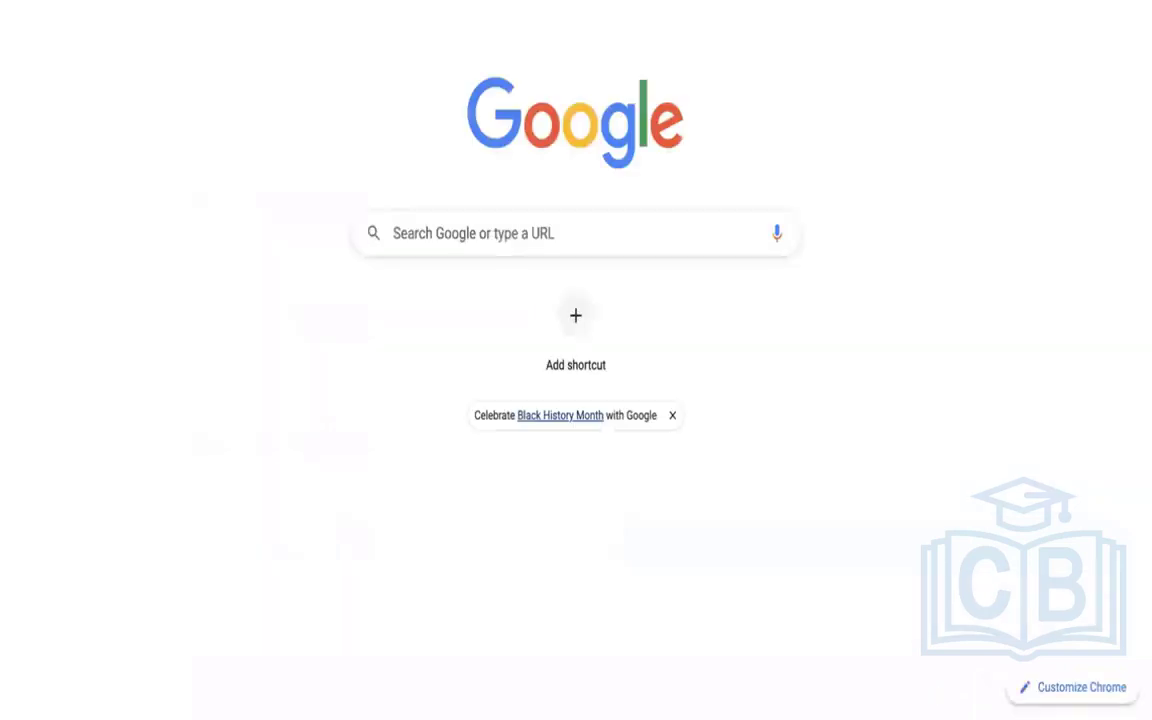
- Open google.com in a separate browser tab as an example of a base URL
{"action": "left_click", "coordinate": [398, 2]}
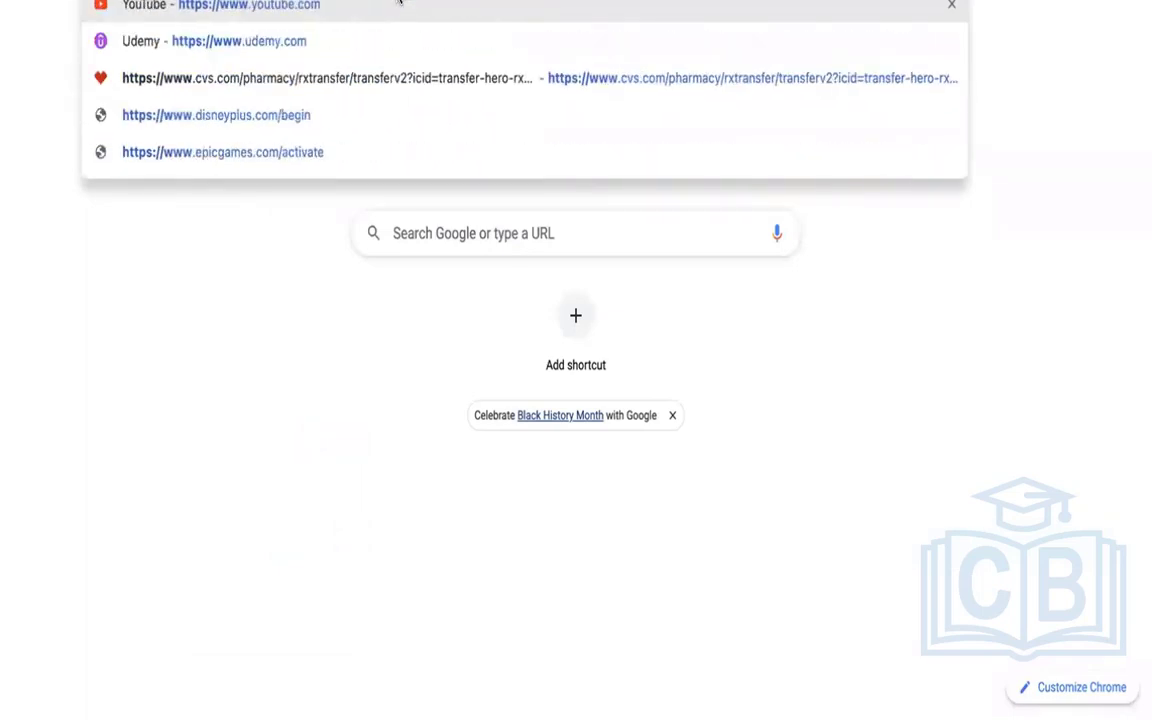
{"action": "type", "text": "google"}
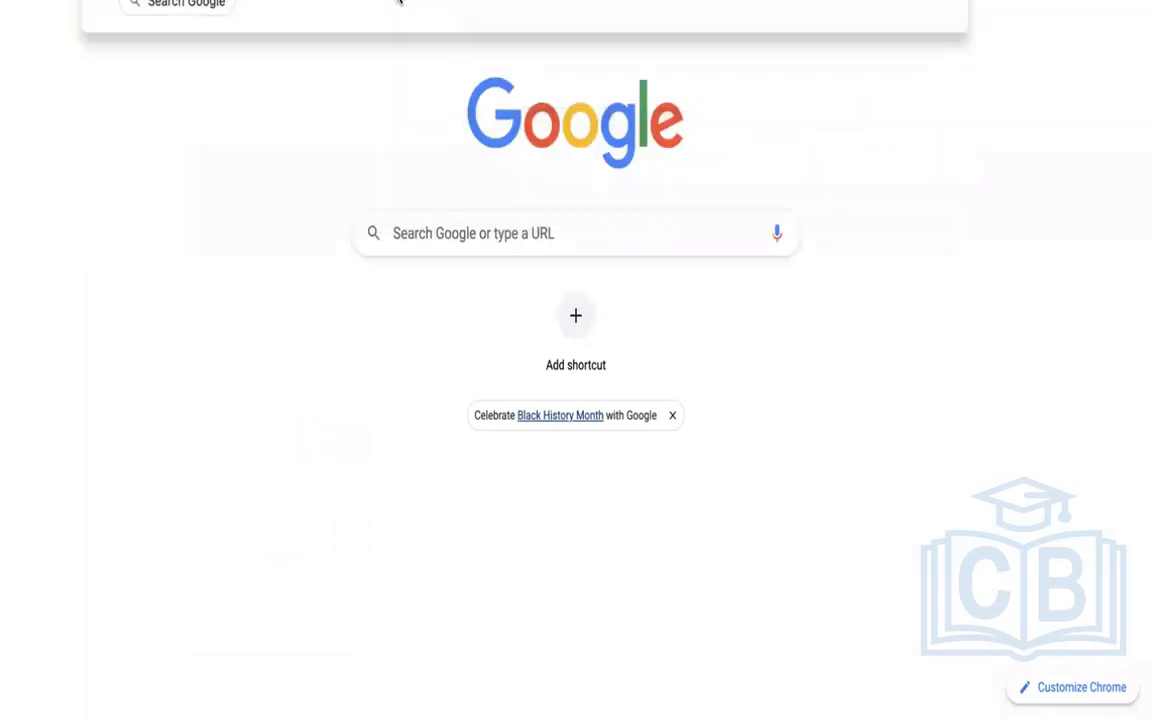
{"action": "type", "text": ".com"}
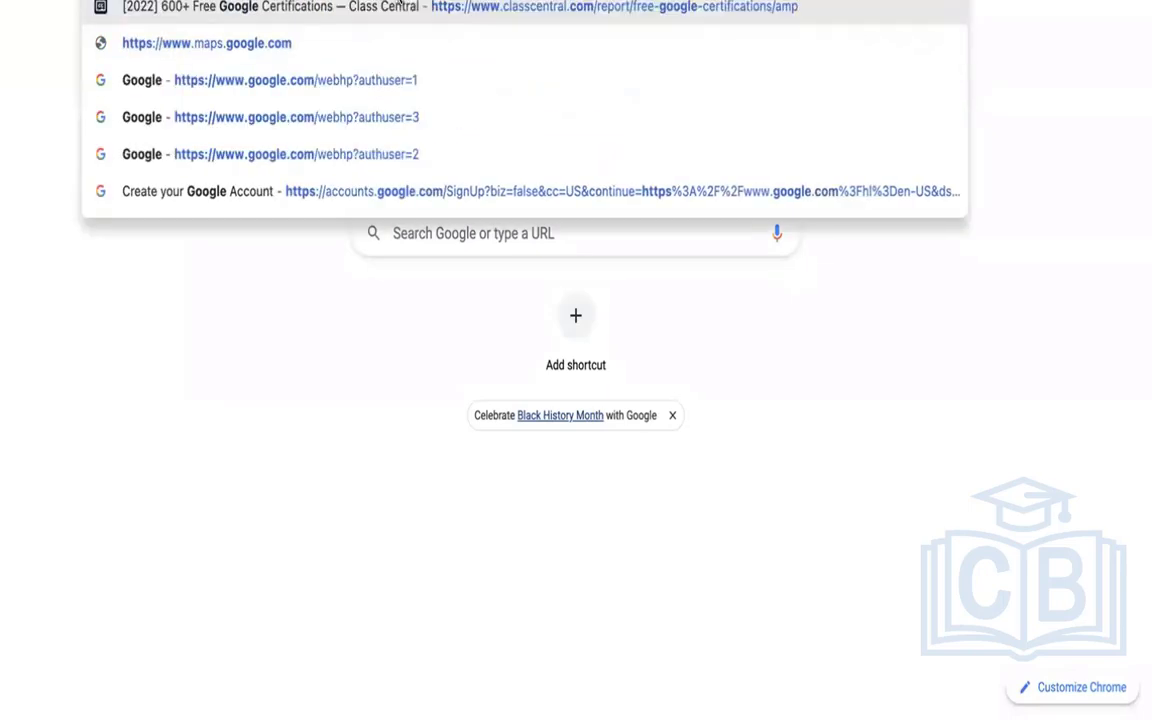
{"action": "key", "text": "Return"}
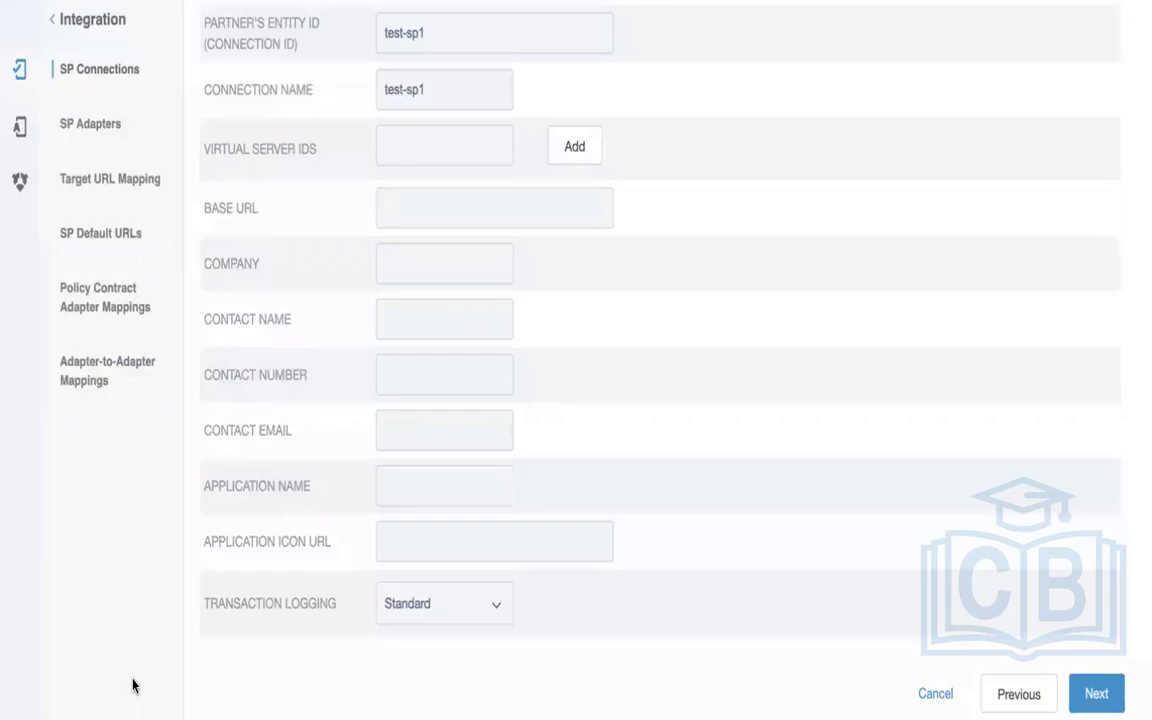
- Keep transaction logging at Standard and complete the general info to reach the Browser SSO configuration
{"action": "scroll", "coordinate": [133, 685], "scroll_direction": "down", "scroll_amount": 1}
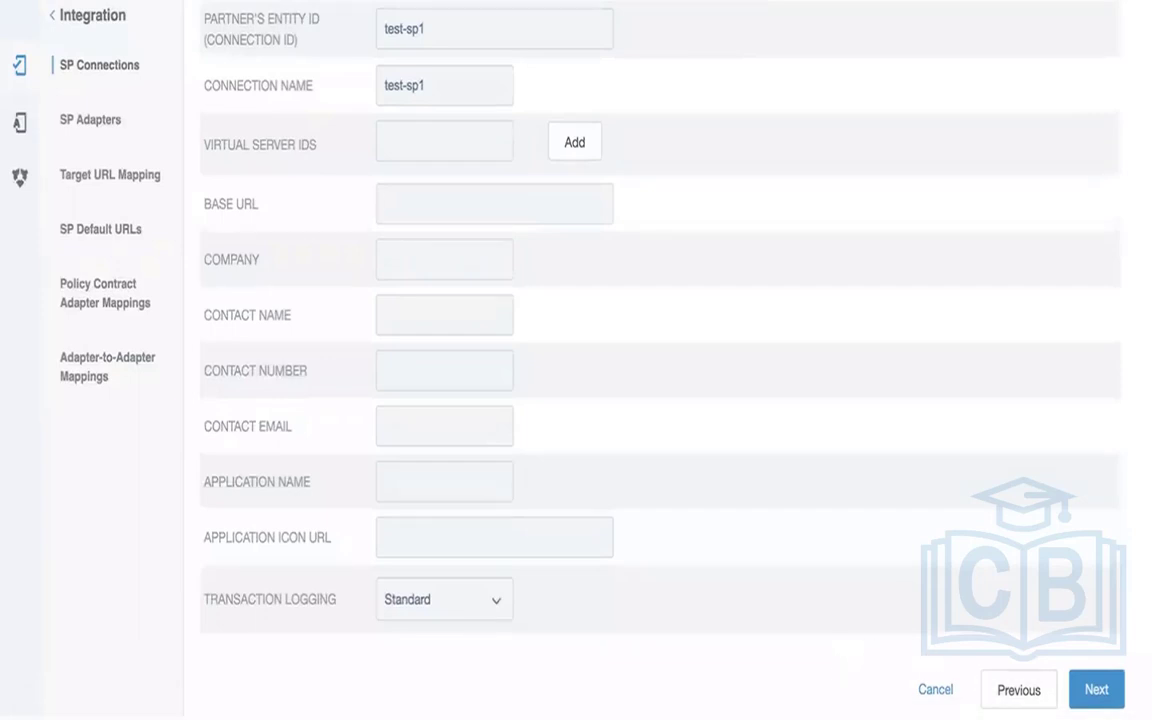
{"action": "left_click", "coordinate": [493, 601]}
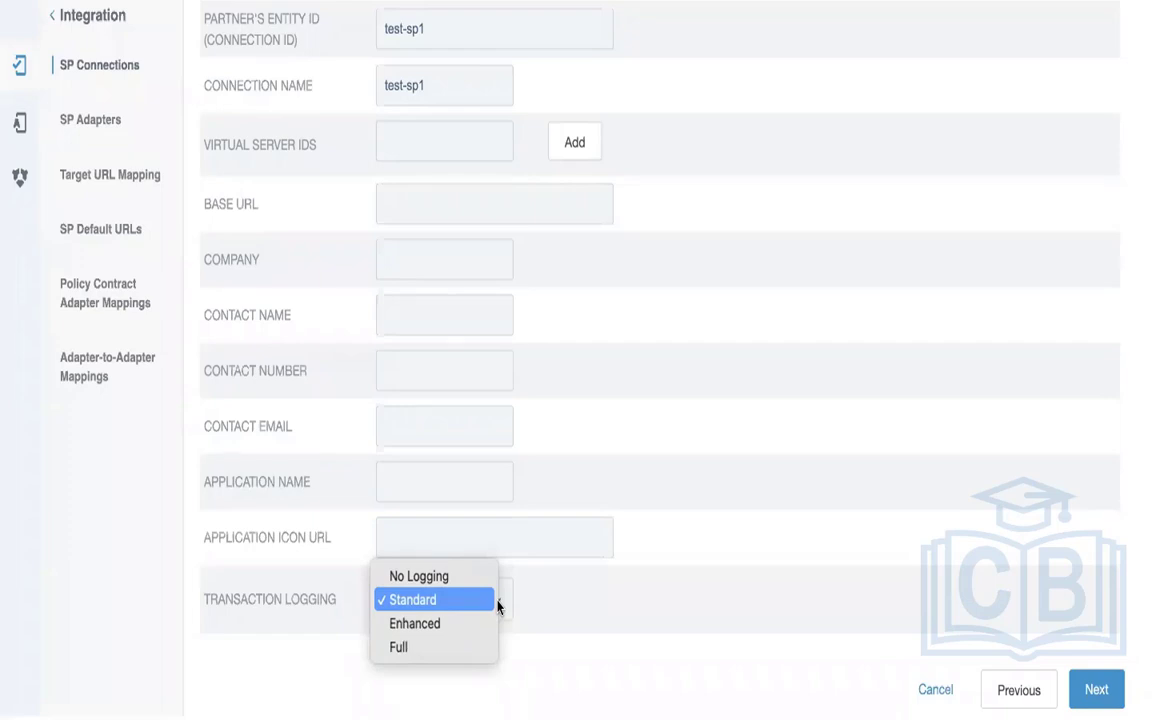
{"action": "left_click", "coordinate": [478, 605]}
{"action": "scroll", "coordinate": [870, 475], "scroll_direction": "down", "scroll_amount": 1}
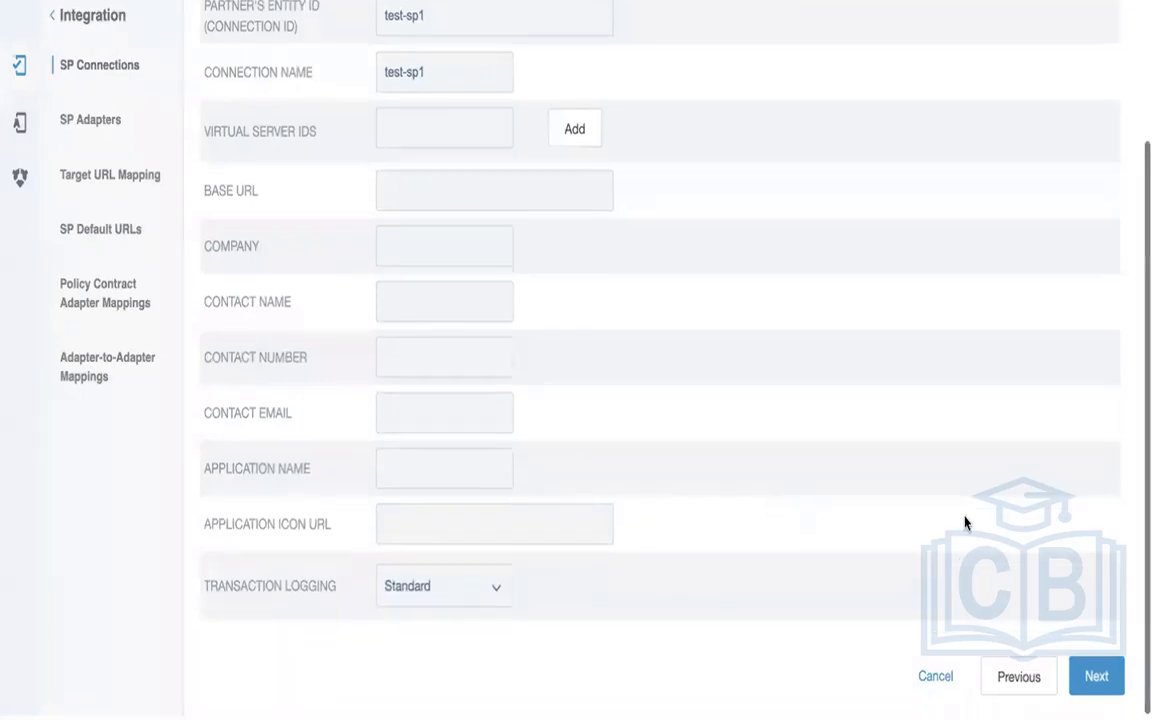
{"action": "left_click", "coordinate": [1097, 677]}
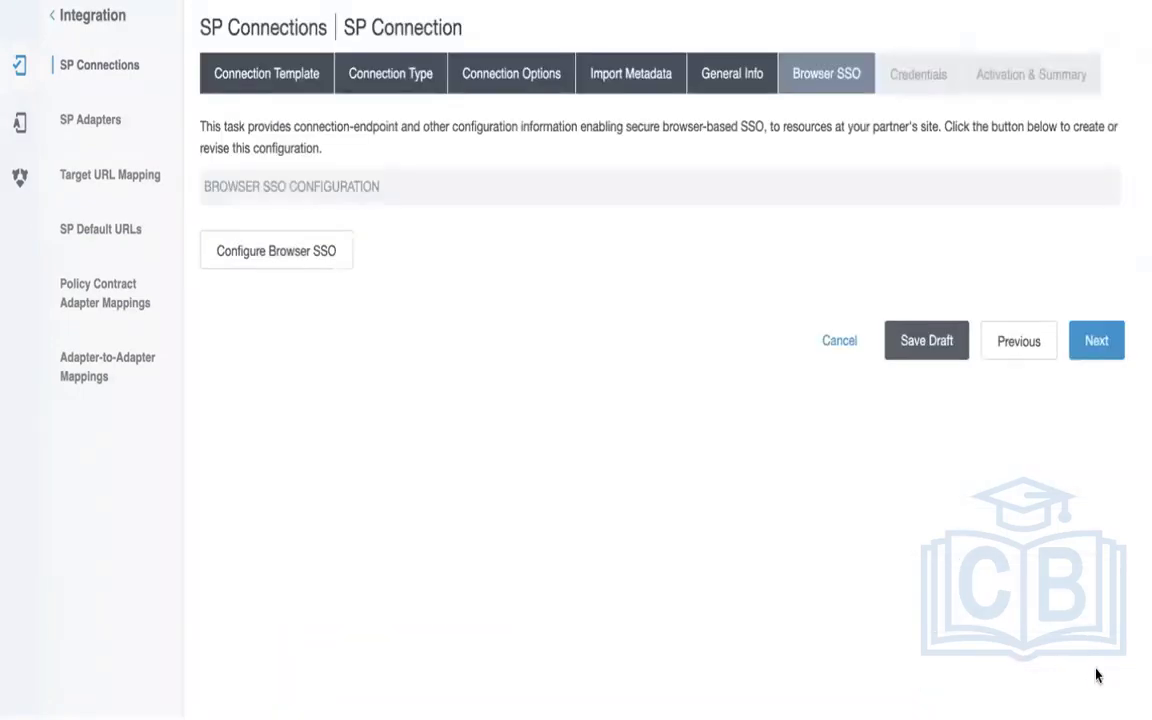
- Configure Browser SSO with the IdP-initiated and SP-initiated SSO profiles, keeping the assertion lifetime at 5 minutes before and after
{"action": "left_click", "coordinate": [280, 258]}
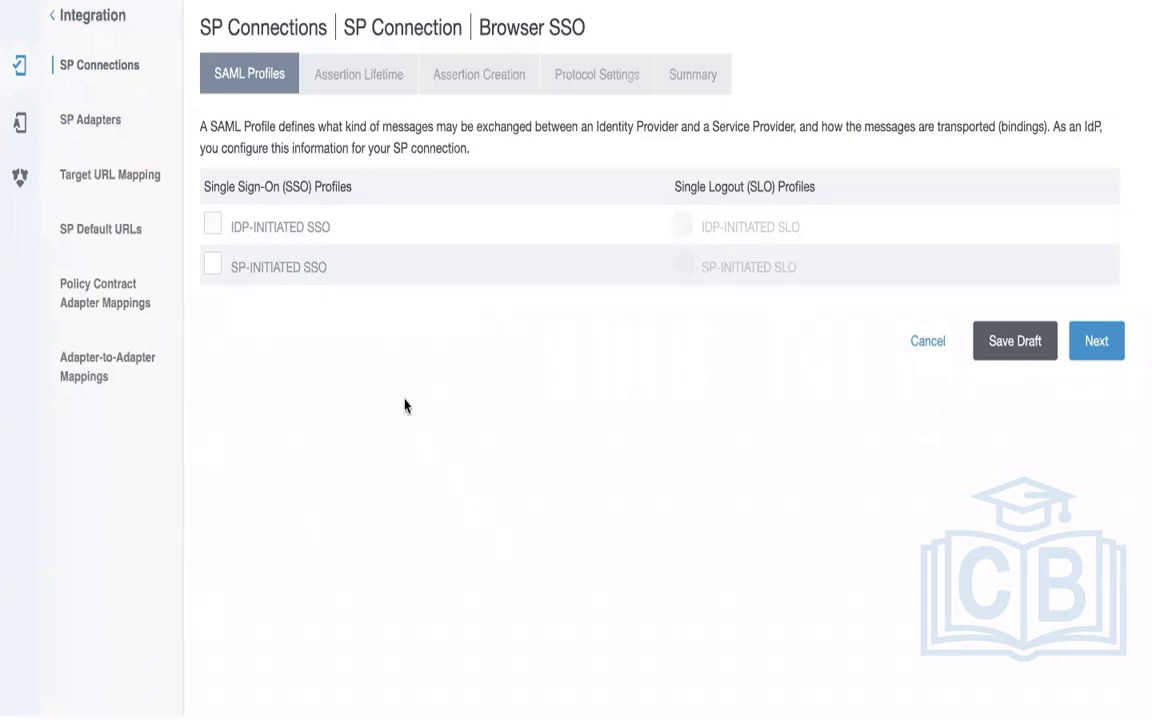
{"action": "left_click", "coordinate": [212, 225]}
{"action": "left_click", "coordinate": [212, 267]}
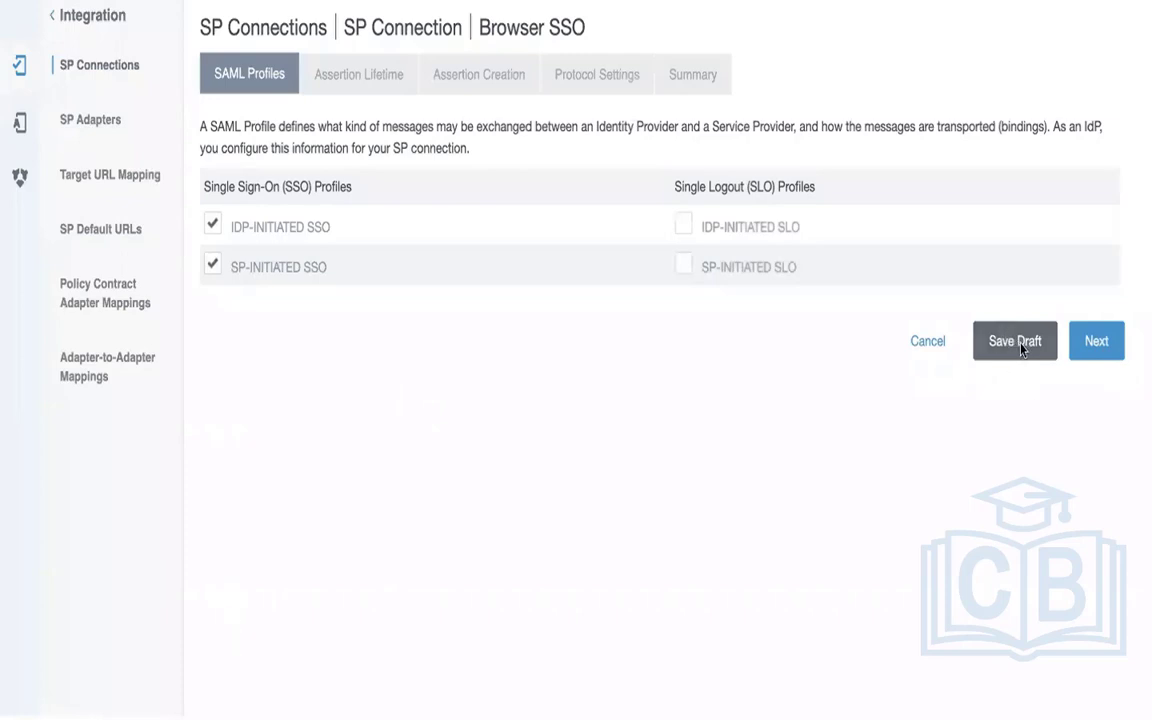
{"action": "left_click", "coordinate": [1097, 342]}
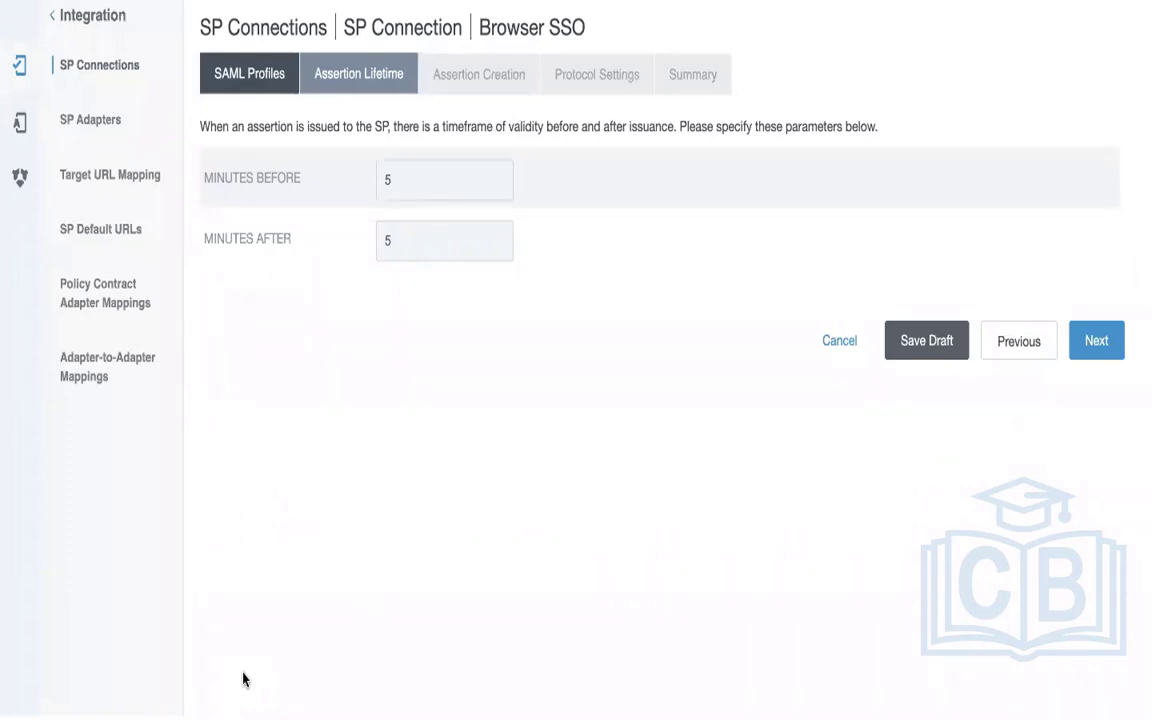
{"action": "left_click", "coordinate": [1104, 350]}
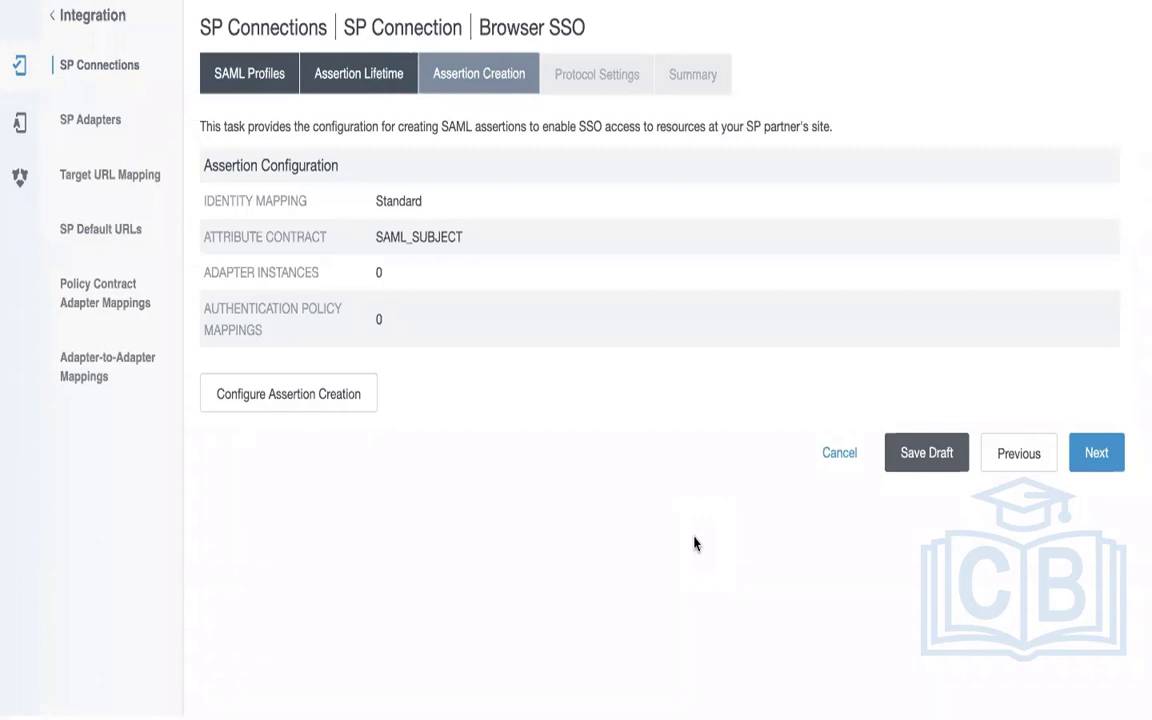
- Configure assertion creation with Standard identity mapping and keep the SAML_SUBJECT name format at urn:oasis:names:tc:SAML:1.1:nameid-format:unspecified
{"action": "left_click", "coordinate": [260, 390]}
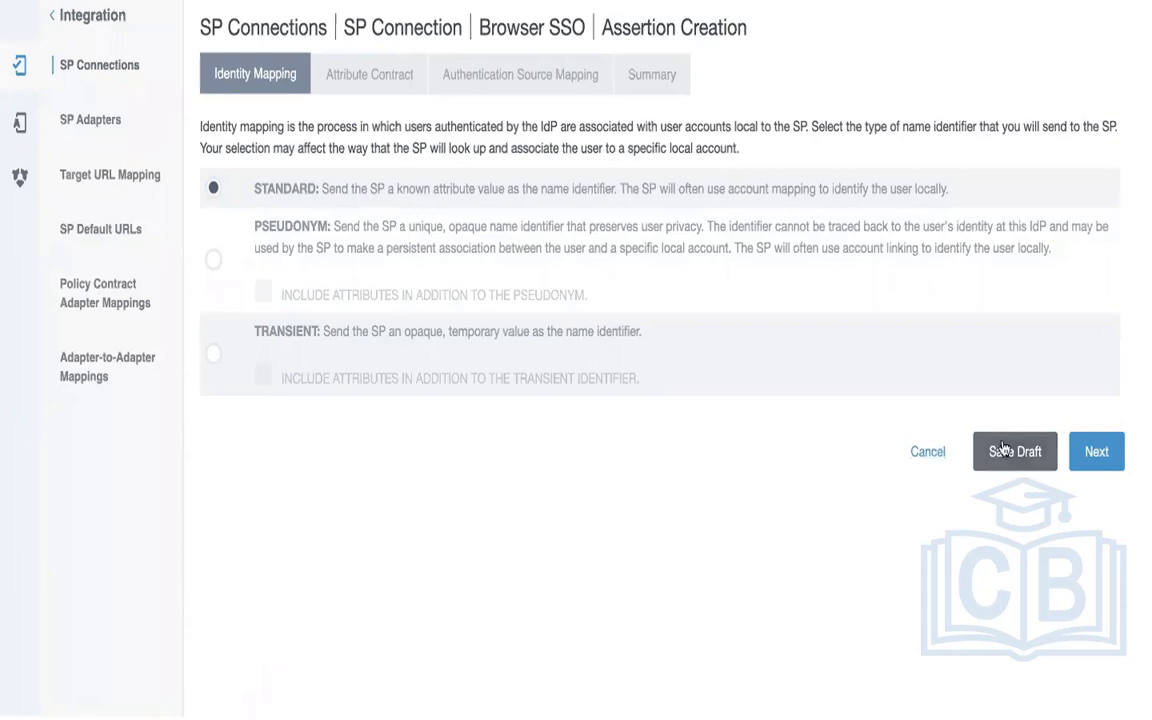
{"action": "left_click", "coordinate": [1097, 455]}
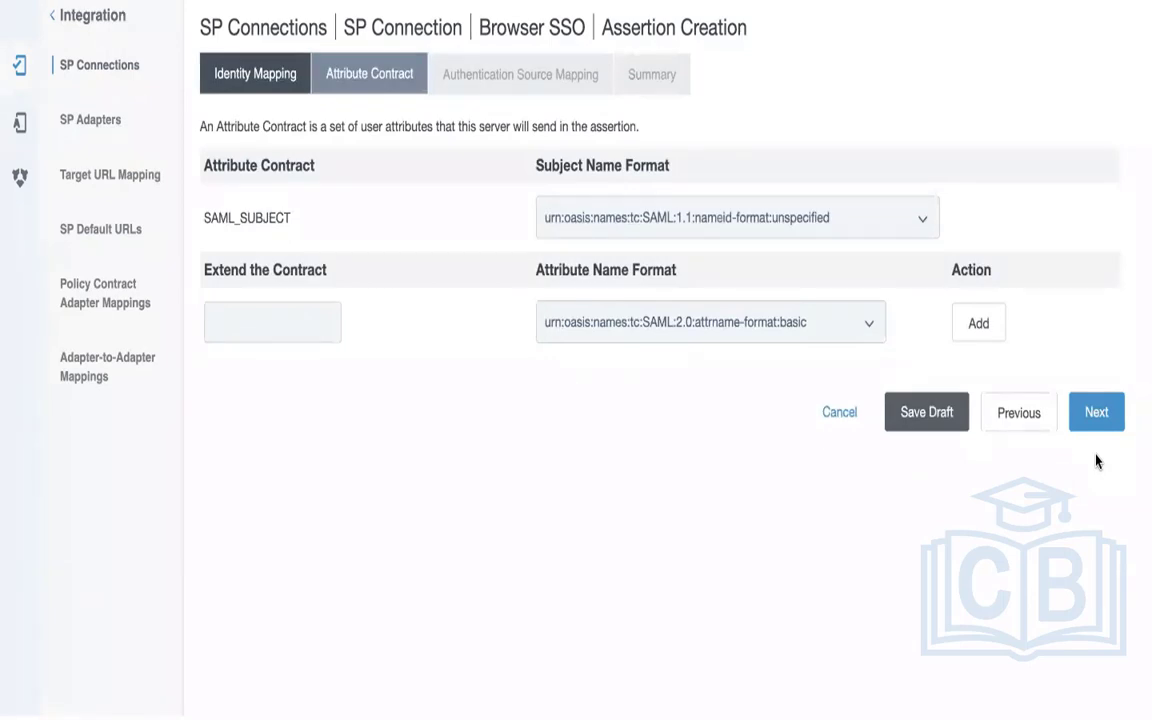
{"action": "left_click", "coordinate": [927, 224]}
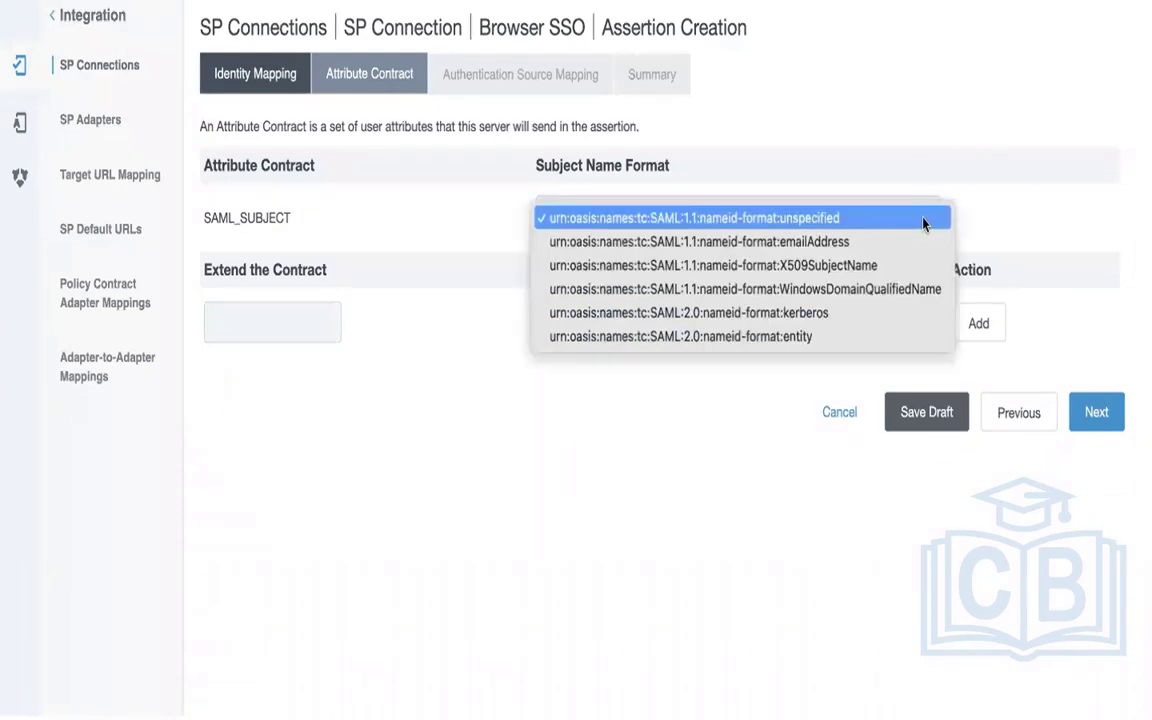
{"action": "left_click", "coordinate": [974, 220]}
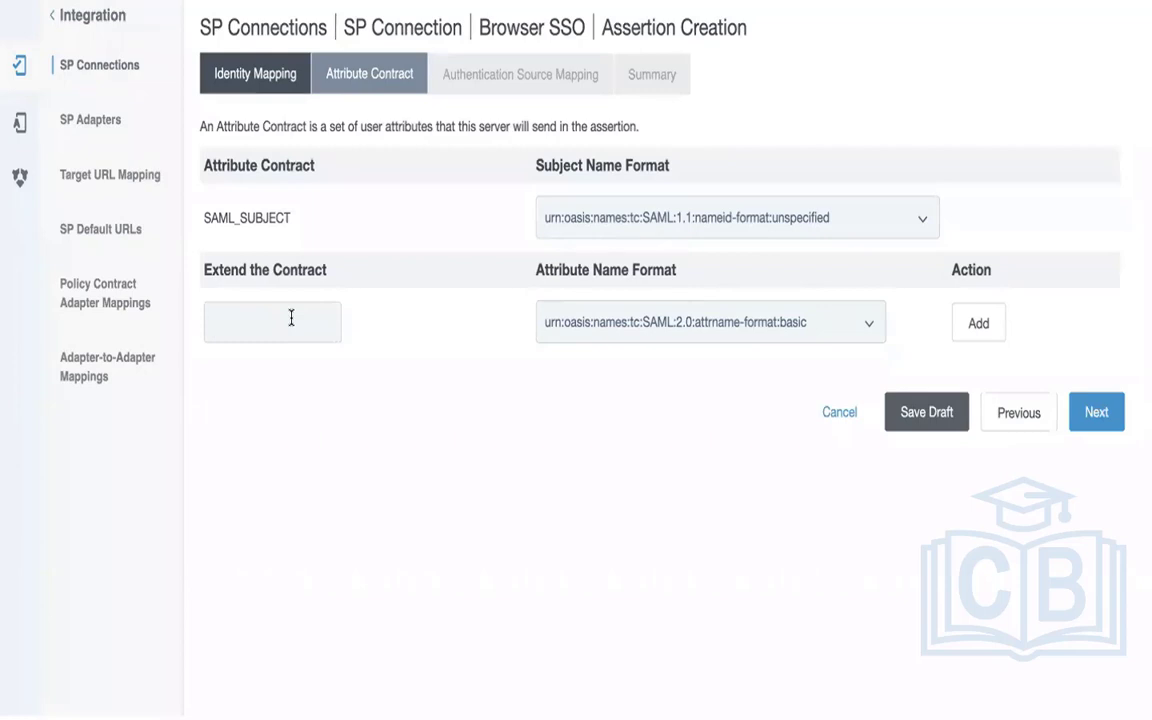
{"action": "type", "text": "f"}
{"action": "key", "text": "BackSpace"}
{"action": "left_click", "coordinate": [892, 226]}
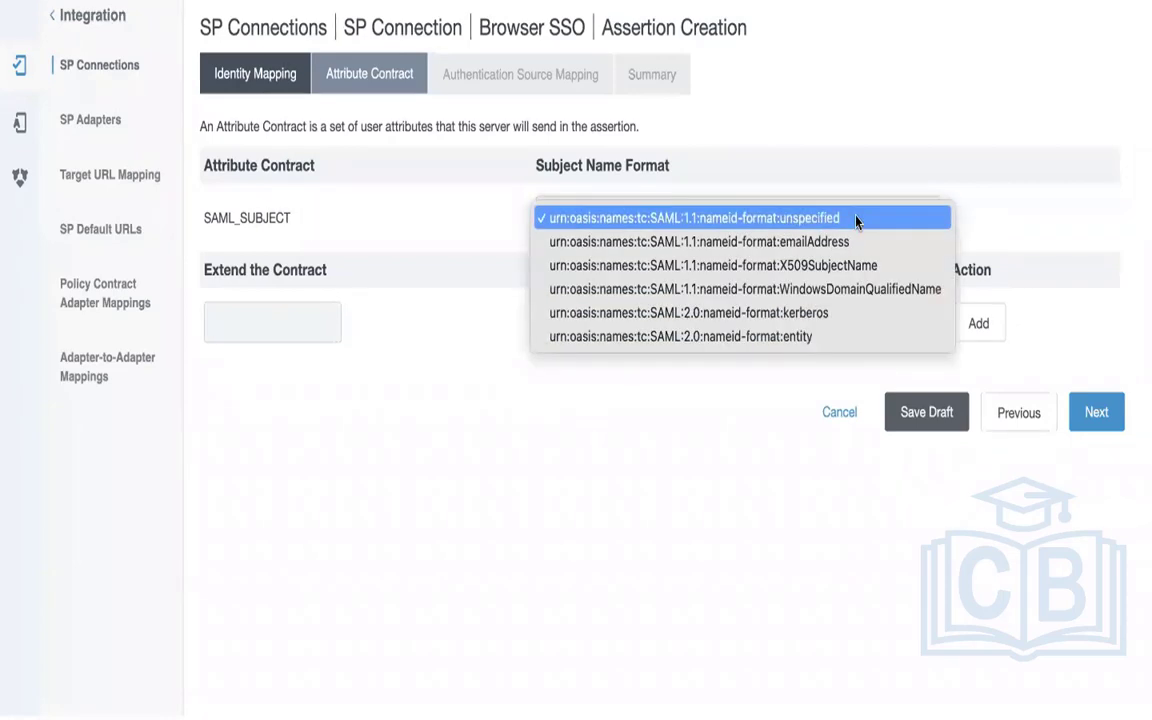
{"action": "left_click", "coordinate": [856, 220]}
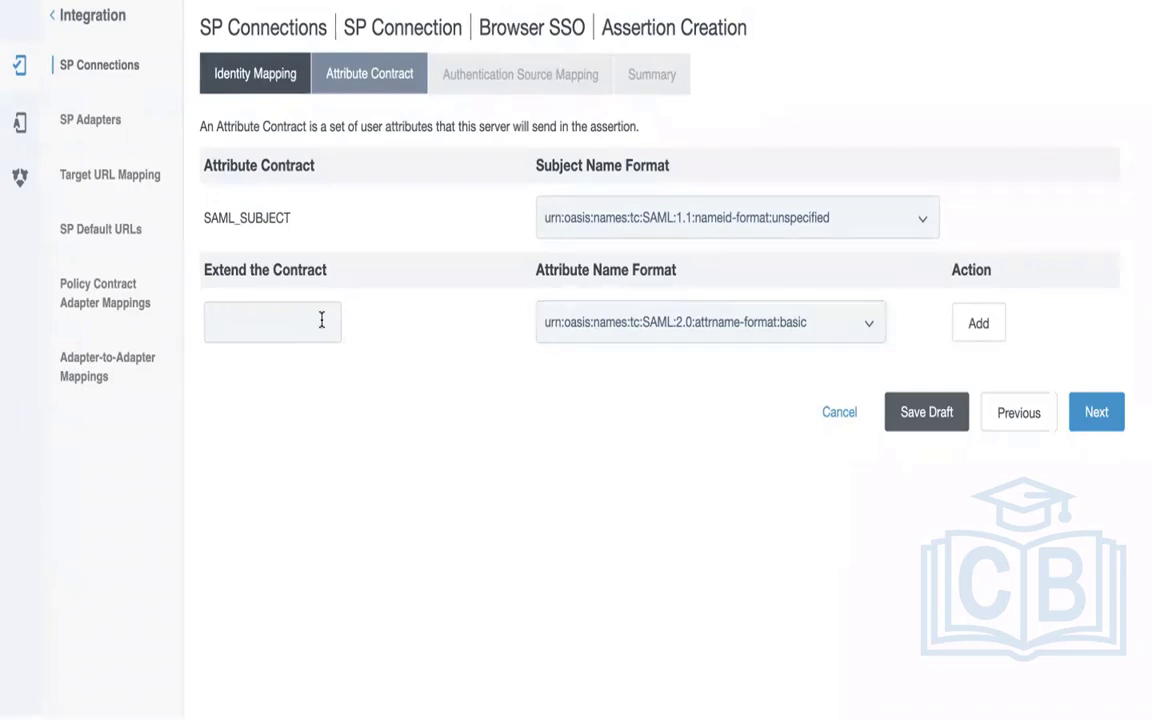
- Extend the attribute contract with firstName in the urn:oasis:names:tc:SAML:2.0:attrname-format:basic format and proceed to authentication source mapping
{"action": "type", "text": "firstName"}
{"action": "left_click", "coordinate": [869, 331]}
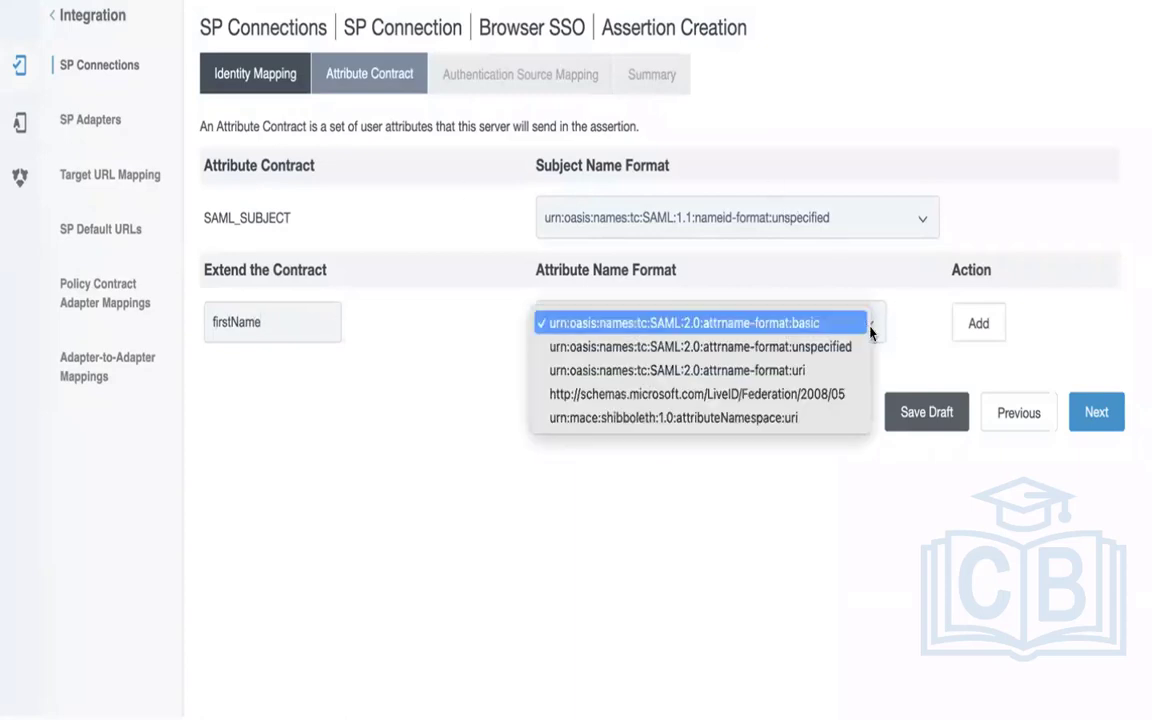
{"action": "left_click", "coordinate": [868, 325]}
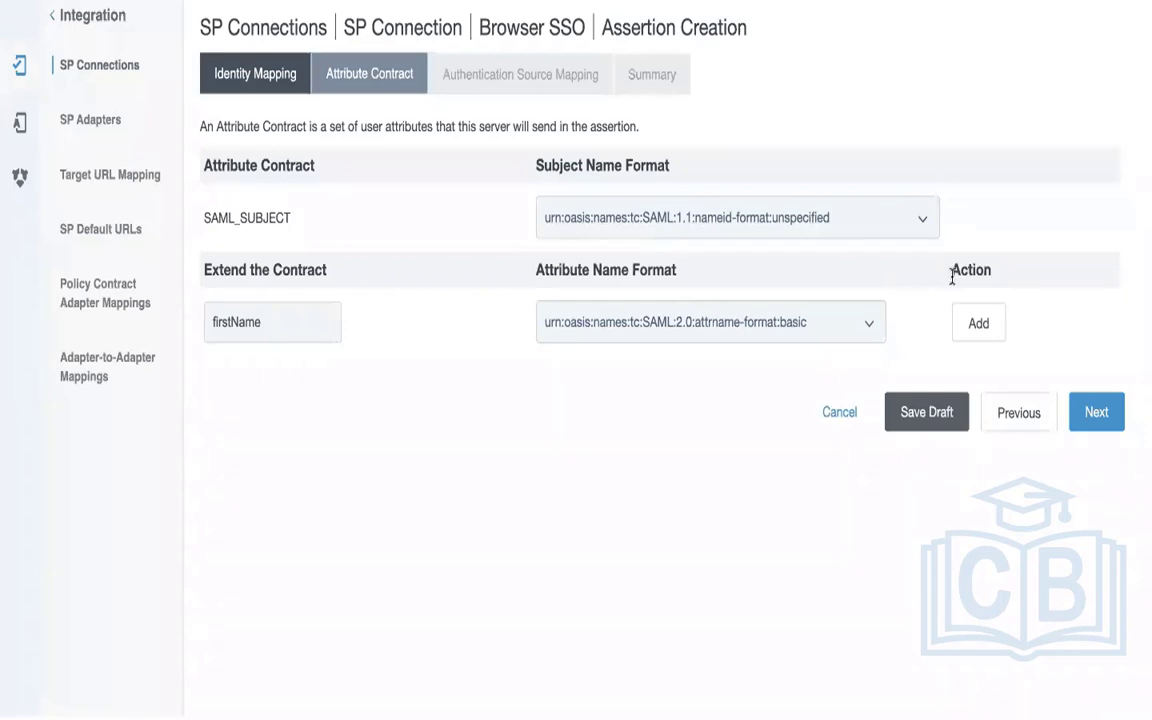
{"action": "left_click", "coordinate": [978, 322]}
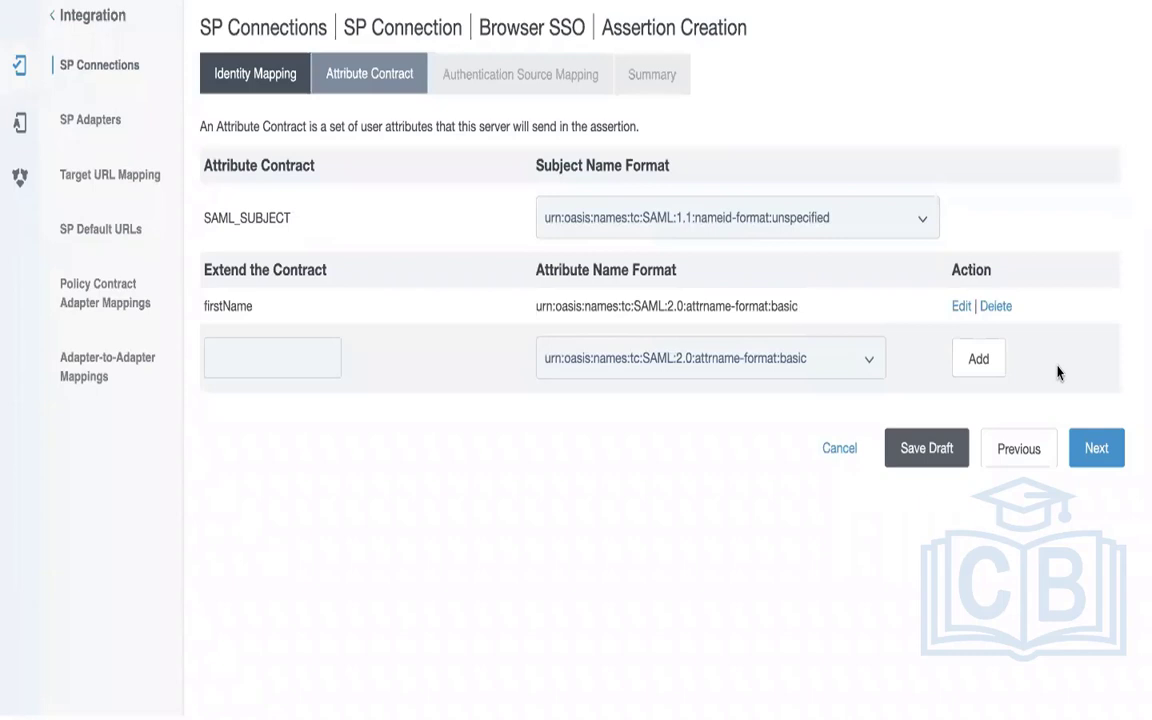
{"action": "left_click", "coordinate": [1098, 449]}
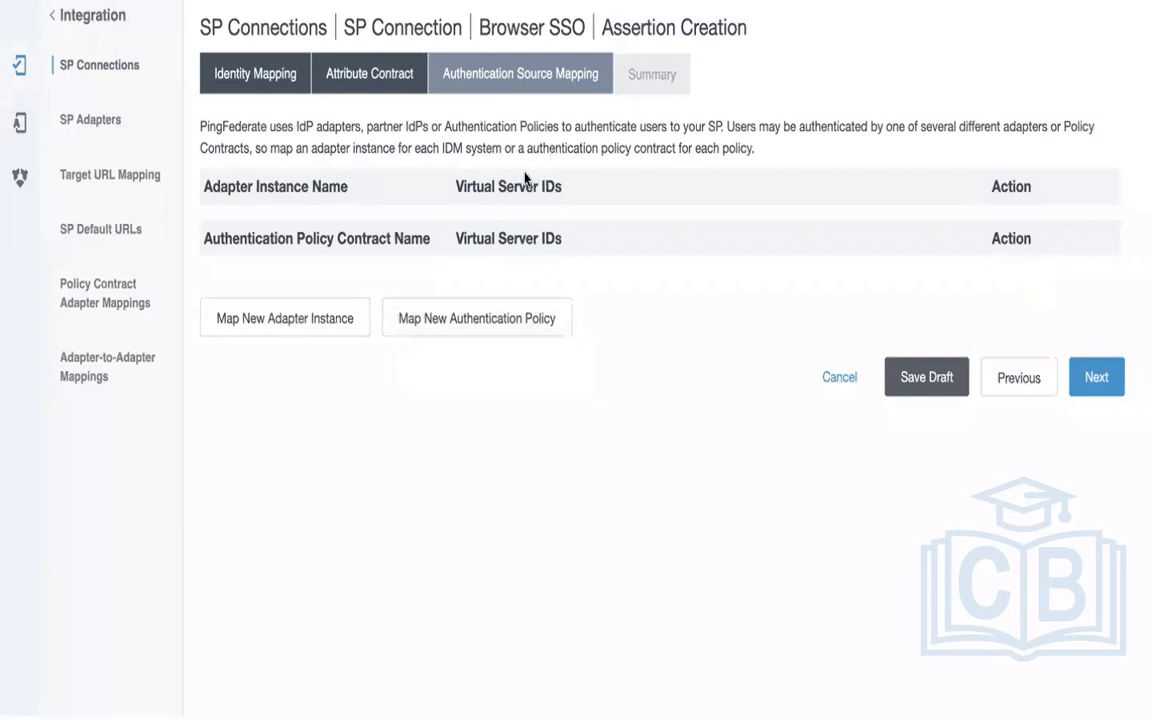
- Map a new adapter instance using htmladapater and proceed to its mapping method
{"action": "left_click", "coordinate": [303, 331]}
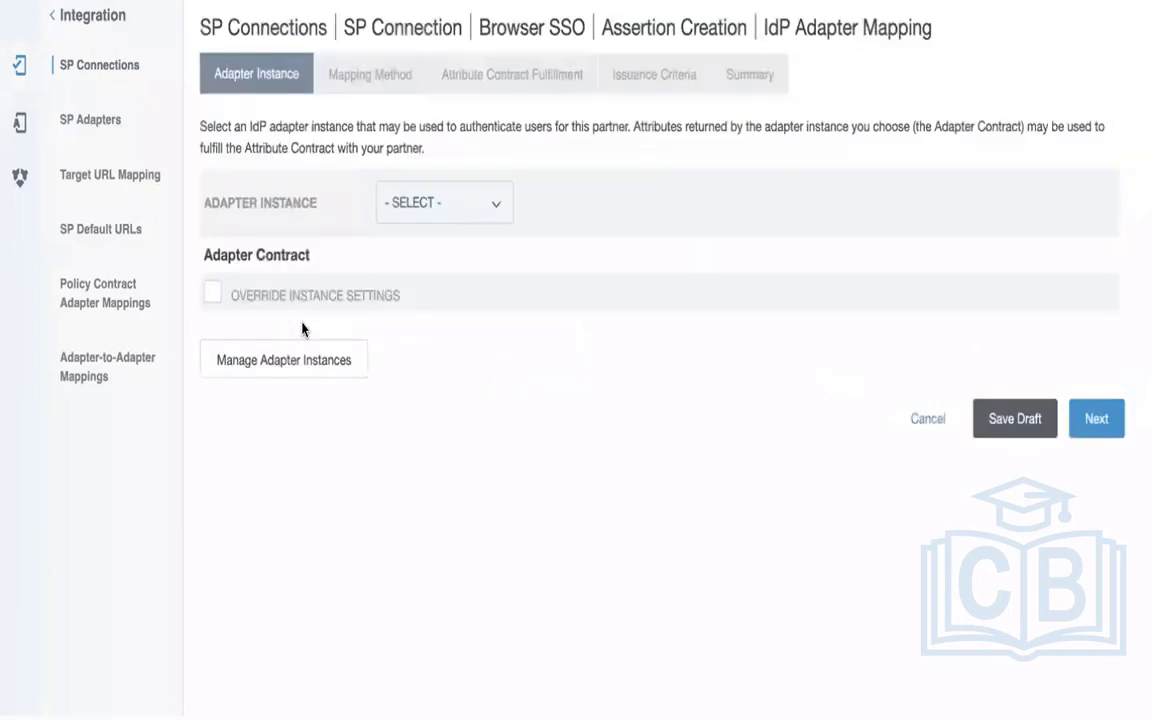
{"action": "left_click", "coordinate": [480, 202]}
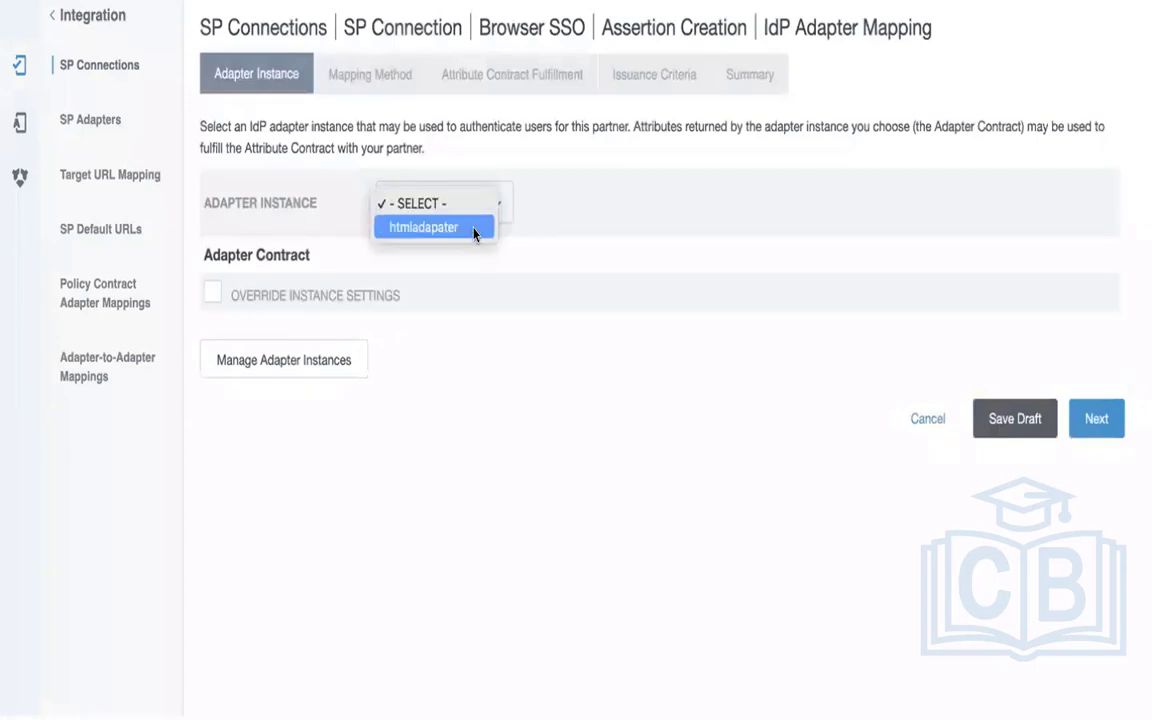
{"action": "left_click", "coordinate": [474, 229]}
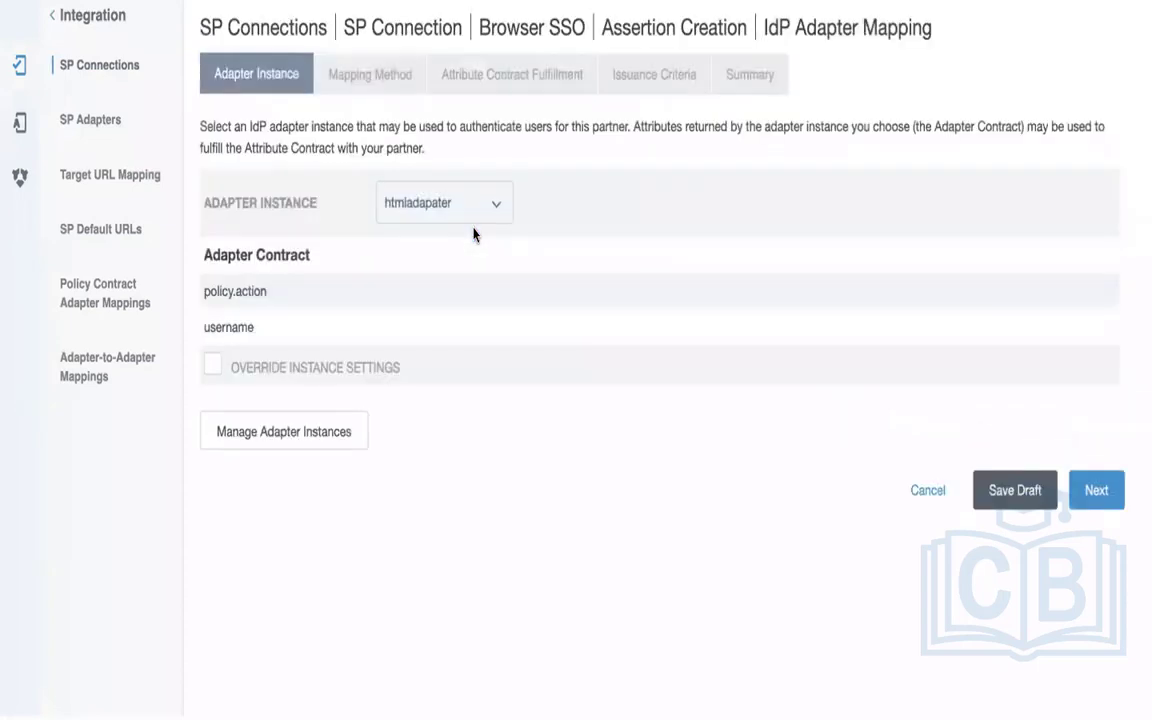
{"action": "left_click", "coordinate": [1114, 490]}
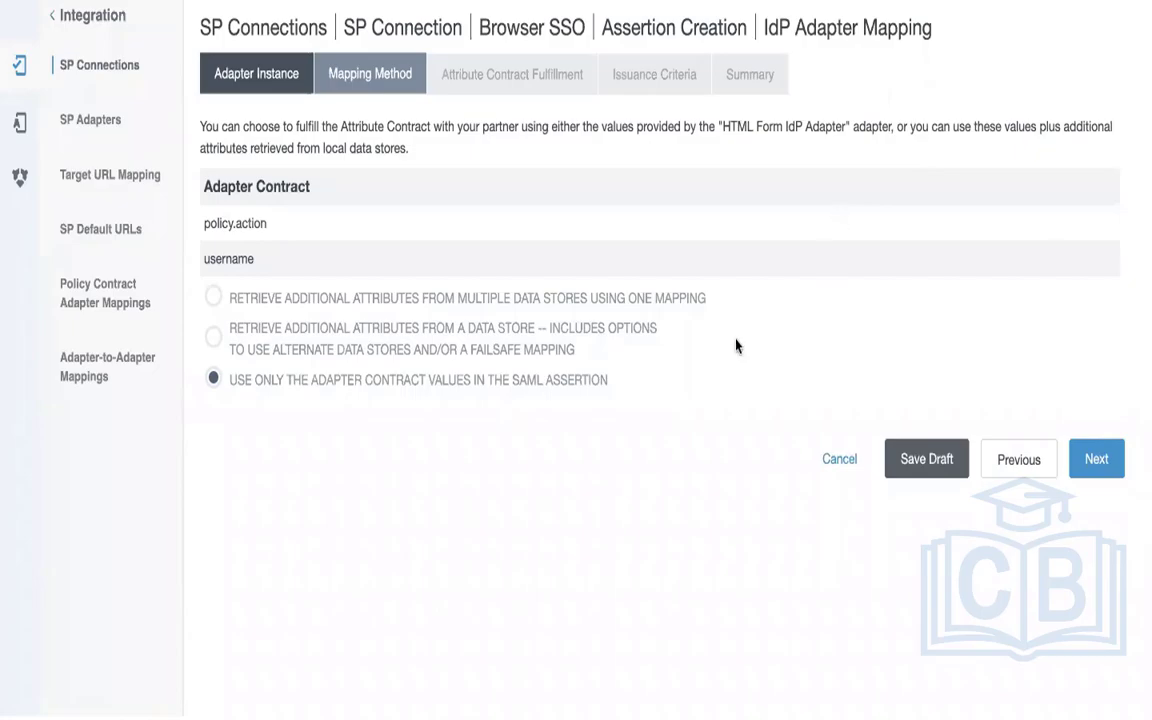
- Review the LDAP connection options in Notes and set the PingFederate mapping method to retrieve additional attributes from multiple data stores using one mapping
{"action": "key", "text": "ctrl+Left"}
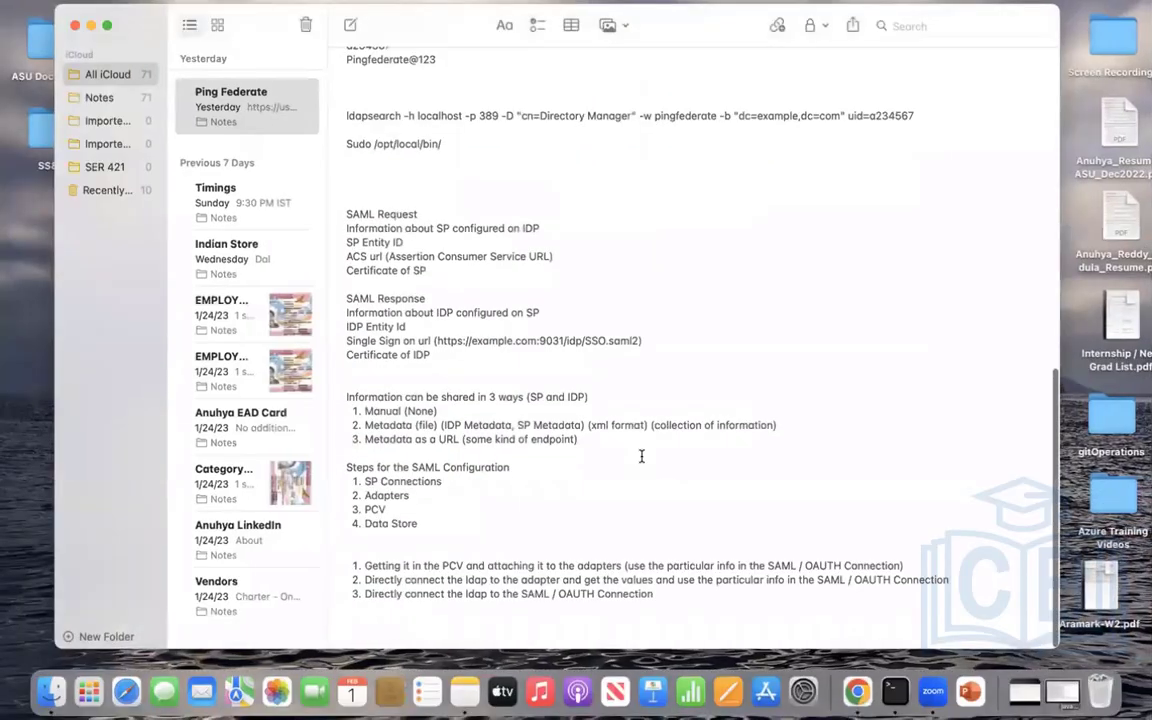
{"action": "scroll", "coordinate": [641, 456], "scroll_direction": "up", "scroll_amount": 1}
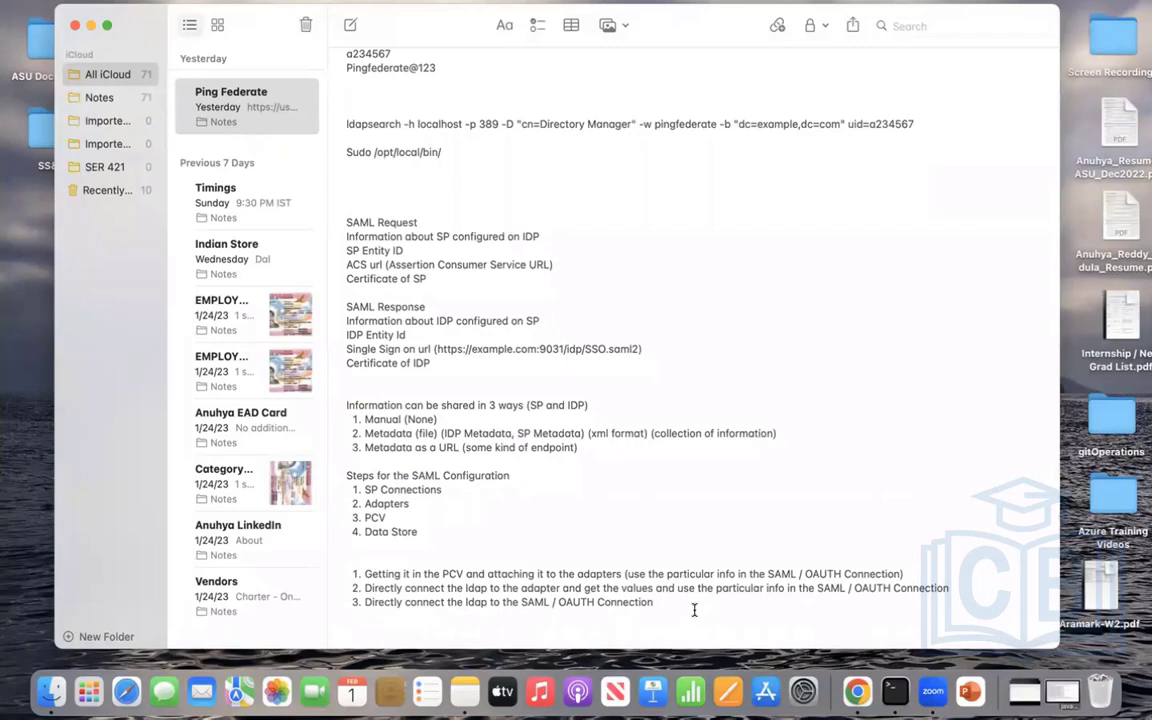
{"action": "key", "text": "ctrl+Right"}
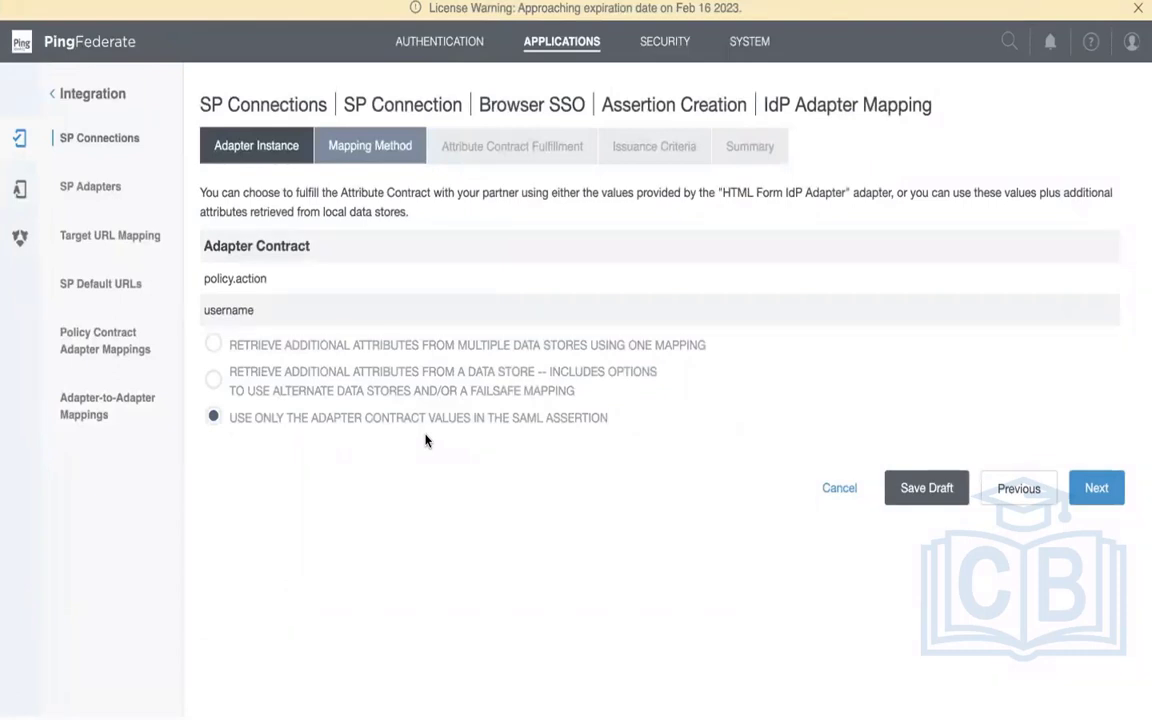
{"action": "key", "text": "ctrl+Left"}
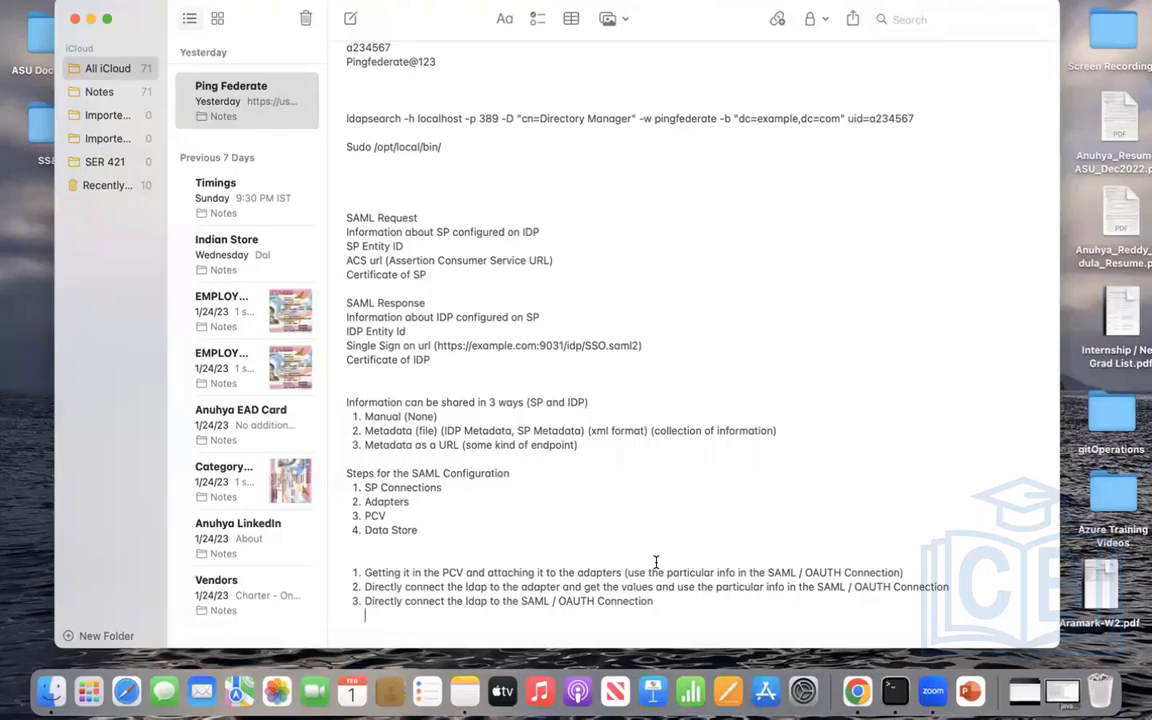
{"action": "key", "text": "ctrl+Right"}
{"action": "left_click", "coordinate": [640, 352]}
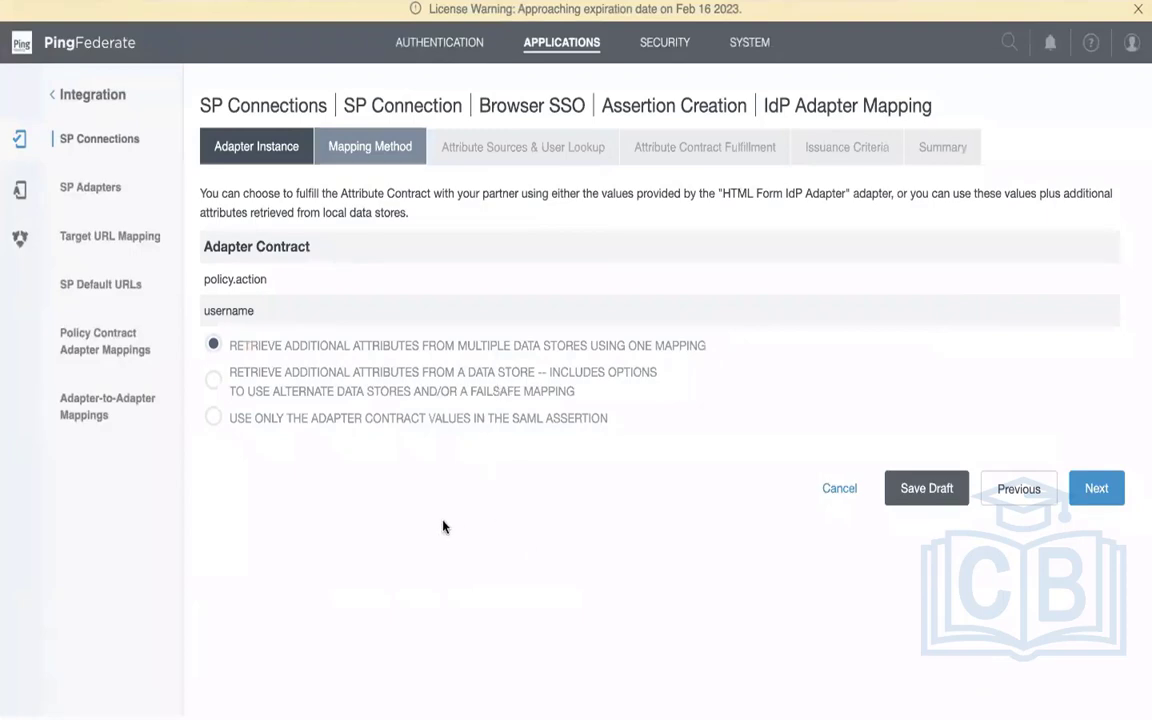
{"action": "key", "text": "ctrl+Left"}
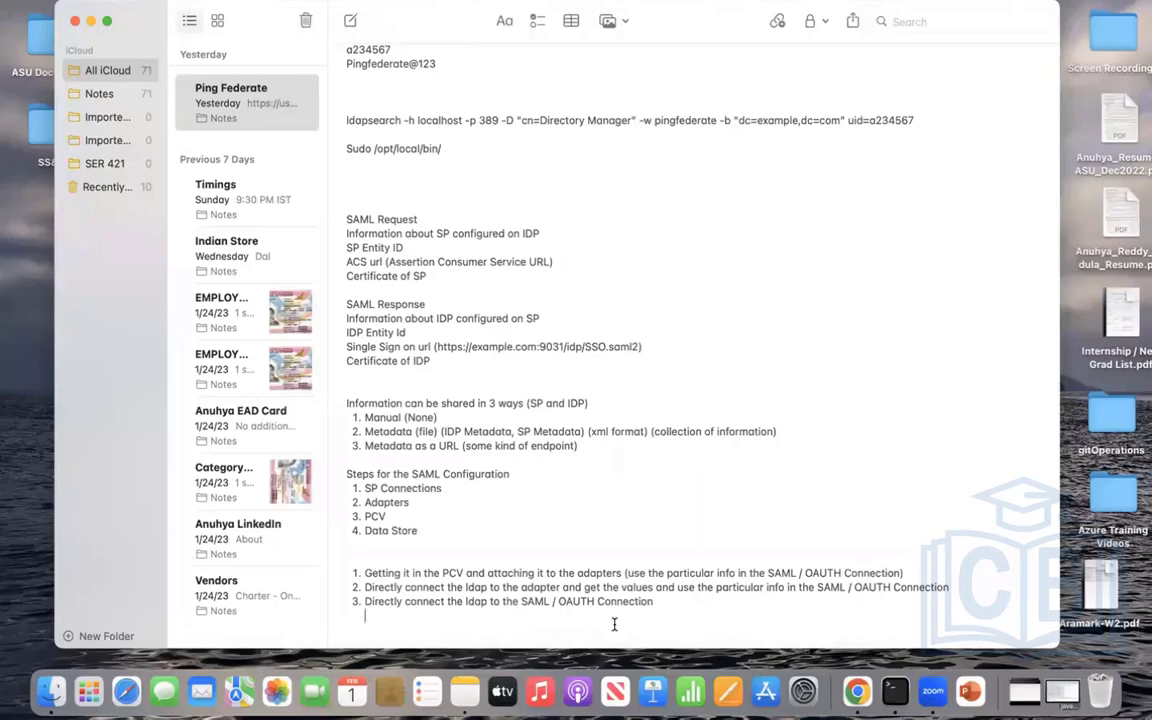
{"action": "key", "text": "ctrl+Right"}
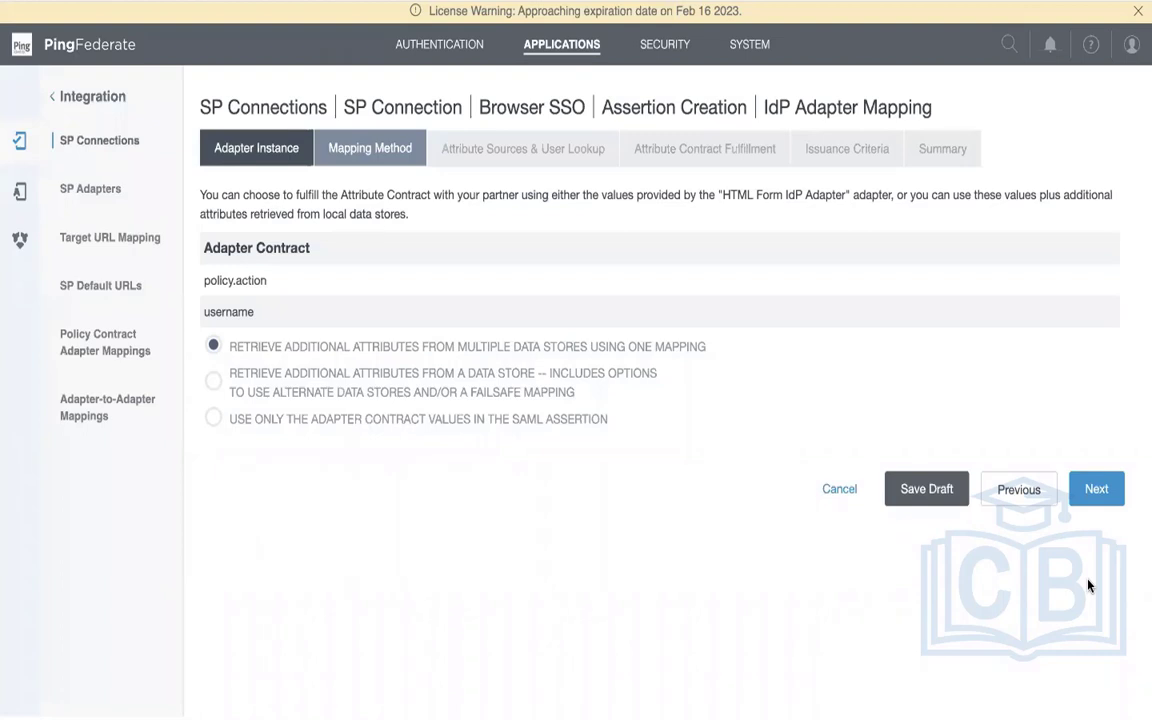
{"action": "left_click", "coordinate": [1098, 483]}
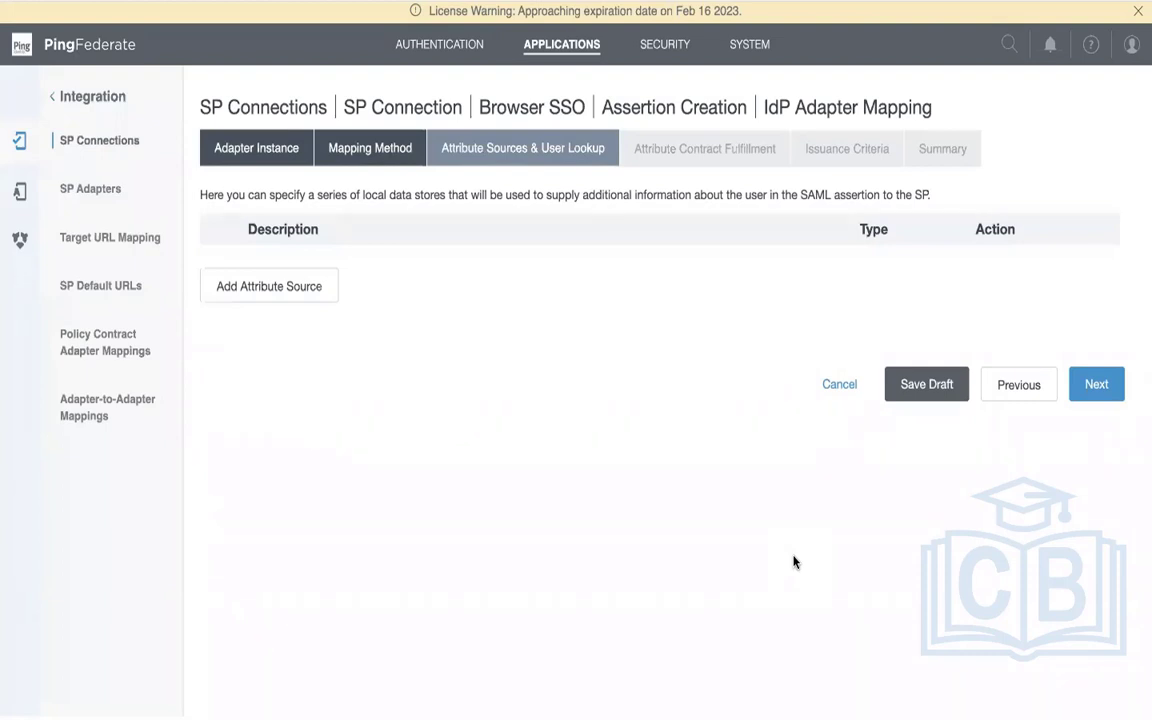
- Add an attribute source with OpenDJ as the active data store and openDJ1 as the attribute source ID
{"action": "left_click", "coordinate": [326, 286]}
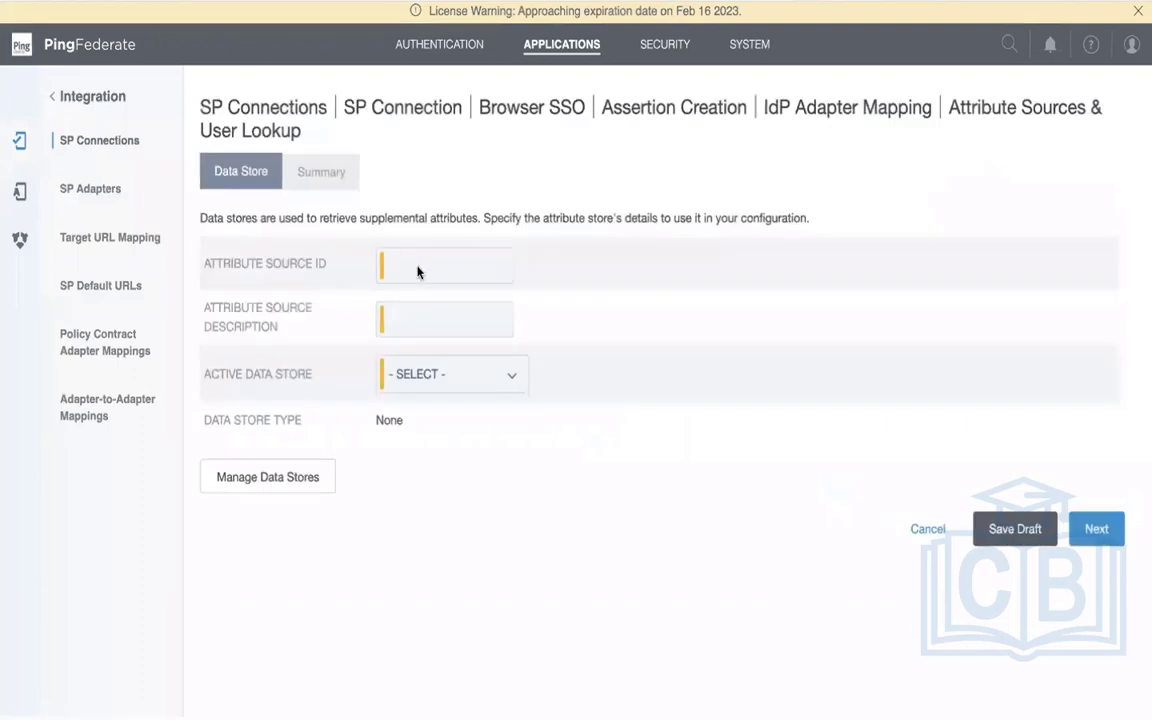
{"action": "left_click", "coordinate": [513, 377]}
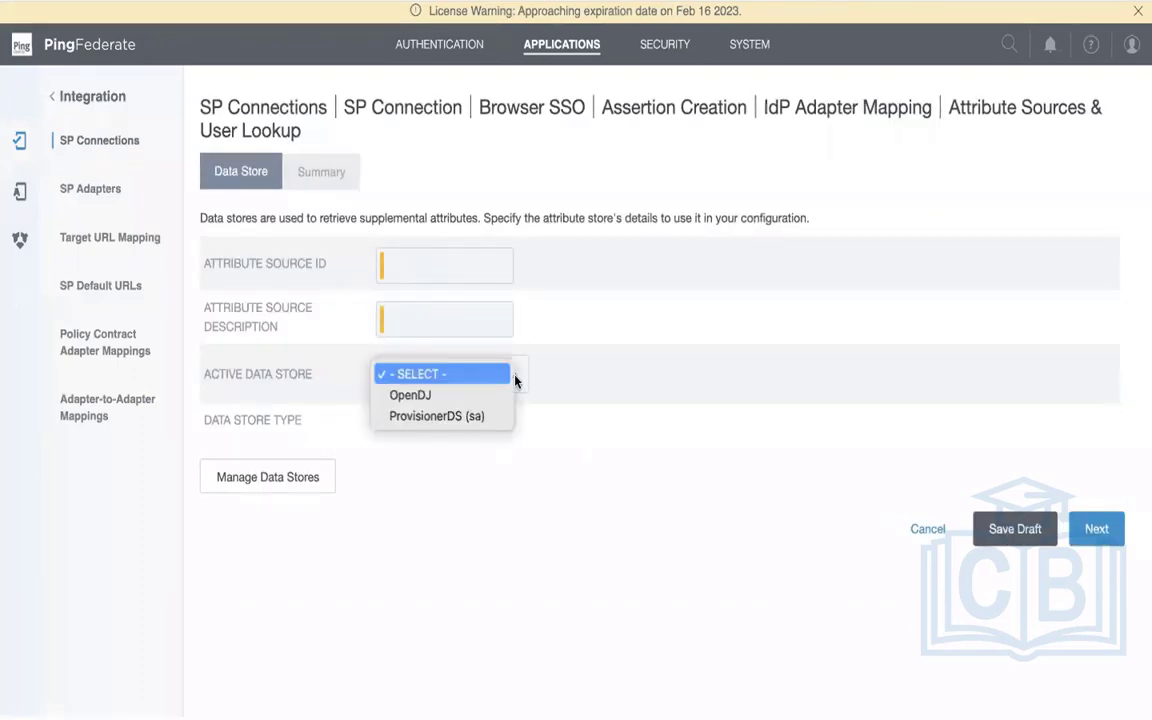
{"action": "left_click", "coordinate": [506, 394]}
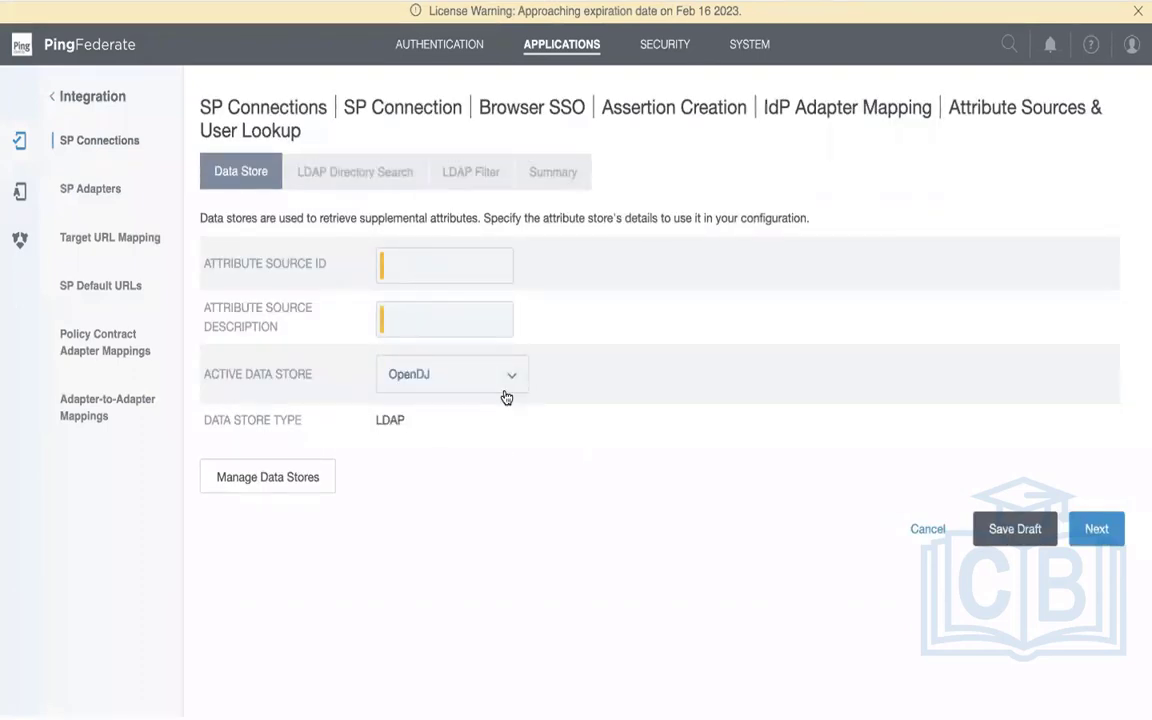
{"action": "left_click", "coordinate": [442, 274]}
{"action": "type", "text": "tes"}
{"action": "key", "text": "BackSpace"}
{"action": "key", "text": "BackSpace"}
{"action": "key", "text": "BackSpace"}
{"action": "type", "text": "openDJ1"}
- Enter openDJ1 as the attribute source description, keep OpenDJ as the active data store, and proceed to the LDAP directory search
{"action": "left_click", "coordinate": [454, 322]}
{"action": "type", "text": "openDH"}
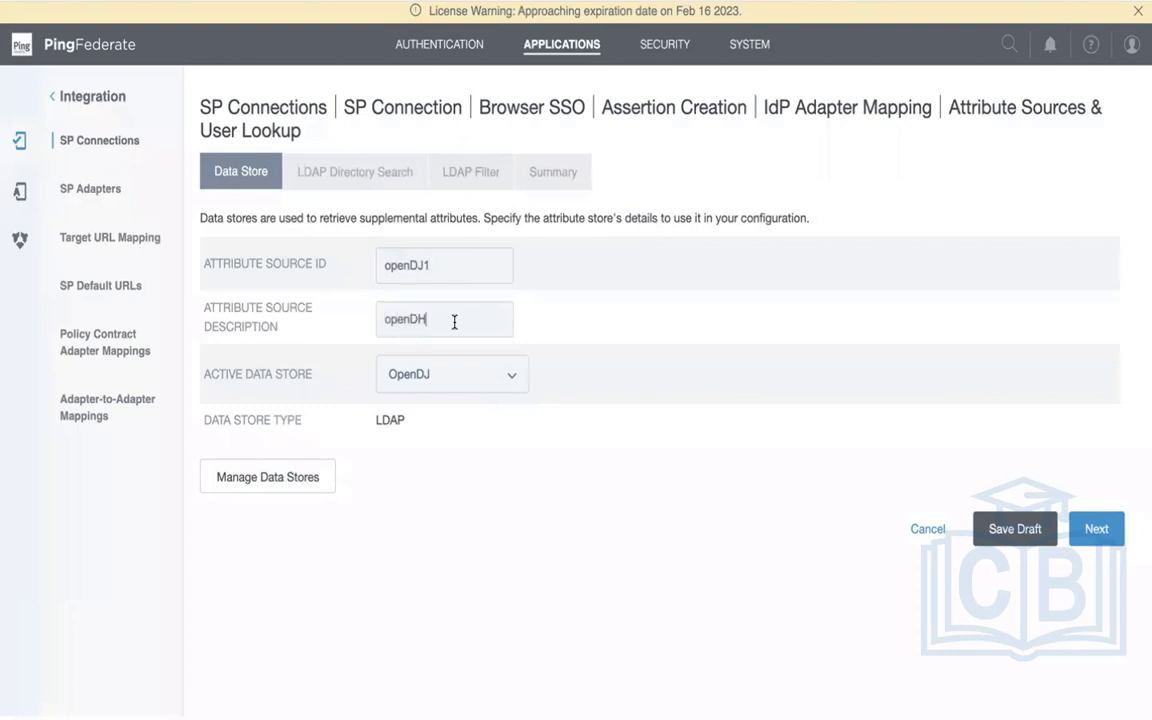
{"action": "key", "text": "BackSpace"}
{"action": "type", "text": "J1"}
{"action": "left_click", "coordinate": [514, 376]}
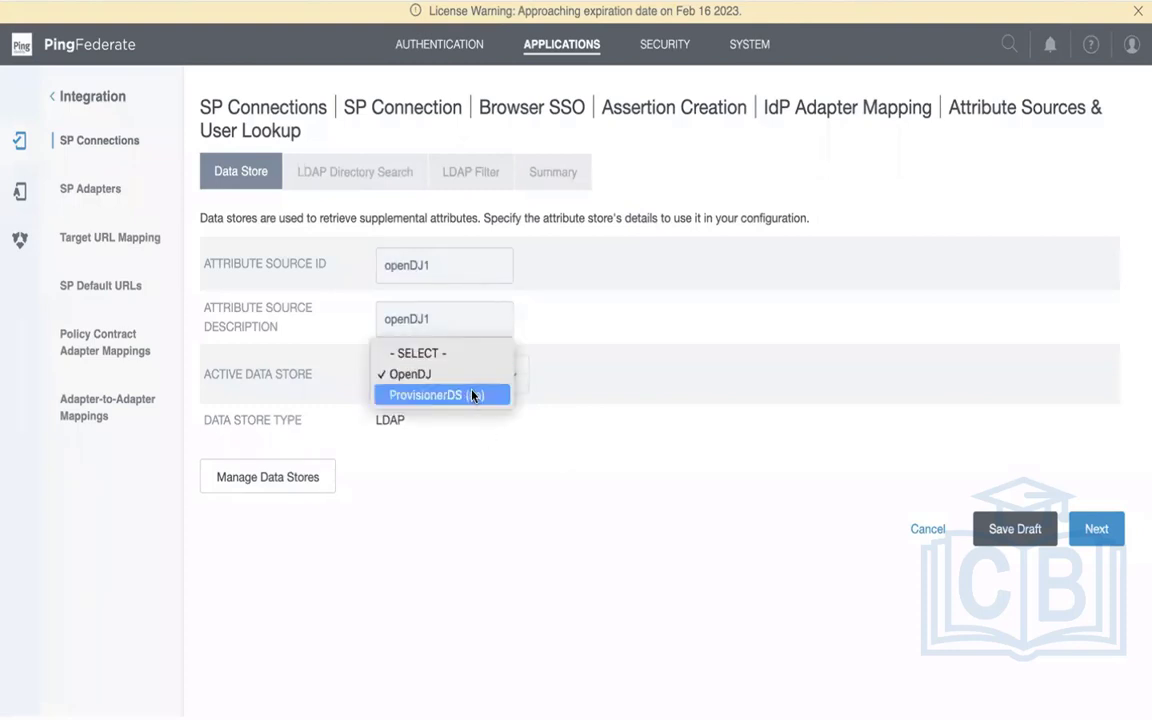
{"action": "left_click", "coordinate": [477, 378]}
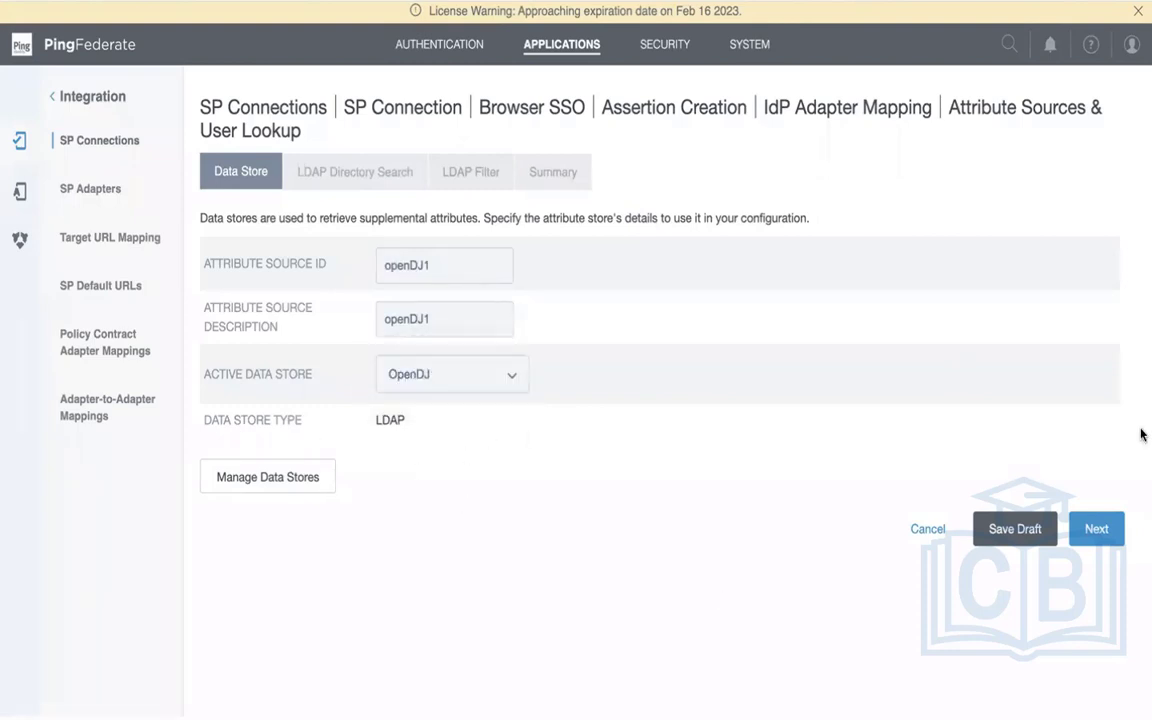
{"action": "left_click", "coordinate": [1113, 530]}
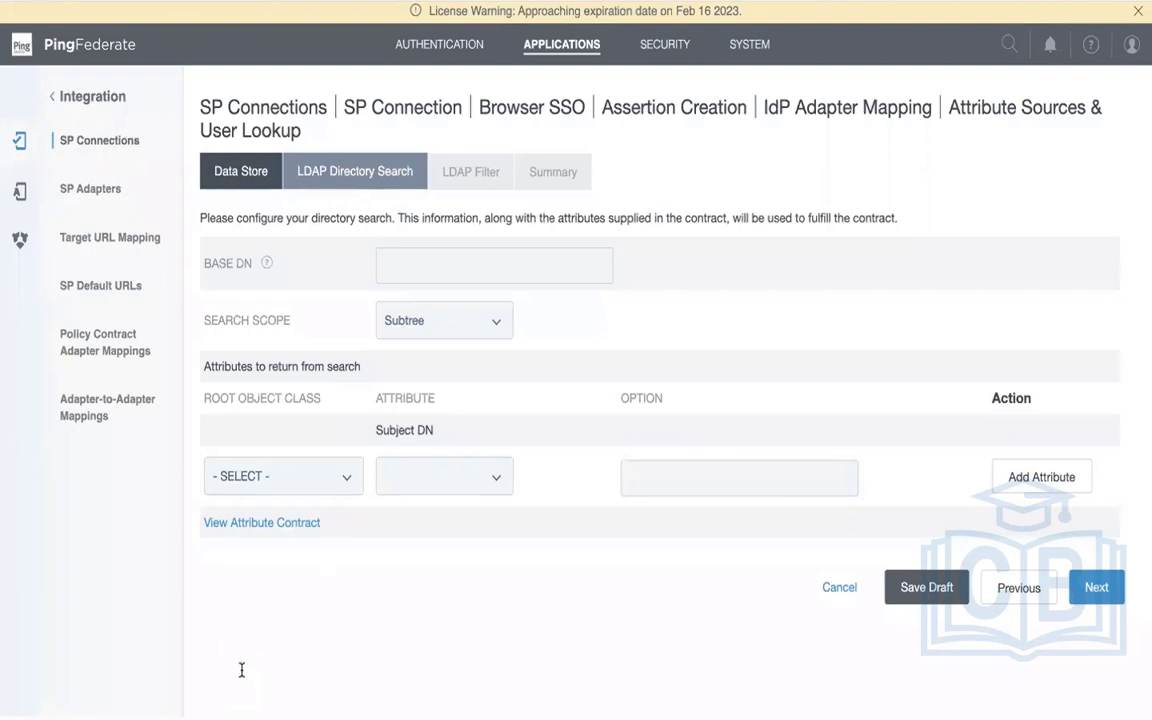
- Set the base DN to dc=example,dc=com, copied from the ldapsearch command in Notes, and keep the search scope at Subtree
{"action": "left_click", "coordinate": [421, 260]}
{"action": "key", "text": "super+Tab"}
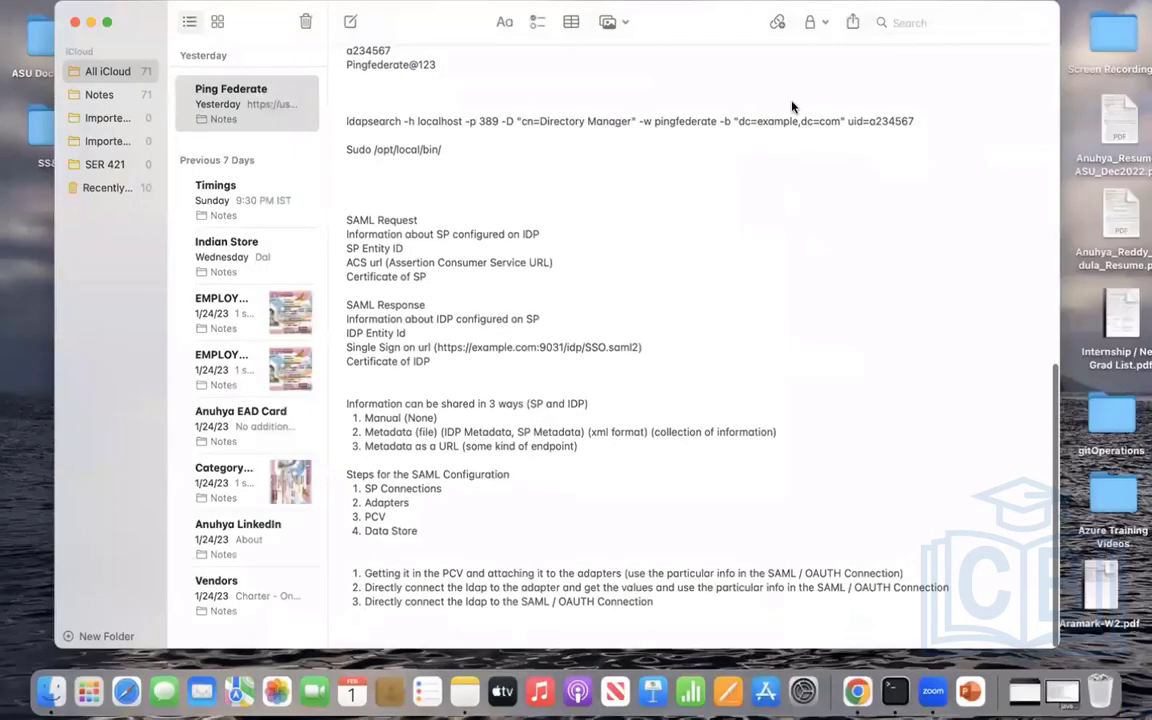
{"action": "left_click_drag", "start_coordinate": [739, 122], "coordinate": [841, 122]}
{"action": "key", "text": "super+c"}
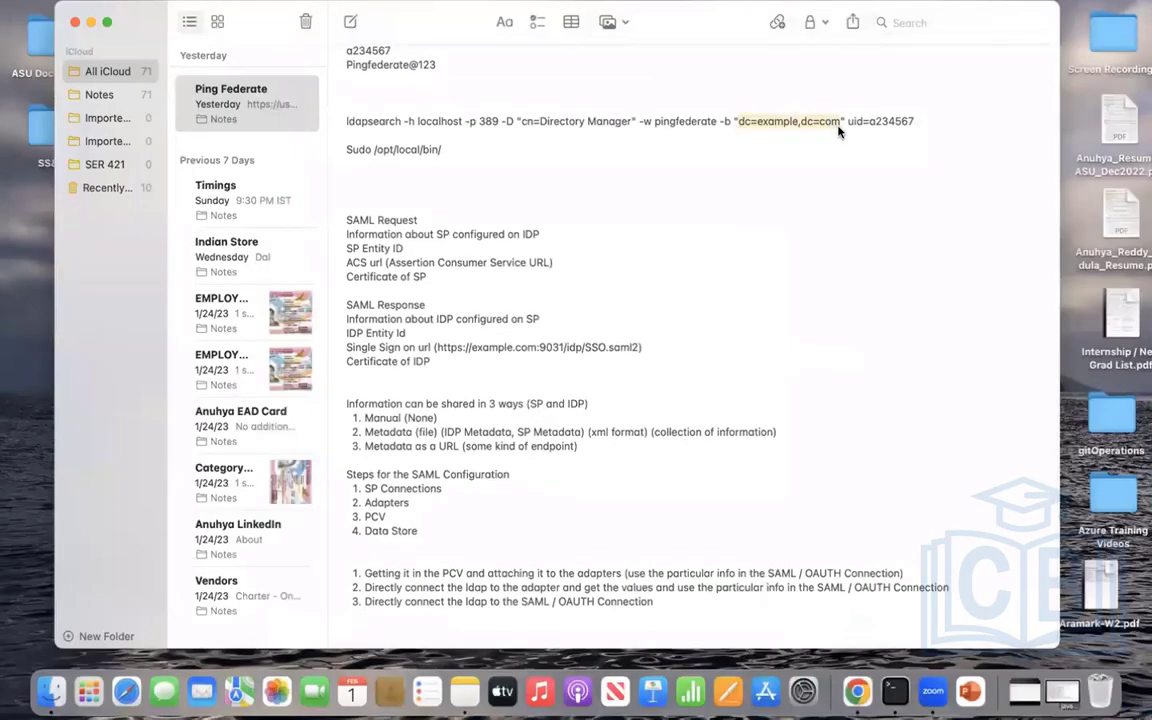
{"action": "key", "text": "super+Tab"}
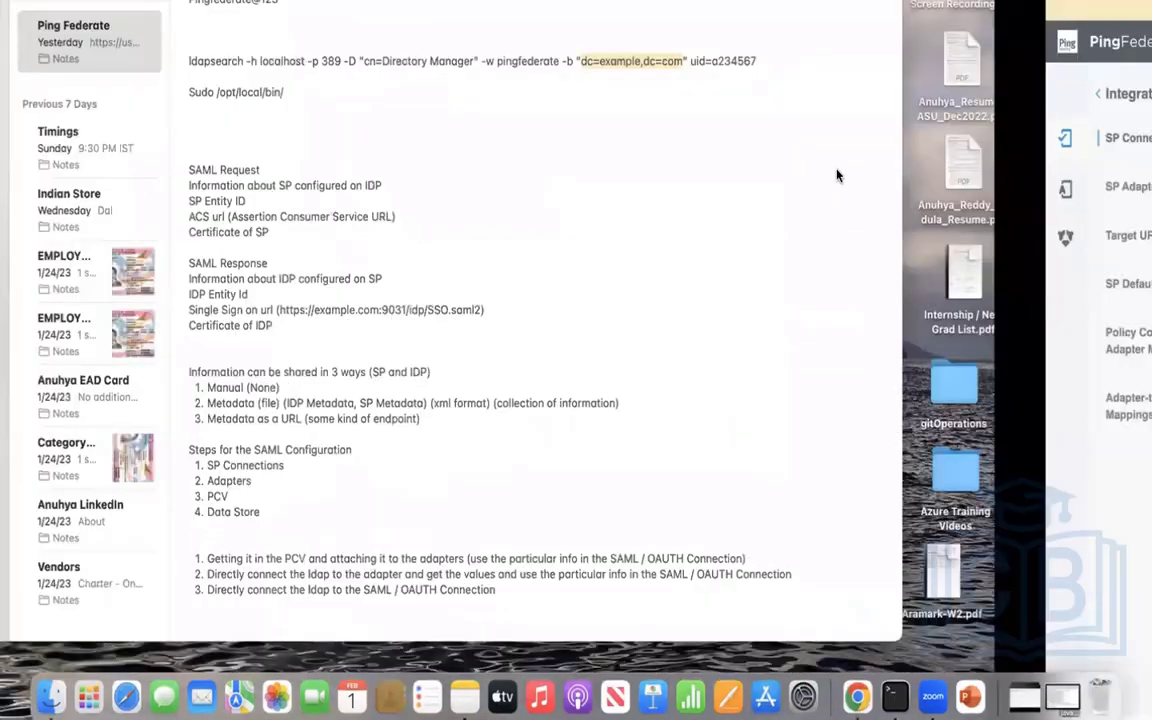
{"action": "key", "text": "super+v"}
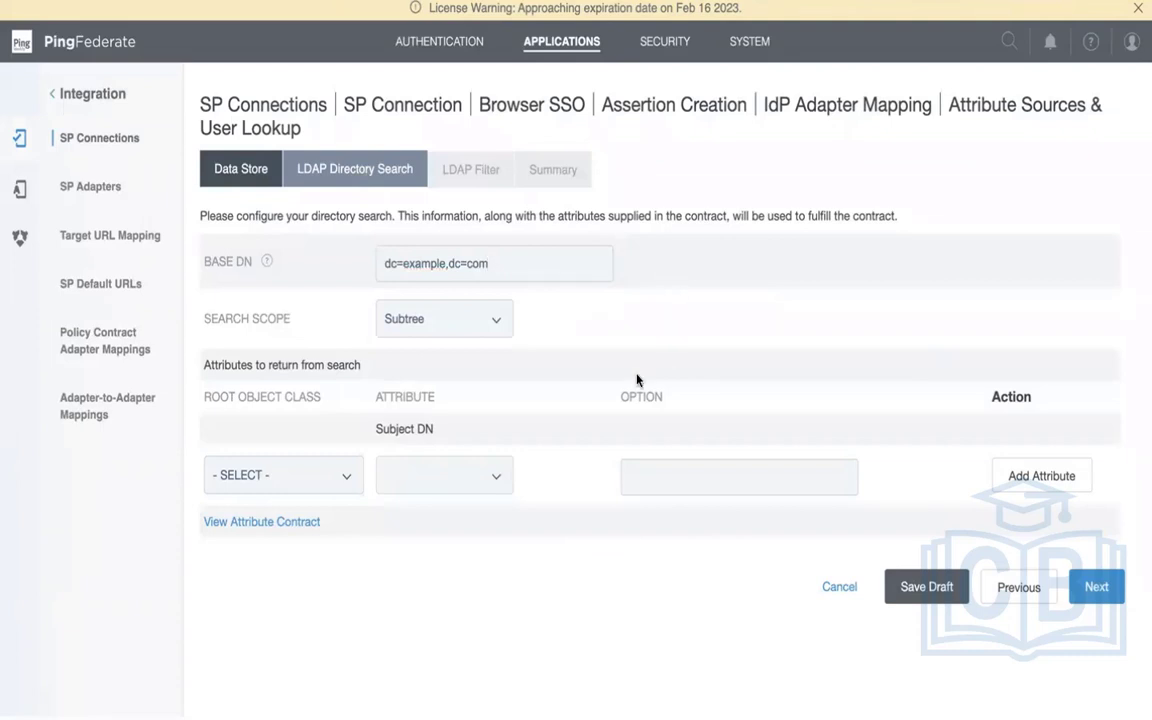
{"action": "left_click", "coordinate": [477, 316]}
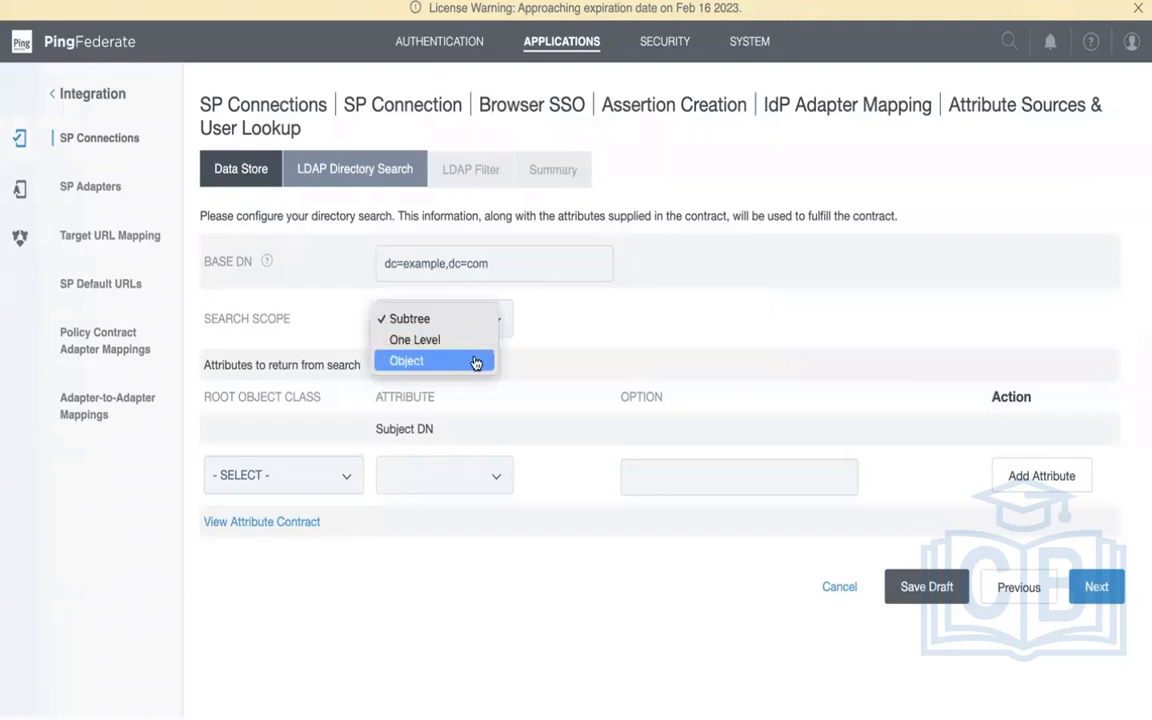
{"action": "left_click", "coordinate": [483, 320]}
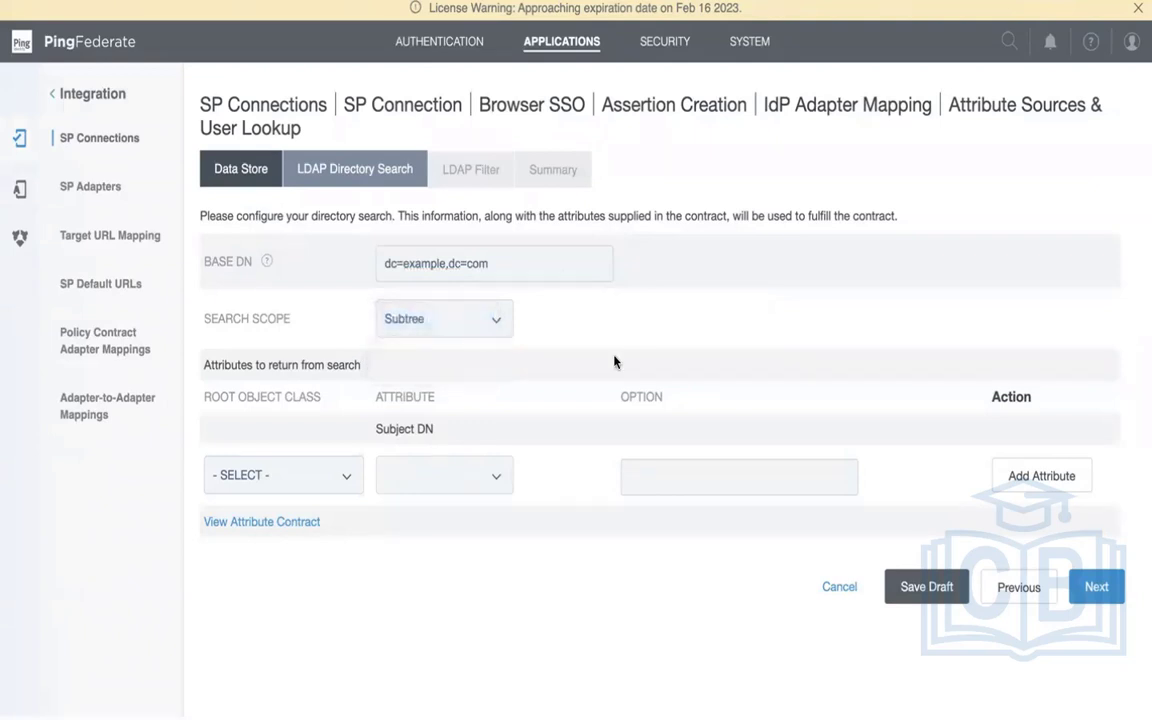
- Show all attributes for the root object class and add mail to the attributes returned from the LDAP search
{"action": "left_click", "coordinate": [344, 478]}
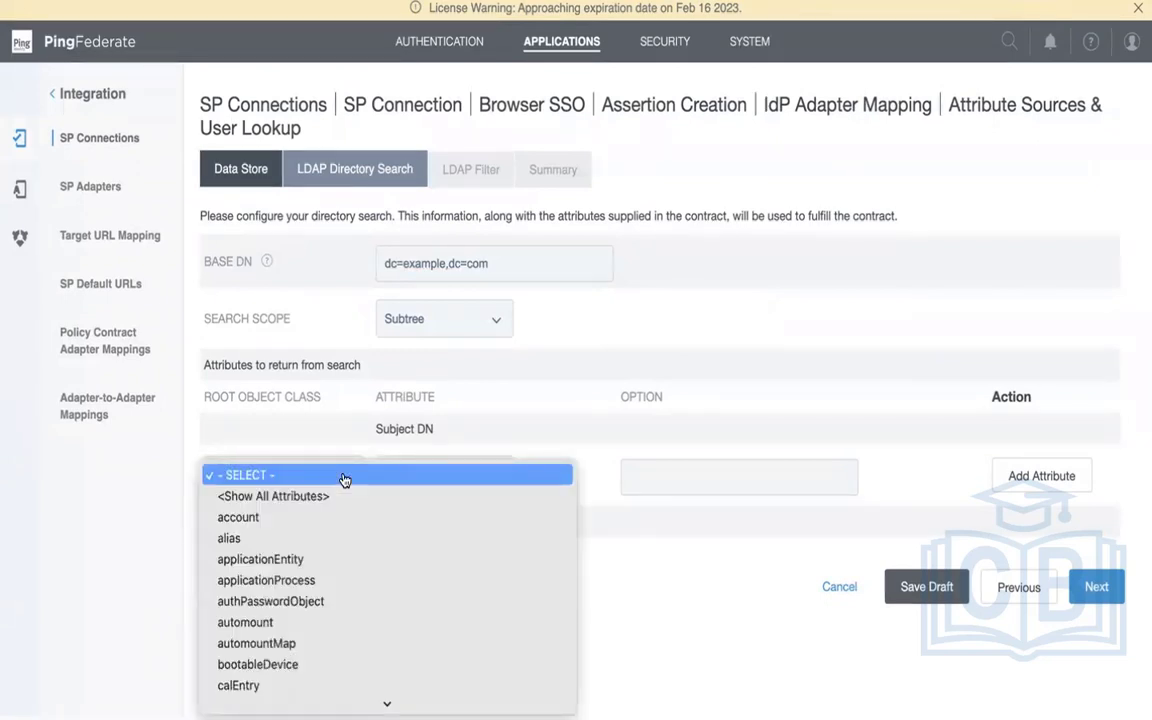
{"action": "left_click", "coordinate": [342, 499]}
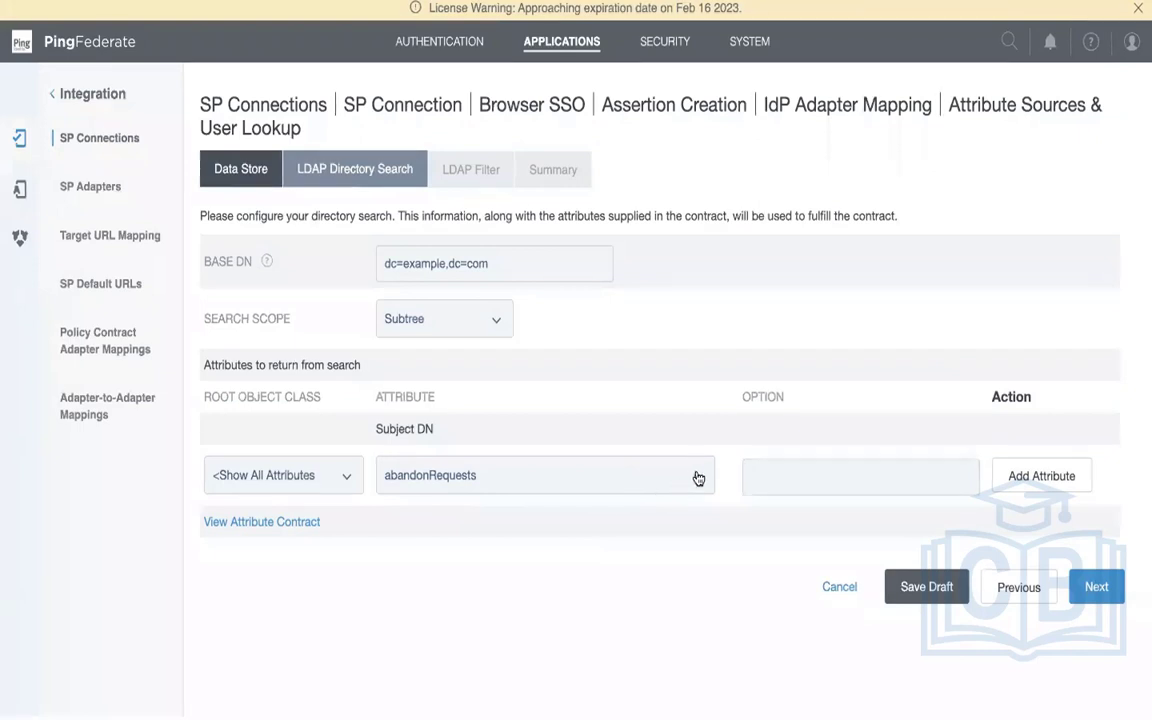
{"action": "left_click", "coordinate": [697, 478]}
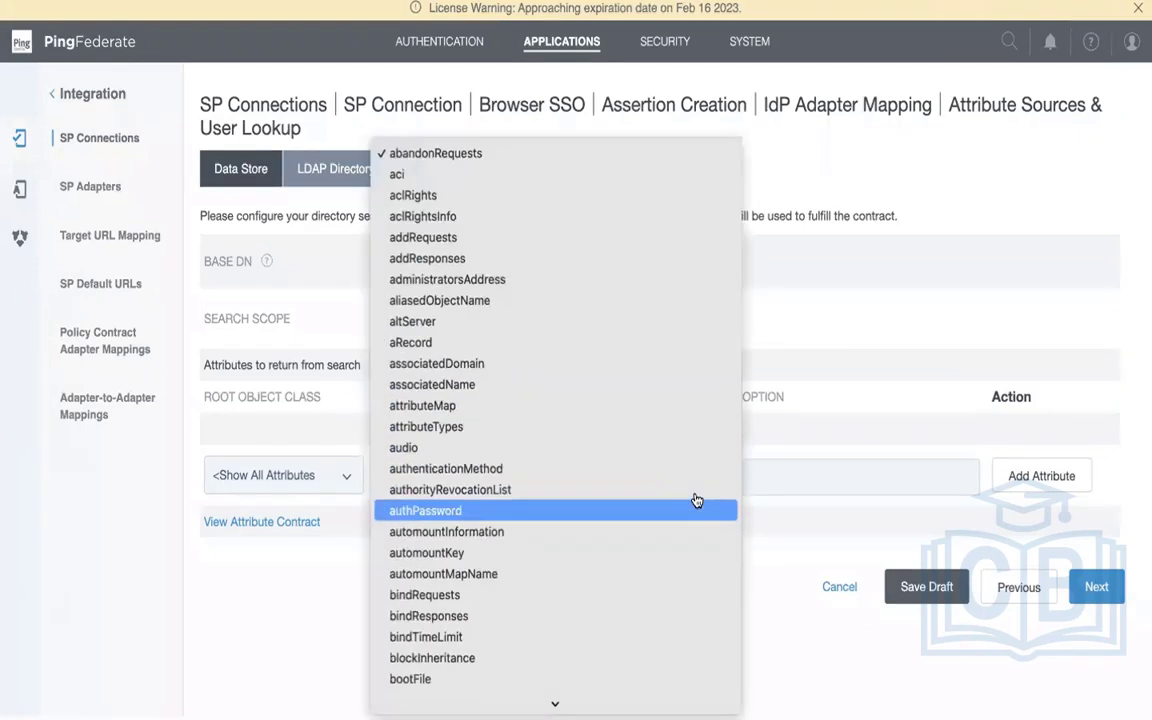
{"action": "scroll", "coordinate": [697, 500], "scroll_direction": "down", "scroll_amount": 1}
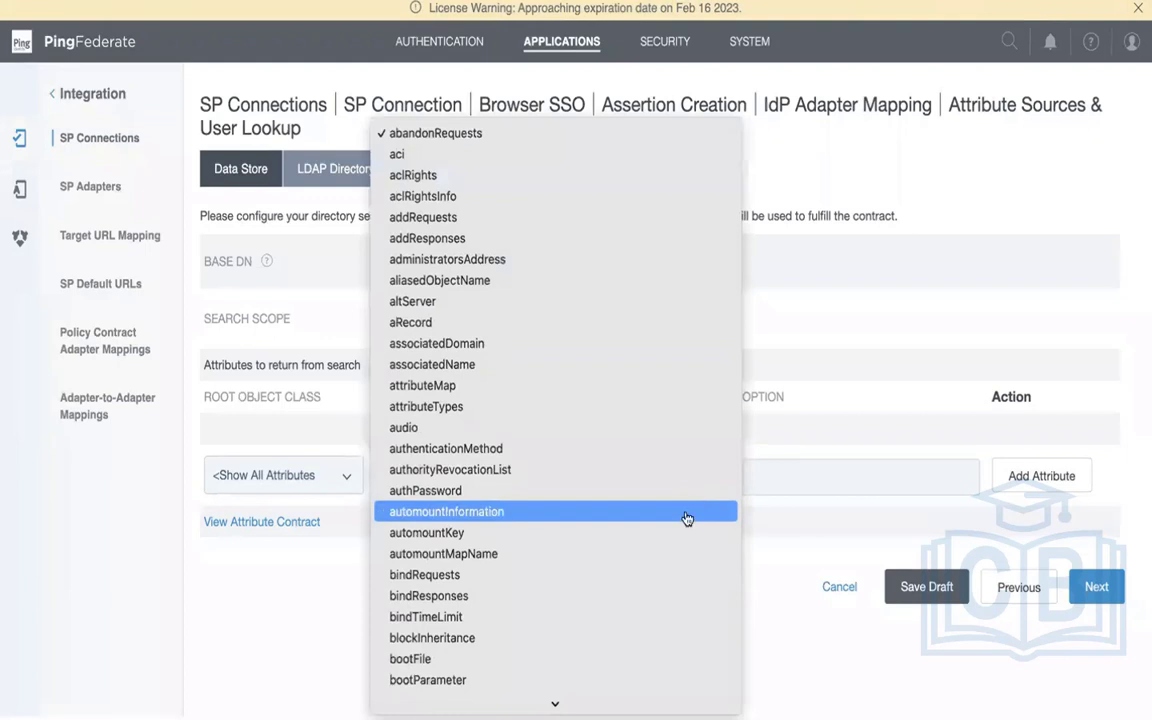
{"action": "key", "text": "n"}
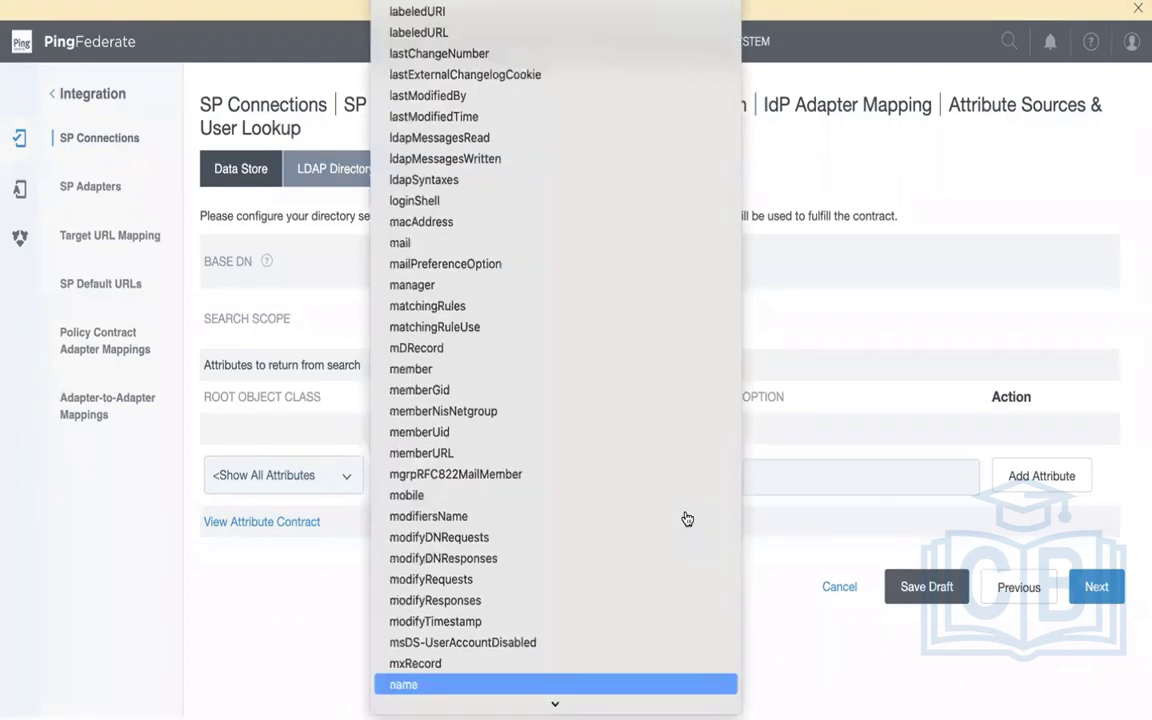
{"action": "key", "text": "m"}
{"action": "key", "text": "Down"}
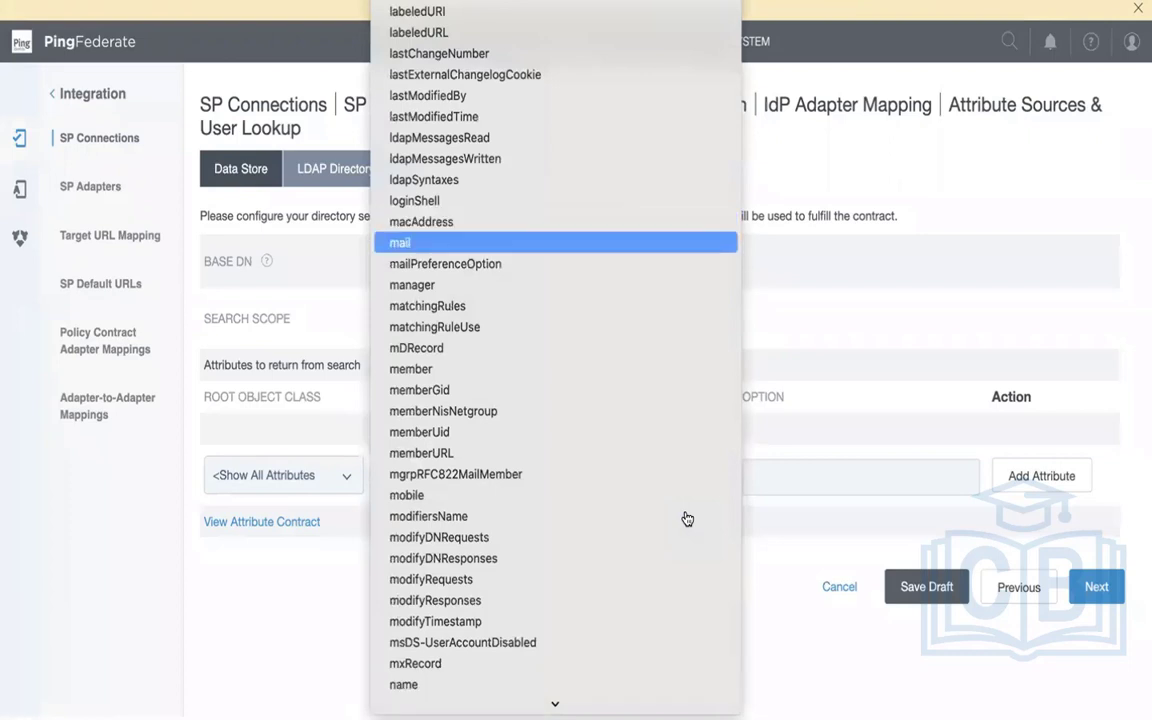
{"action": "left_click", "coordinate": [594, 245]}
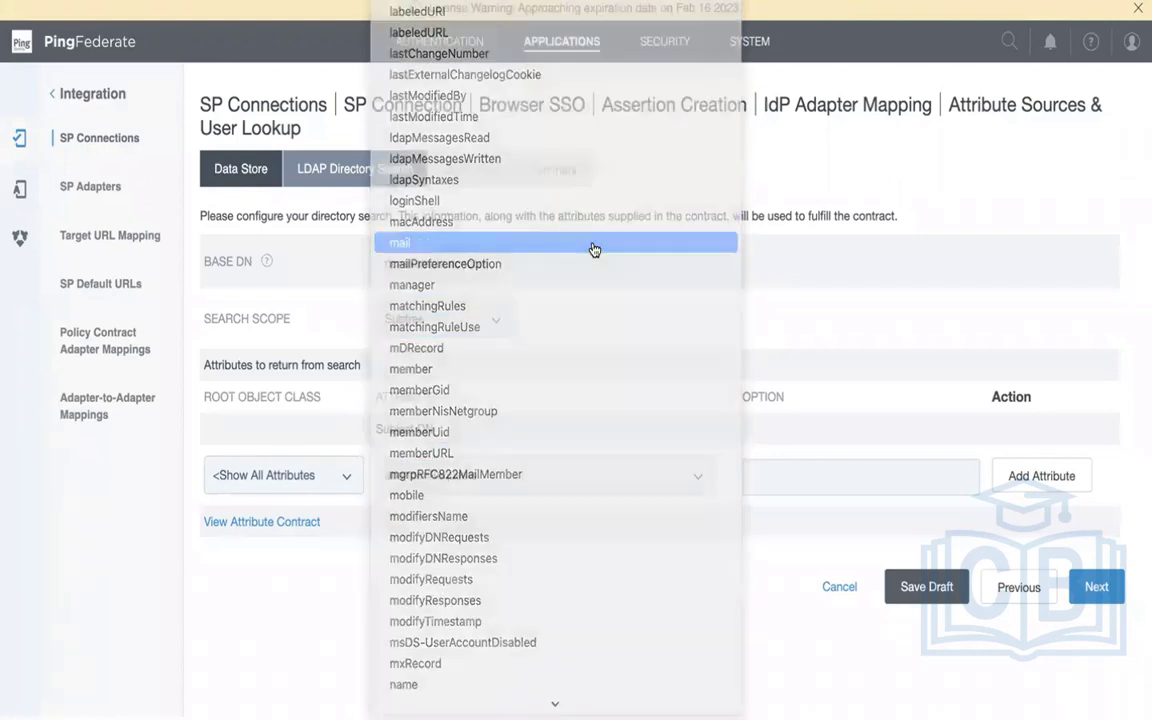
{"action": "left_click", "coordinate": [1036, 481]}
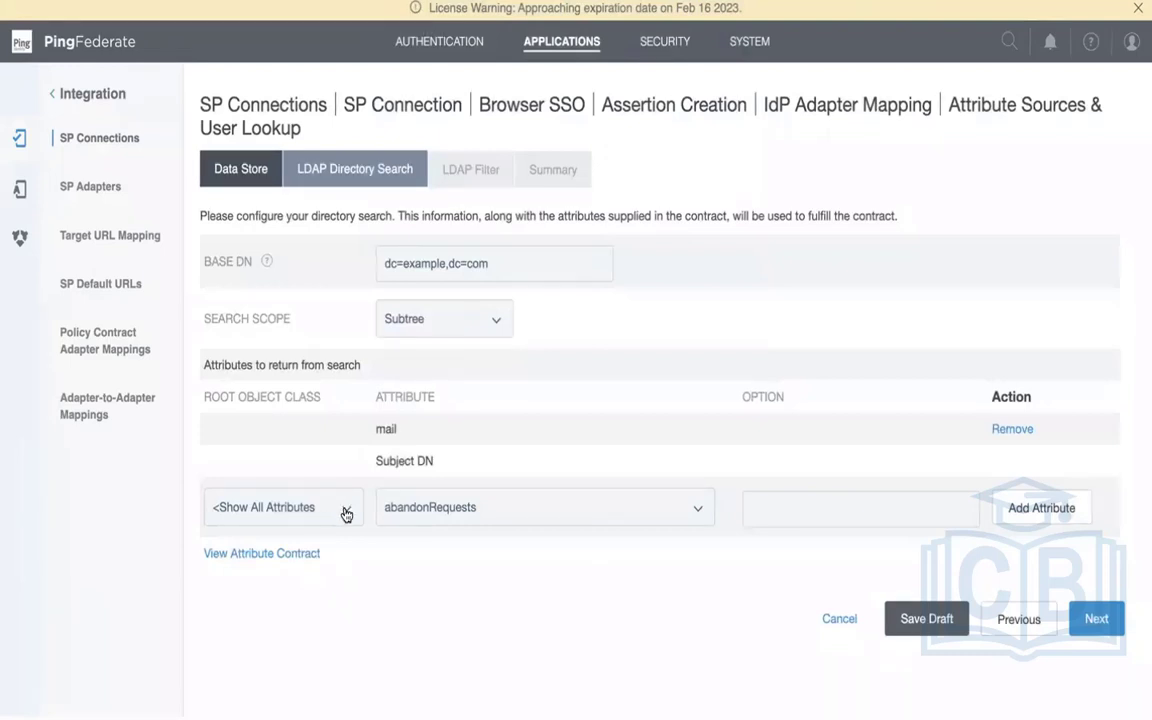
- Add givenName to the attributes returned from the search and proceed to the LDAP filter
{"action": "left_click", "coordinate": [610, 506]}
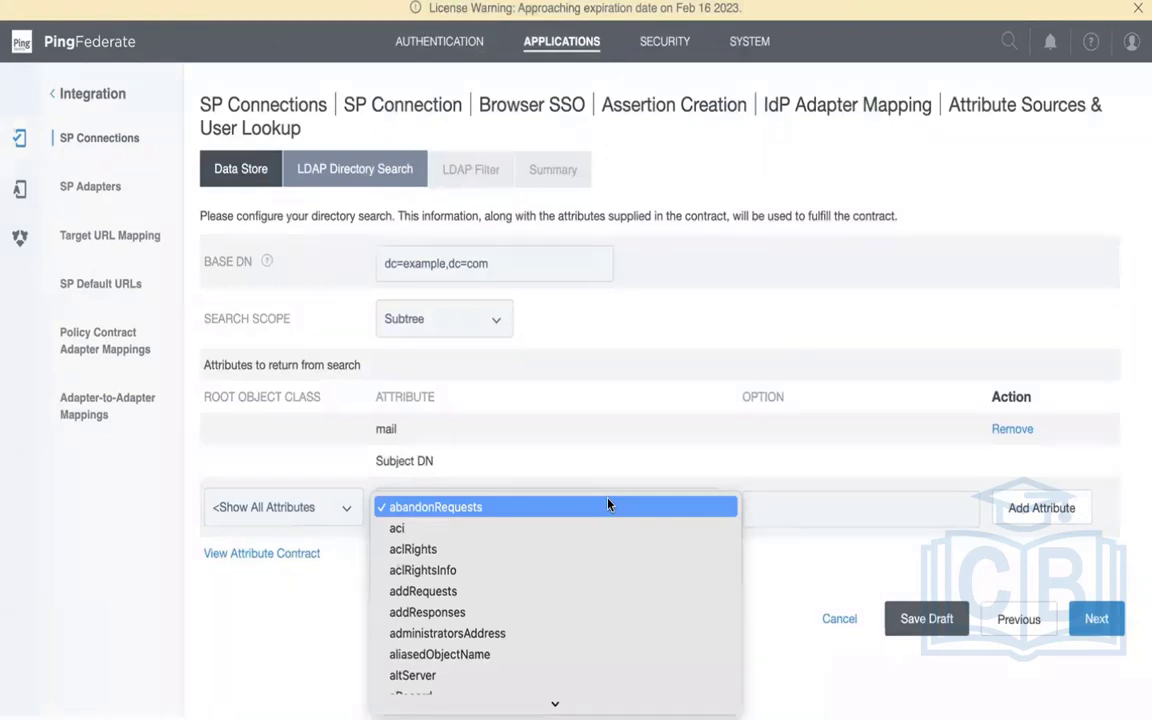
{"action": "type", "text": "givenName"}
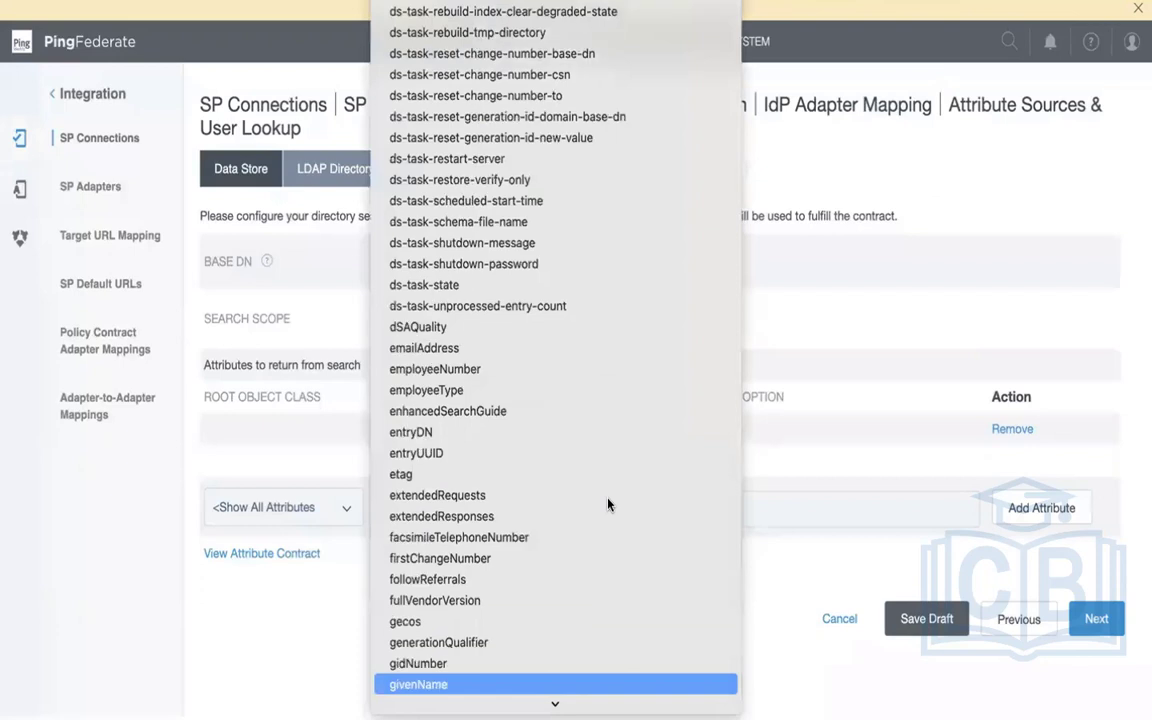
{"action": "left_click", "coordinate": [527, 688]}
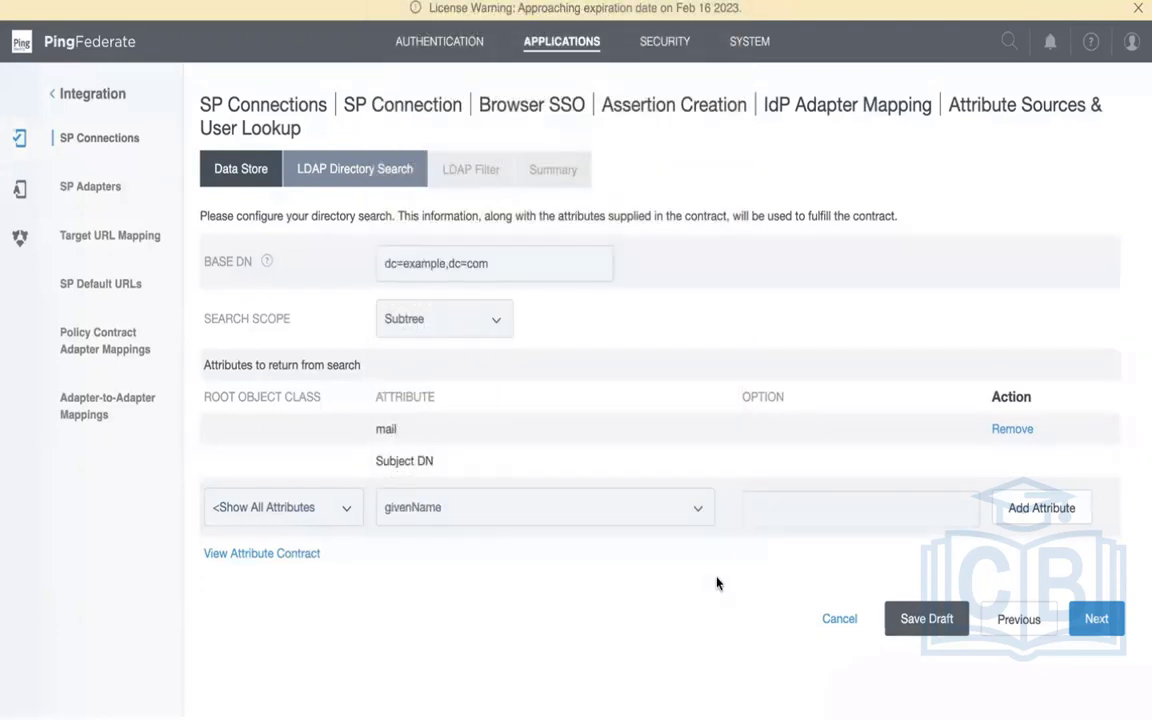
{"action": "left_click", "coordinate": [1044, 507]}
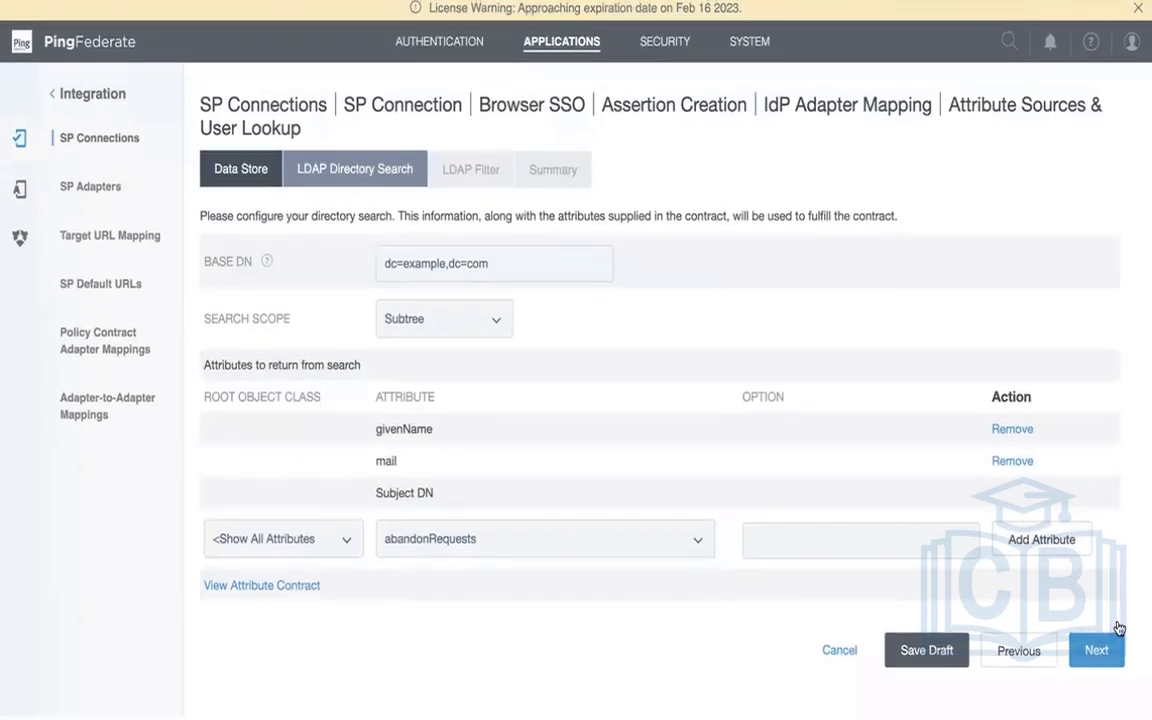
{"action": "left_click", "coordinate": [1113, 663]}
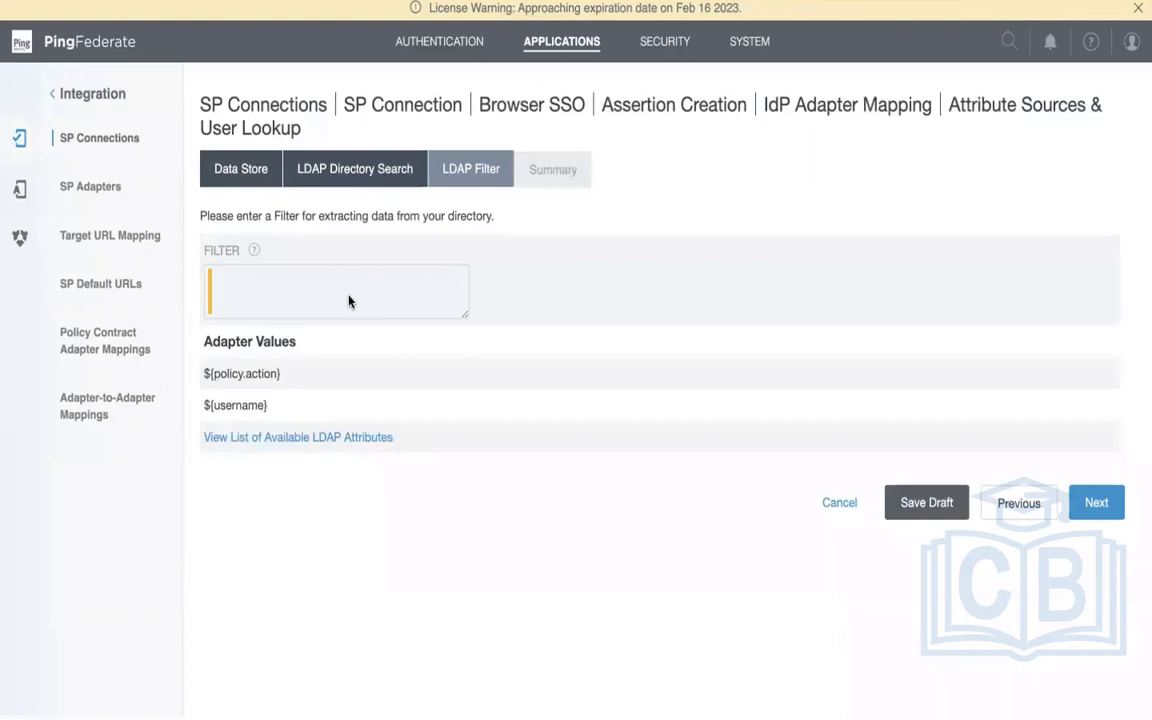
- Set the LDAP filter to uid=${username}, following the ldapsearch command in Notes, and proceed to the attribute source summary
{"action": "key", "text": "ctrl+Left"}
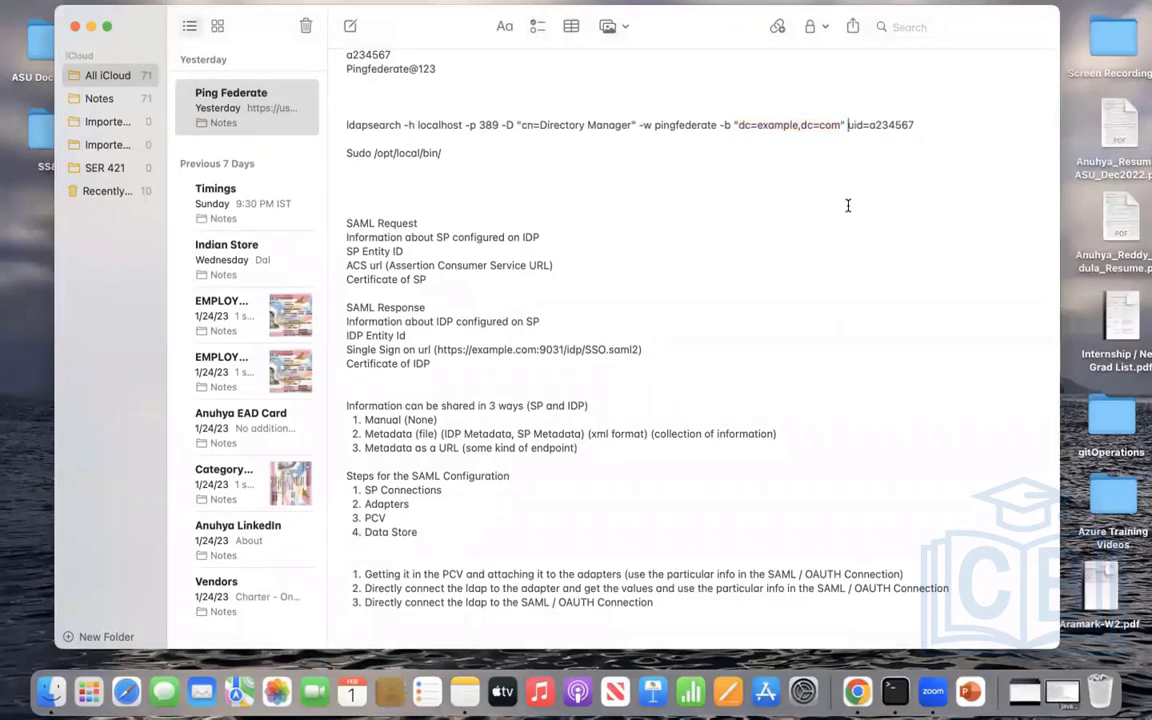
{"action": "key", "text": "ctrl+Right"}
{"action": "type", "text": "uid="}
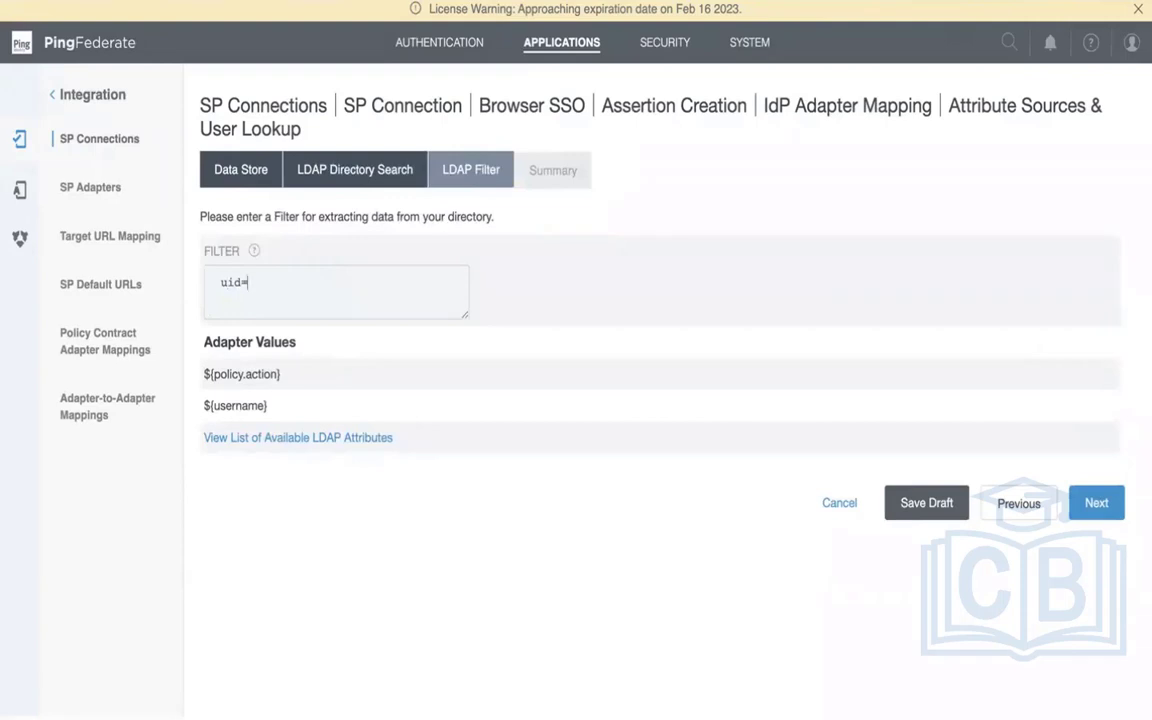
{"action": "type", "text": "${username}"}
{"action": "left_click", "coordinate": [1098, 502]}
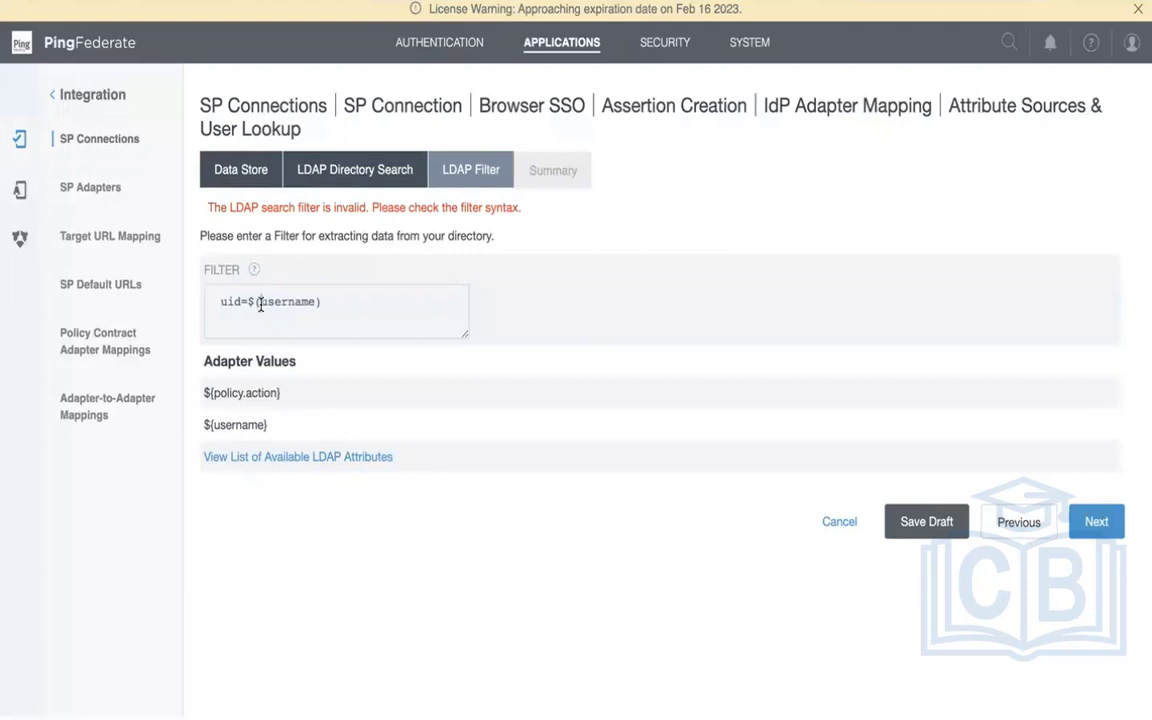
{"action": "left_click", "coordinate": [329, 306]}
{"action": "key", "text": "BackSpace"}
{"action": "type", "text": "}"}
{"action": "left_click", "coordinate": [1094, 522]}
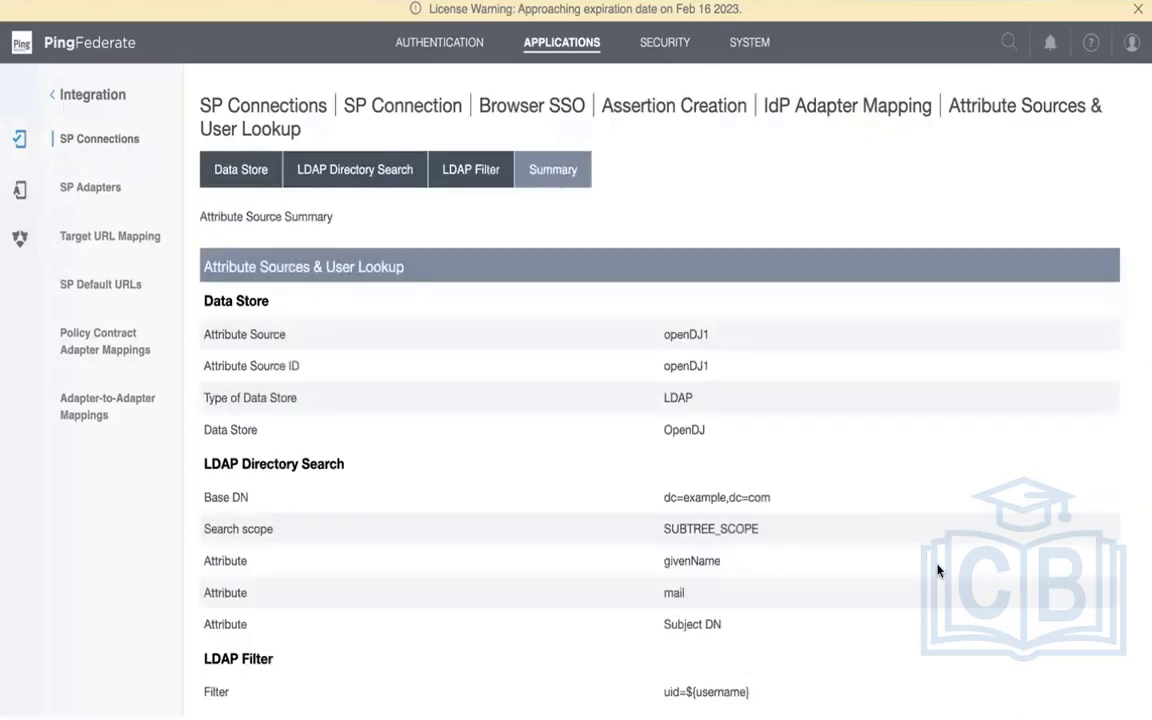
- Review and complete the openDJ1 attribute source, and proceed to the attribute contract fulfillment
{"action": "scroll", "coordinate": [681, 400], "scroll_direction": "down", "scroll_amount": 2}
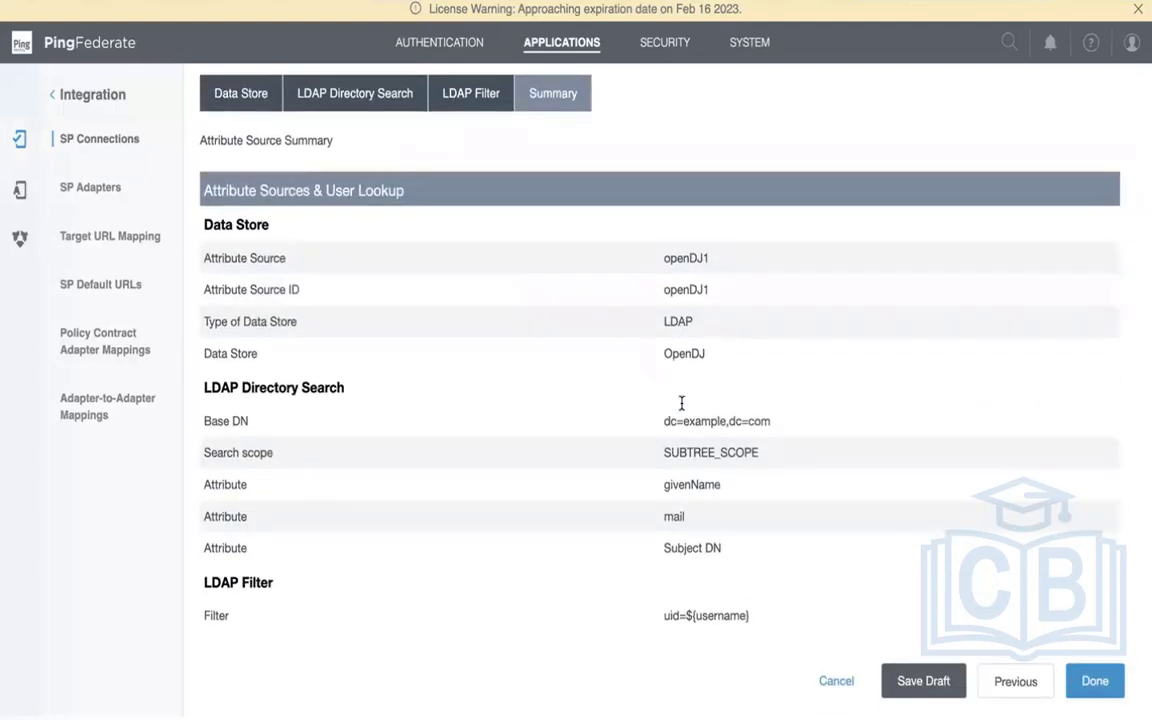
{"action": "left_click", "coordinate": [1096, 681]}
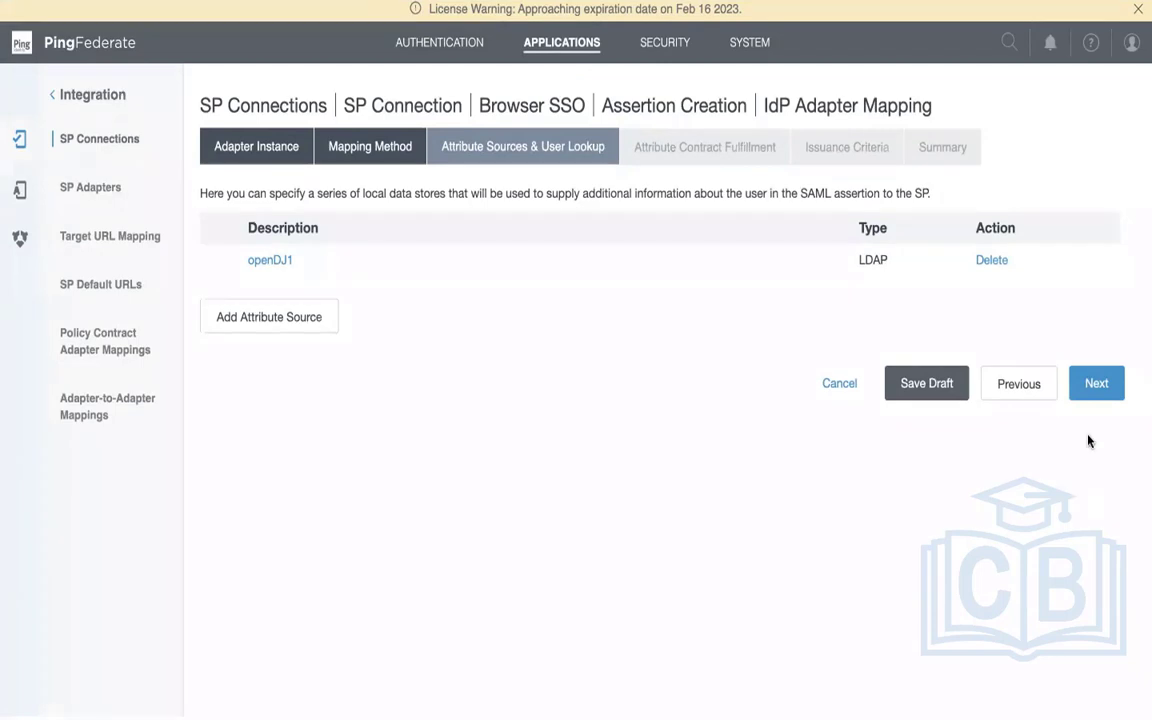
{"action": "left_click", "coordinate": [1098, 385]}
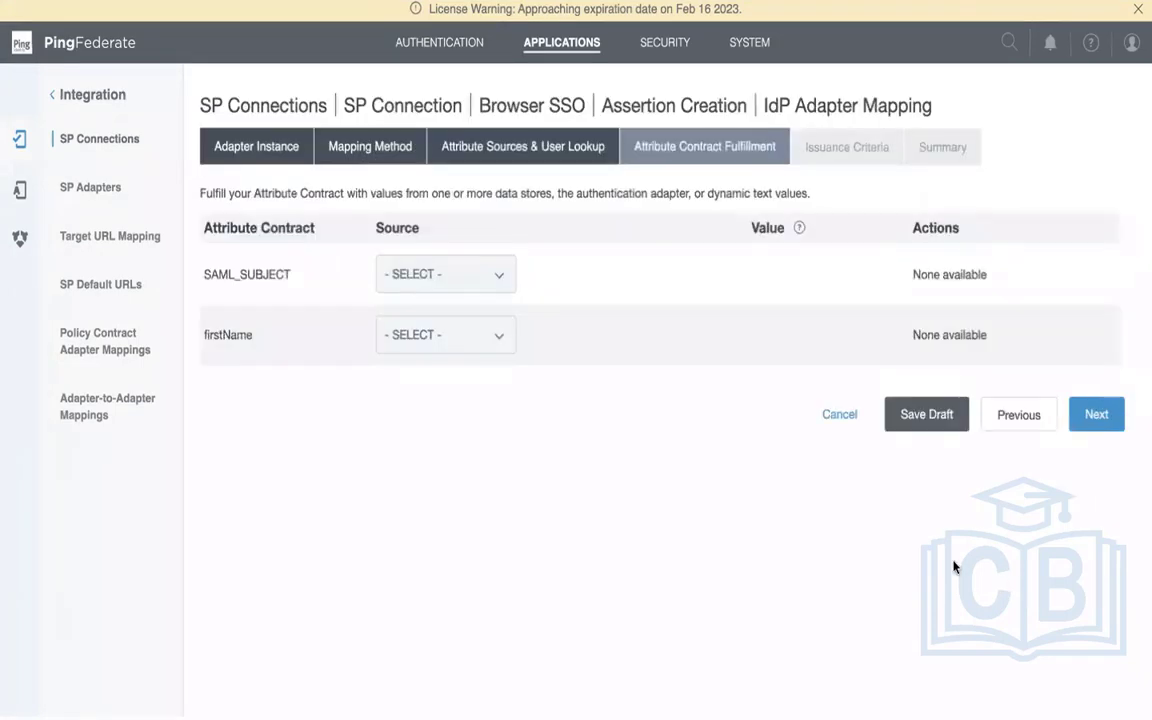
- Fulfill SAML_SUBJECT from source LDAP (openDJ1) with the value mail
{"action": "left_click", "coordinate": [503, 276]}
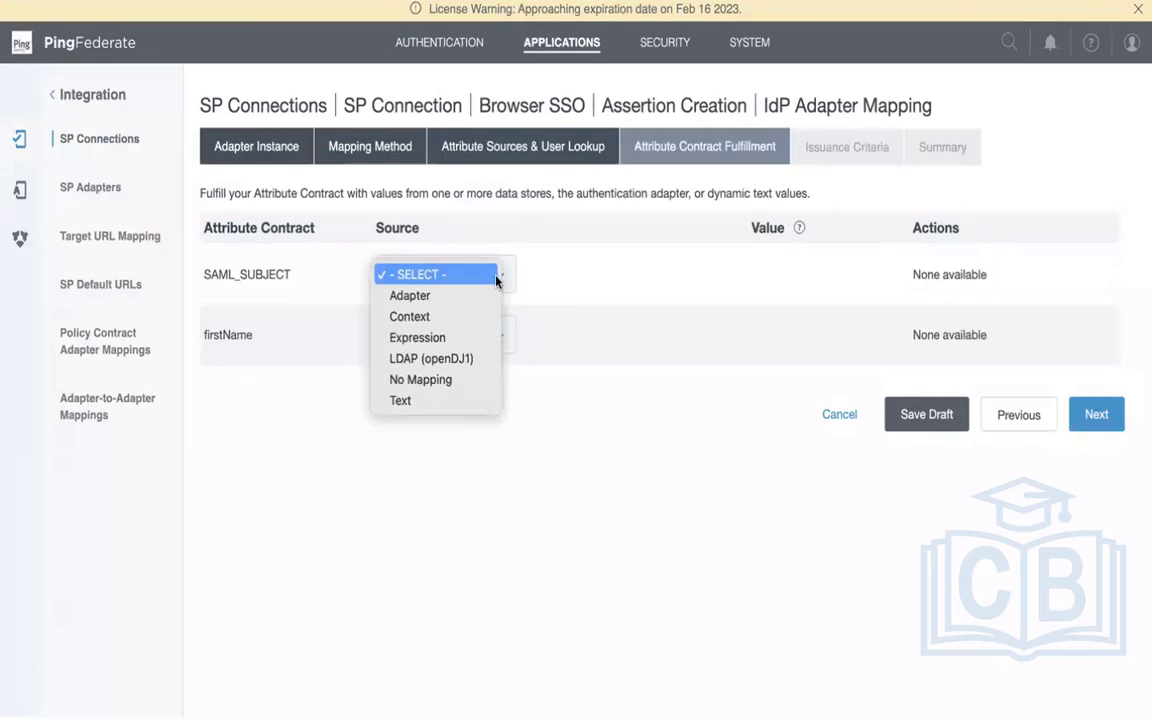
{"action": "left_click", "coordinate": [479, 359]}
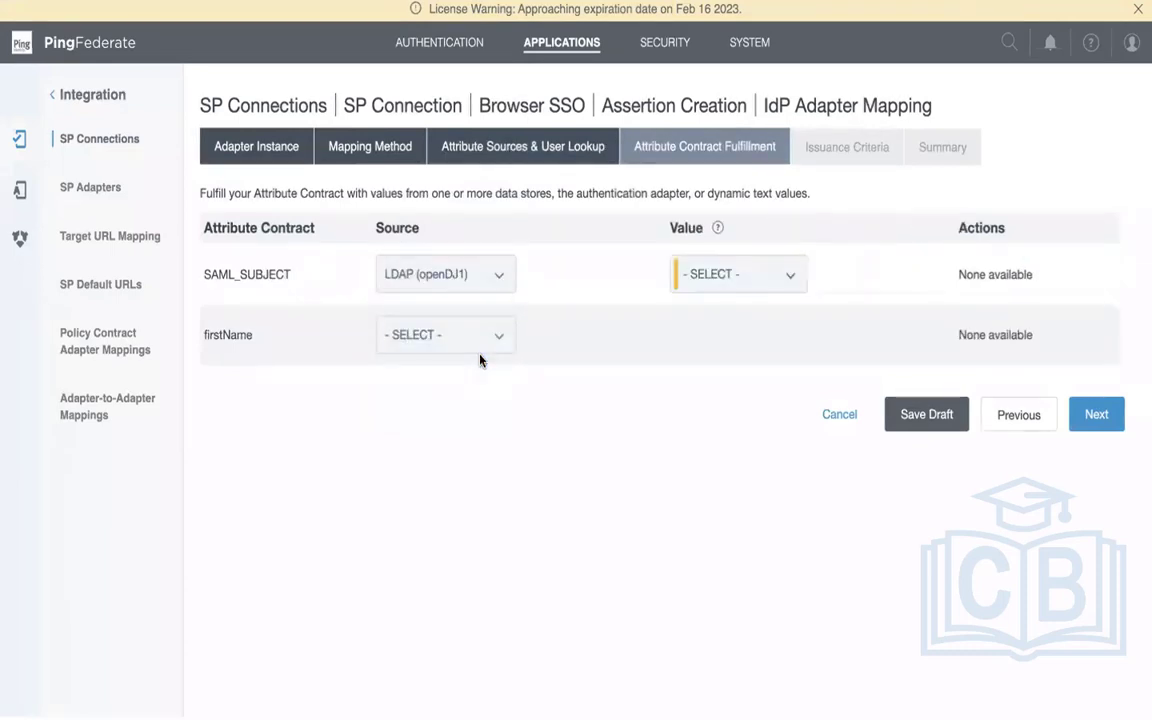
{"action": "left_click", "coordinate": [782, 276]}
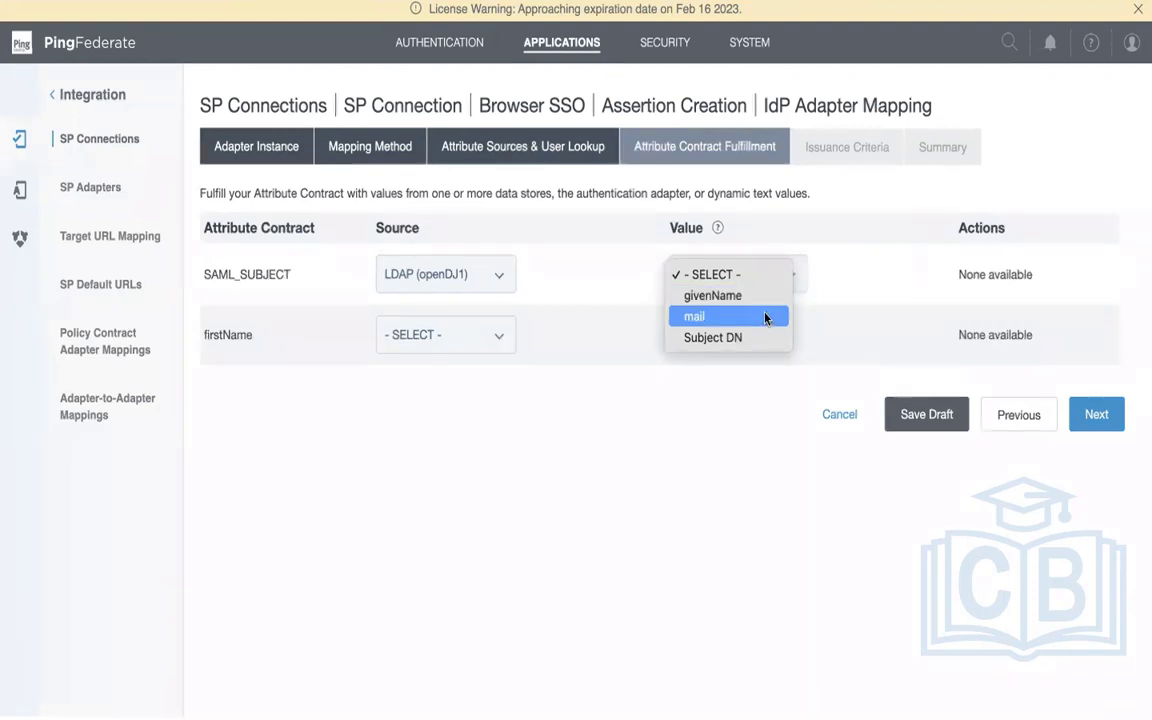
{"action": "left_click", "coordinate": [766, 317]}
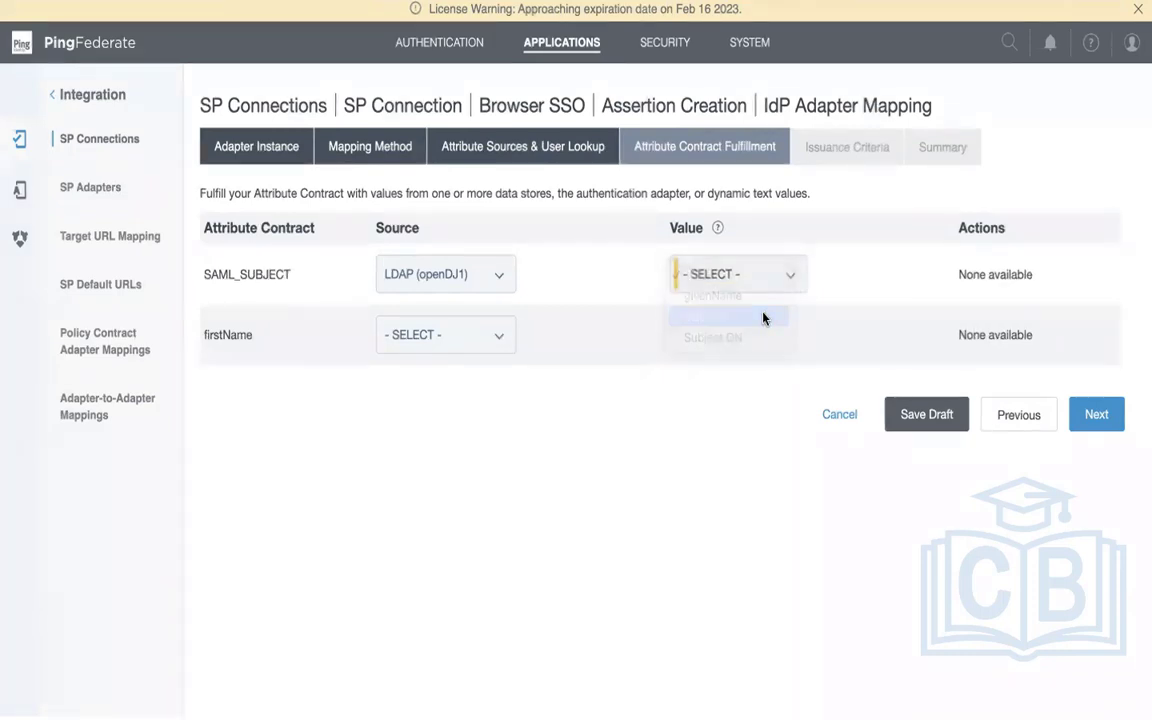
- Fulfill firstName from source LDAP (openDJ1) with the value givenName and proceed to the issuance criteria
{"action": "left_click", "coordinate": [470, 342]}
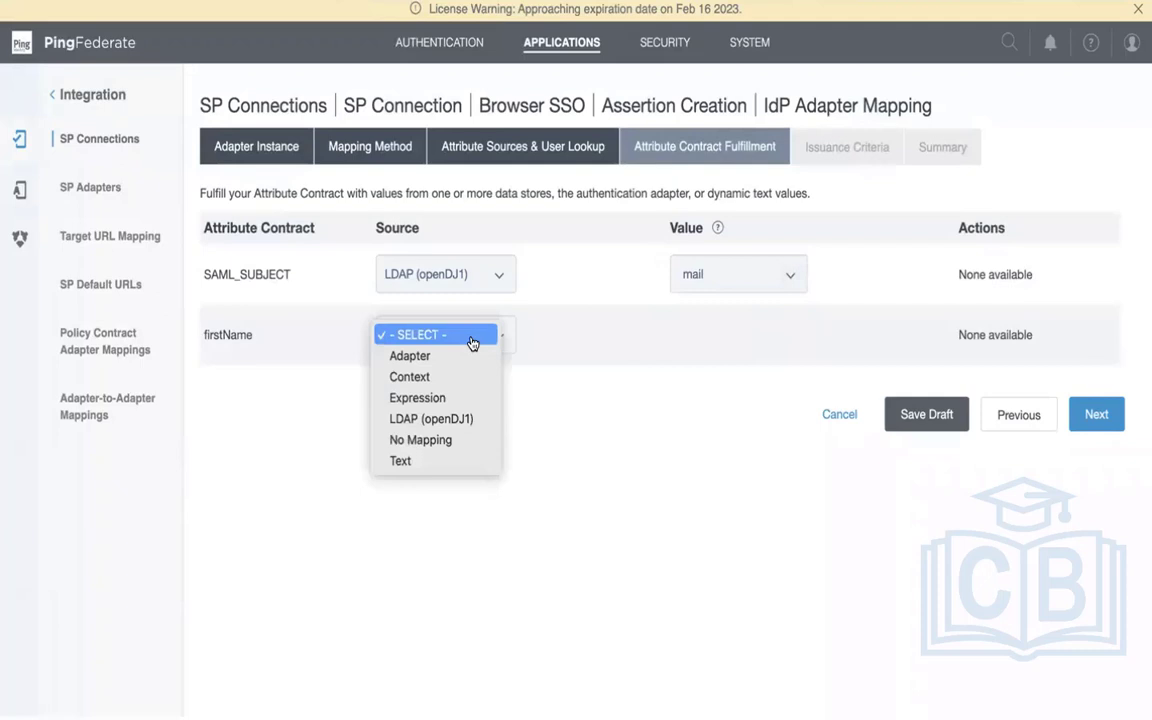
{"action": "left_click", "coordinate": [455, 427]}
{"action": "left_click", "coordinate": [755, 335]}
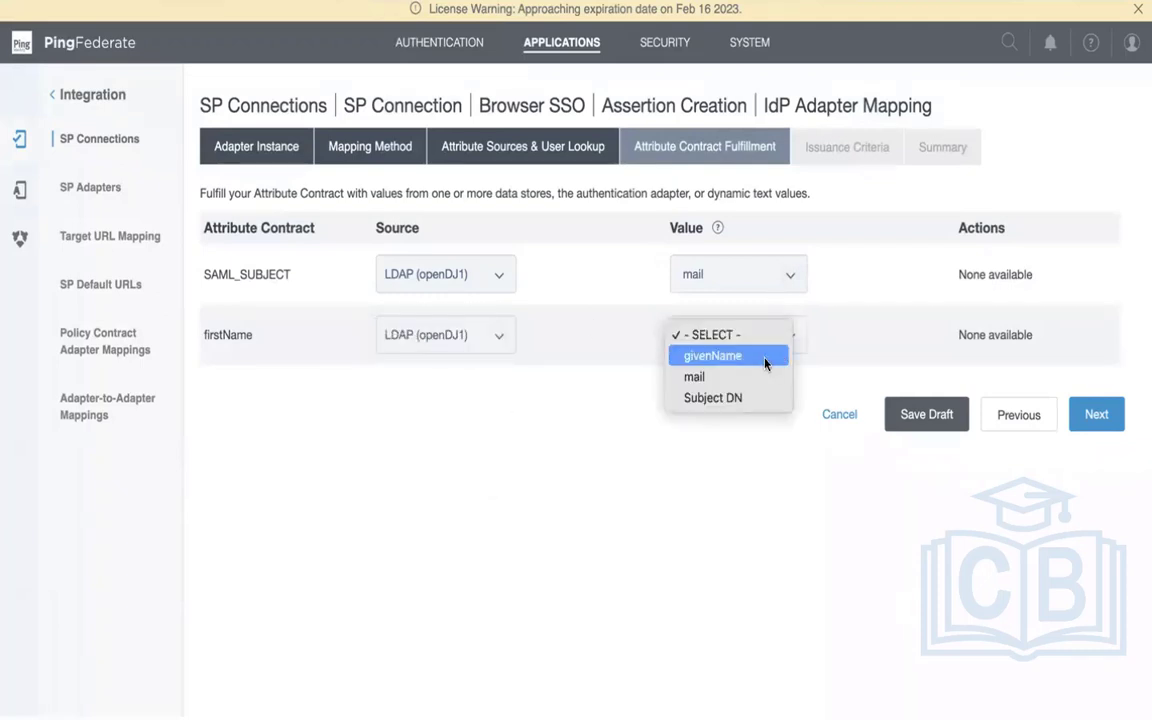
{"action": "left_click", "coordinate": [766, 358]}
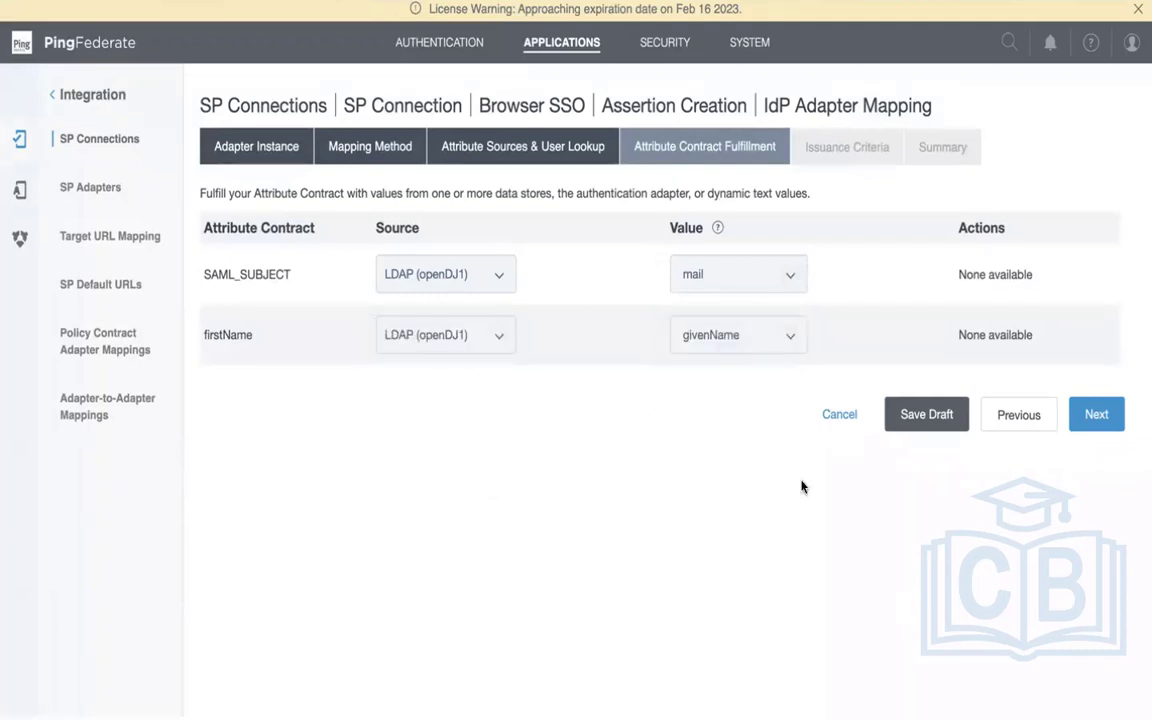
{"action": "left_click", "coordinate": [1100, 414]}
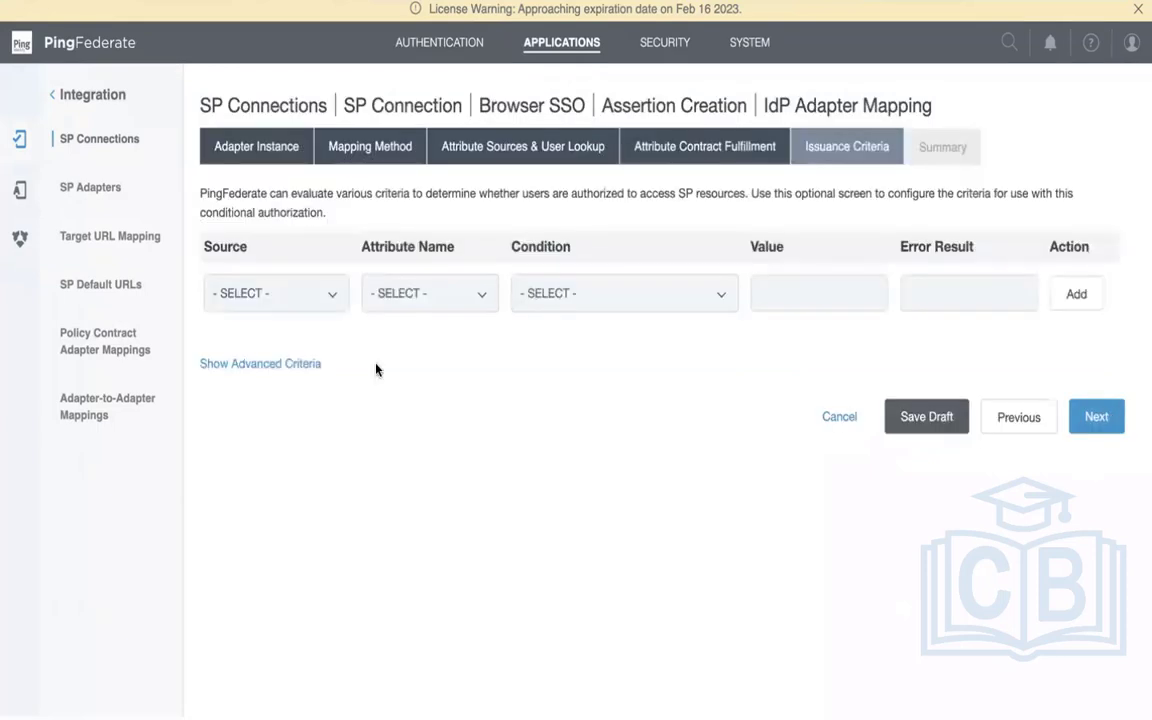
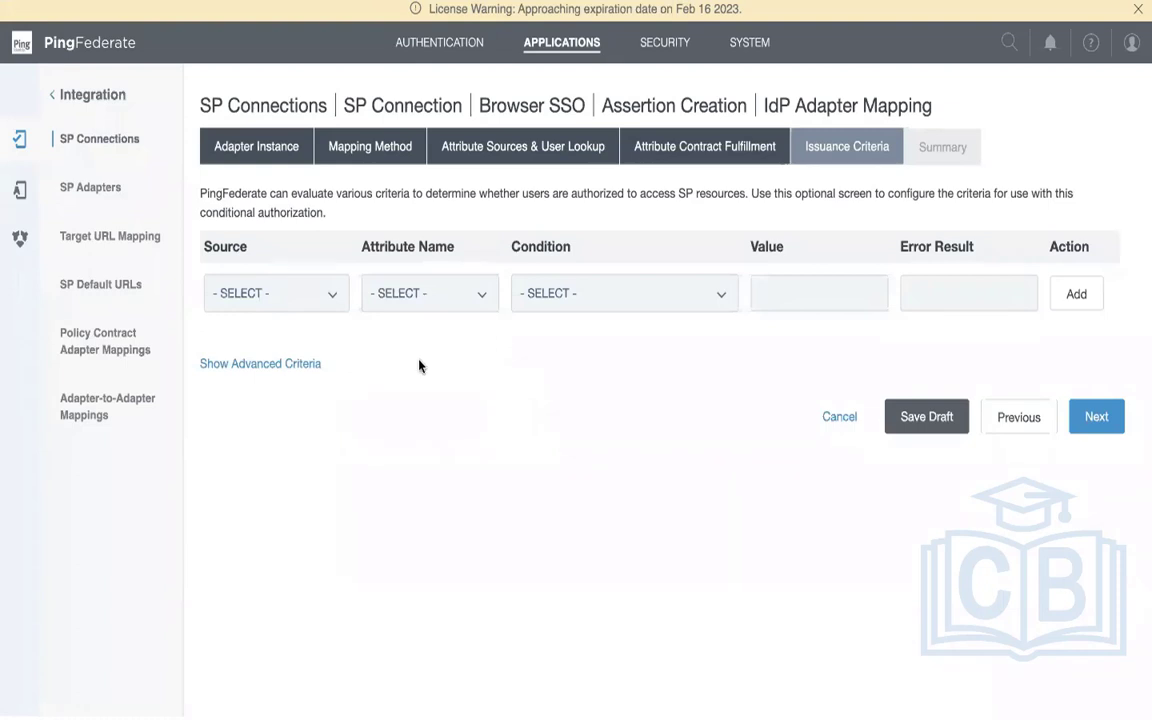
- Look at the issuance criteria sources, leave the criteria empty, and review the IdP adapter mapping summary through to its end
{"action": "left_click", "coordinate": [329, 293]}
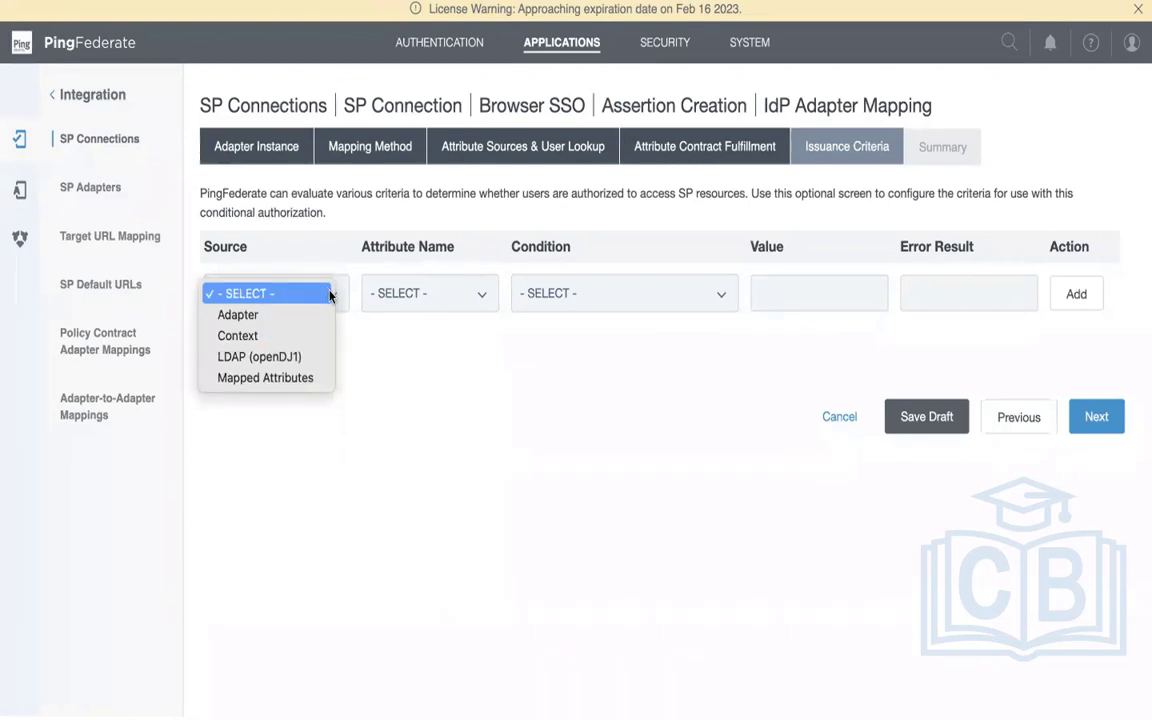
{"action": "left_click", "coordinate": [470, 321]}
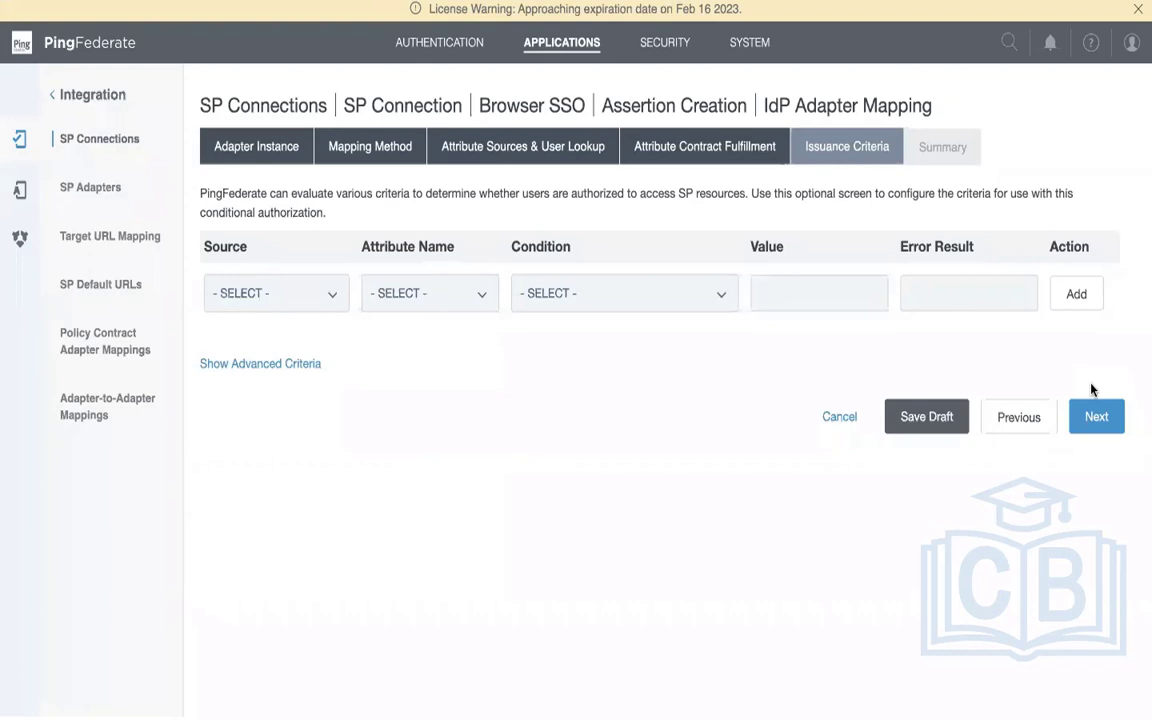
{"action": "left_click", "coordinate": [1095, 416]}
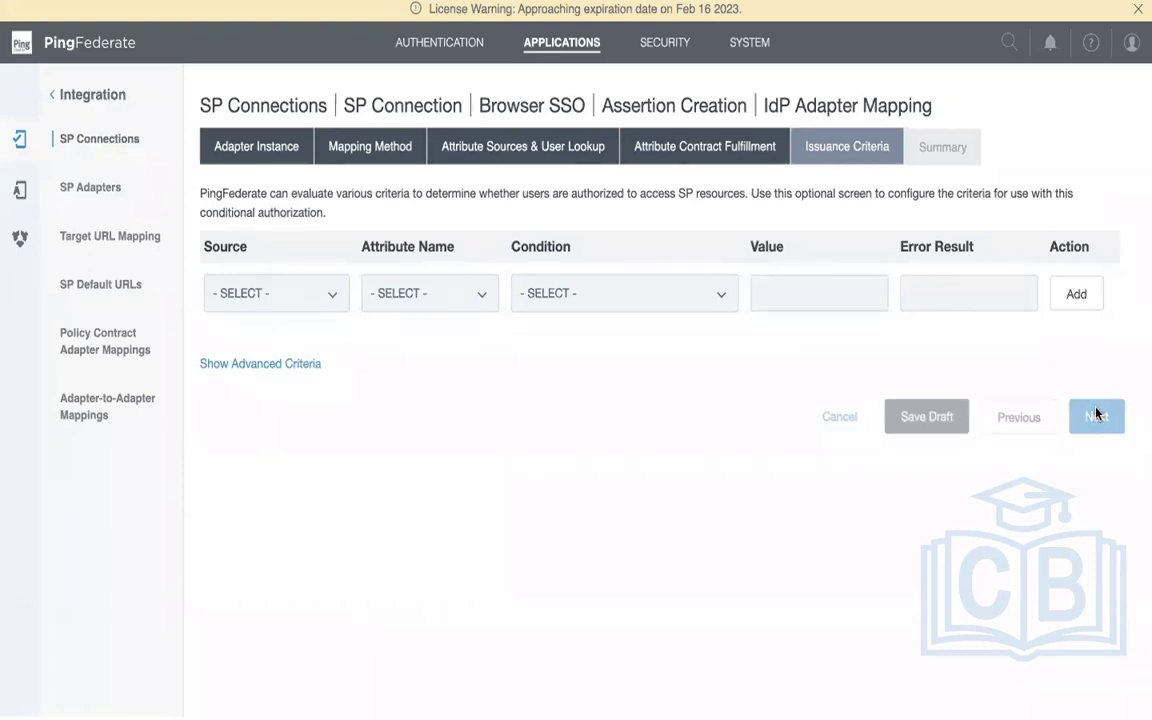
{"action": "scroll", "coordinate": [1000, 285], "scroll_direction": "down", "scroll_amount": 2}
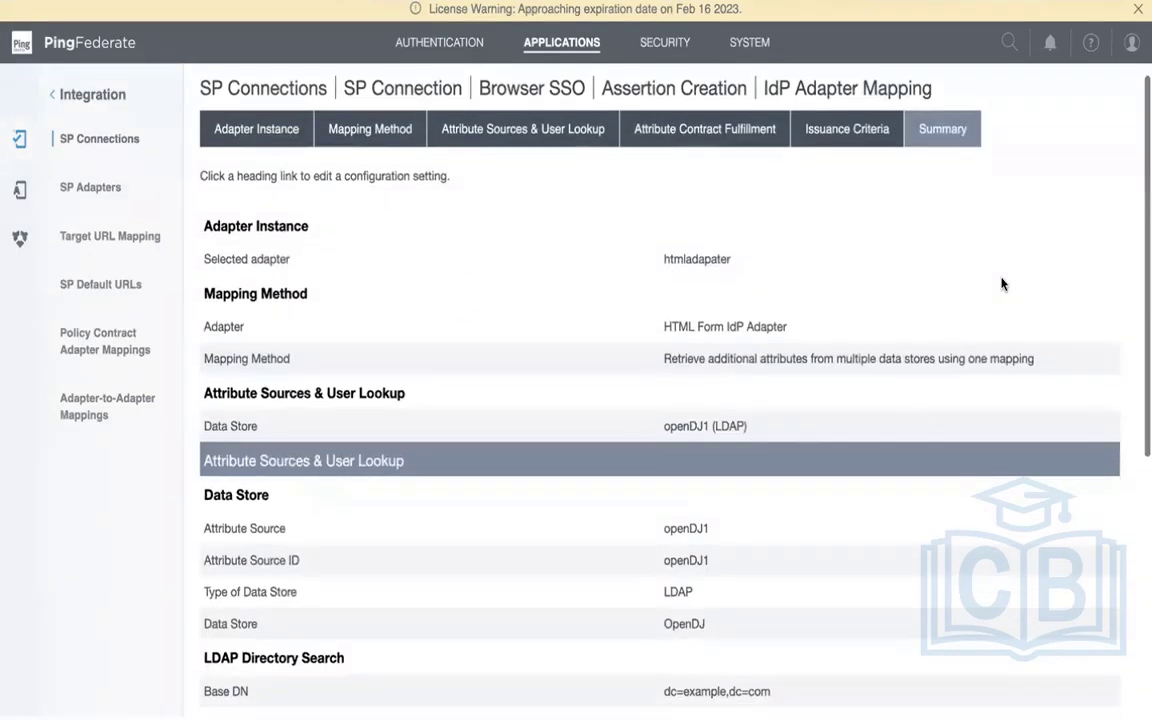
{"action": "scroll", "coordinate": [1002, 284], "scroll_direction": "down", "scroll_amount": 1}
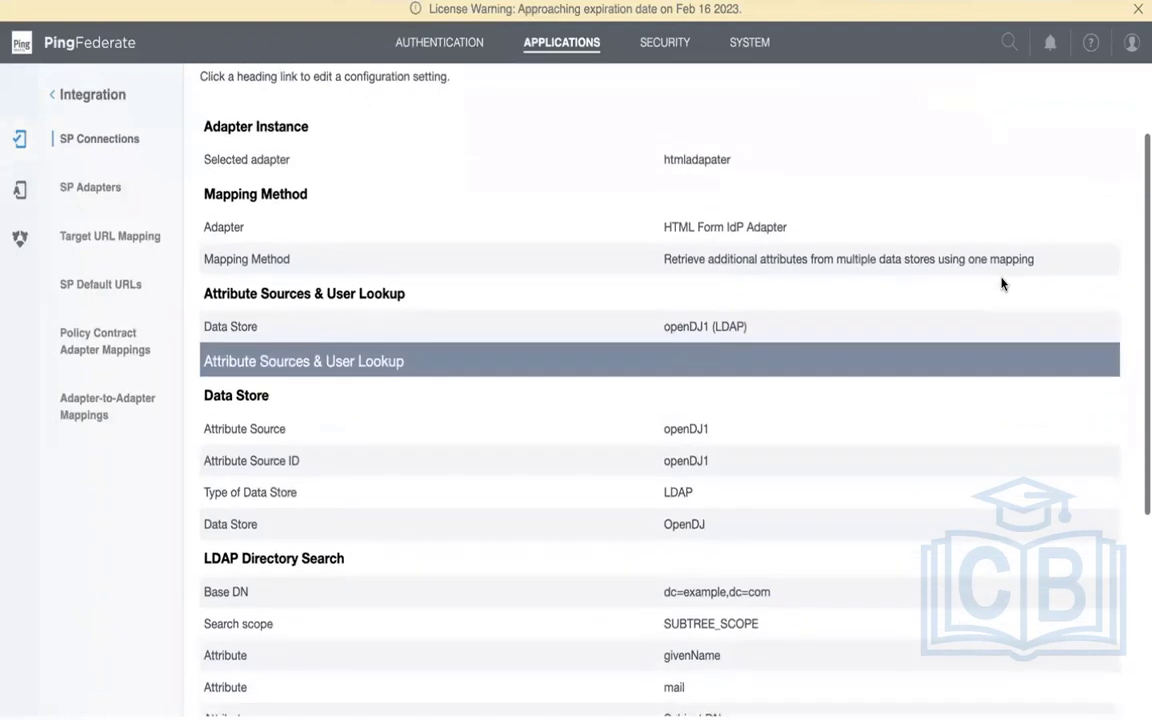
{"action": "scroll", "coordinate": [1002, 284], "scroll_direction": "down", "scroll_amount": 3}
{"action": "scroll", "coordinate": [1002, 284], "scroll_direction": "down", "scroll_amount": 4}
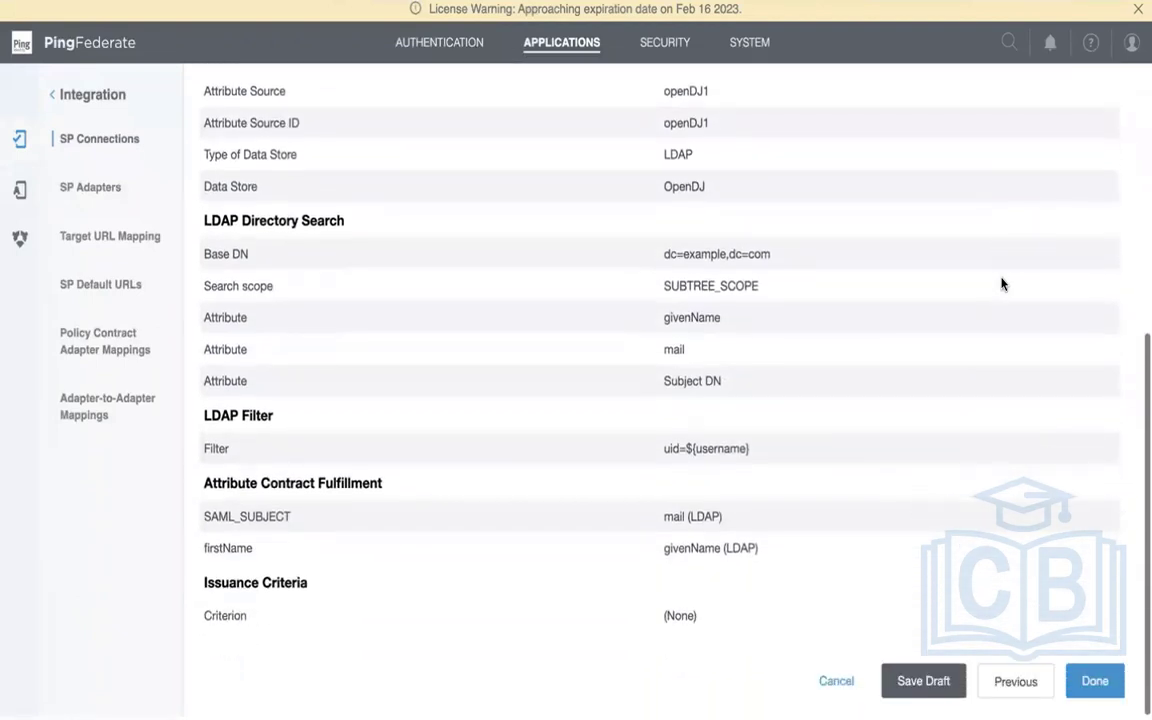
- Complete the IdP adapter mapping for htmladapater and review the Assertion Creation summary through to its end
{"action": "left_click", "coordinate": [1097, 682]}
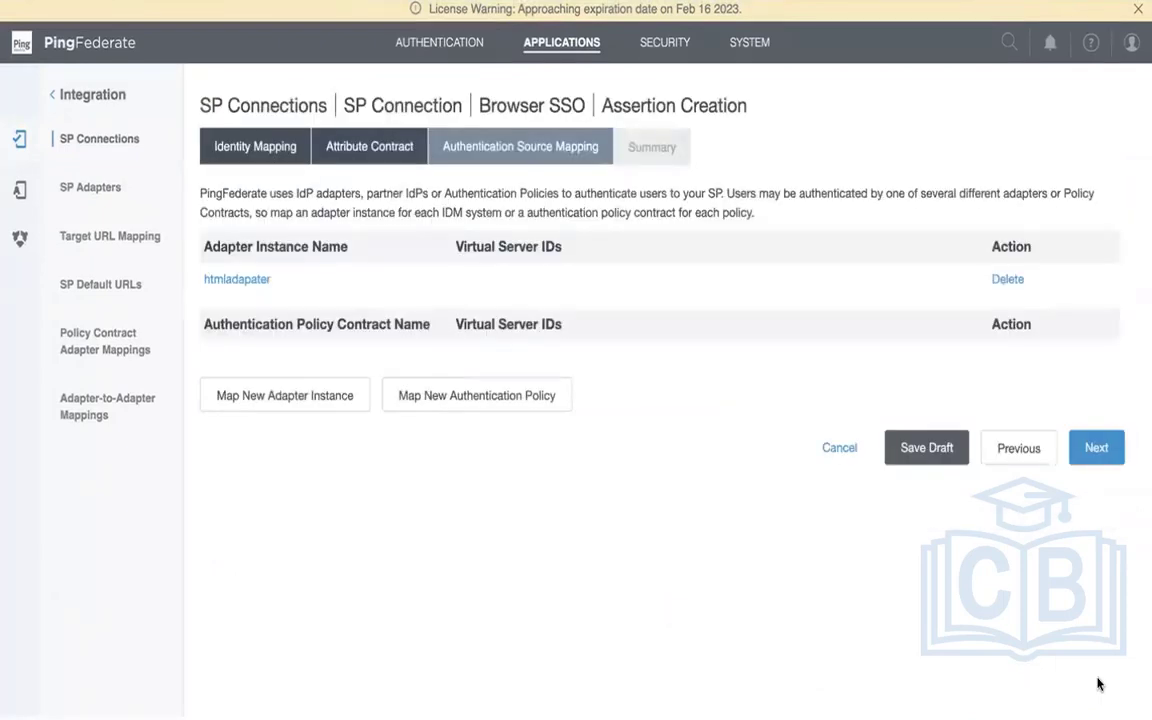
{"action": "left_click", "coordinate": [1110, 446]}
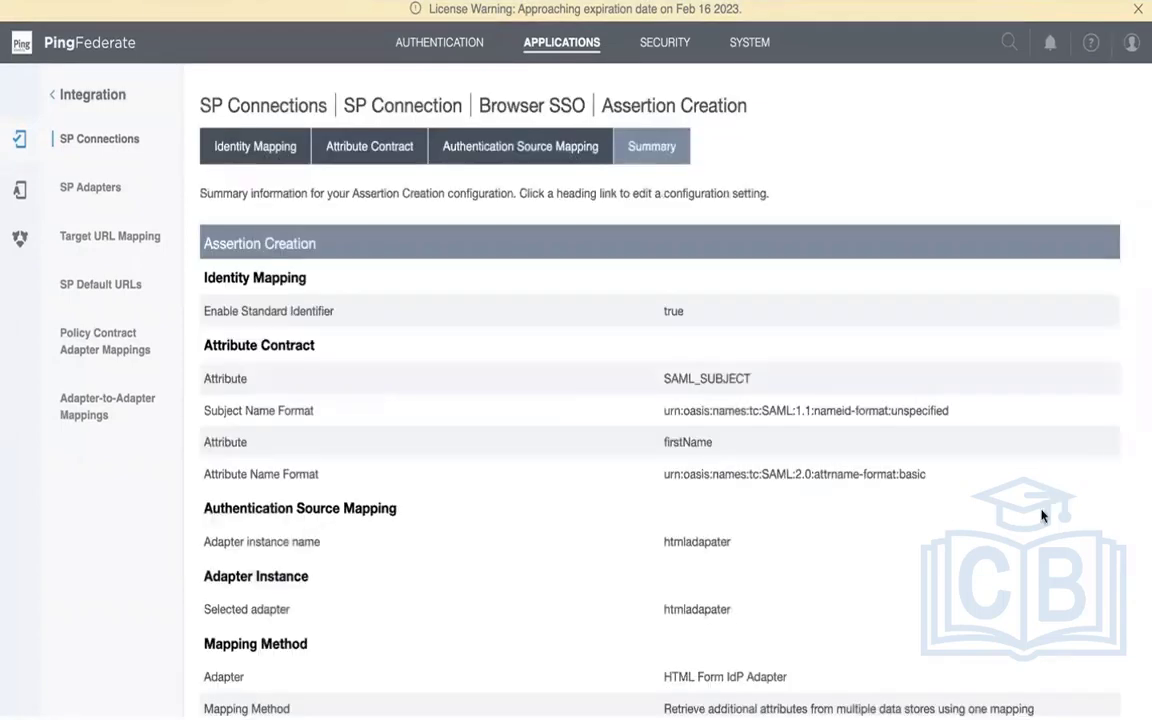
{"action": "scroll", "coordinate": [1041, 515], "scroll_direction": "down", "scroll_amount": 5}
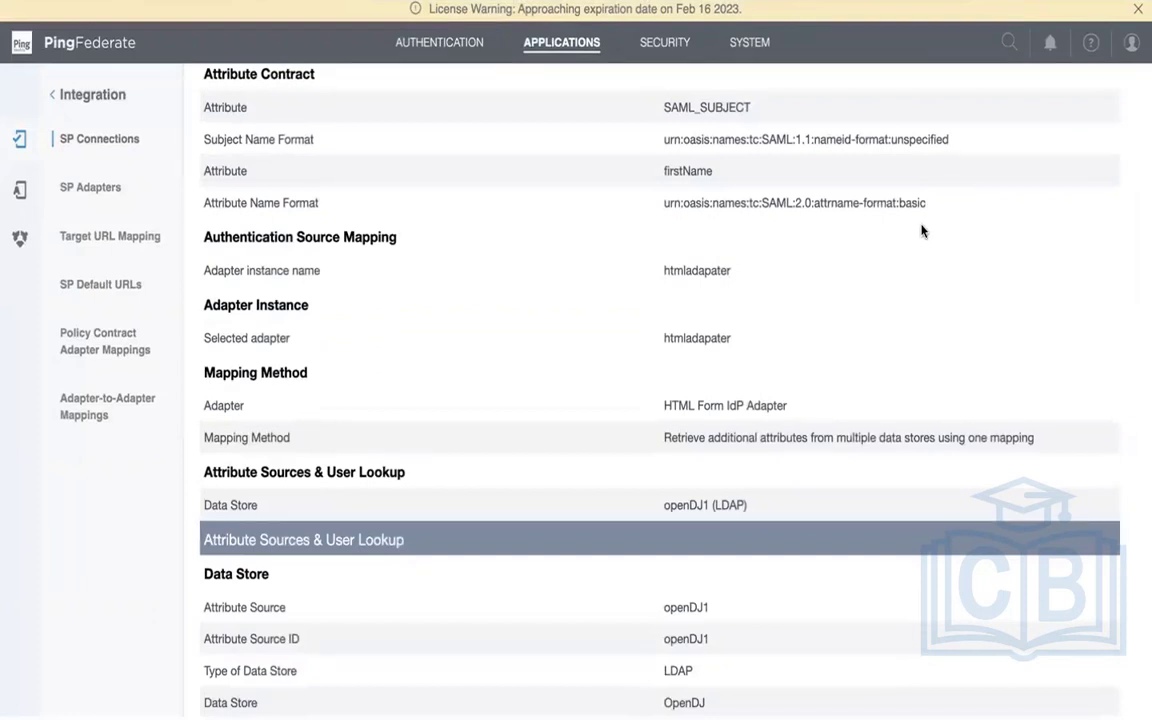
{"action": "scroll", "coordinate": [922, 231], "scroll_direction": "up", "scroll_amount": 2}
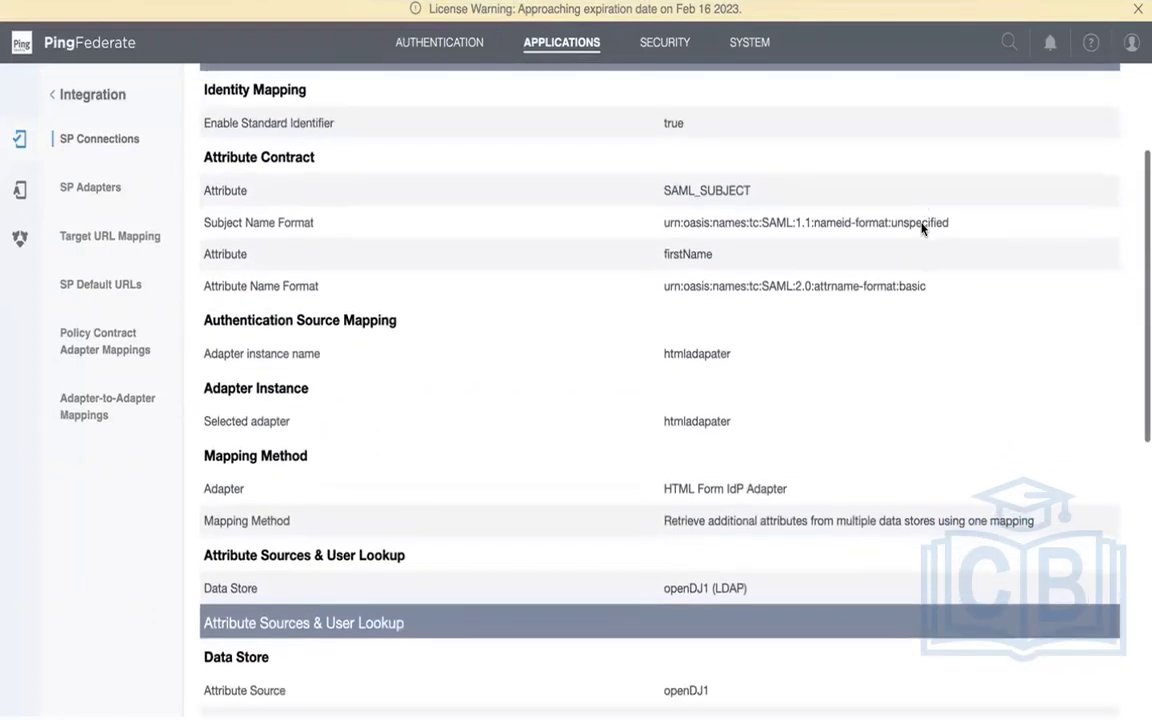
{"action": "scroll", "coordinate": [922, 228], "scroll_direction": "down", "scroll_amount": 6}
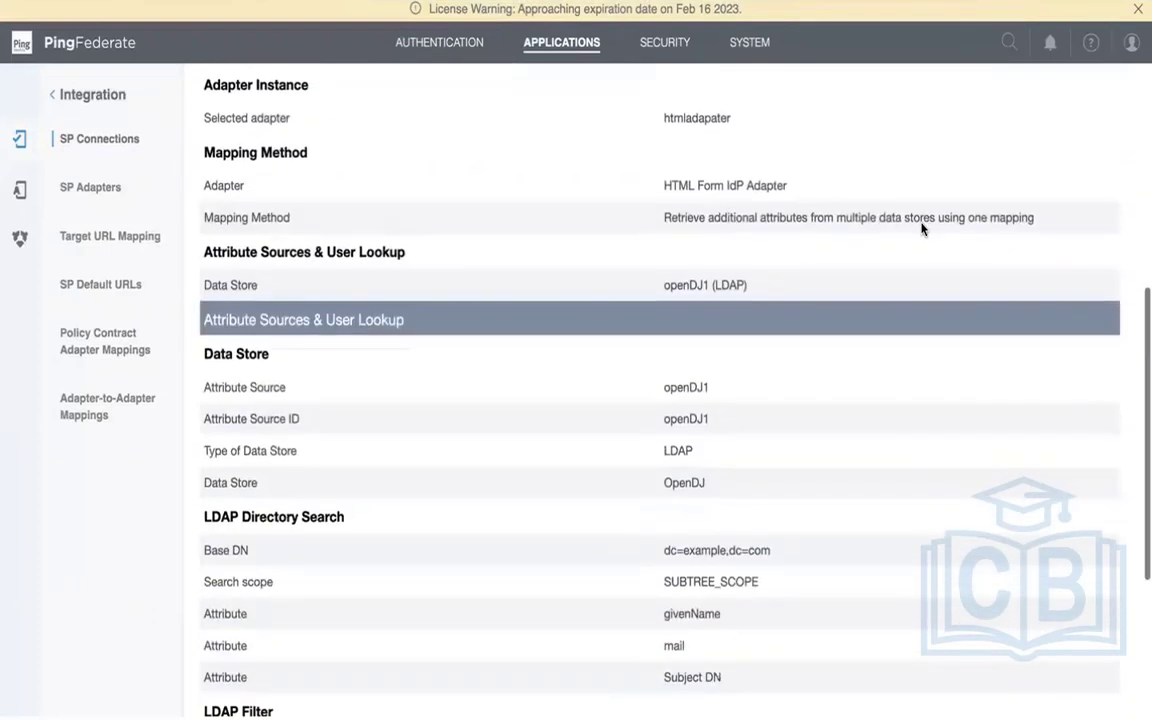
{"action": "scroll", "coordinate": [922, 229], "scroll_direction": "down", "scroll_amount": 6}
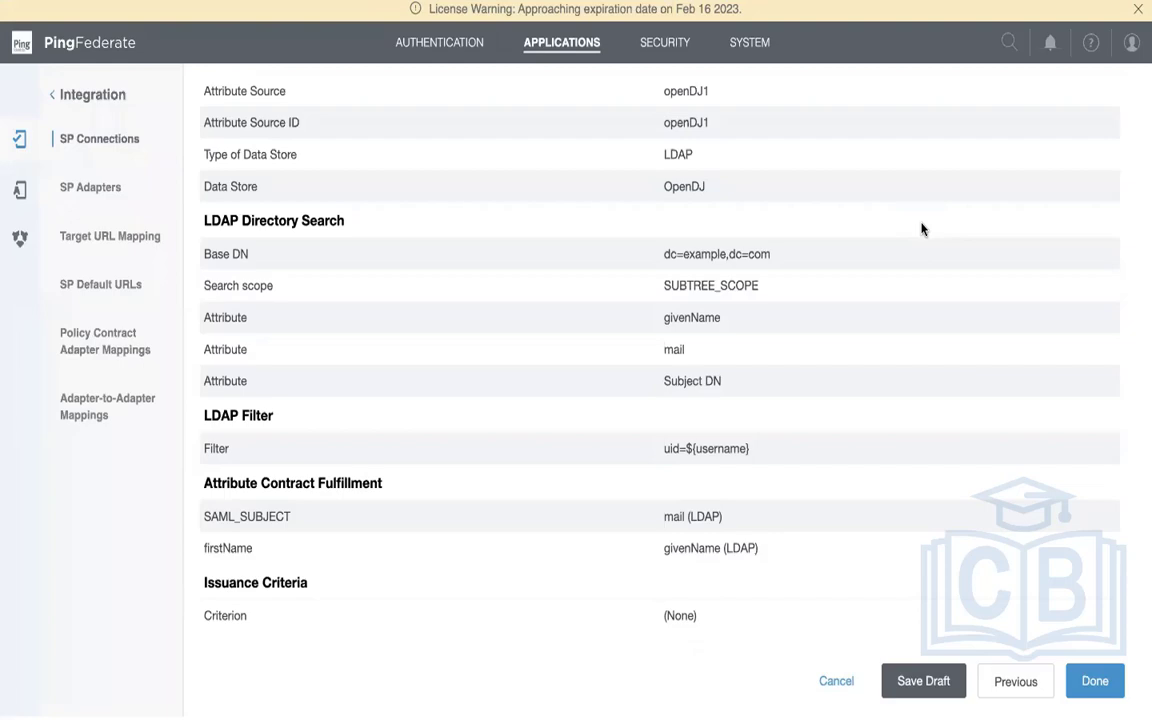
- Switch to Notes to check the SAML request and response notes, and return to PingFederate
{"action": "key", "text": "ctrl+Left"}
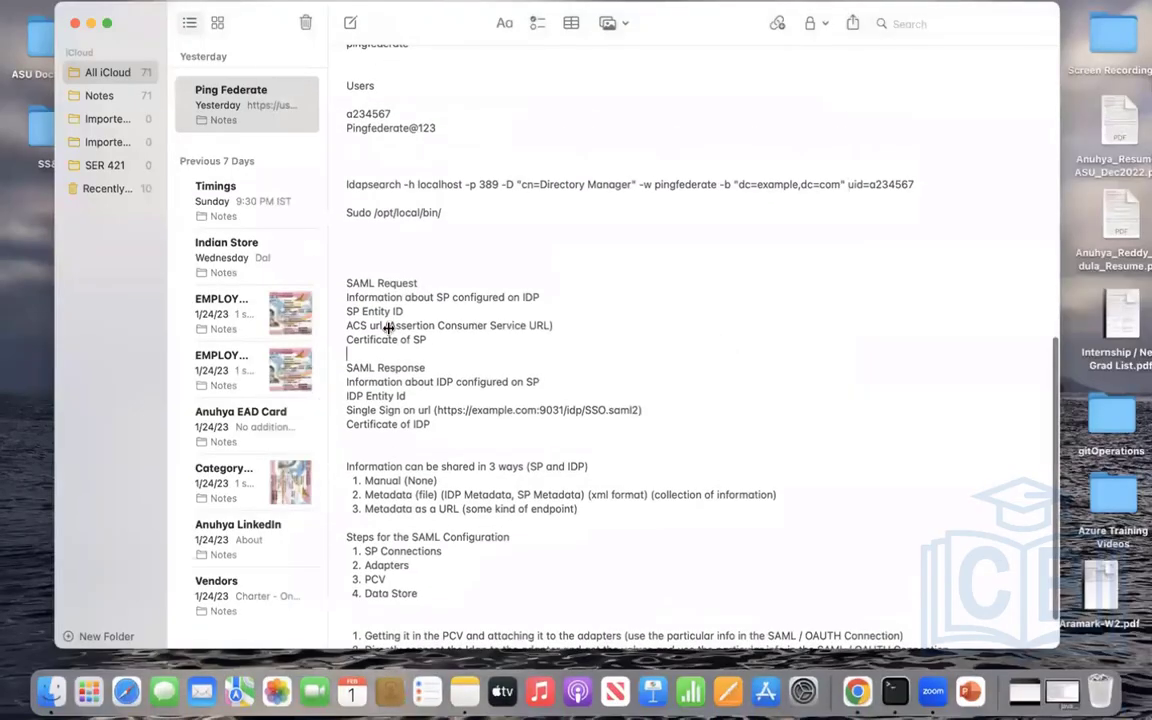
{"action": "left_click", "coordinate": [381, 410]}
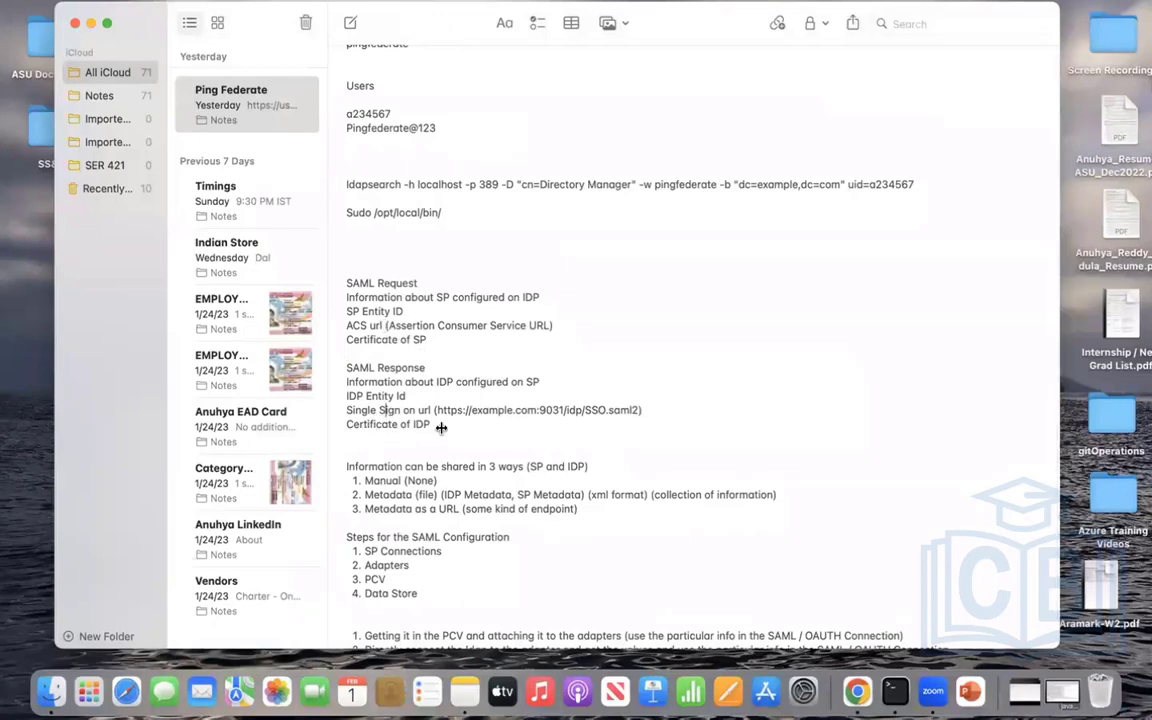
{"action": "key", "text": "ctrl+Right"}
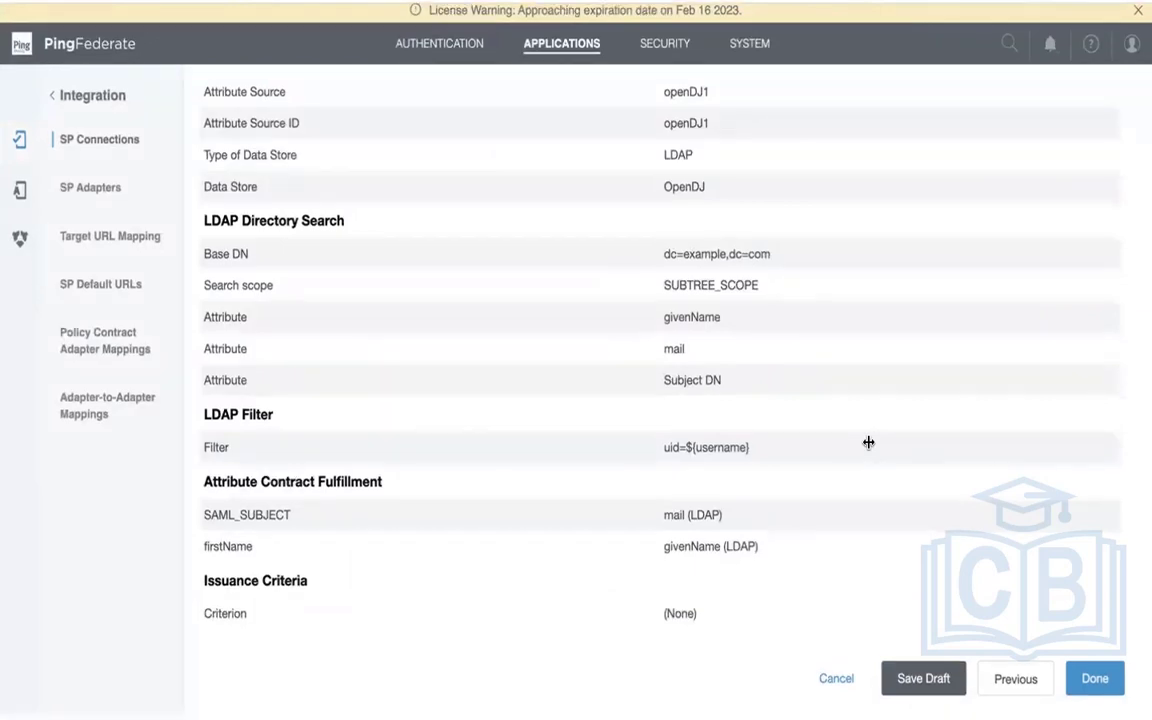
- Recheck the Assertion Creation summary, complete the assertion creation, and proceed to the Browser SSO protocol settings
{"action": "scroll", "coordinate": [868, 442], "scroll_direction": "up", "scroll_amount": 15}
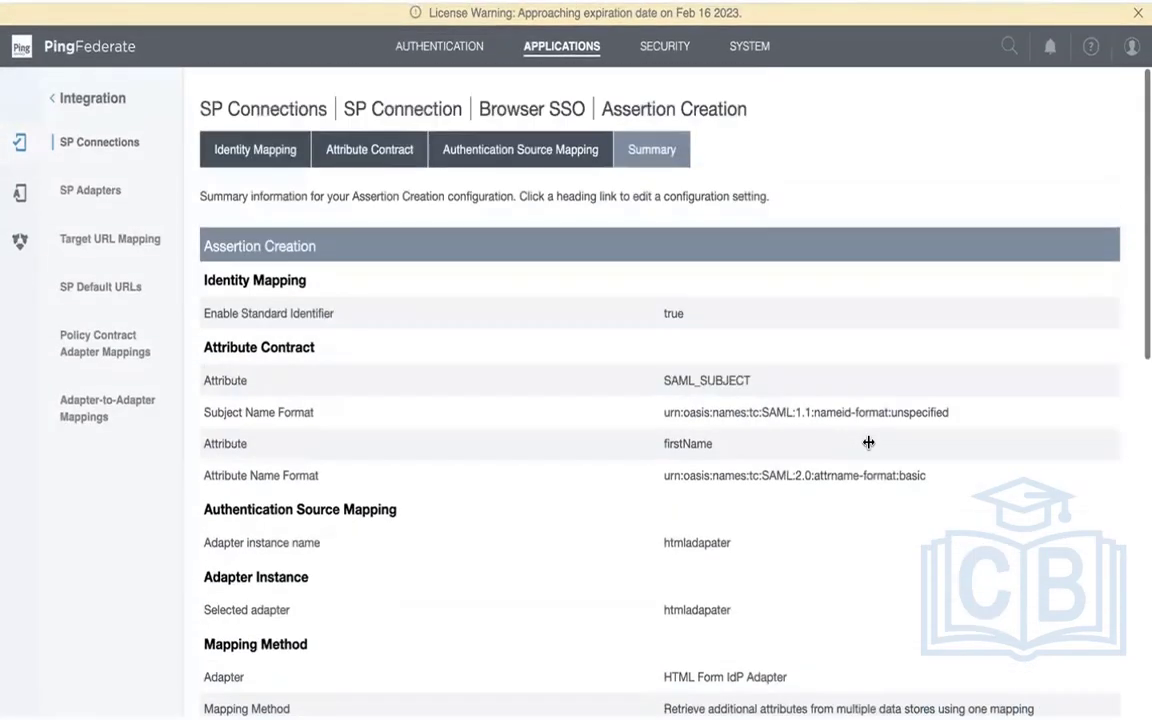
{"action": "scroll", "coordinate": [868, 442], "scroll_direction": "down", "scroll_amount": 15}
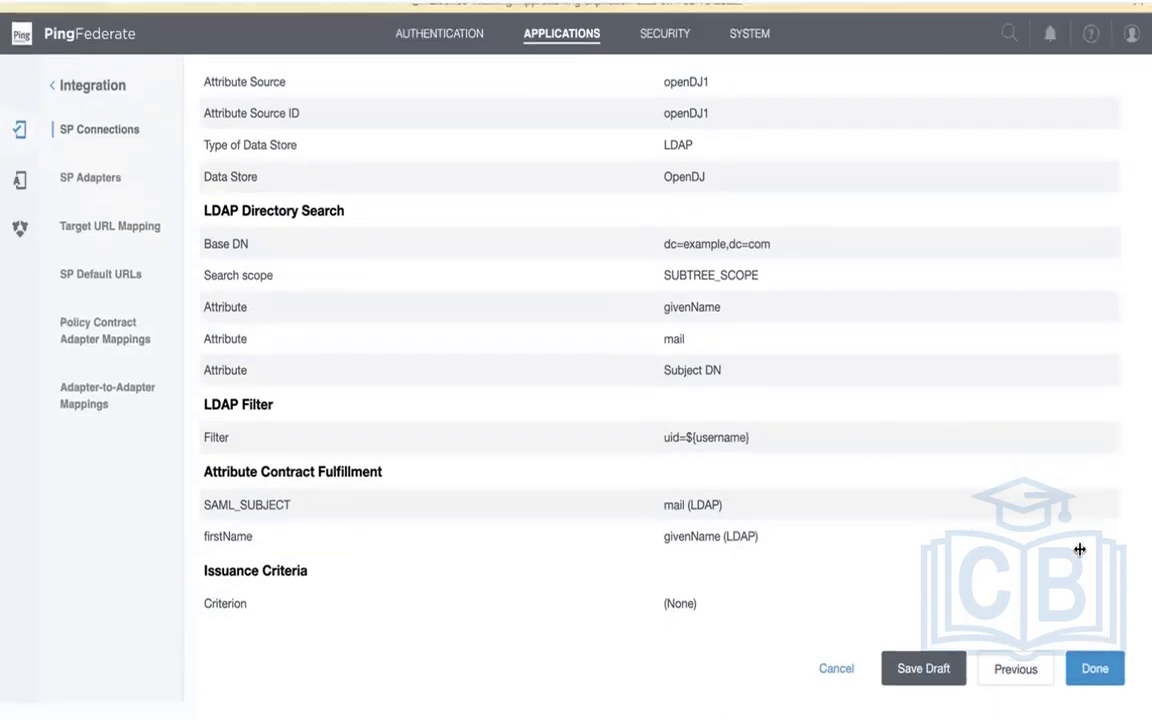
{"action": "left_click", "coordinate": [1095, 681]}
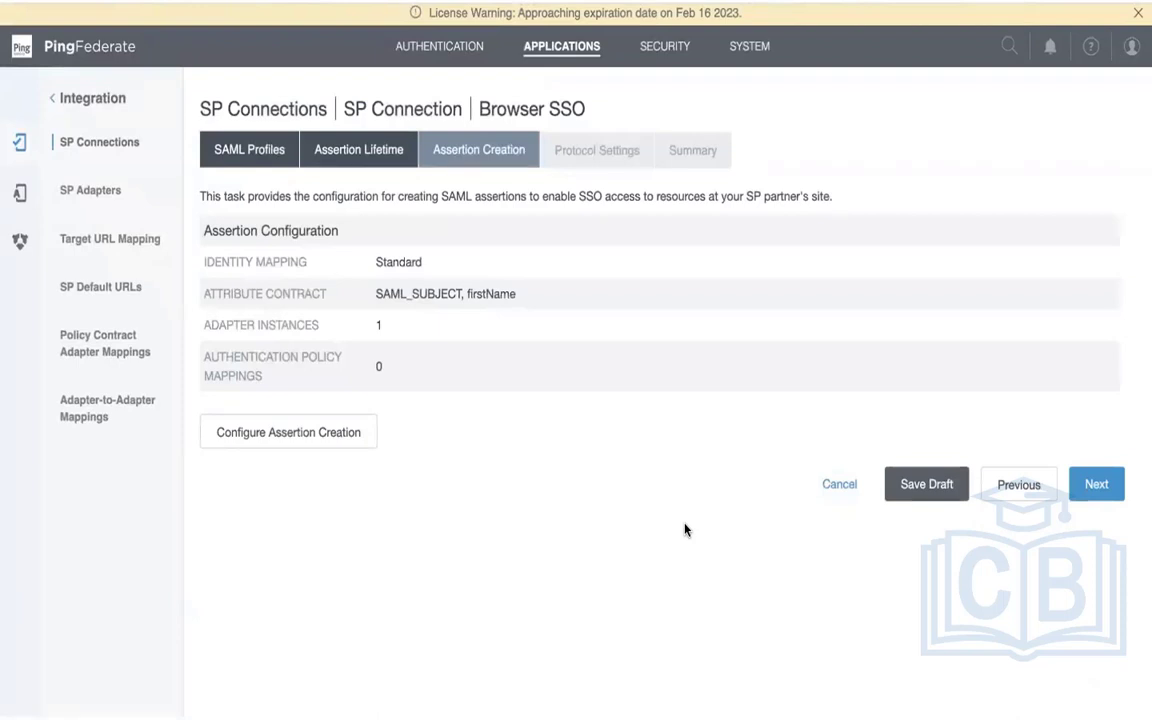
{"action": "left_click", "coordinate": [1096, 487]}
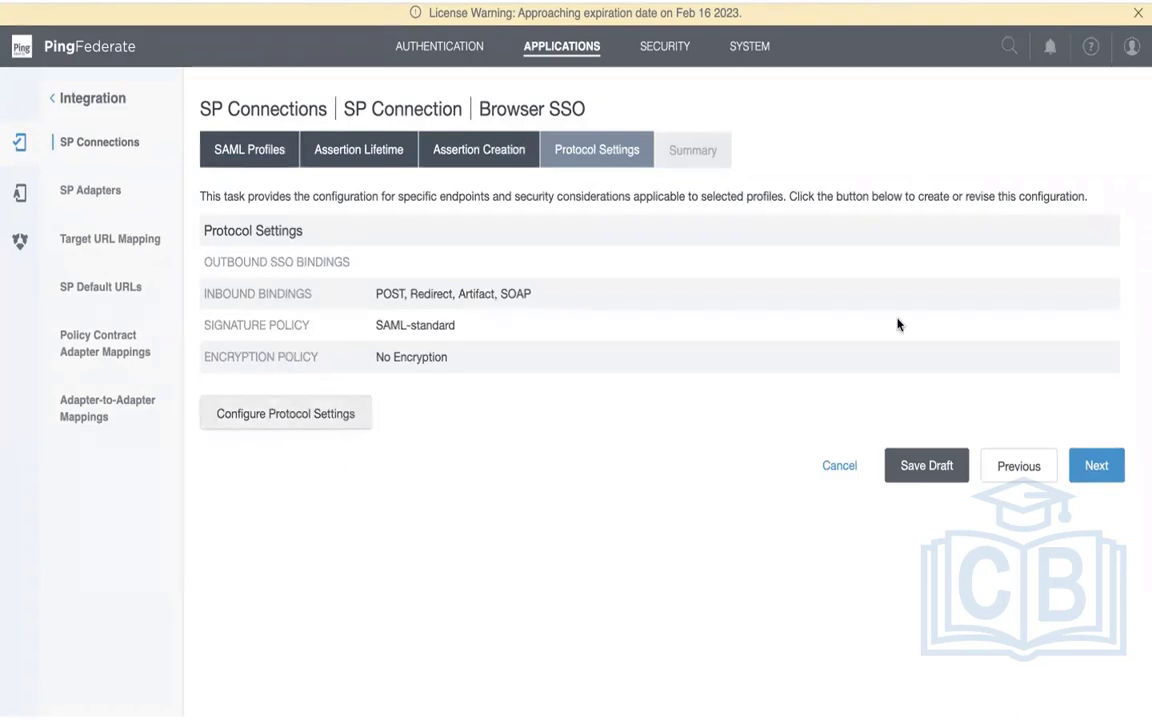
{"action": "left_click", "coordinate": [290, 421]}
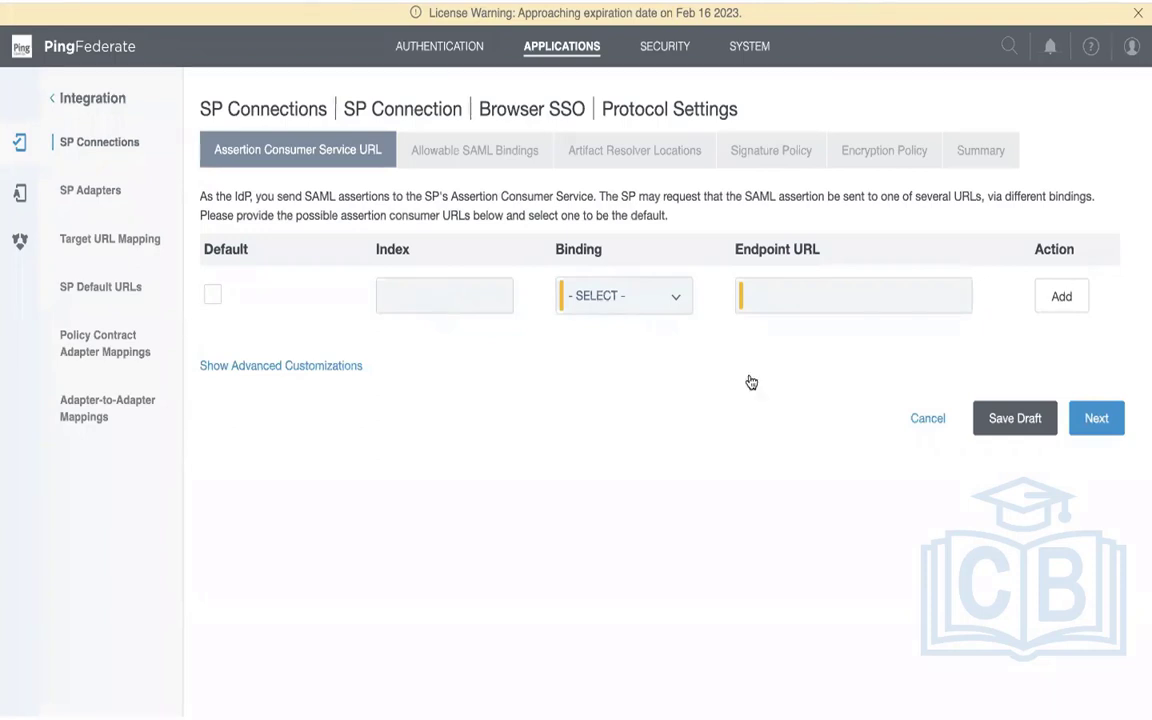
{"action": "left_click", "coordinate": [643, 300]}
{"action": "left_click", "coordinate": [584, 338]}
{"action": "left_click", "coordinate": [797, 308]}
{"action": "type", "text": "h"}
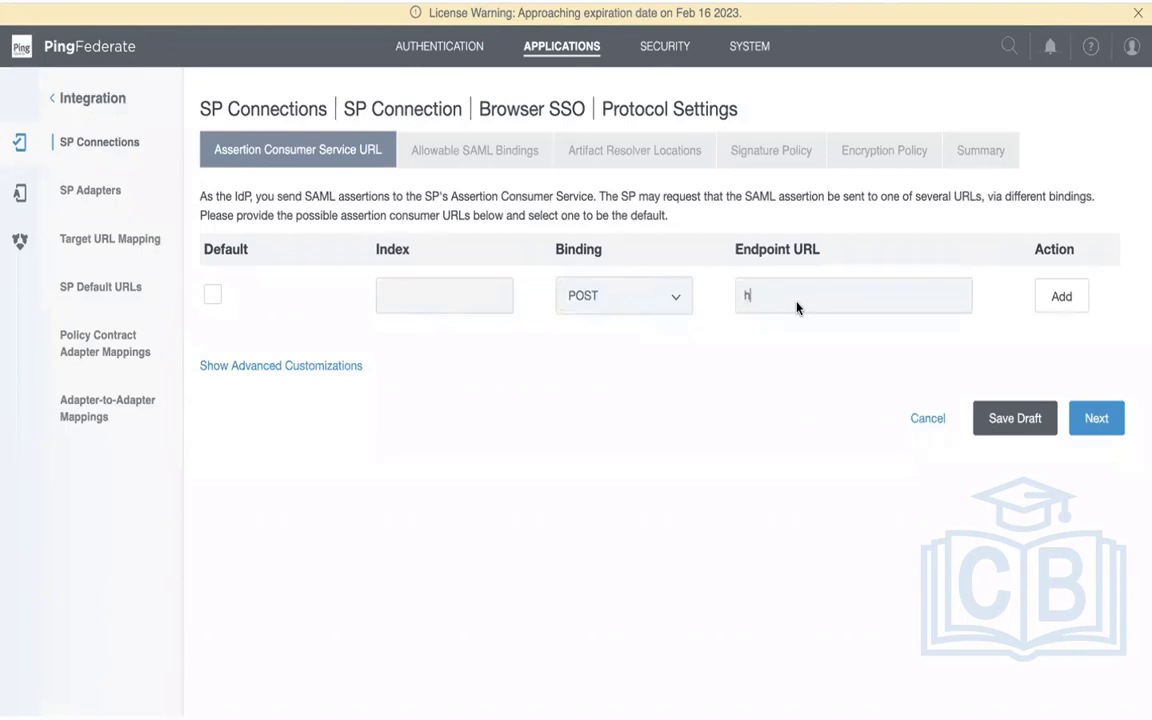
{"action": "type", "text": "ttps://www.abc.com"}
{"action": "left_click", "coordinate": [1072, 303]}
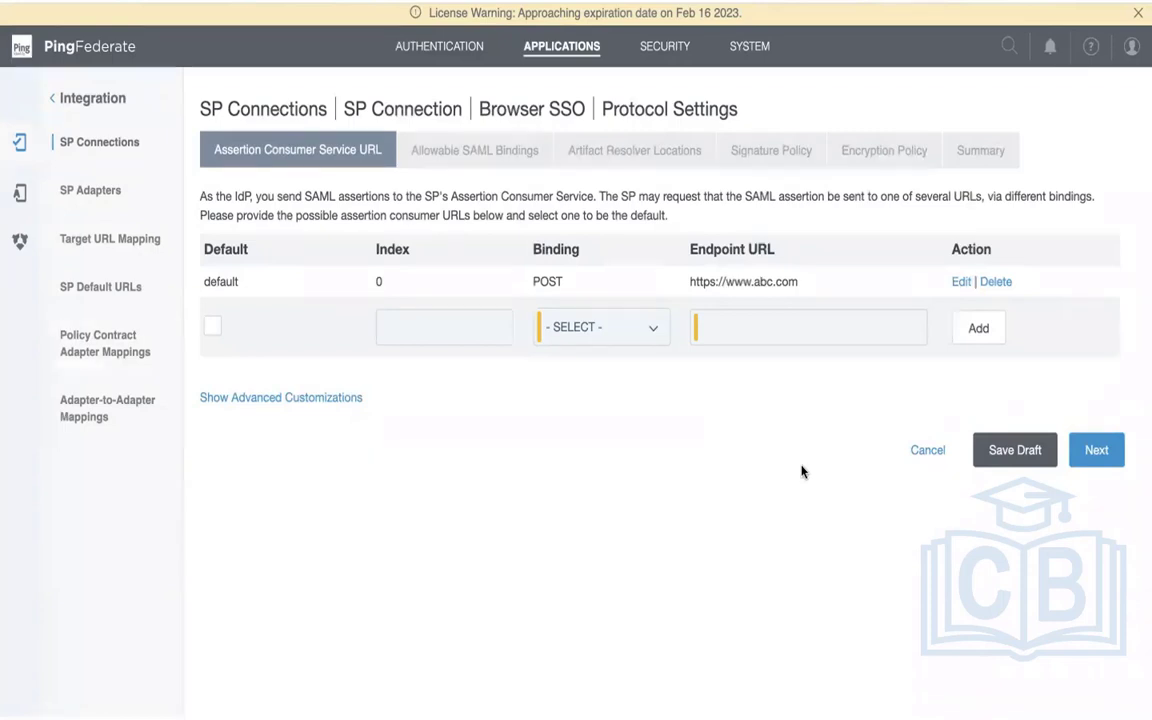
{"action": "left_click", "coordinate": [430, 328]}
{"action": "type", "text": "1"}
{"action": "left_click", "coordinate": [653, 326]}
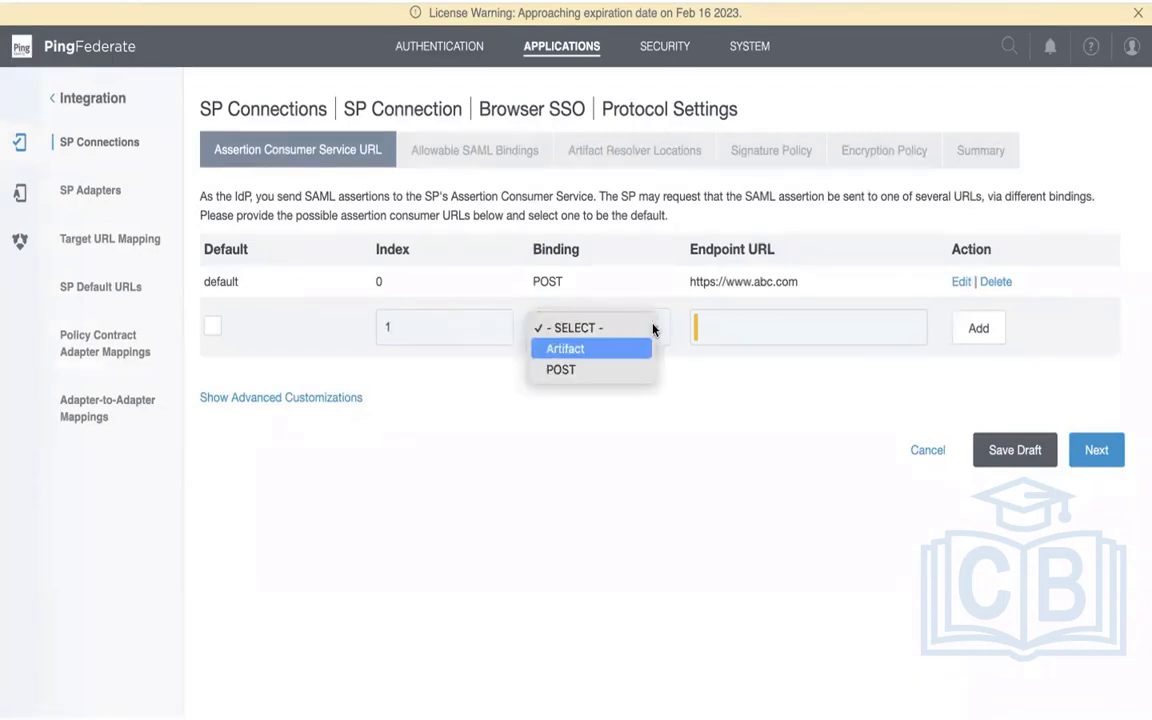
{"action": "left_click", "coordinate": [560, 369]}
{"action": "left_click", "coordinate": [758, 335]}
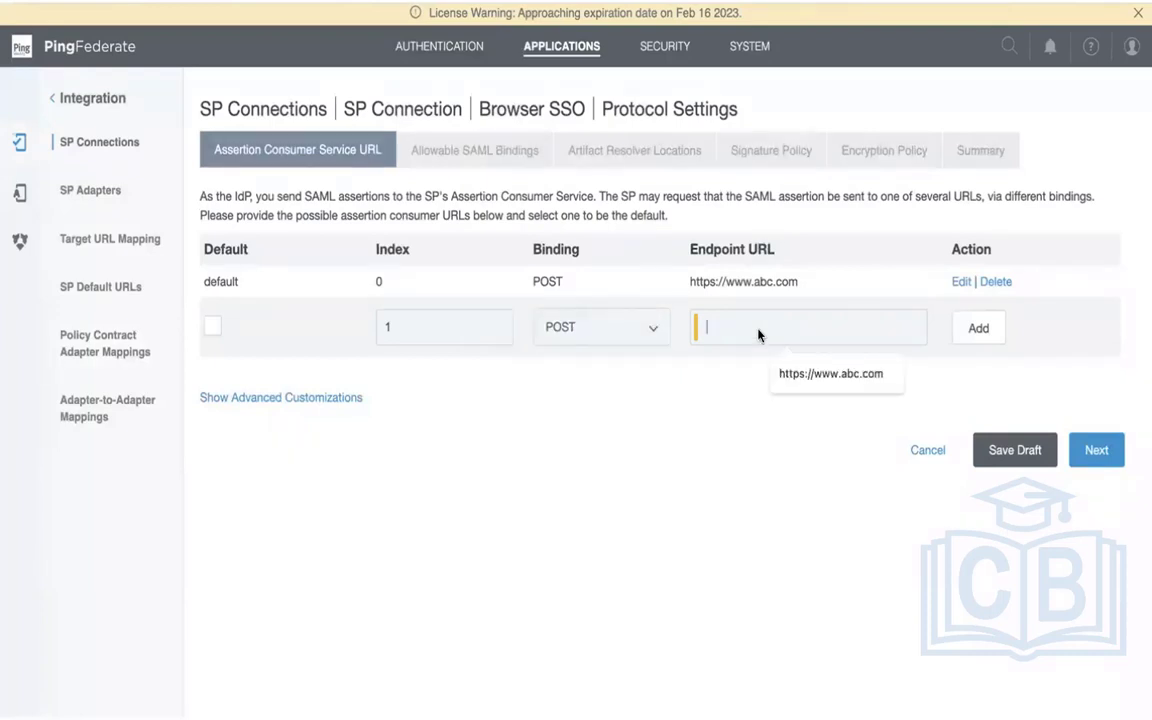
{"action": "type", "text": "https://www.go"}
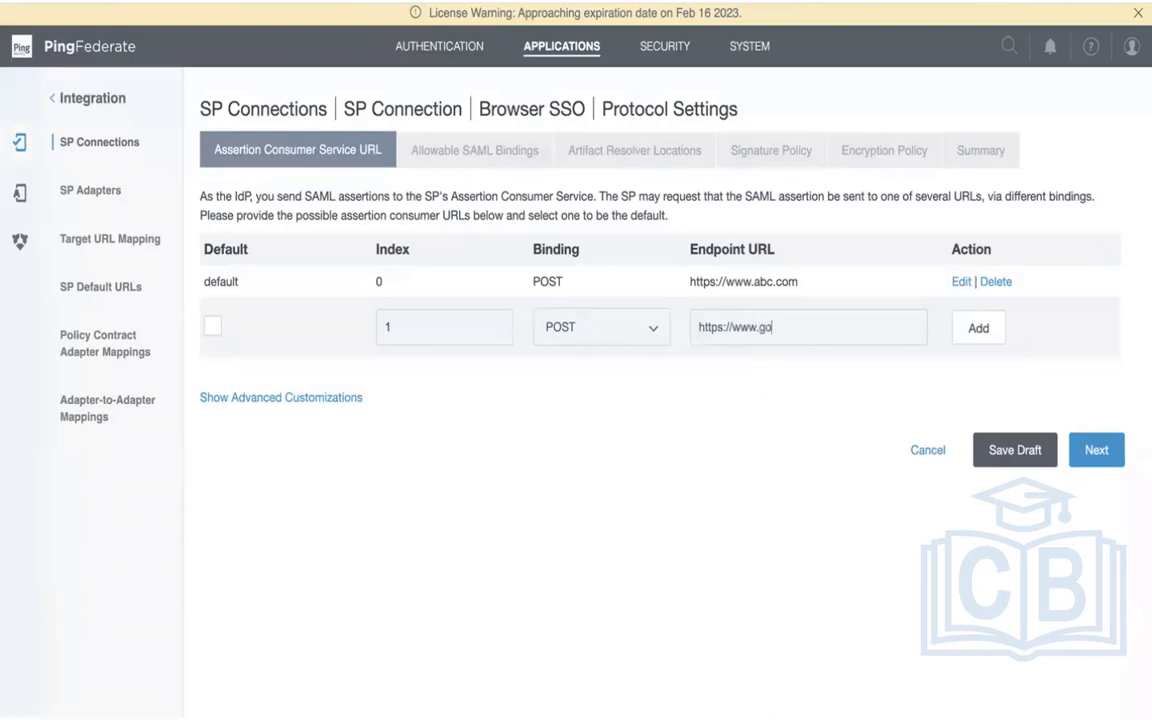
{"action": "type", "text": "ogle.co.in"}
{"action": "left_click", "coordinate": [976, 336]}
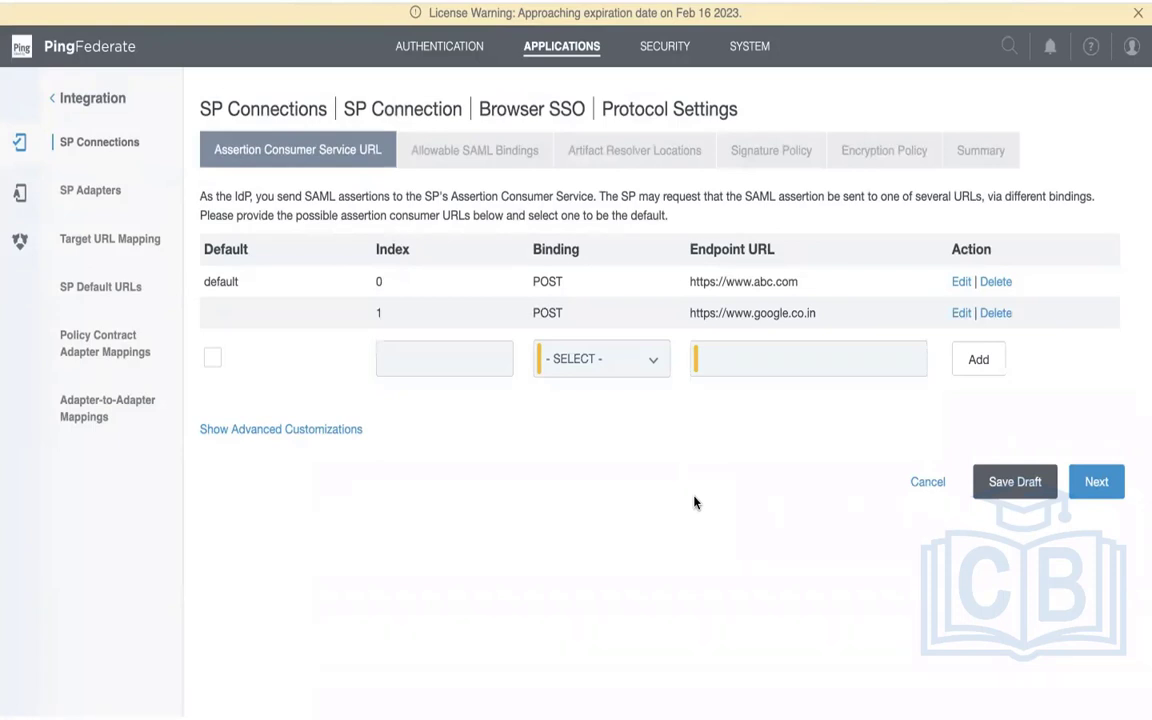
{"action": "left_click", "coordinate": [1099, 485]}
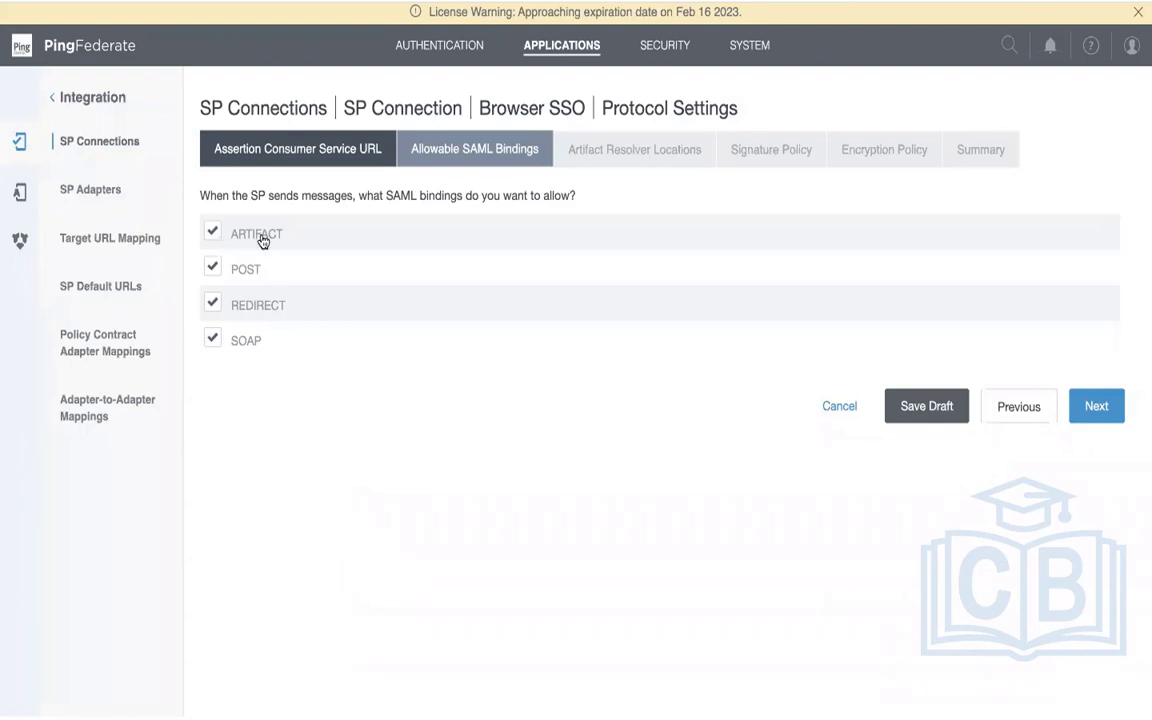
- Disallow the Artifact and SOAP bindings, leaving POST and Redirect allowed, and proceed to the signature policy
{"action": "left_click", "coordinate": [220, 232]}
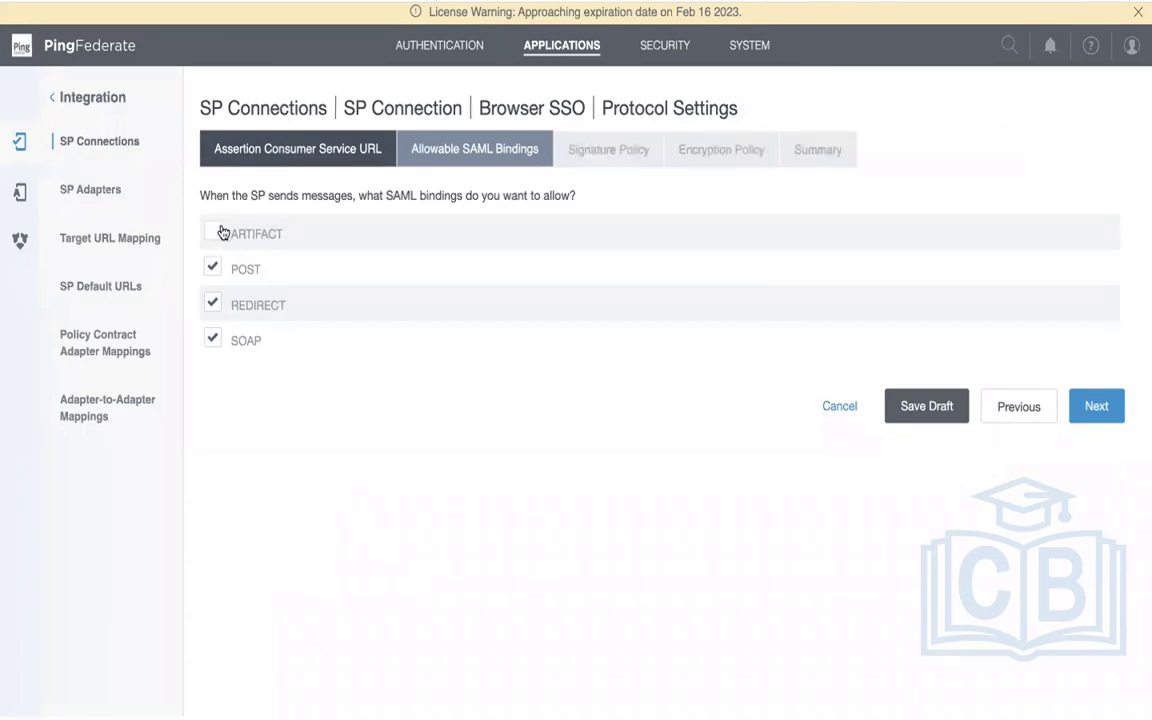
{"action": "left_click", "coordinate": [212, 338]}
{"action": "left_click", "coordinate": [1097, 406]}
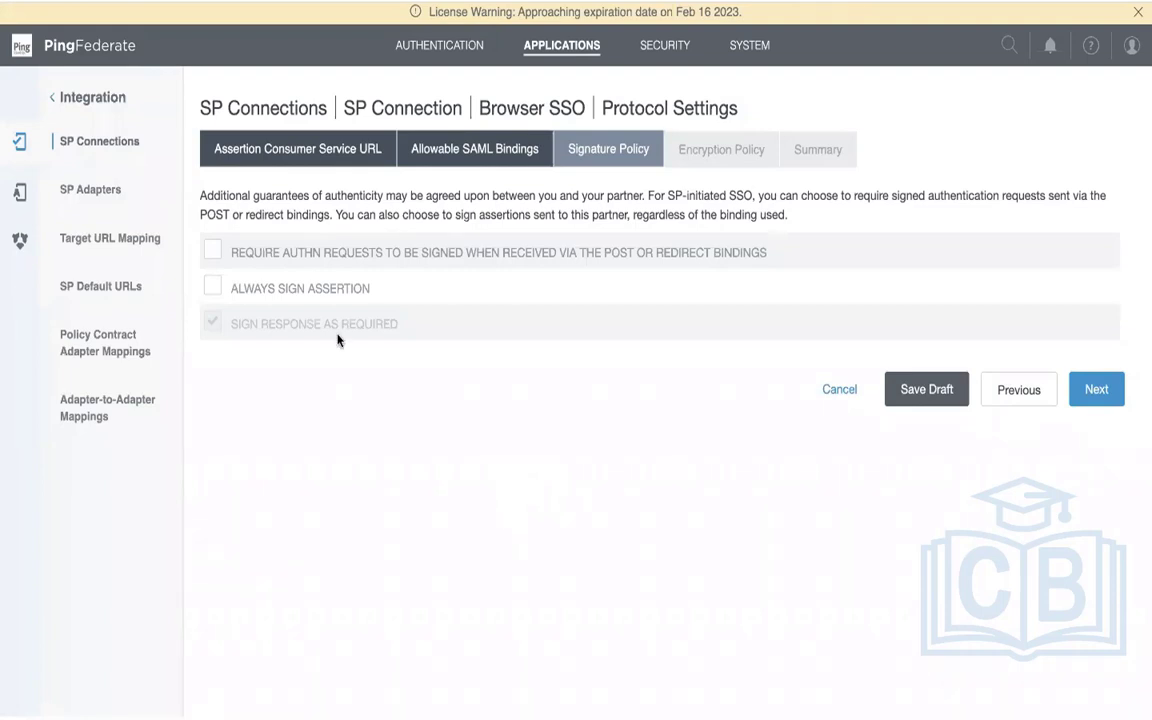
- Enable both Always Sign Assertion and Sign Response As Required, and proceed to the encryption policy
{"action": "left_click", "coordinate": [212, 287]}
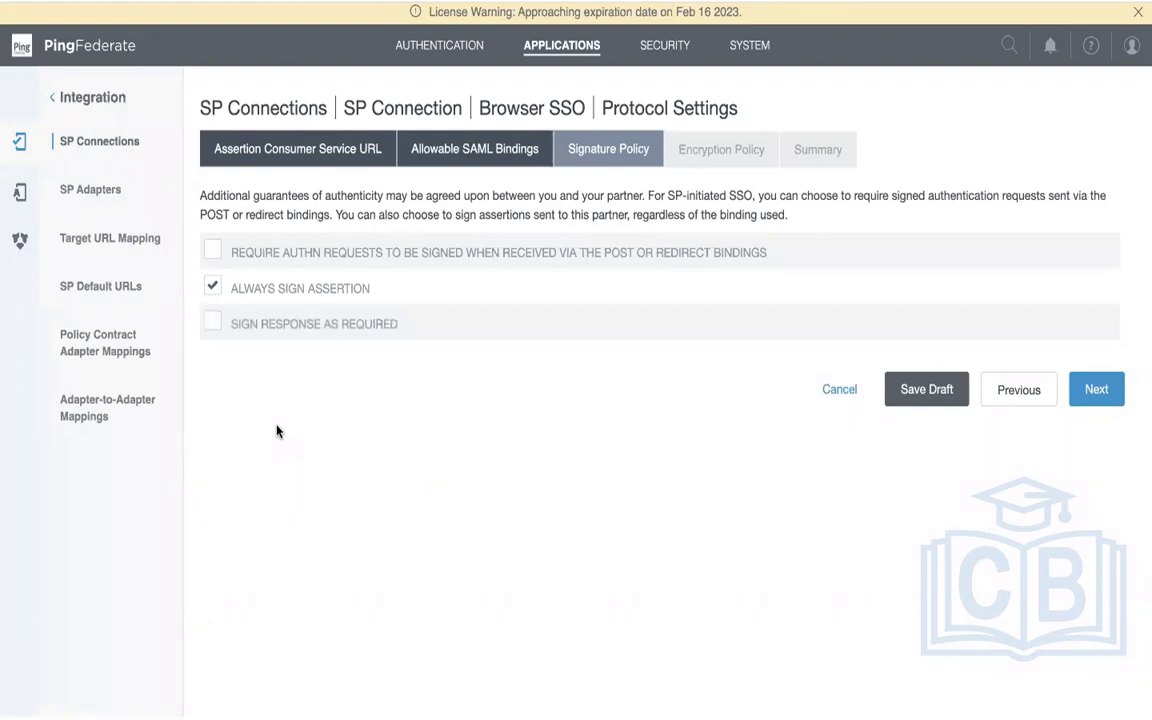
{"action": "left_click", "coordinate": [214, 324]}
{"action": "left_click", "coordinate": [1093, 391]}
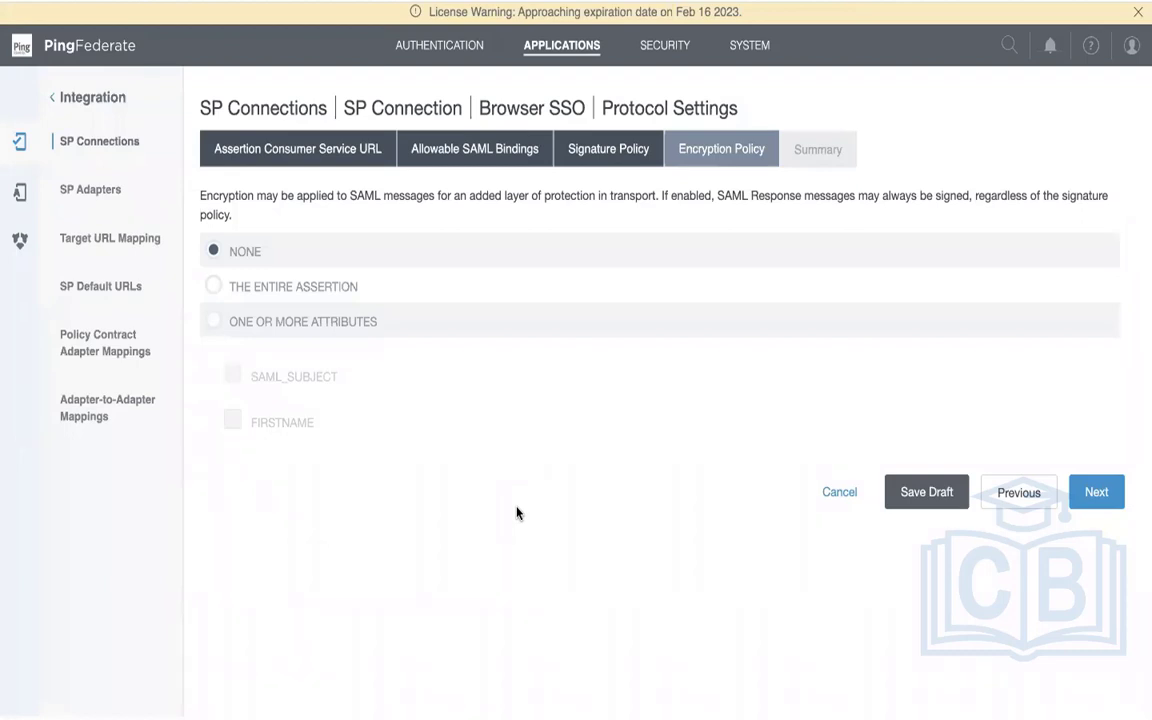
- Keep the encryption policy at None, review the protocol settings summary, and complete the protocol settings
{"action": "left_click", "coordinate": [1096, 493]}
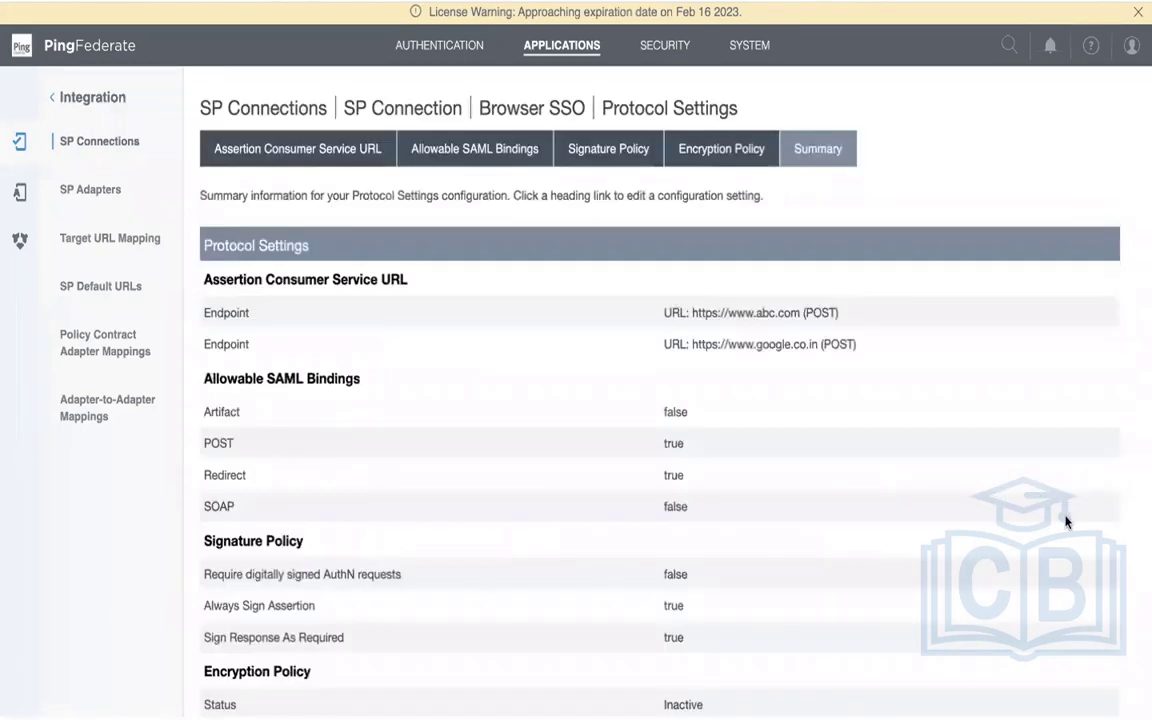
{"action": "scroll", "coordinate": [1065, 521], "scroll_direction": "down", "scroll_amount": 2}
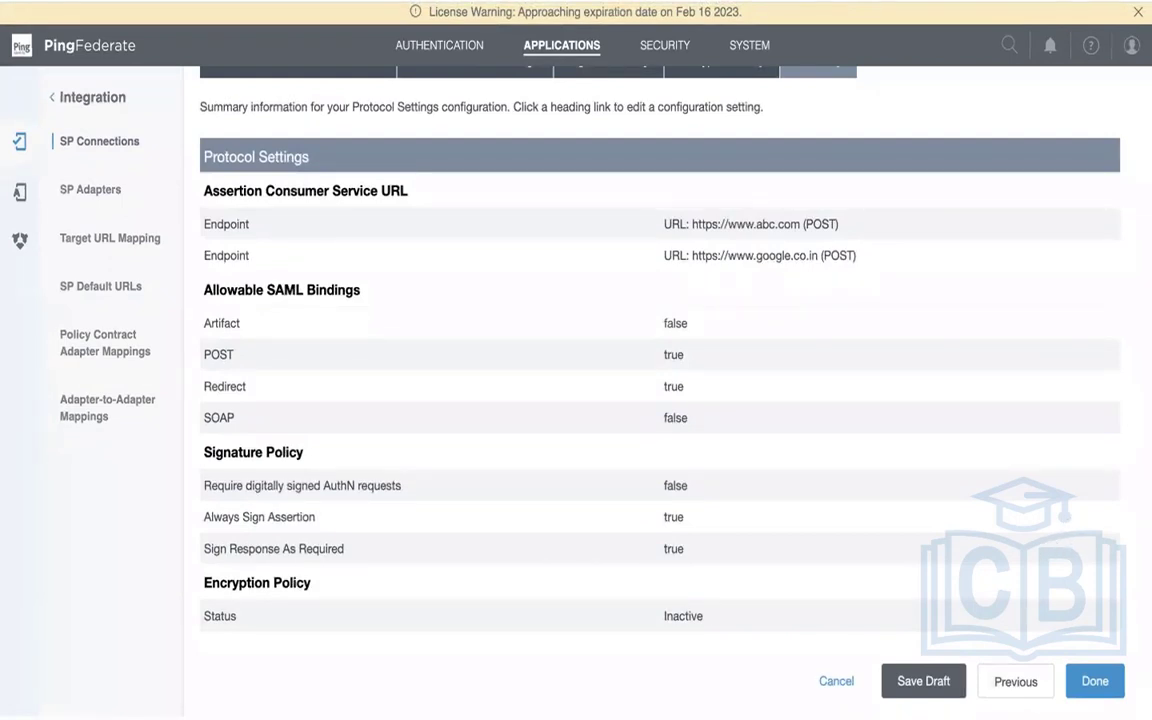
{"action": "left_click", "coordinate": [1094, 688]}
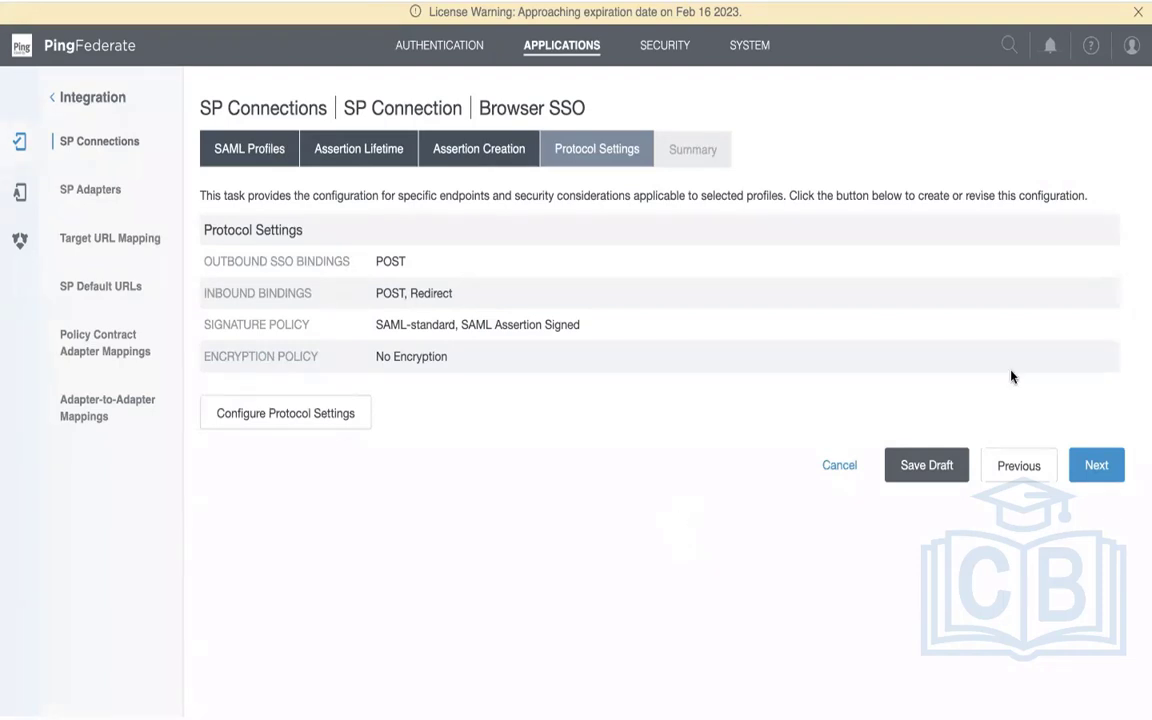
- Review the Browser SSO summary through to its end and complete the Browser SSO configuration
{"action": "left_click", "coordinate": [1097, 465]}
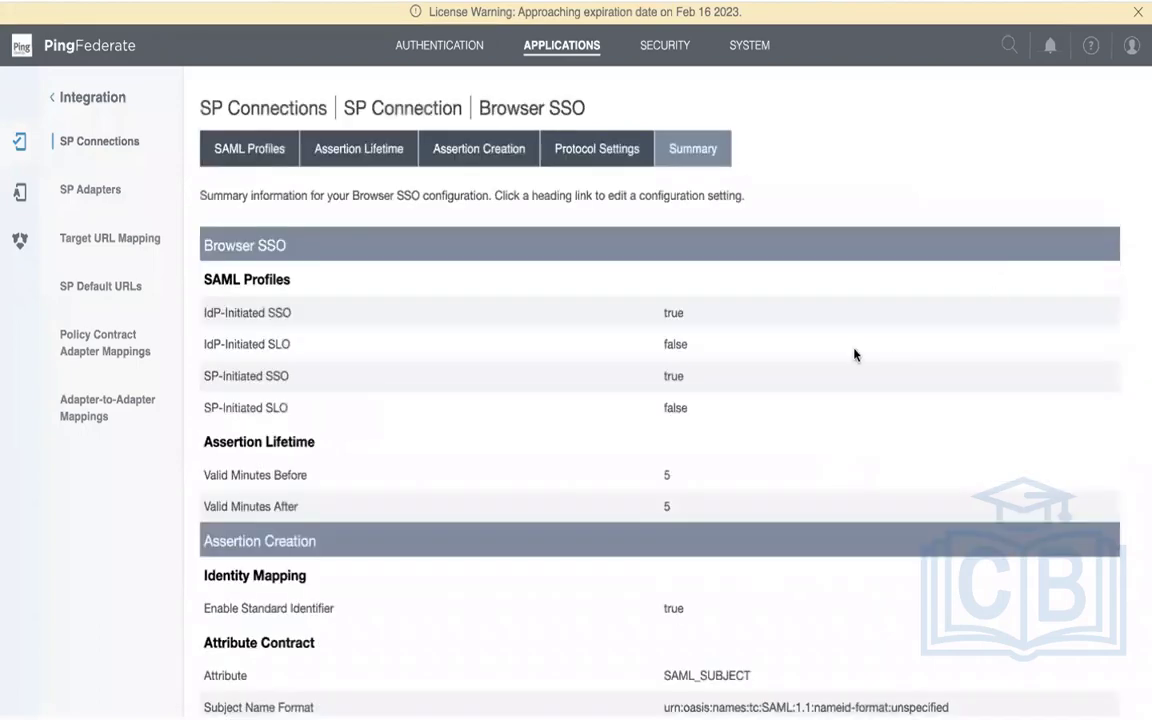
{"action": "scroll", "coordinate": [905, 321], "scroll_direction": "down", "scroll_amount": 4}
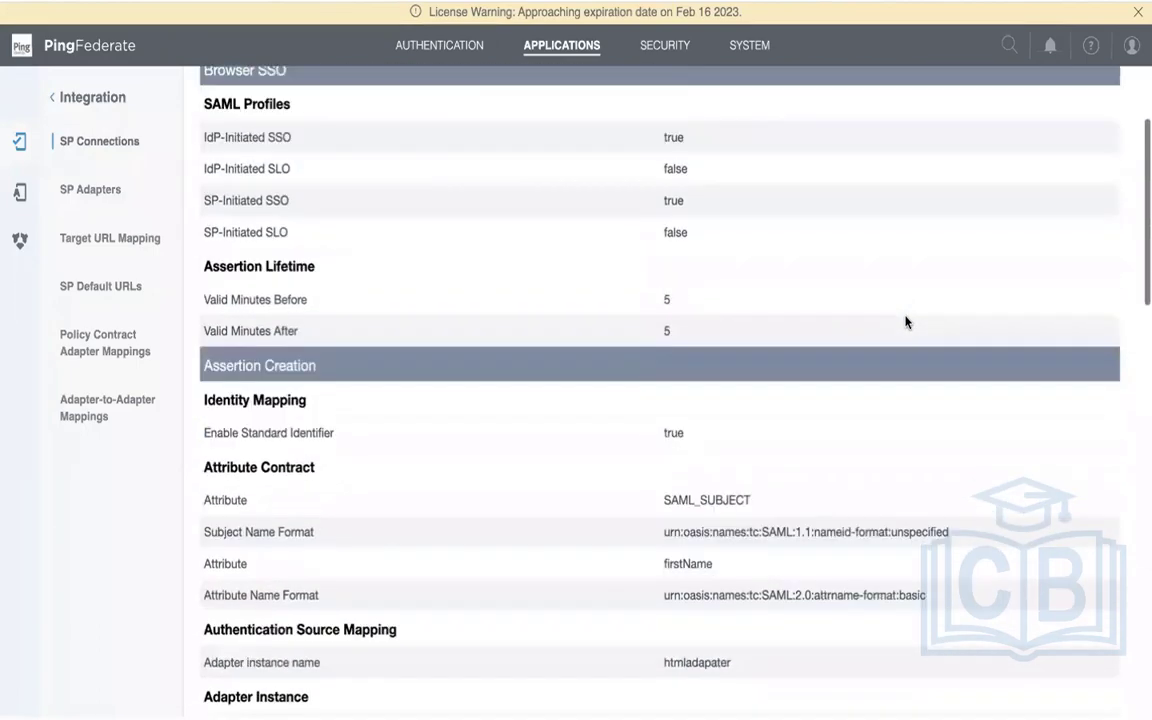
{"action": "scroll", "coordinate": [905, 321], "scroll_direction": "down", "scroll_amount": 15}
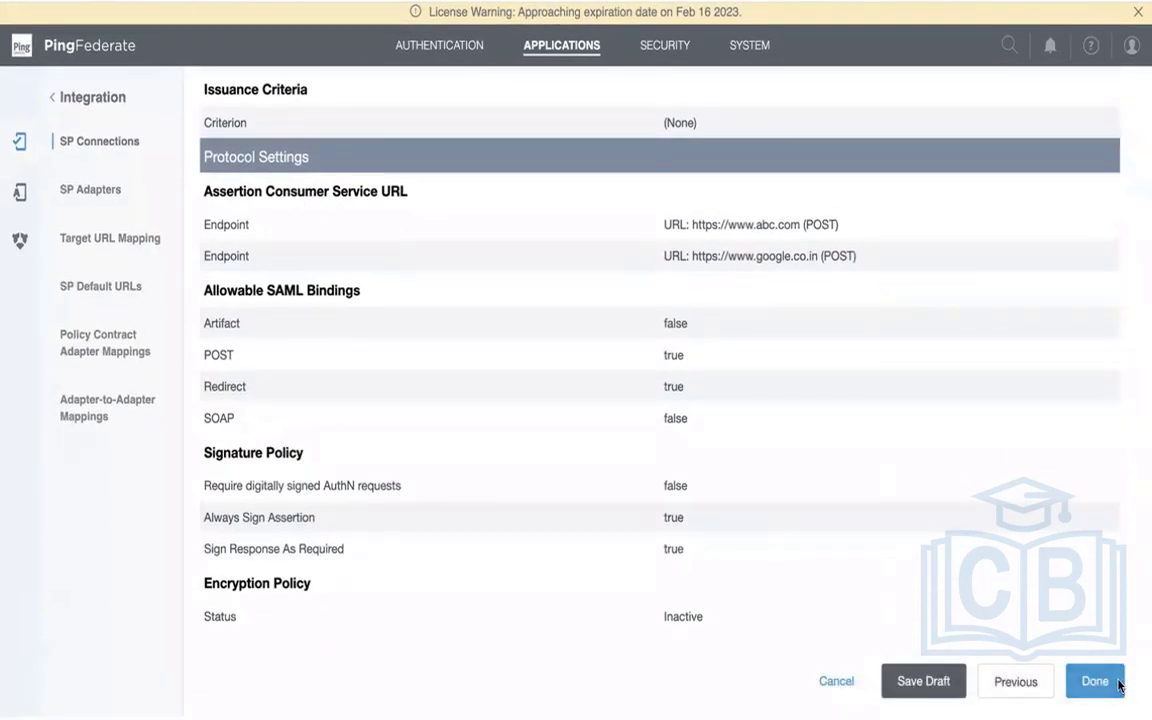
{"action": "left_click", "coordinate": [1095, 681]}
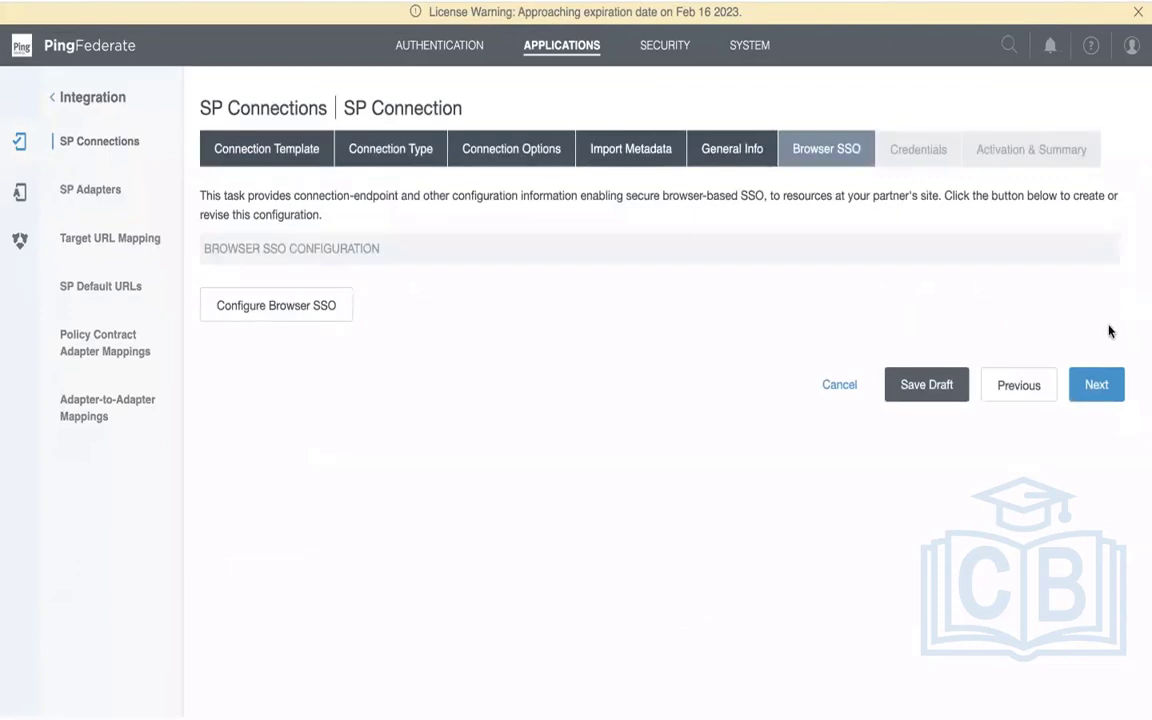
- Start creating a new signing certificate in the connection's credentials and set its common name to the local machine's hostname
{"action": "left_click", "coordinate": [1097, 385]}
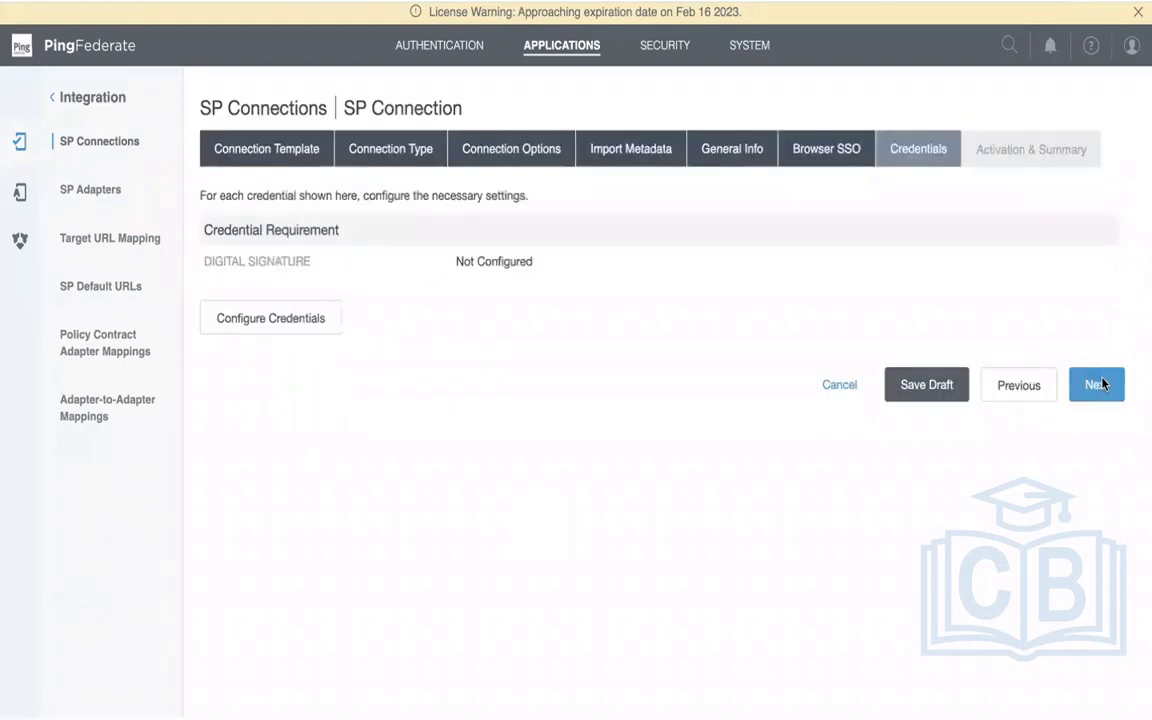
{"action": "left_click", "coordinate": [280, 320]}
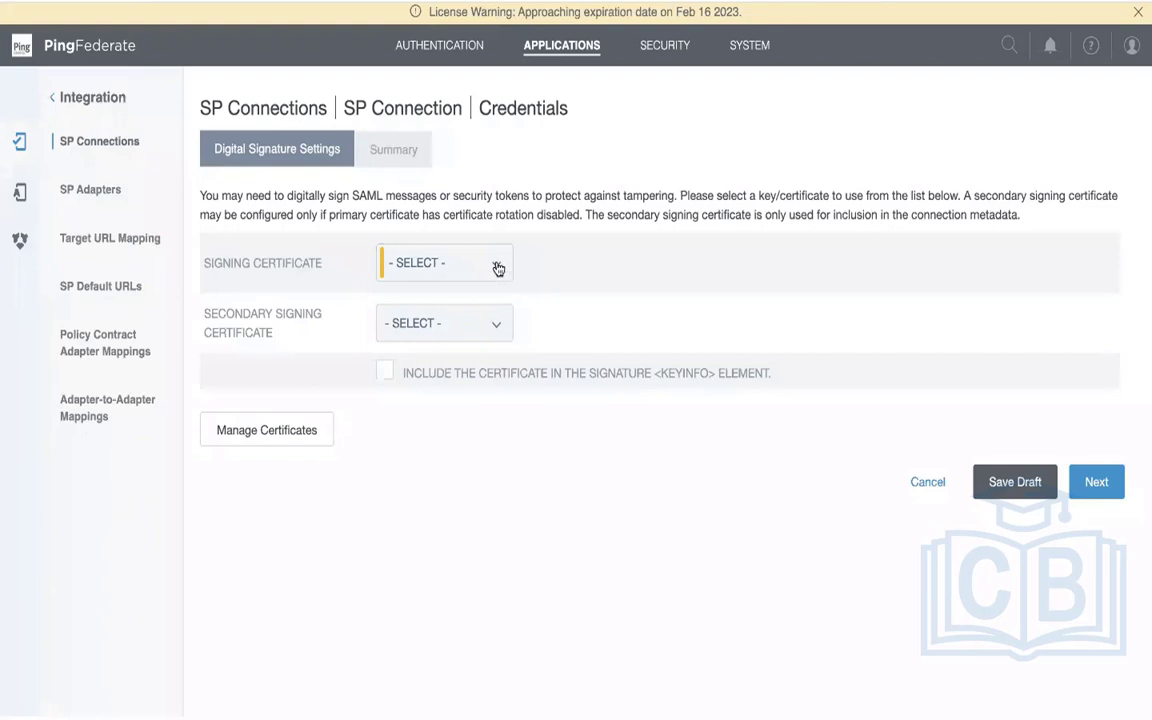
{"action": "left_click", "coordinate": [276, 434]}
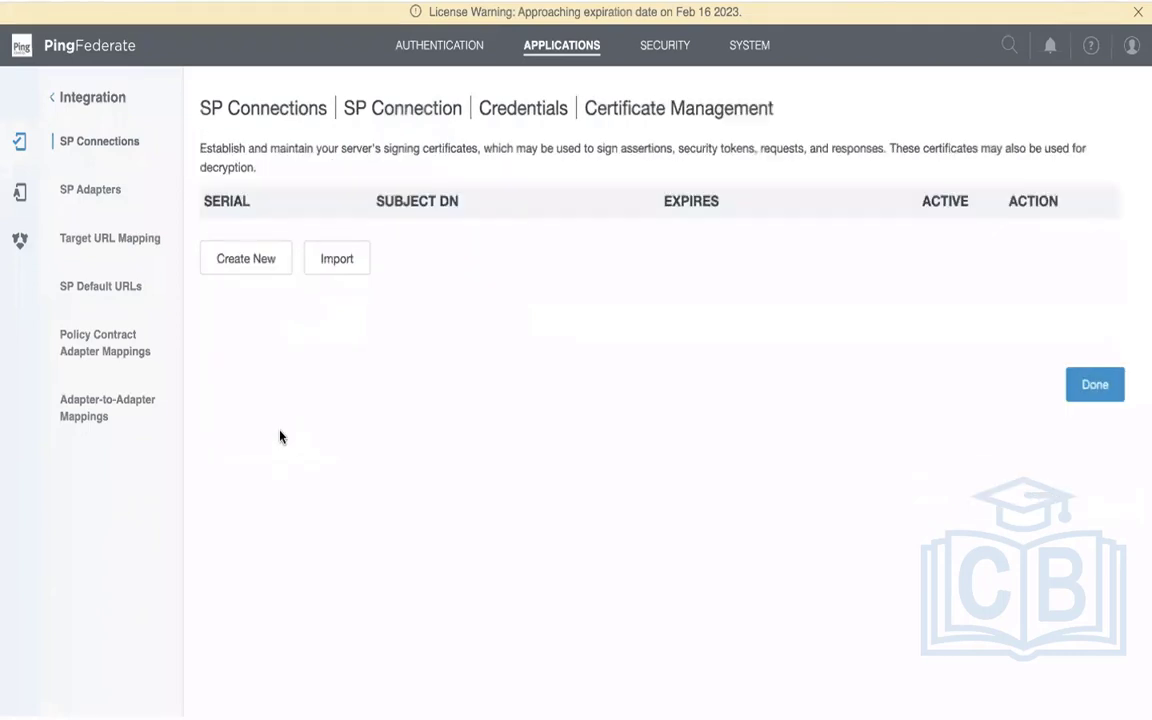
{"action": "left_click", "coordinate": [257, 262]}
{"action": "left_click", "coordinate": [441, 247]}
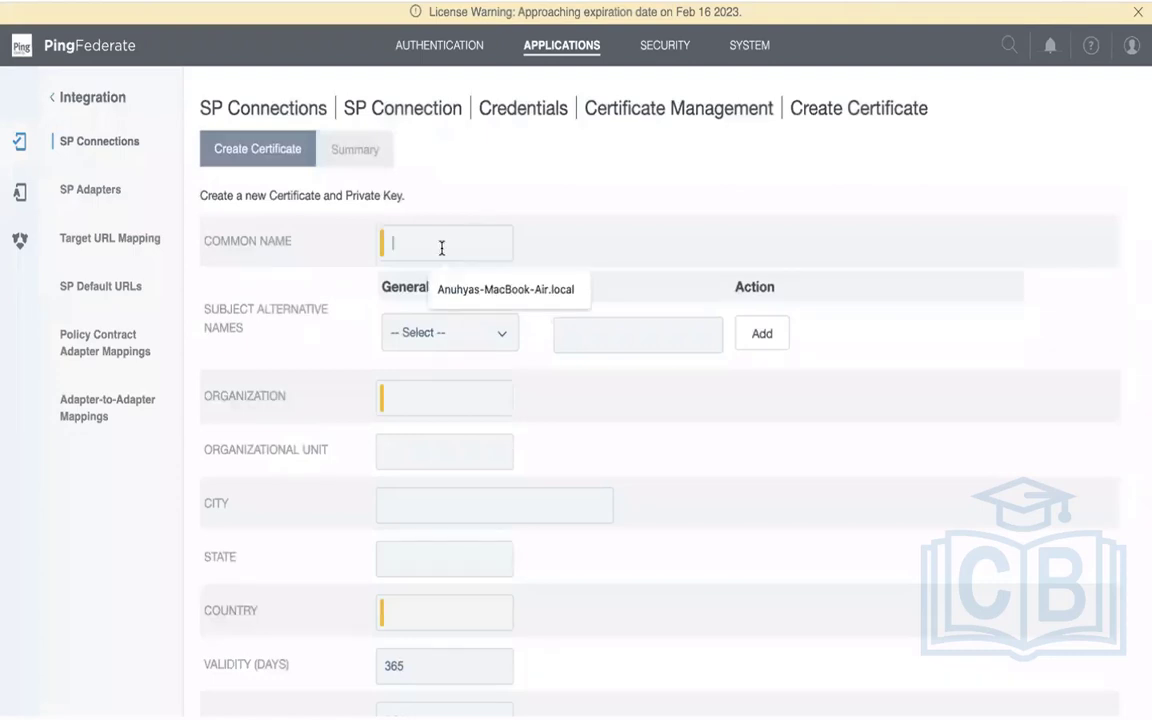
{"action": "left_click", "coordinate": [486, 291]}
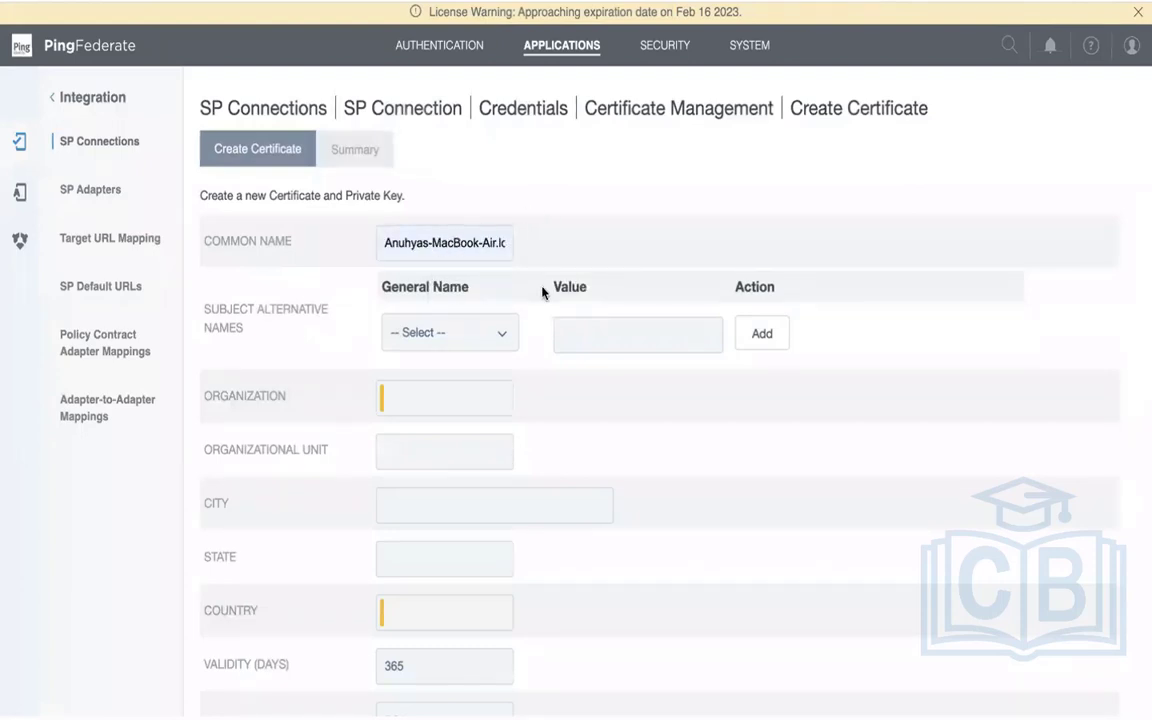
- Add a DNS Name subject alternative name to the certificate, using the local machine's hostname as its value
{"action": "left_click", "coordinate": [507, 334]}
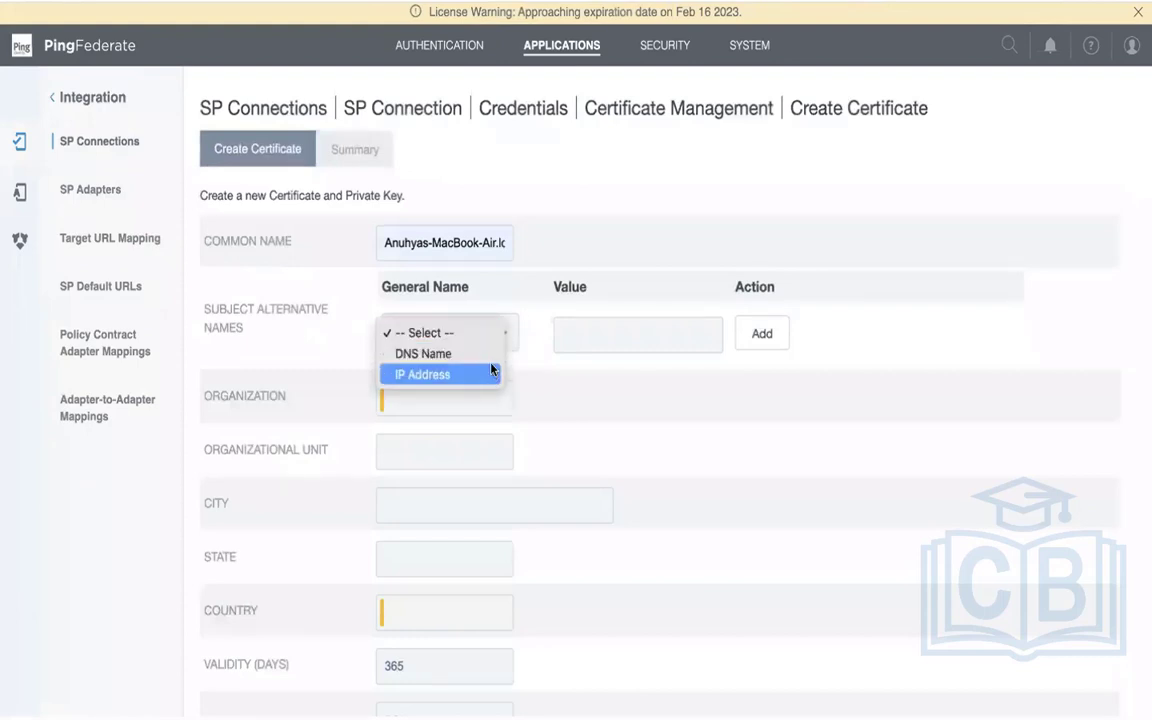
{"action": "left_click", "coordinate": [494, 358]}
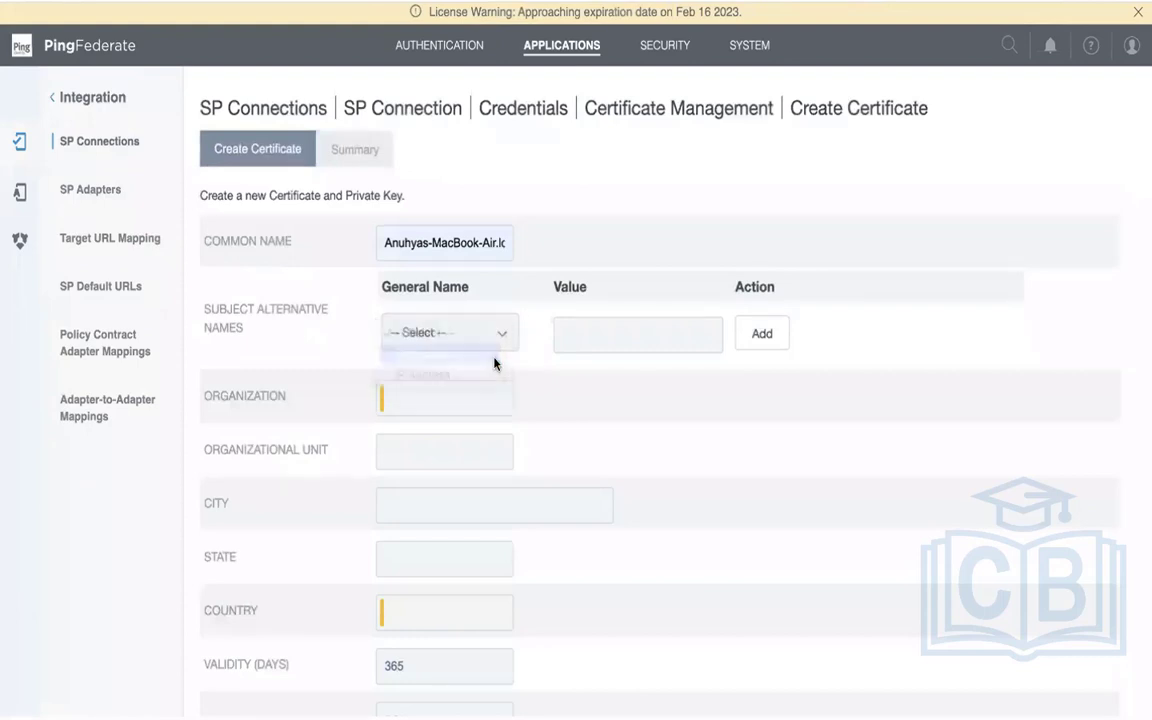
{"action": "left_click", "coordinate": [603, 333]}
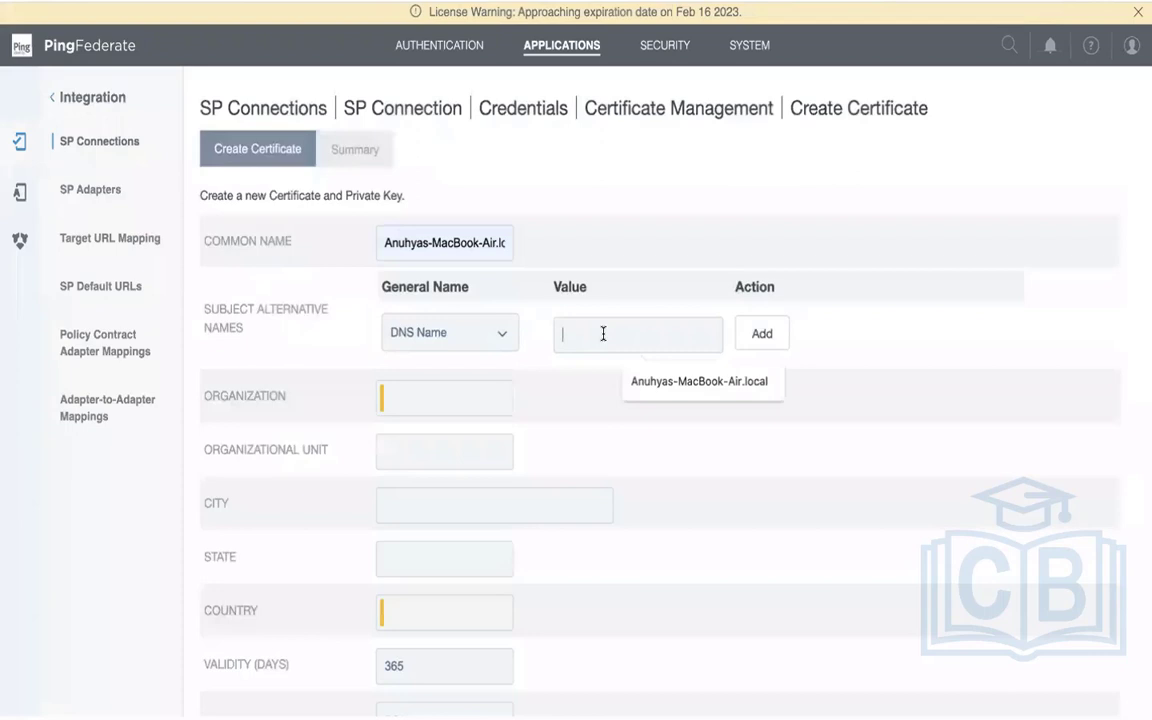
{"action": "left_click", "coordinate": [716, 390]}
{"action": "left_click", "coordinate": [766, 336]}
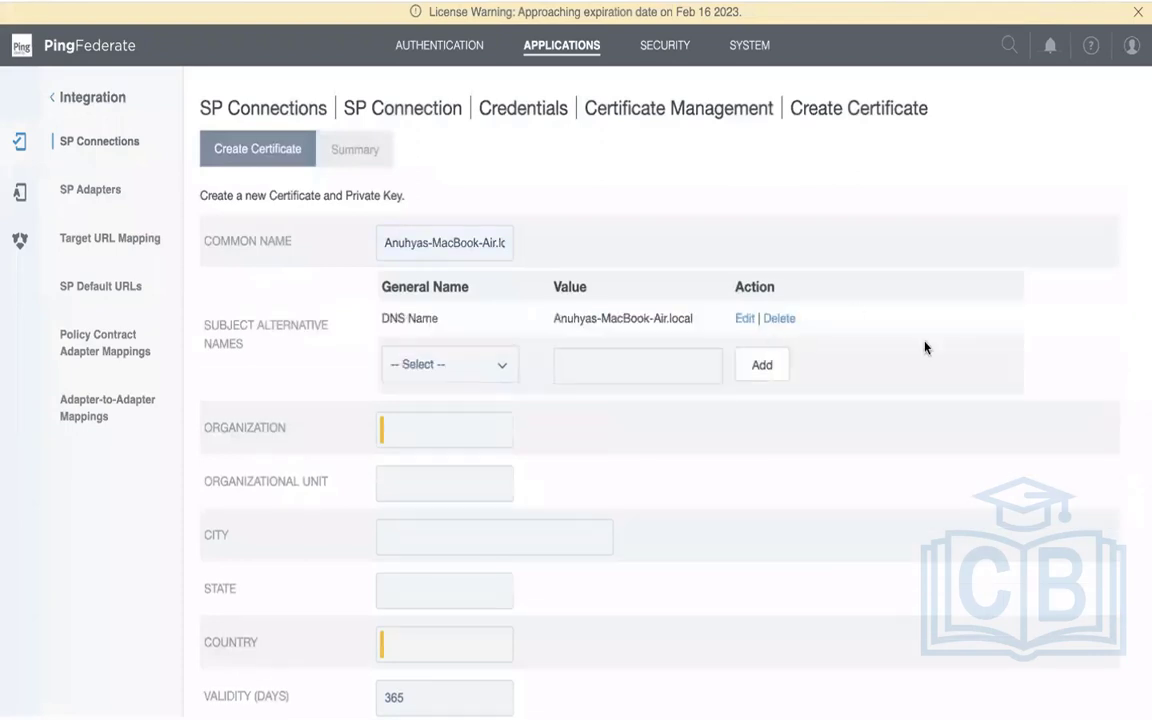
- Set the certificate's organization to test-zoho and its organizational unit to people
{"action": "scroll", "coordinate": [812, 440], "scroll_direction": "down", "scroll_amount": 2}
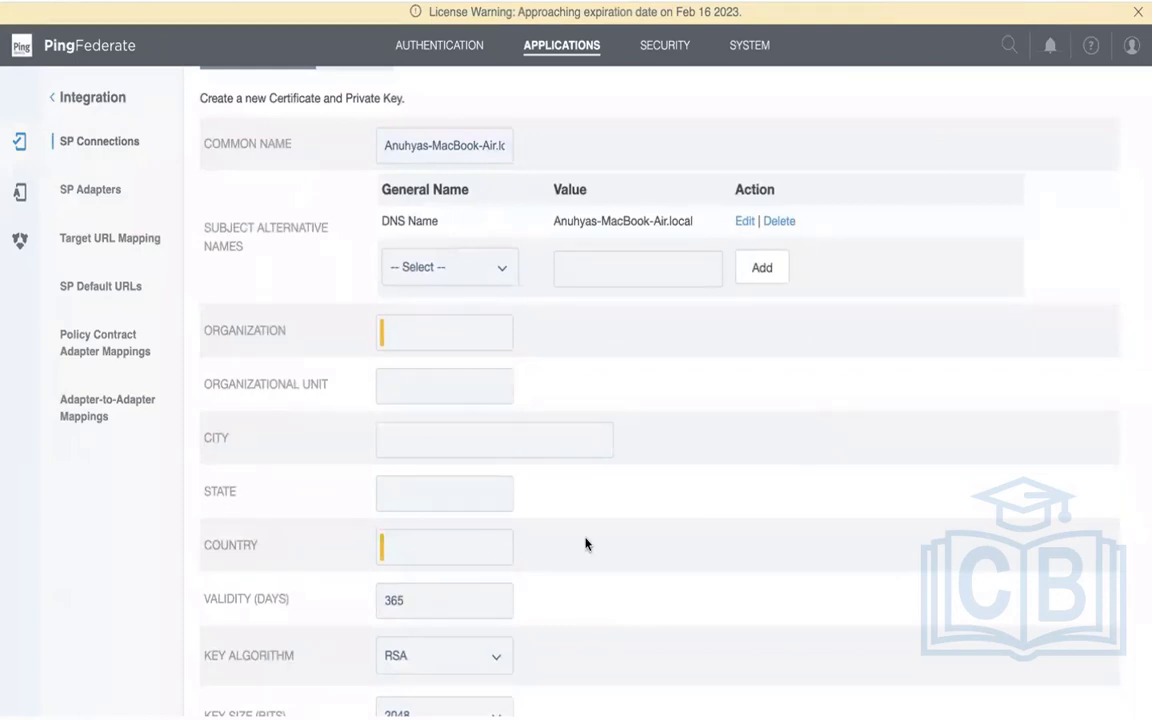
{"action": "scroll", "coordinate": [607, 560], "scroll_direction": "down", "scroll_amount": 1}
{"action": "left_click", "coordinate": [429, 298]}
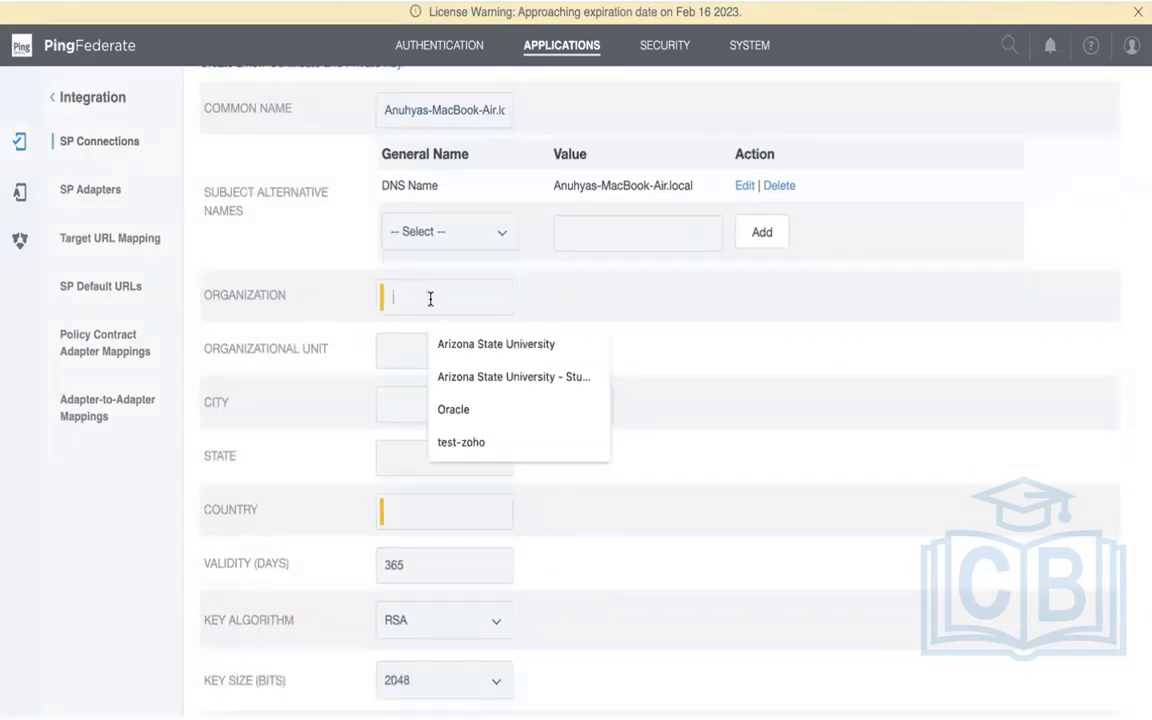
{"action": "type", "text": "Test"}
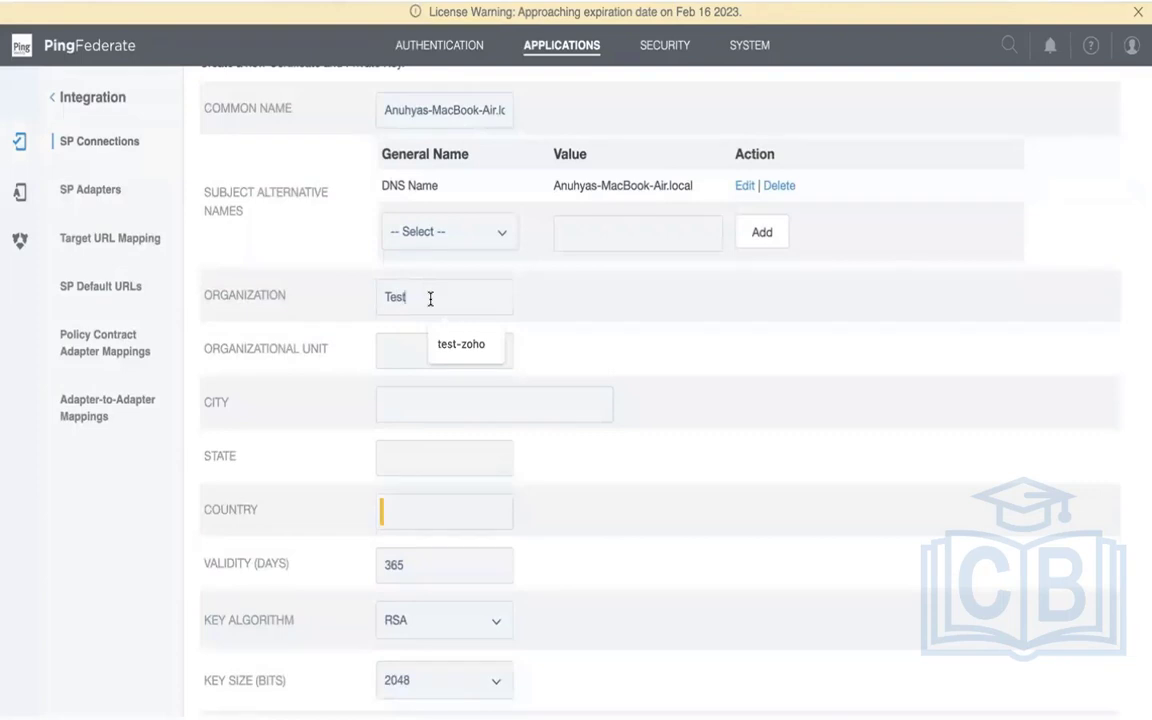
{"action": "left_click", "coordinate": [461, 344]}
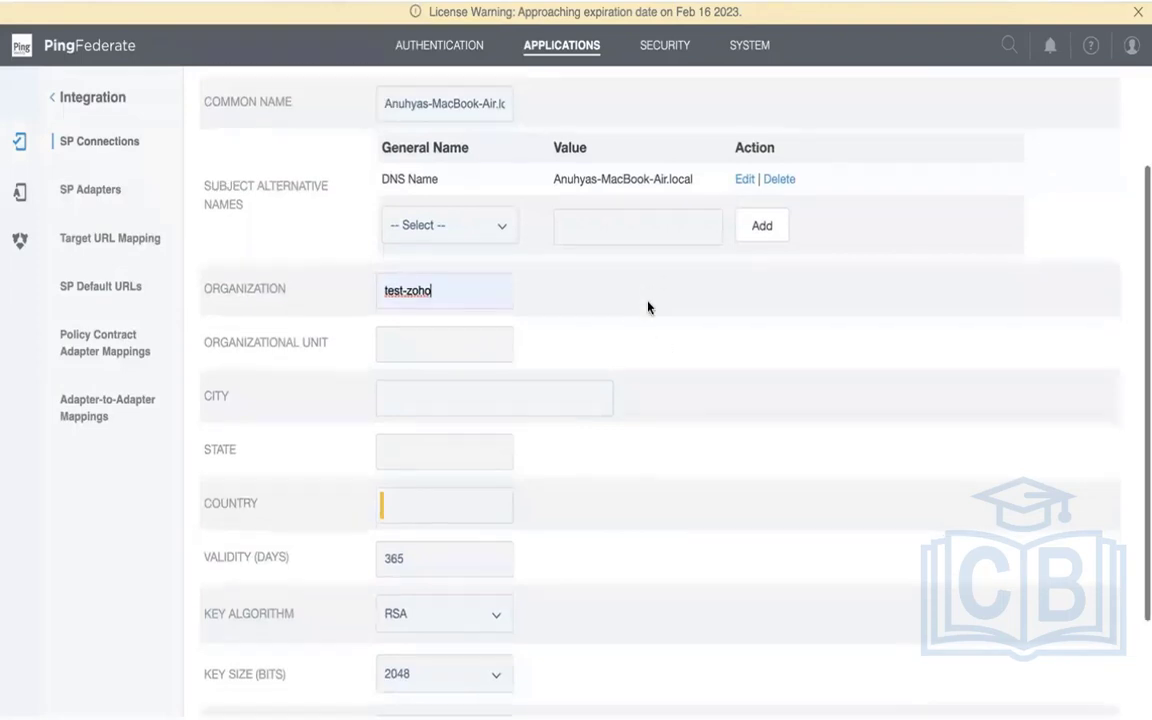
{"action": "scroll", "coordinate": [648, 308], "scroll_direction": "up", "scroll_amount": 3}
{"action": "scroll", "coordinate": [648, 308], "scroll_direction": "down", "scroll_amount": 3}
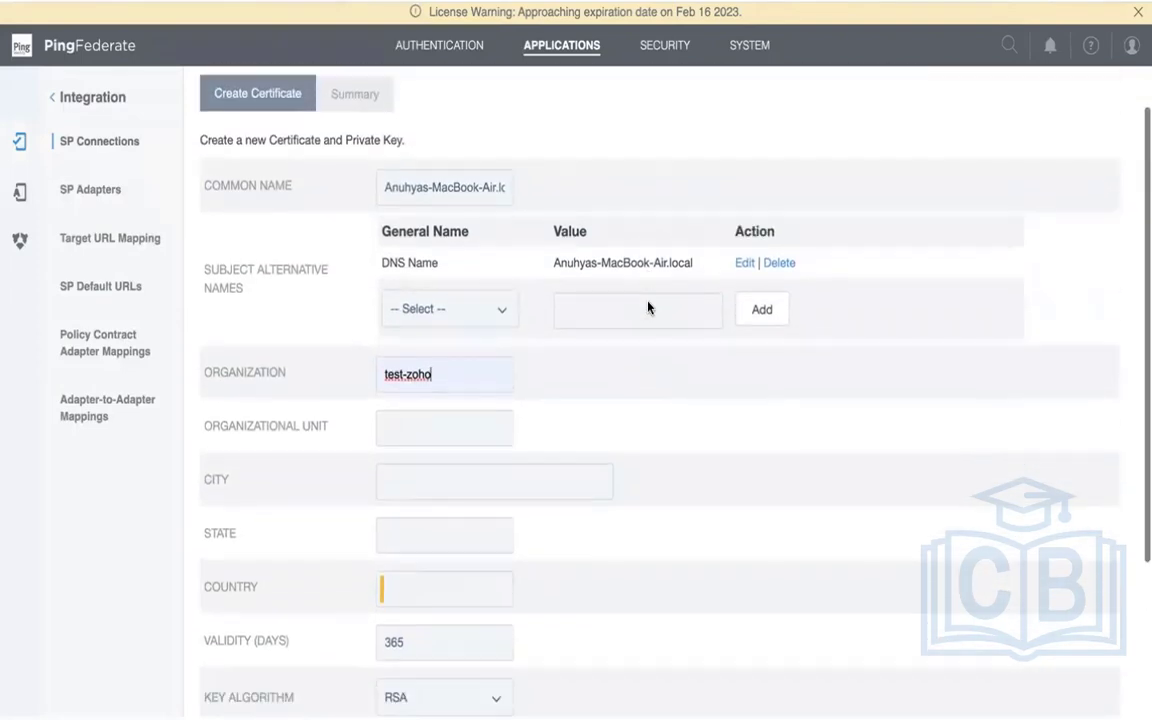
{"action": "scroll", "coordinate": [648, 308], "scroll_direction": "down", "scroll_amount": 2}
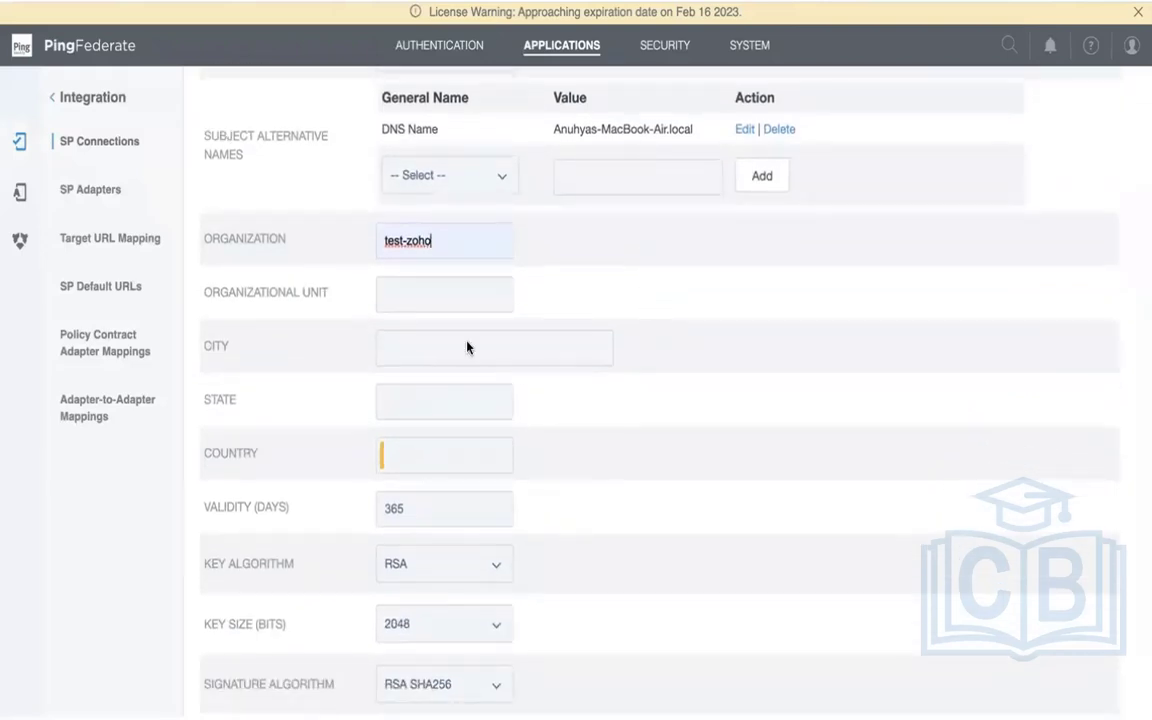
{"action": "left_click", "coordinate": [475, 309]}
{"action": "left_click", "coordinate": [473, 345]}
- Set the certificate's city to TerryLane and its state to Massachussets
{"action": "left_click", "coordinate": [472, 349]}
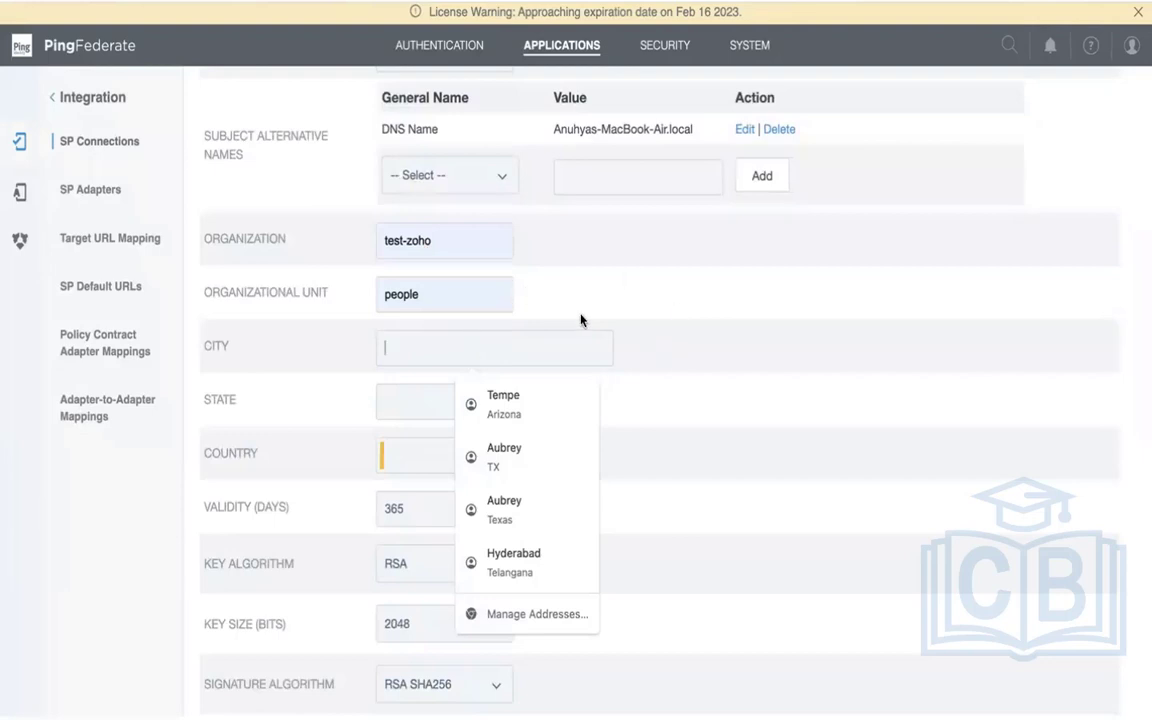
{"action": "type", "text": "Tem"}
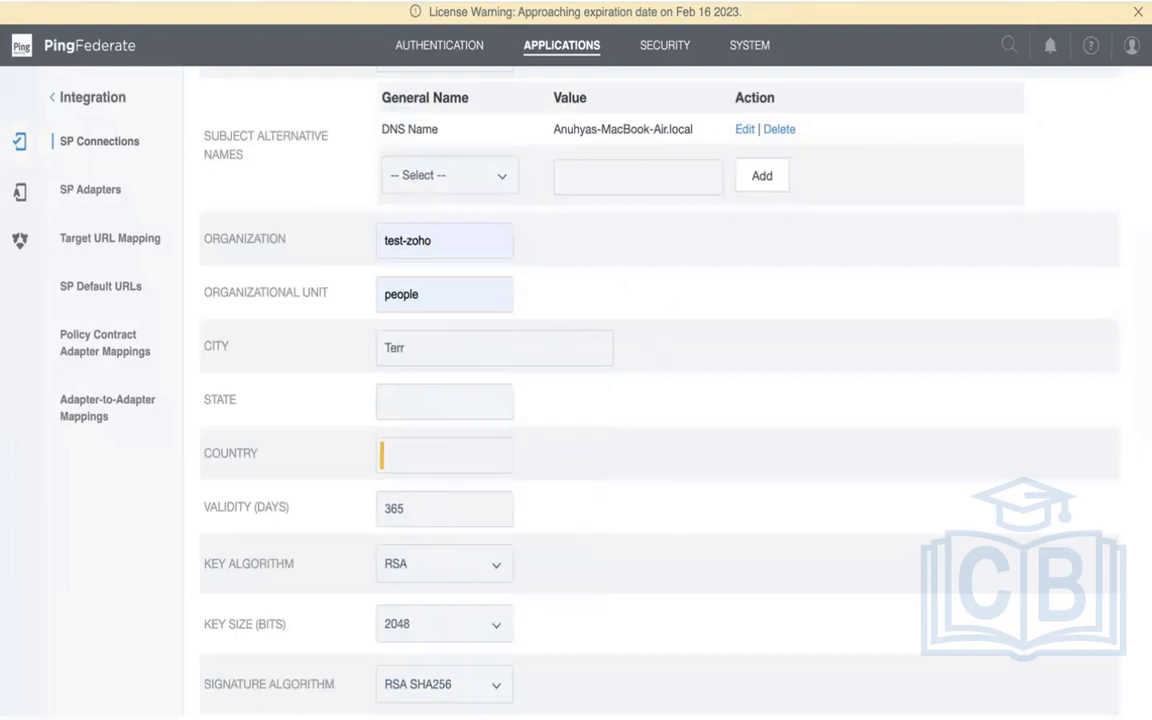
{"action": "type", "text": "yLane"}
{"action": "left_click", "coordinate": [462, 396]}
{"action": "type", "text": "Massachussets"}
{"action": "scroll", "coordinate": [570, 455], "scroll_direction": "down", "scroll_amount": 2}
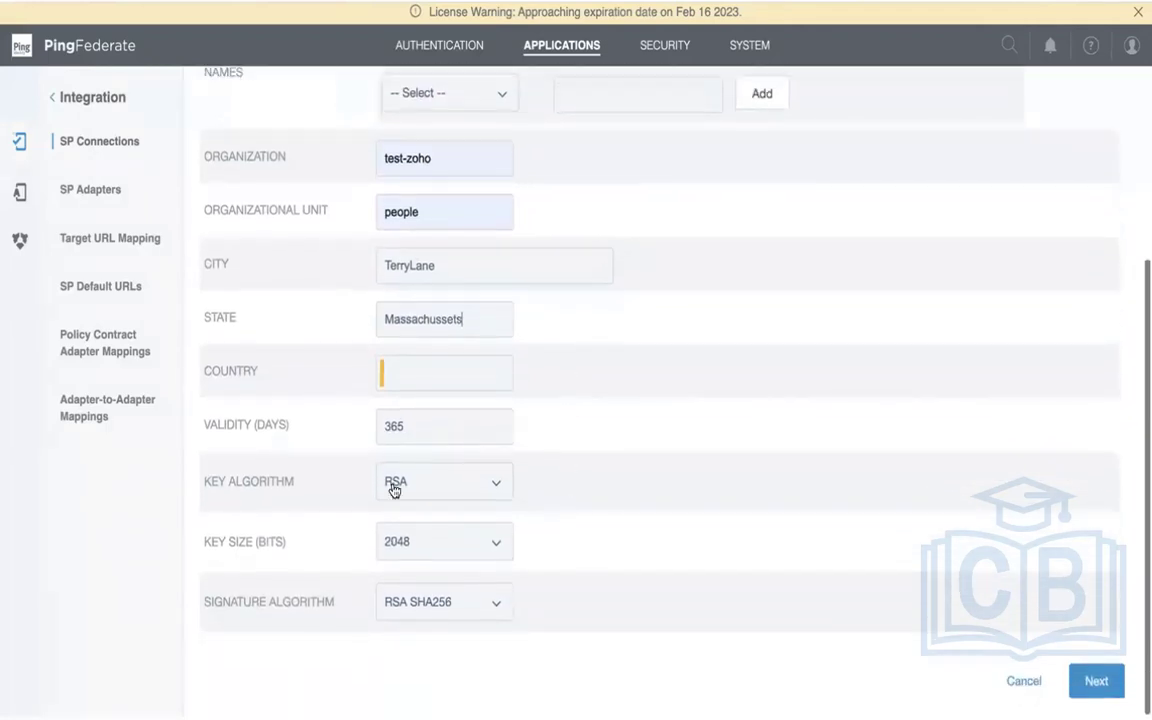
- Set the certificate's country to the two-letter code US
{"action": "left_click", "coordinate": [427, 375]}
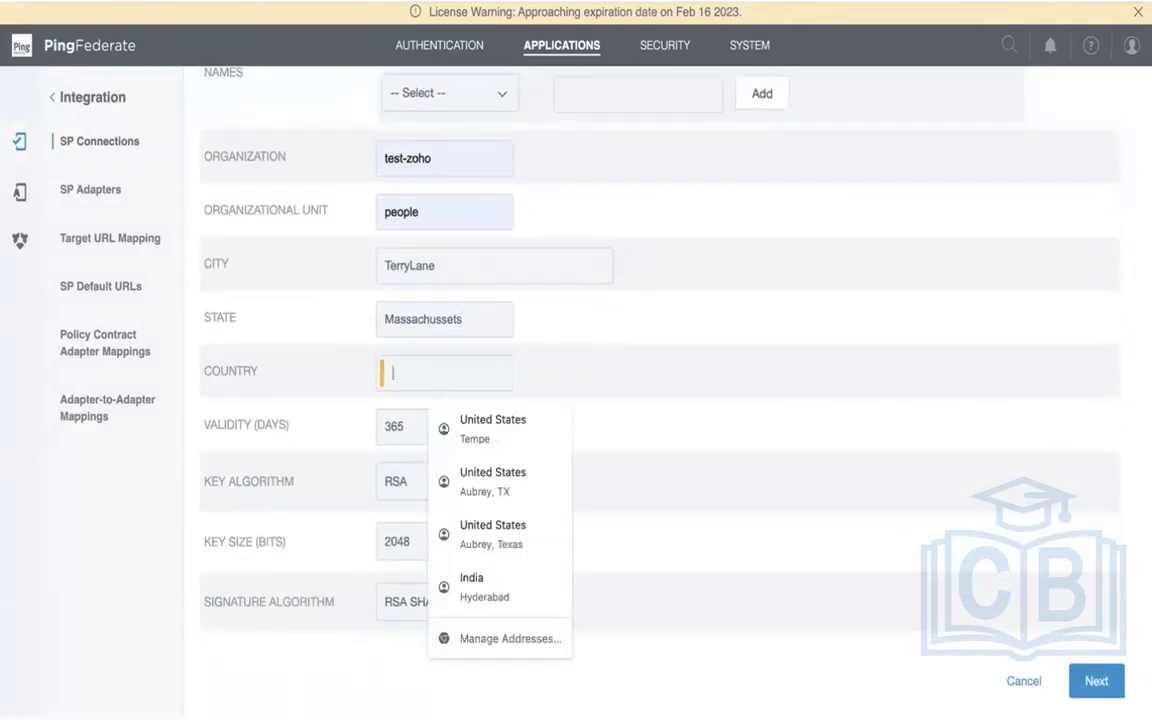
{"action": "type", "text": "United States"}
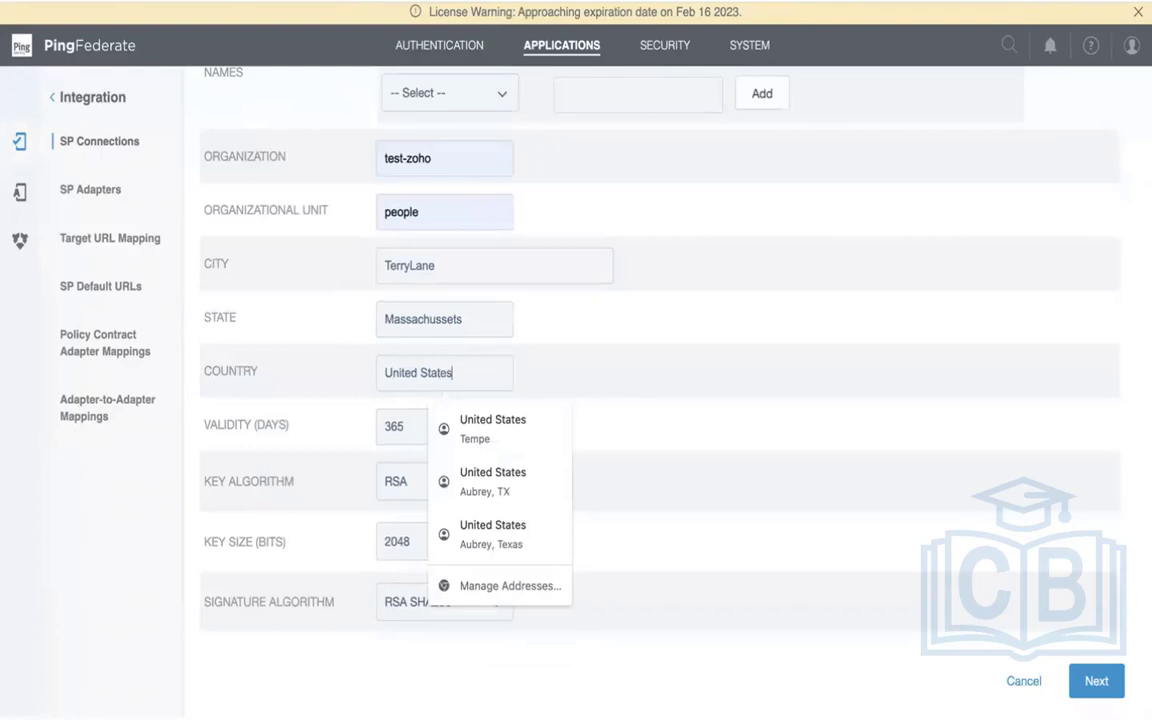
{"action": "key", "text": "BackSpace"}
{"action": "key", "text": "BackSpace"}
{"action": "key", "text": "BackSpace"}
{"action": "key", "text": "BackSpace"}
{"action": "key", "text": "BackSpace"}
{"action": "key", "text": "BackSpace"}
{"action": "key", "text": "BackSpace"}
{"action": "key", "text": "BackSpace"}
{"action": "key", "text": "BackSpace"}
{"action": "key", "text": "BackSpace"}
{"action": "key", "text": "BackSpace"}
{"action": "key", "text": "BackSpace"}
{"action": "type", "text": "S"}
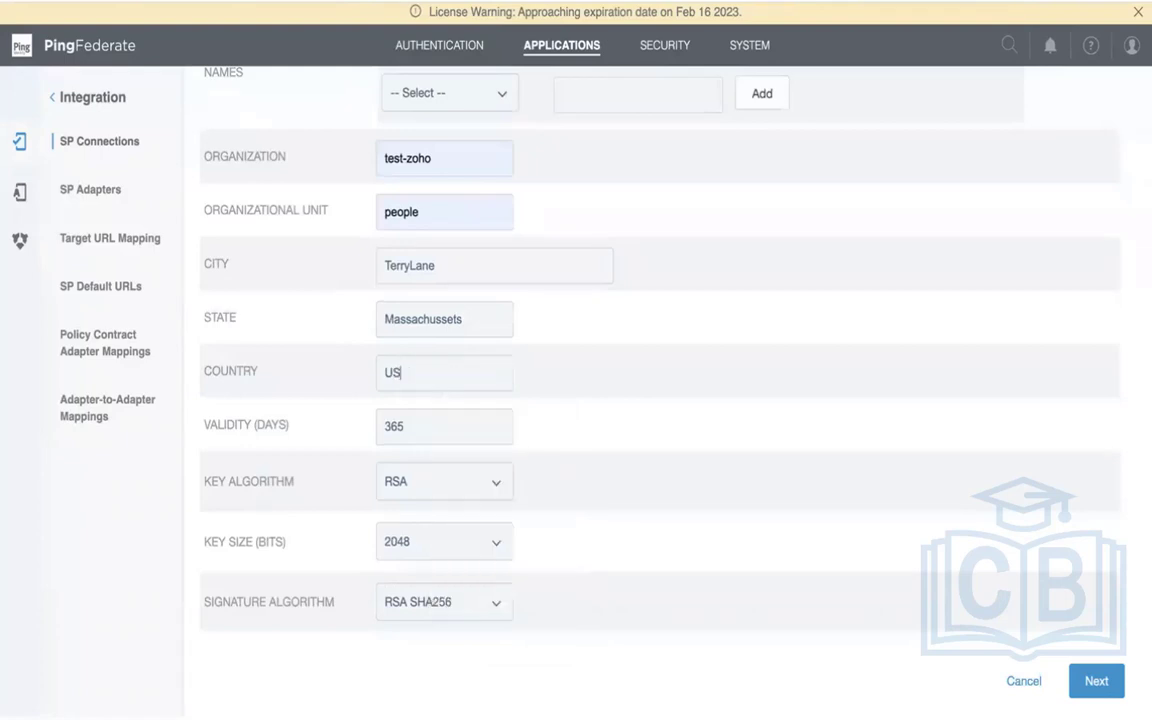
- Shorten the certificate's state to the abbreviation MA
{"action": "left_click", "coordinate": [468, 318]}
{"action": "key", "text": "BackSpace"}
{"action": "key", "text": "BackSpace"}
{"action": "key", "text": "BackSpace"}
{"action": "key", "text": "BackSpace"}
{"action": "key", "text": "BackSpace"}
{"action": "key", "text": "BackSpace"}
{"action": "key", "text": "BackSpace"}
{"action": "key", "text": "BackSpace"}
{"action": "key", "text": "BackSpace"}
{"action": "key", "text": "BackSpace"}
{"action": "key", "text": "BackSpace"}
{"action": "key", "text": "BackSpace"}
{"action": "type", "text": "A"}
- Save the new certificate as the active one, check its available actions, and return to the digital signature settings
{"action": "left_click", "coordinate": [1096, 684]}
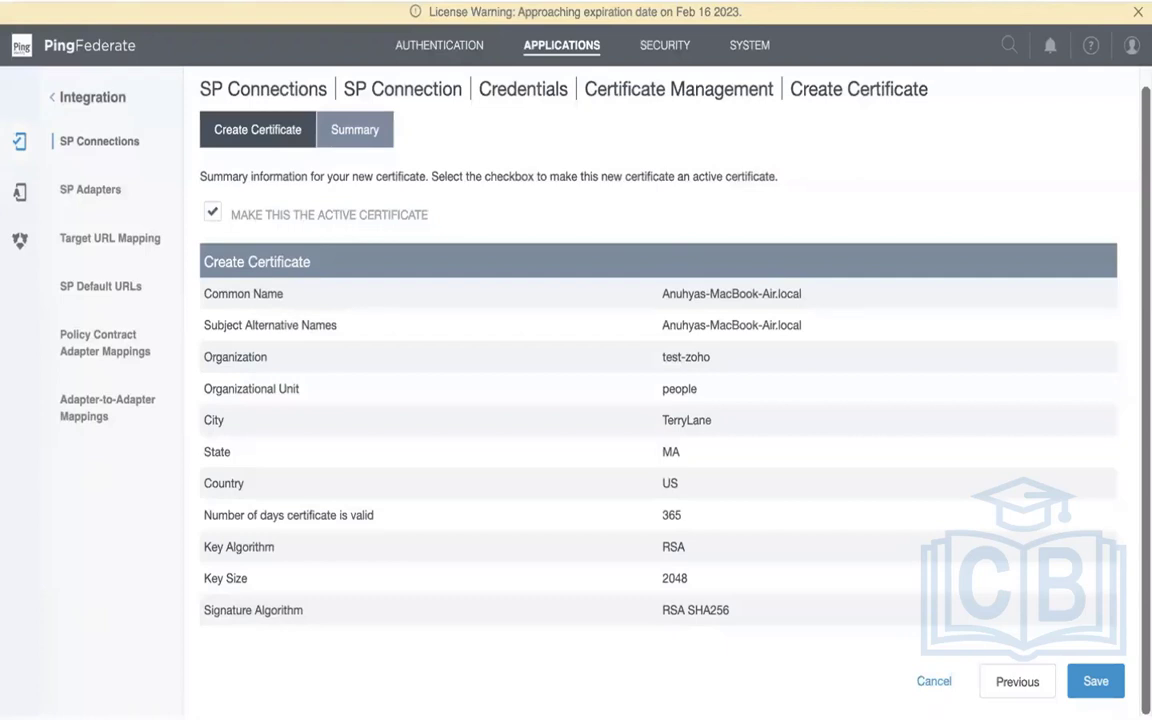
{"action": "left_click", "coordinate": [1096, 686]}
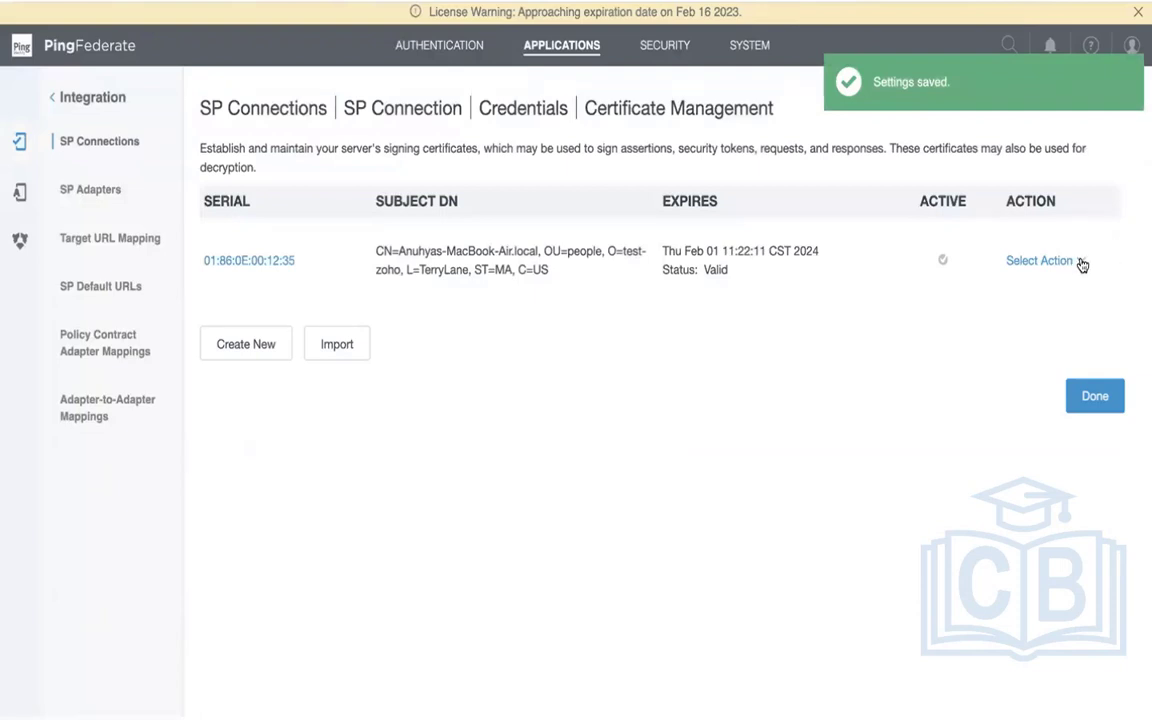
{"action": "left_click", "coordinate": [1040, 260]}
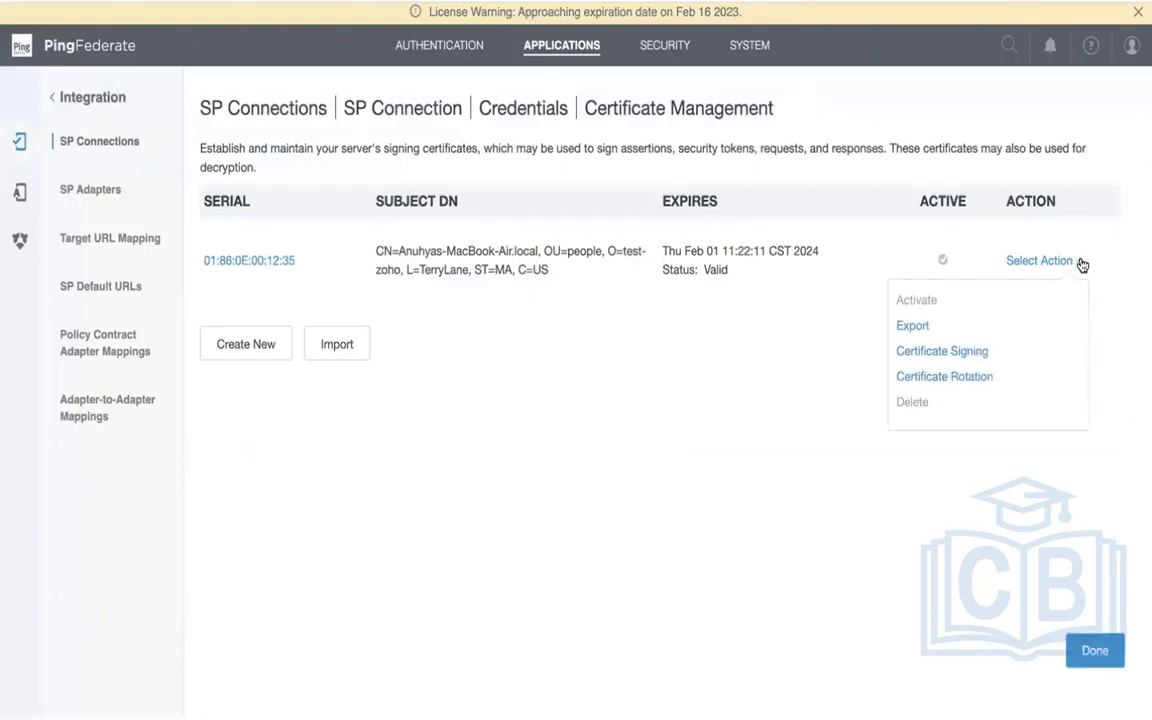
{"action": "left_click", "coordinate": [1081, 264]}
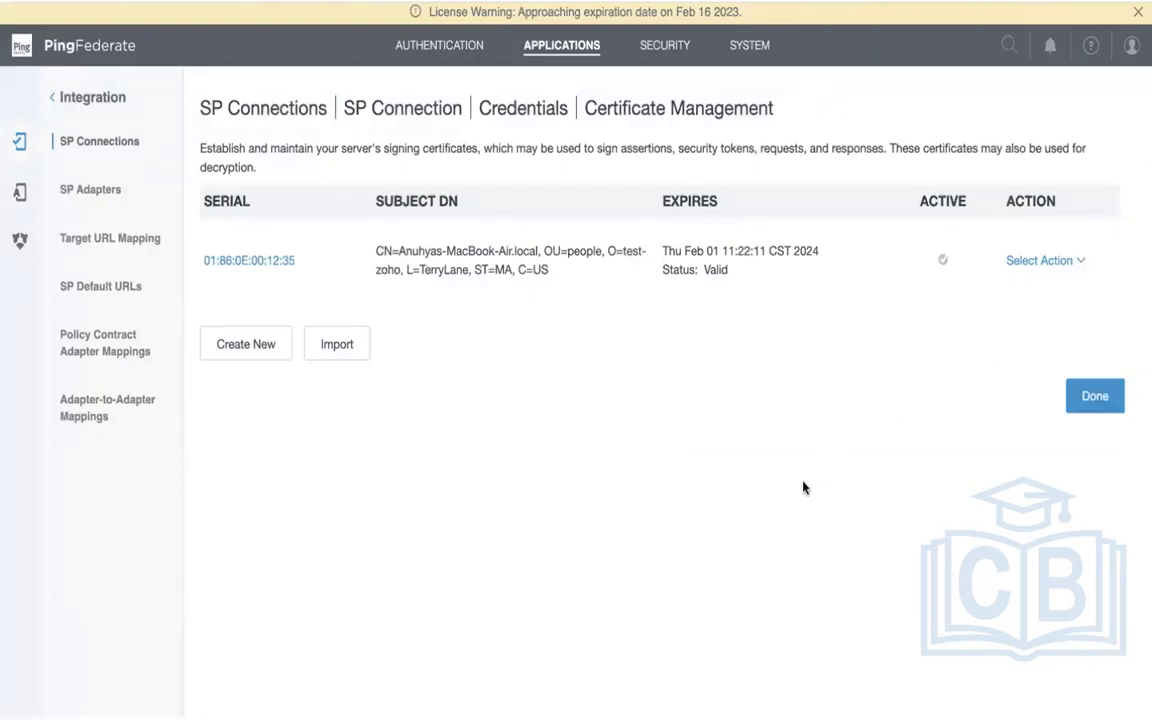
{"action": "left_click", "coordinate": [1096, 406]}
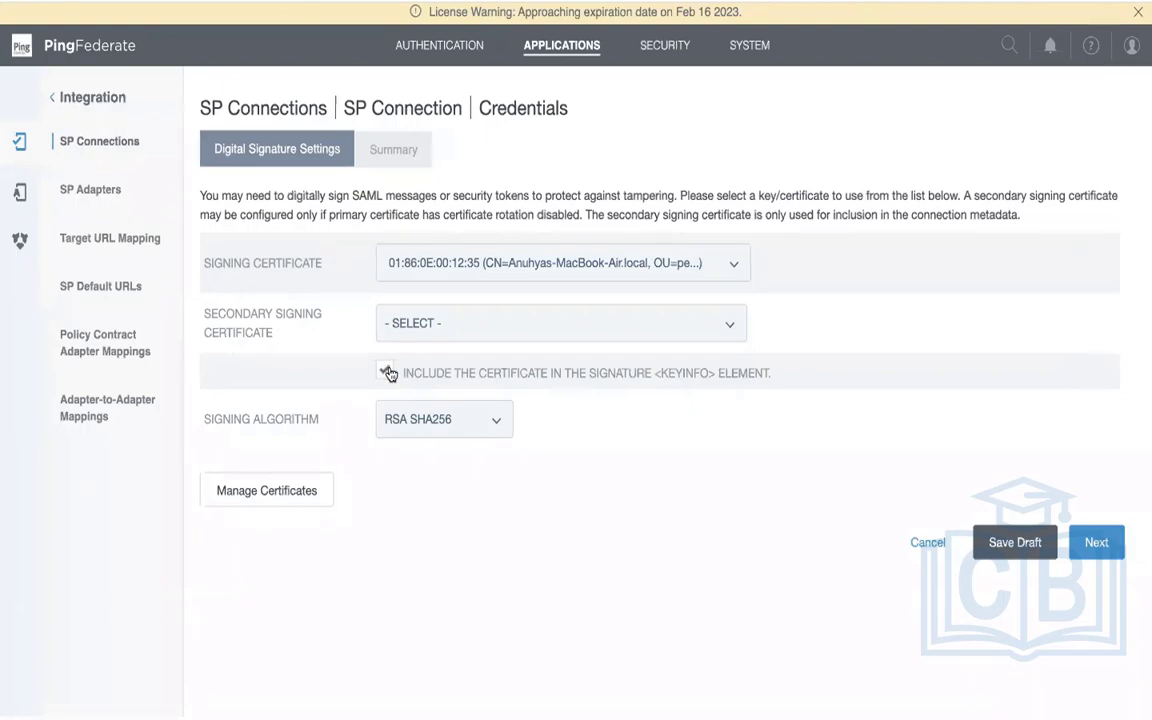
- Sign with the new certificate, include it in KeyInfo and the raw key in KeyValue, keep RSA SHA256, and proceed to the summary
{"action": "left_click", "coordinate": [386, 372]}
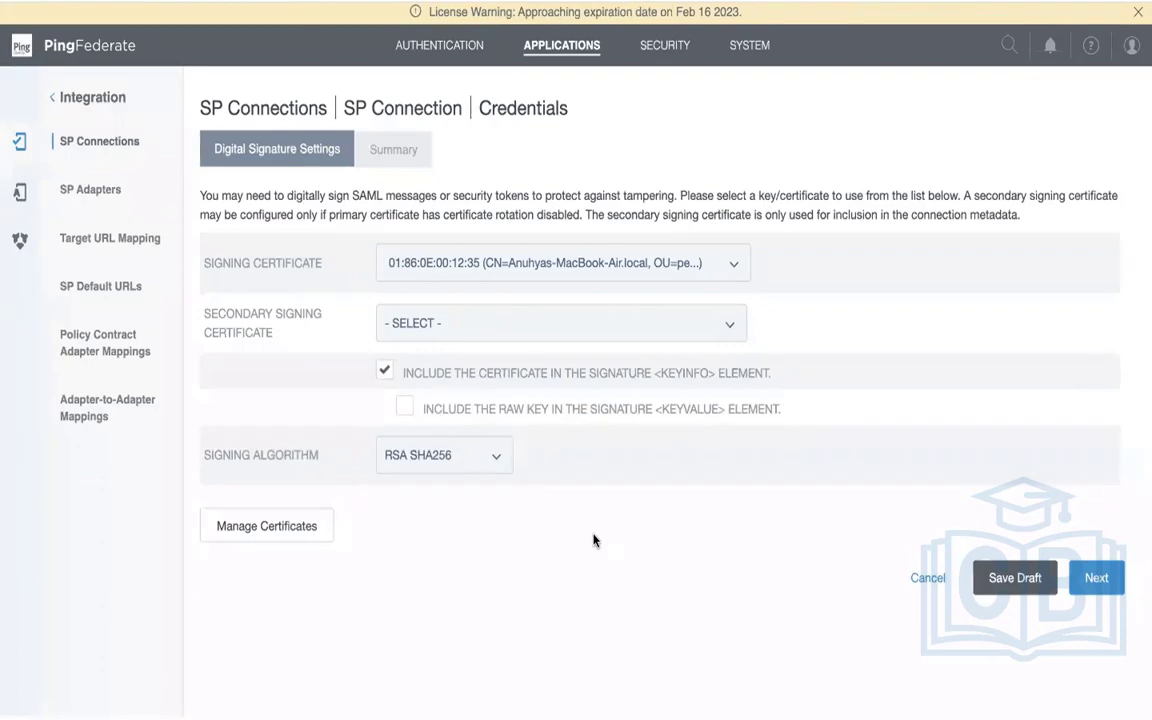
{"action": "left_click", "coordinate": [406, 407]}
{"action": "left_click", "coordinate": [490, 455]}
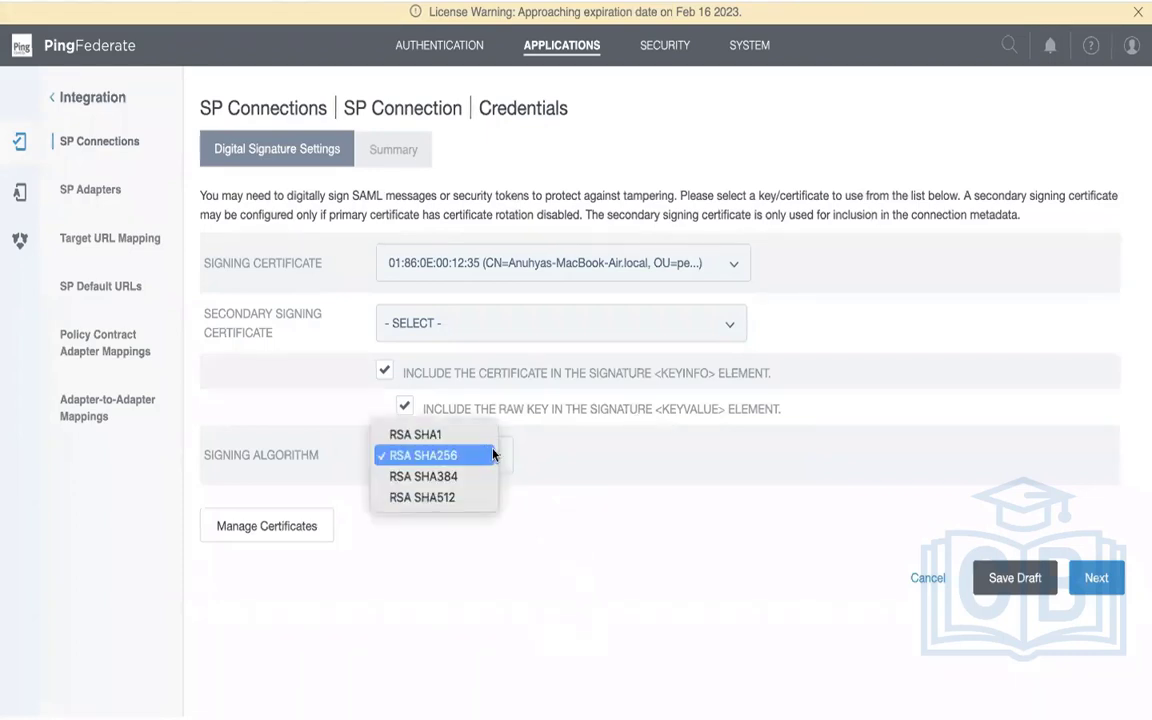
{"action": "left_click", "coordinate": [486, 458]}
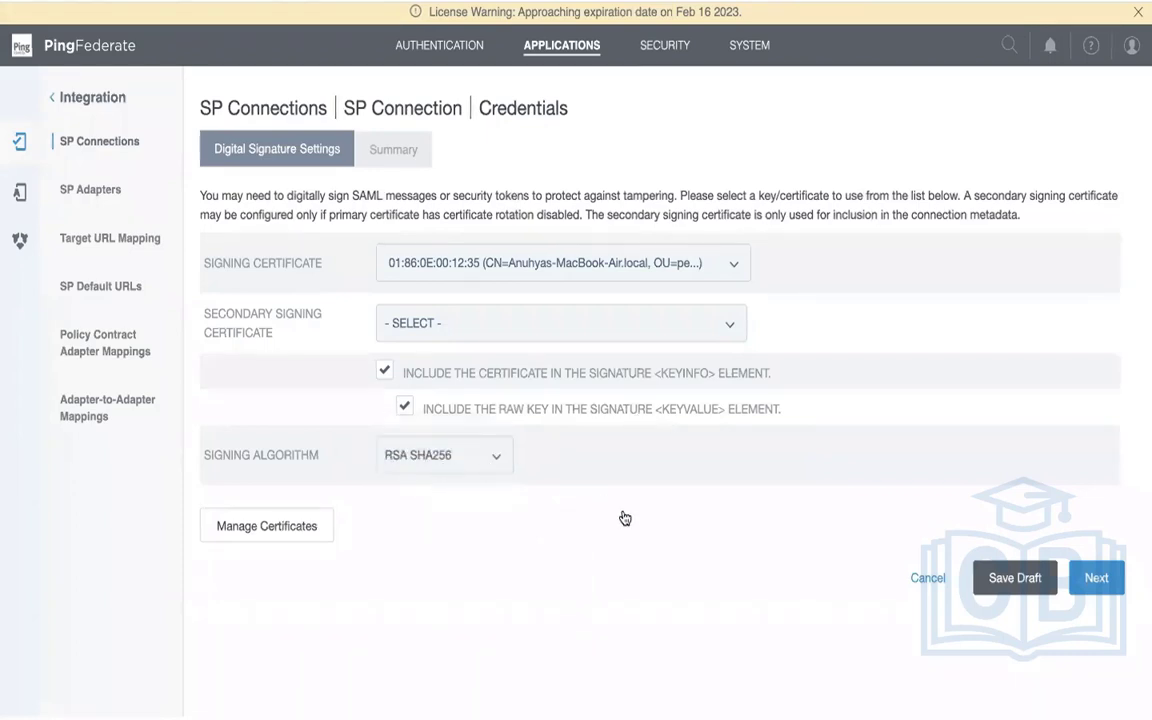
{"action": "left_click", "coordinate": [1095, 570]}
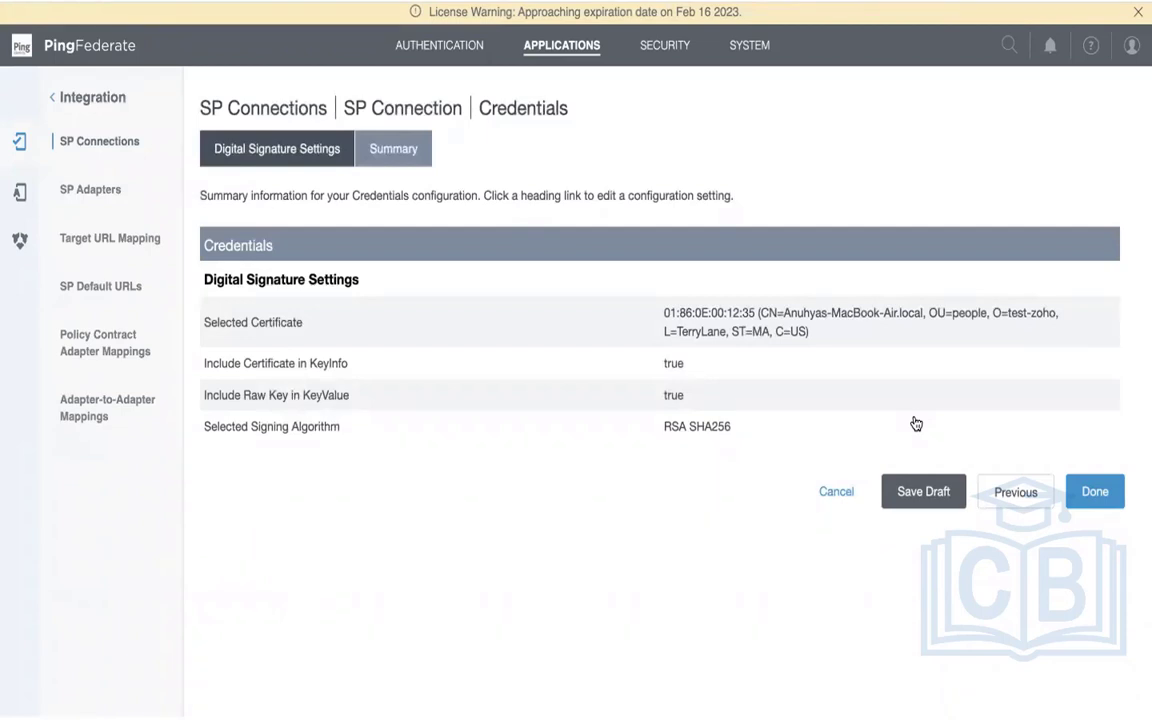
- Finish the signing credentials, save the SP connection from its activation summary, and reopen test-sp1
{"action": "left_click", "coordinate": [1092, 490]}
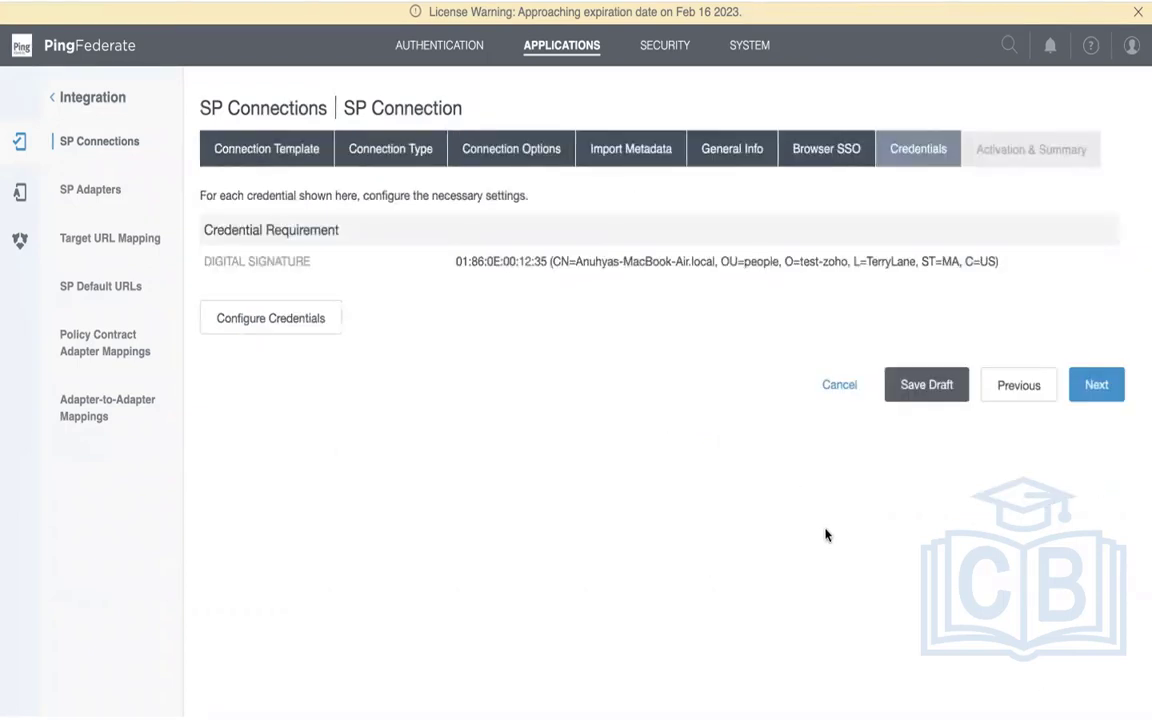
{"action": "left_click", "coordinate": [1096, 386]}
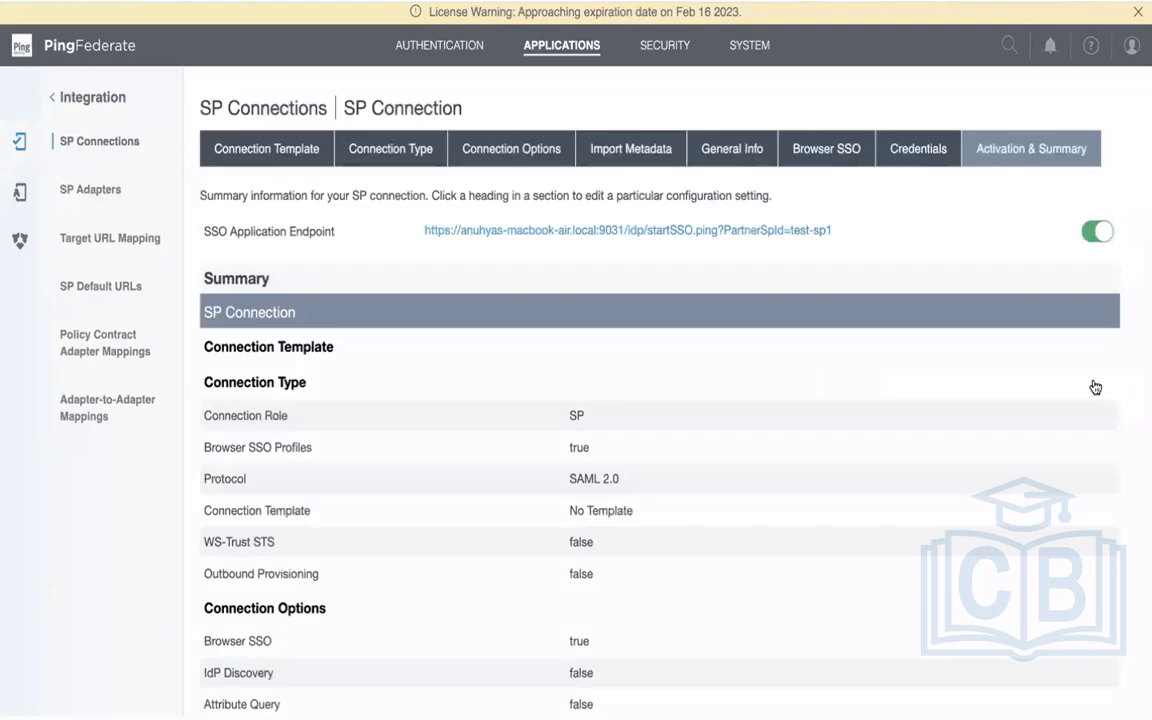
{"action": "scroll", "coordinate": [804, 520], "scroll_direction": "down", "scroll_amount": 2}
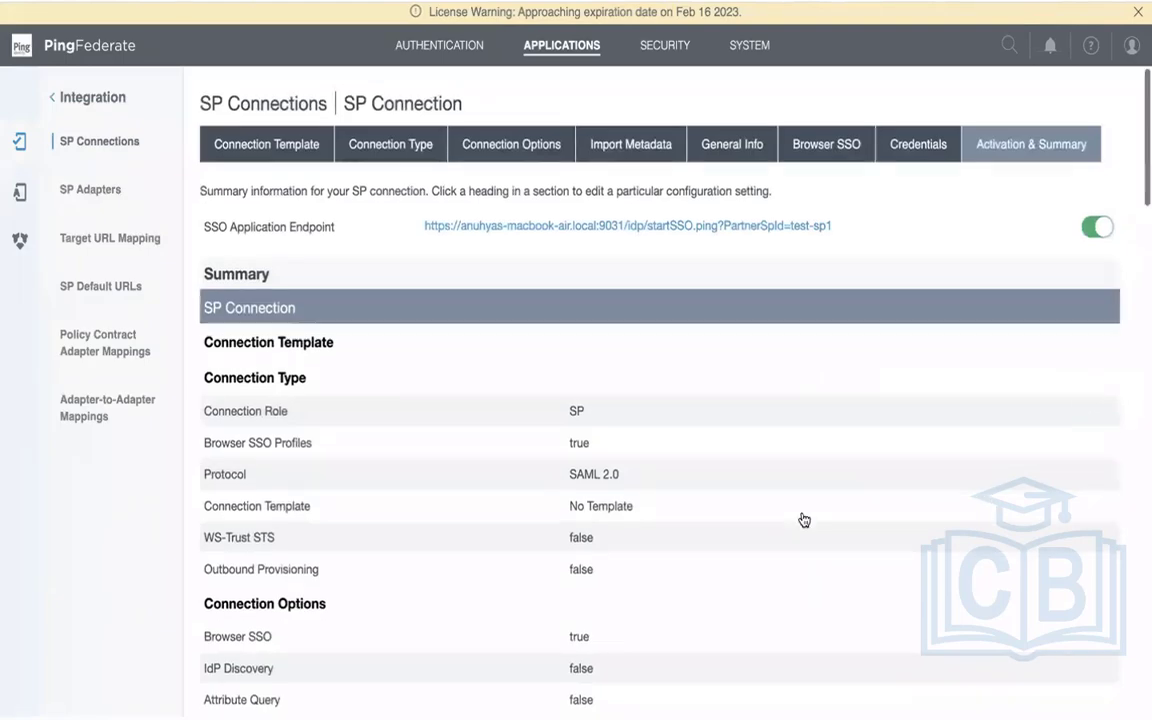
{"action": "scroll", "coordinate": [804, 520], "scroll_direction": "down", "scroll_amount": 10}
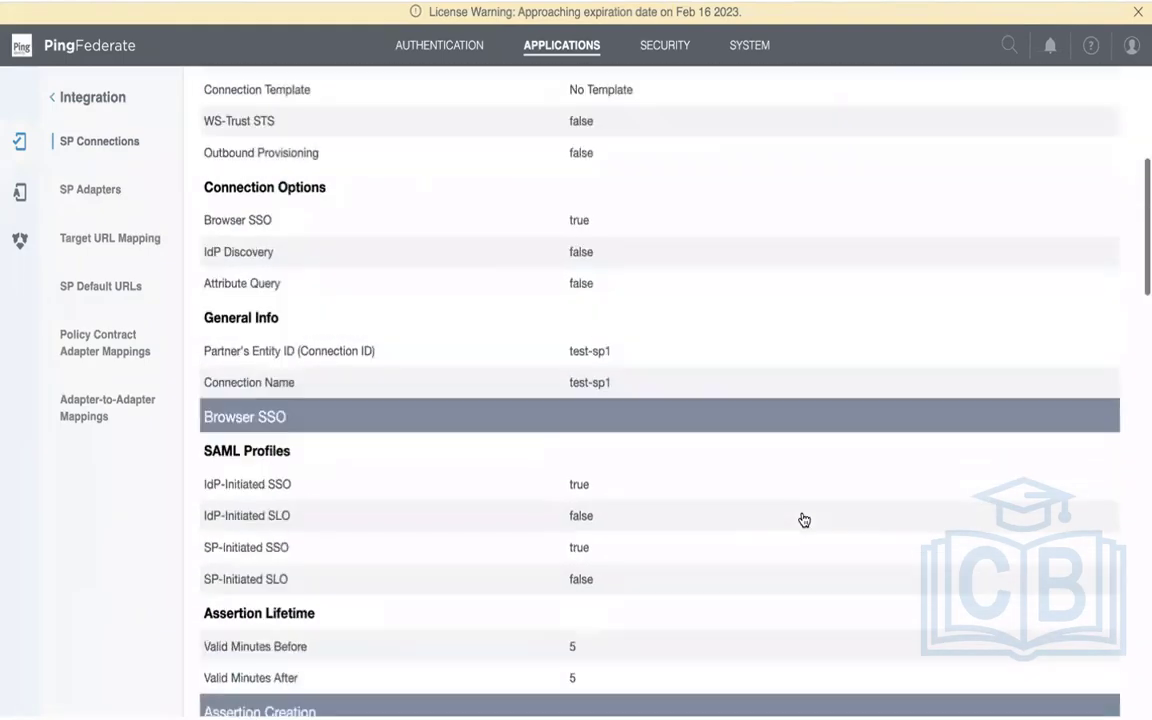
{"action": "scroll", "coordinate": [804, 520], "scroll_direction": "up", "scroll_amount": 8}
{"action": "scroll", "coordinate": [804, 520], "scroll_direction": "down", "scroll_amount": 2}
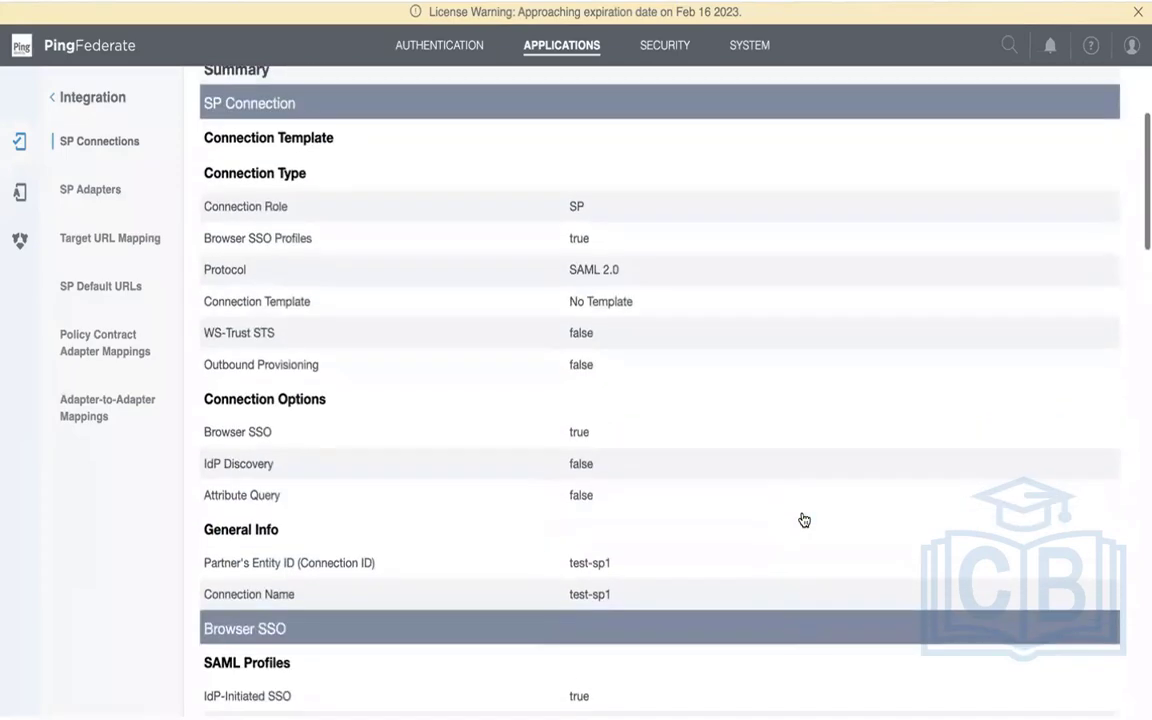
{"action": "scroll", "coordinate": [804, 520], "scroll_direction": "down", "scroll_amount": 20}
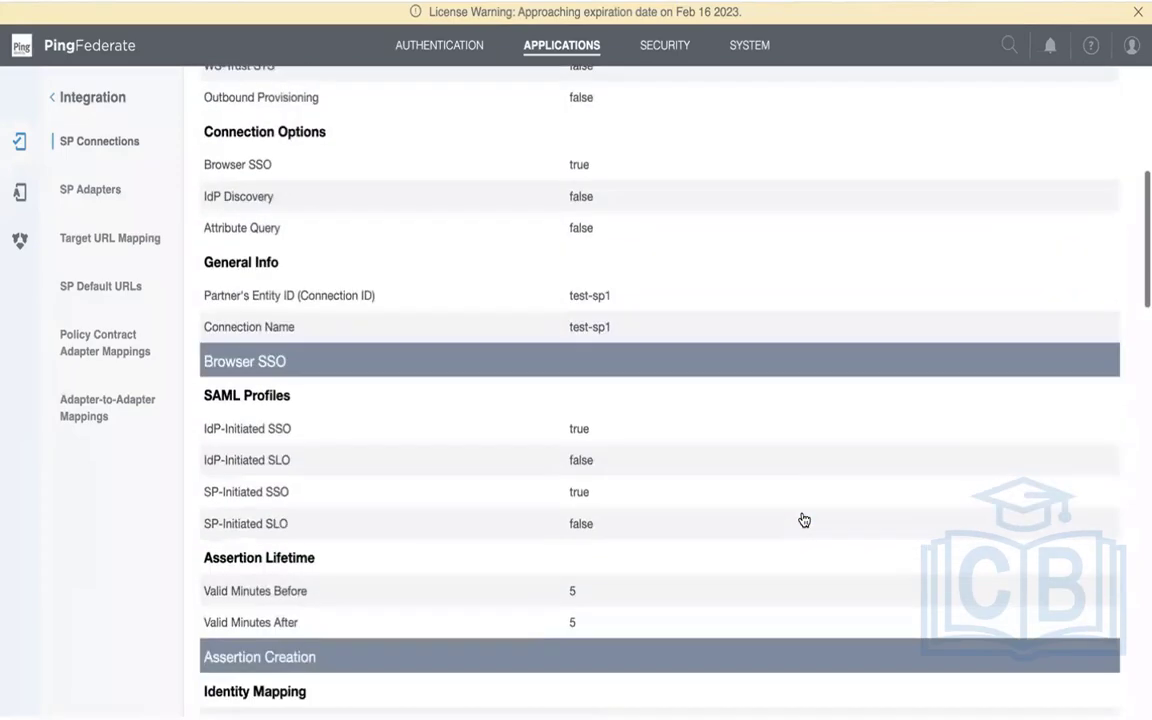
{"action": "scroll", "coordinate": [804, 520], "scroll_direction": "down", "scroll_amount": 10}
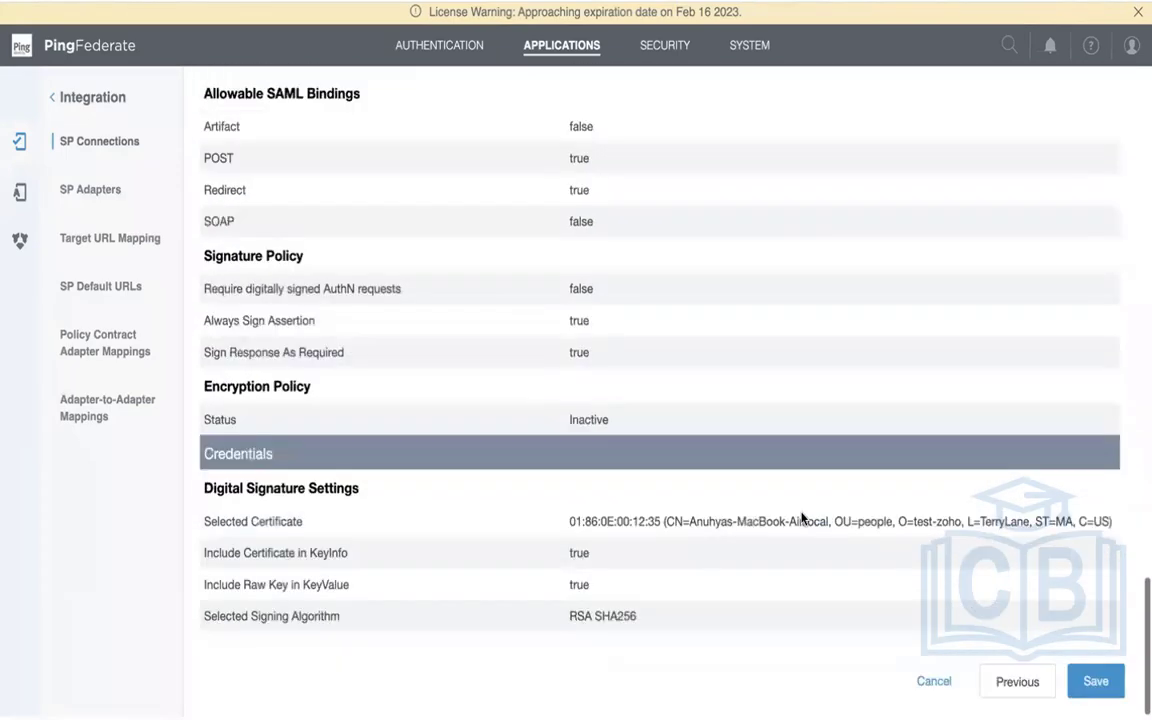
{"action": "left_click", "coordinate": [1113, 682]}
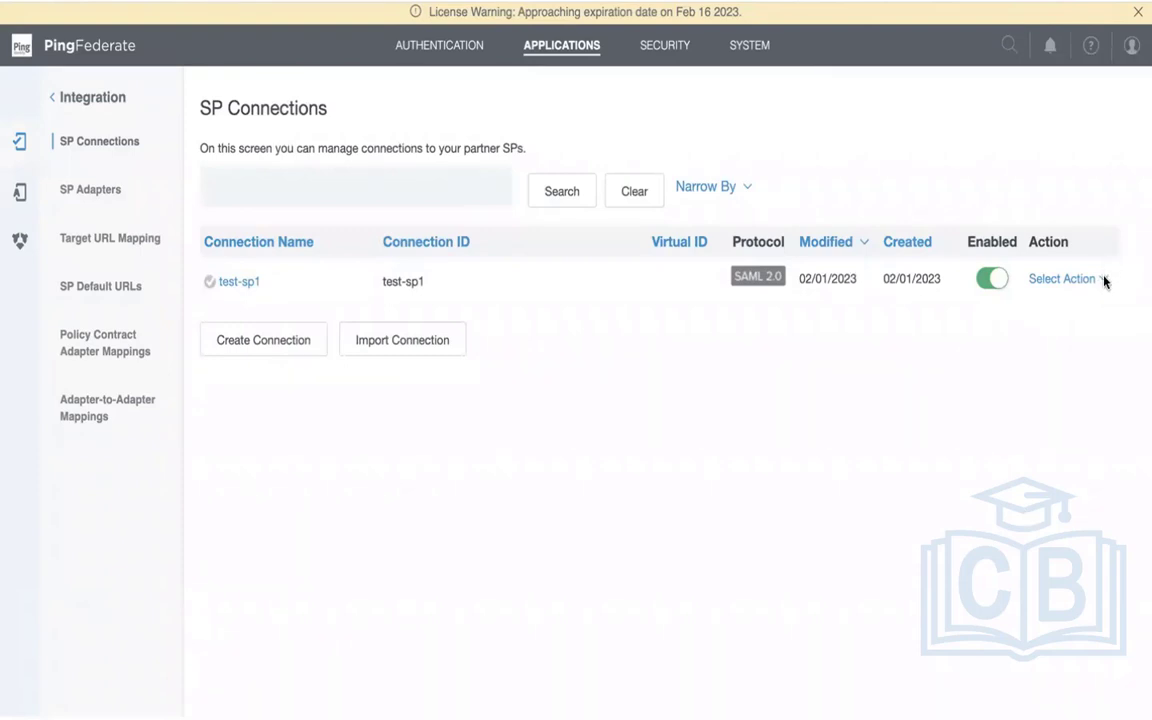
{"action": "left_click", "coordinate": [247, 282]}
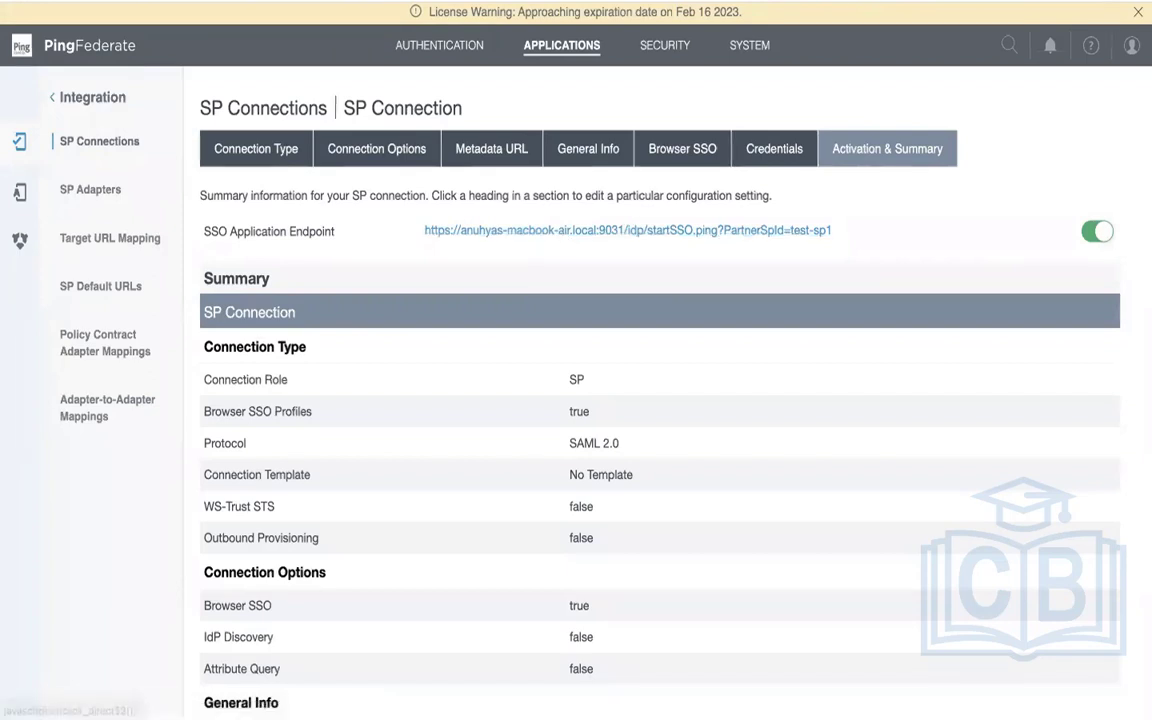
- Search the web for "saml tracer chrome" in a new browser page
{"action": "mouse_move", "coordinate": [560, 715]}
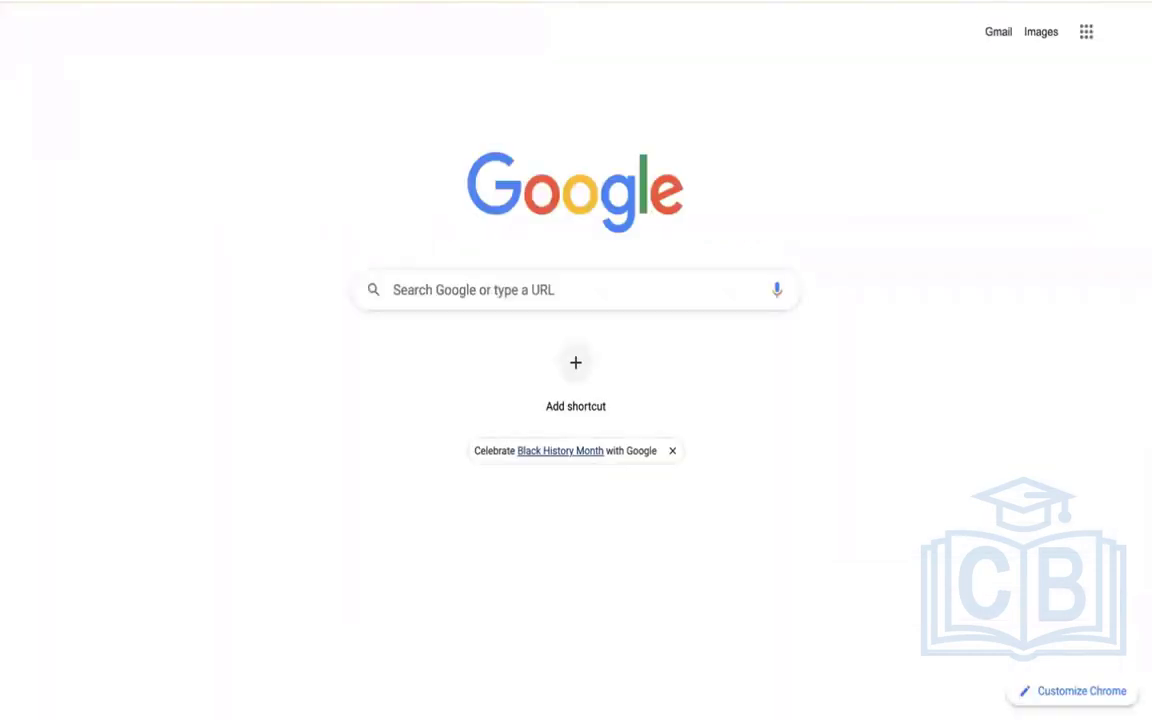
{"action": "key", "text": "super+l"}
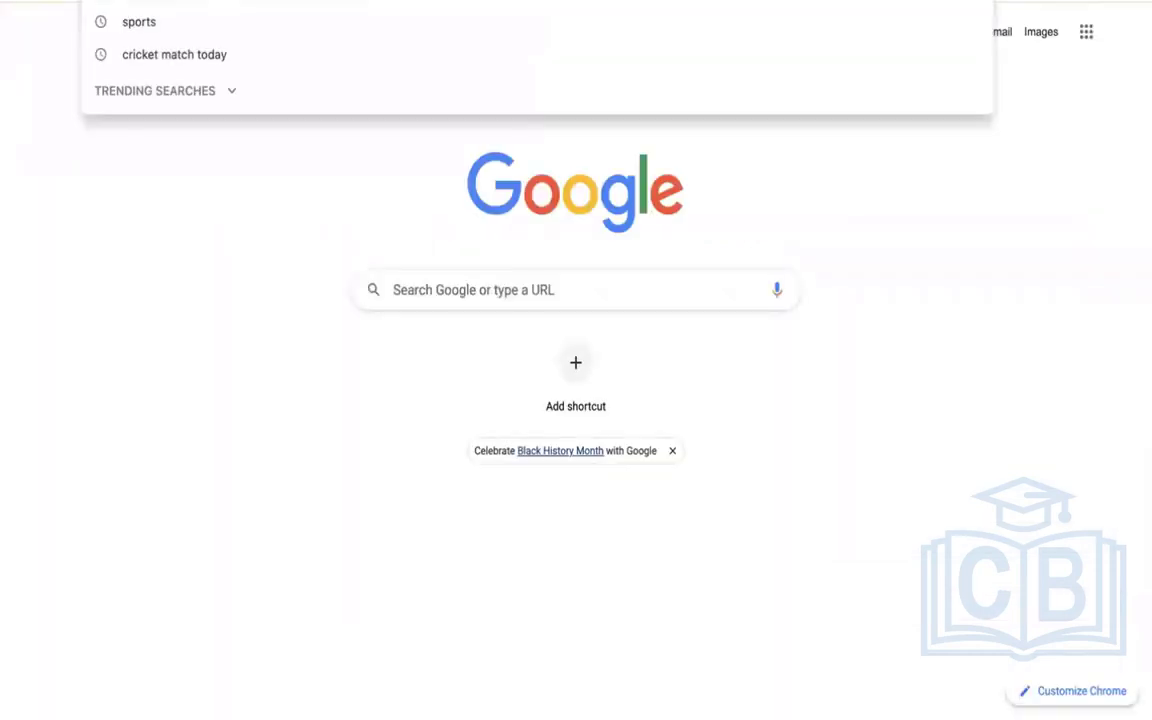
{"action": "type", "text": "saml t"}
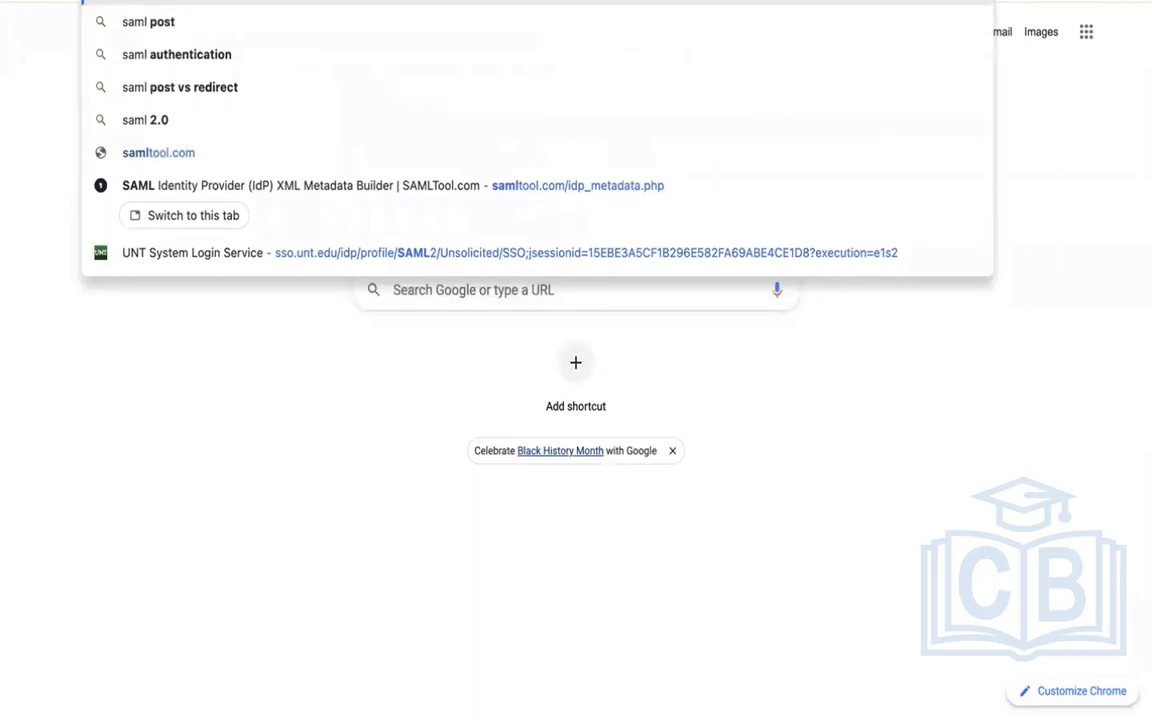
{"action": "type", "text": "racer"}
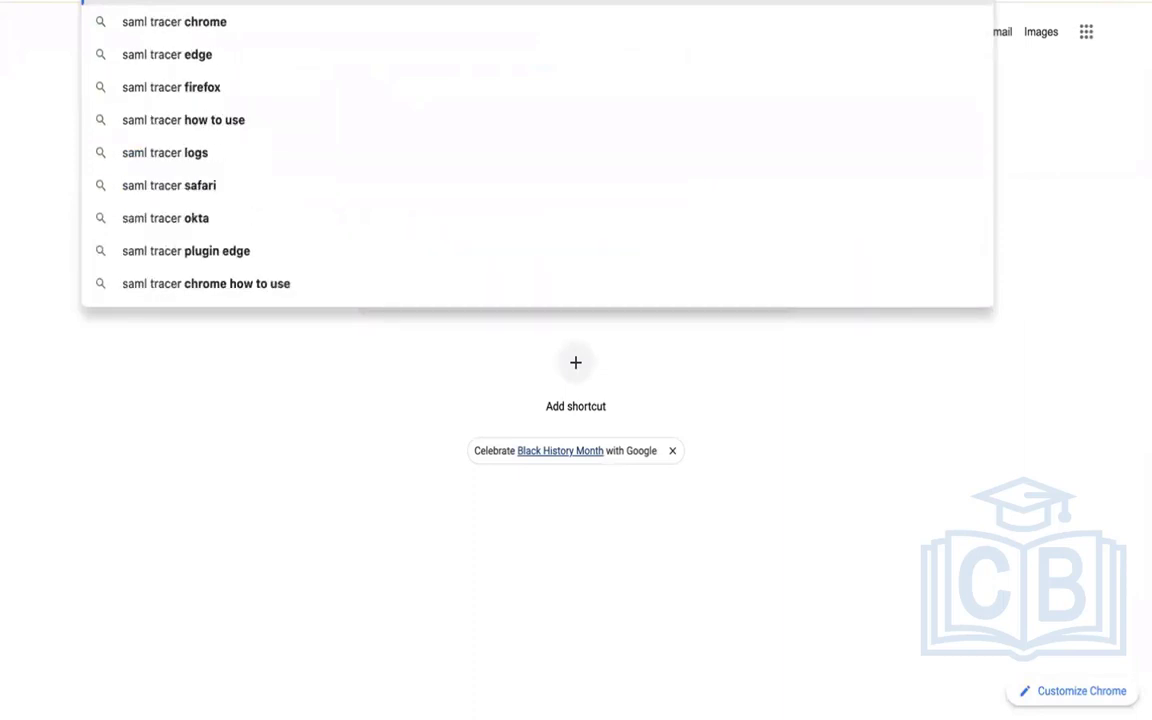
{"action": "key", "text": "Down"}
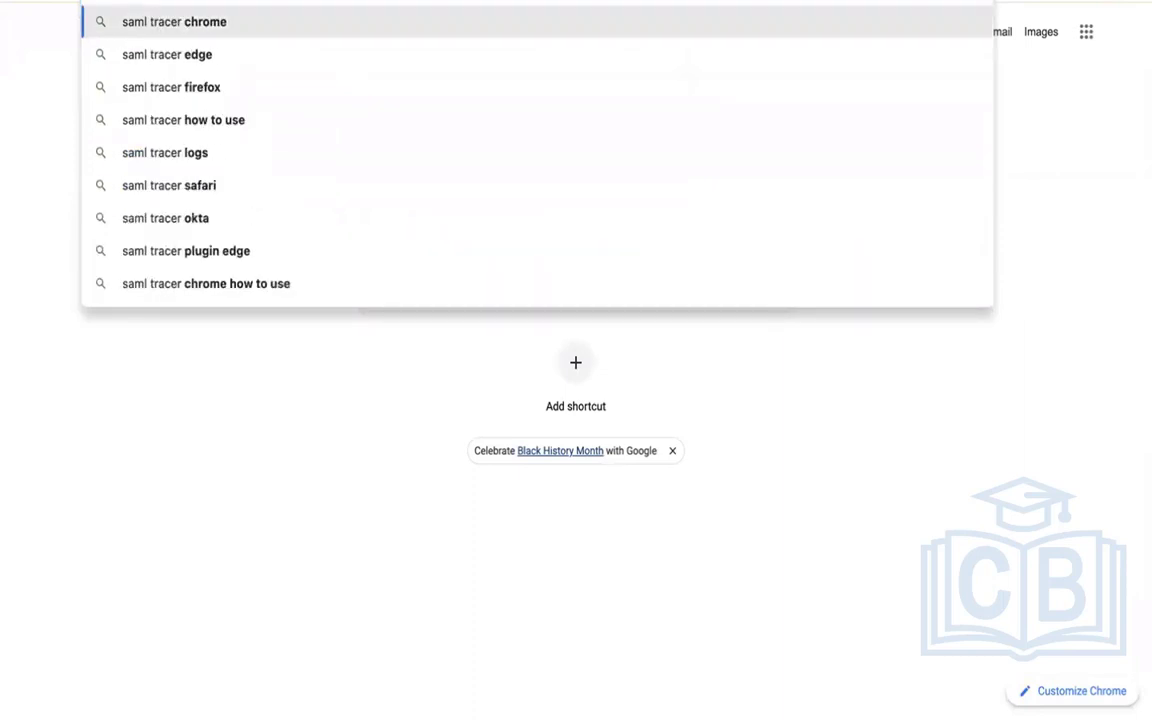
{"action": "key", "text": "Return"}
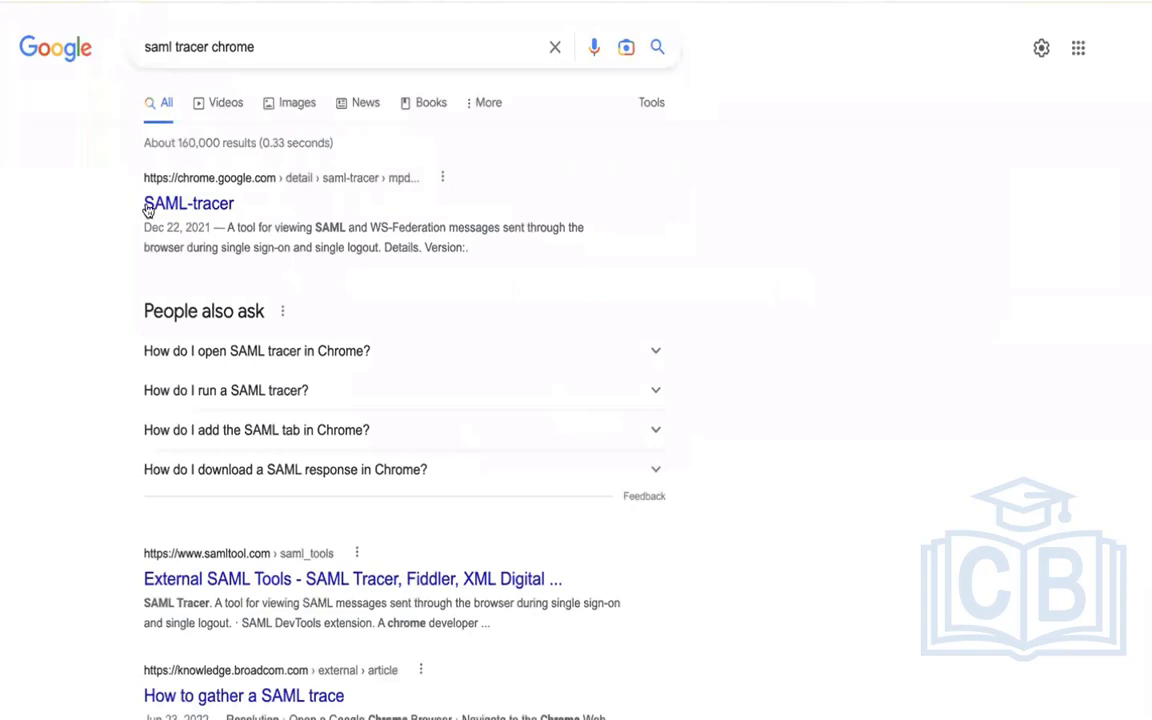
- Open the SAML-tracer page in the Chrome Web Store and add the extension to Chrome
{"action": "left_click", "coordinate": [207, 201]}
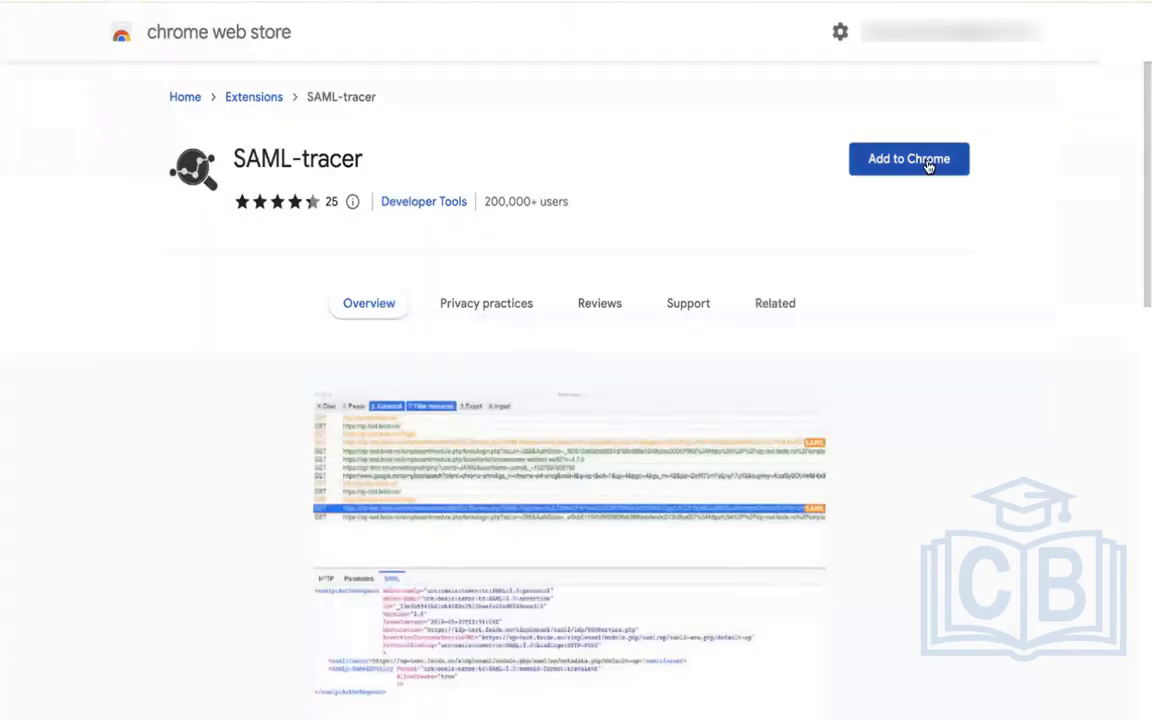
{"action": "left_click", "coordinate": [928, 163]}
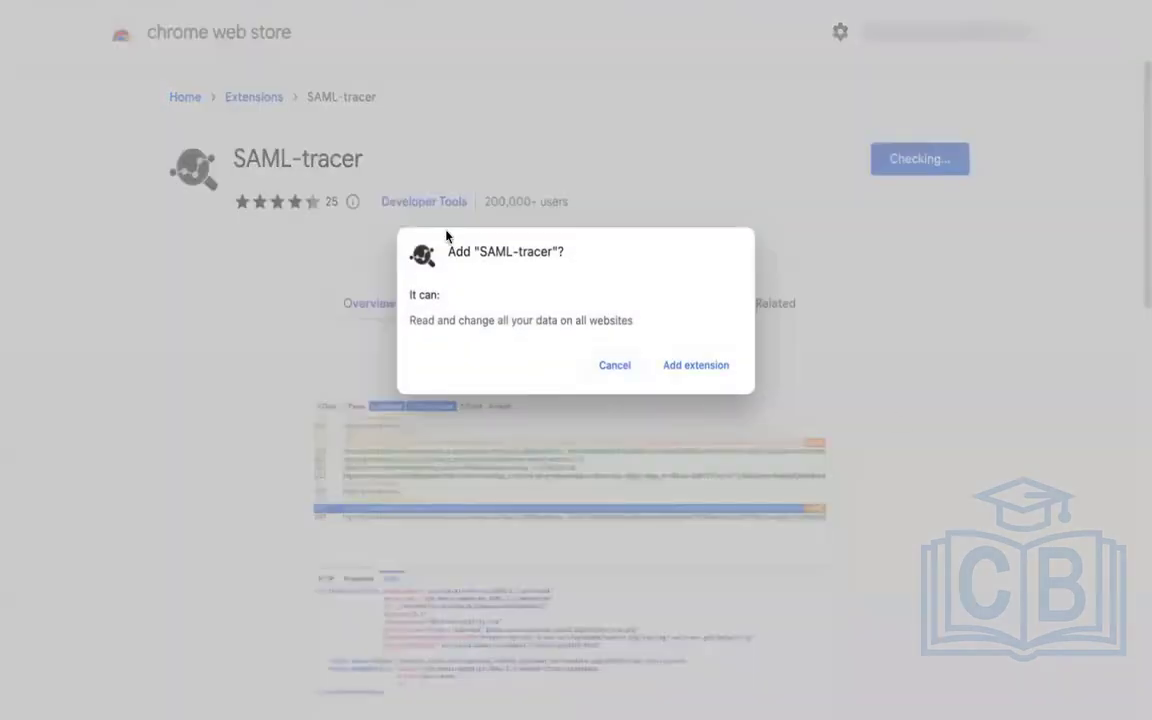
{"action": "left_click", "coordinate": [702, 366]}
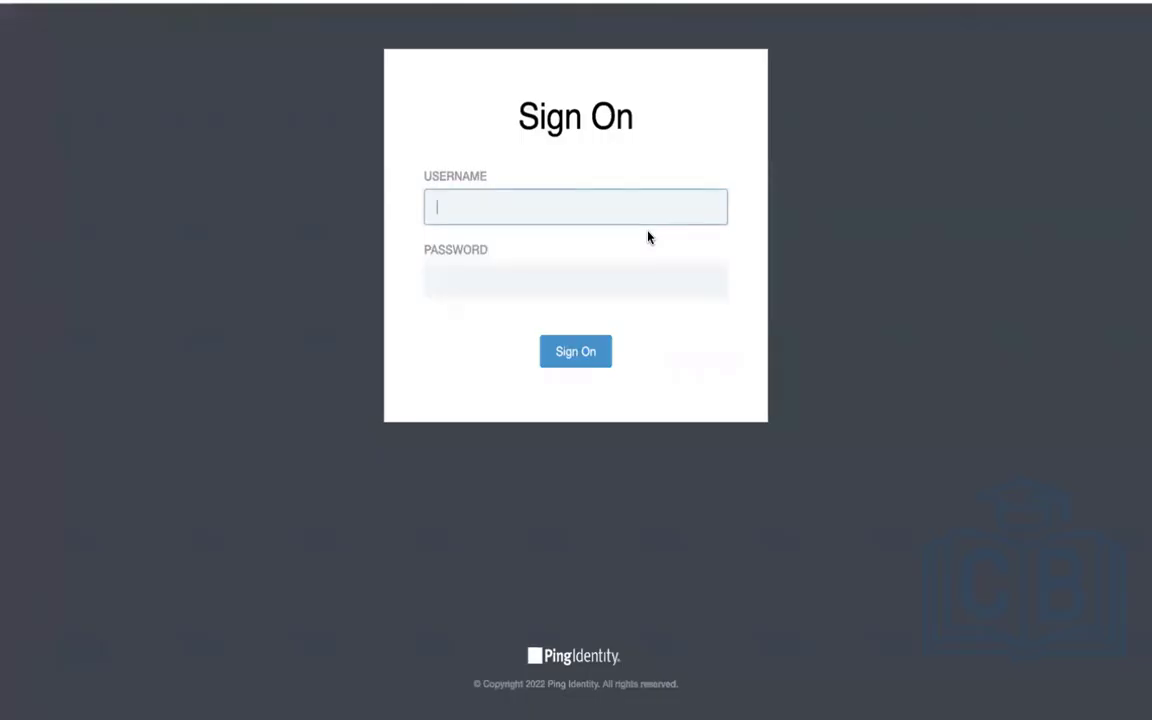
{"action": "type", "text": "Administratoo"}
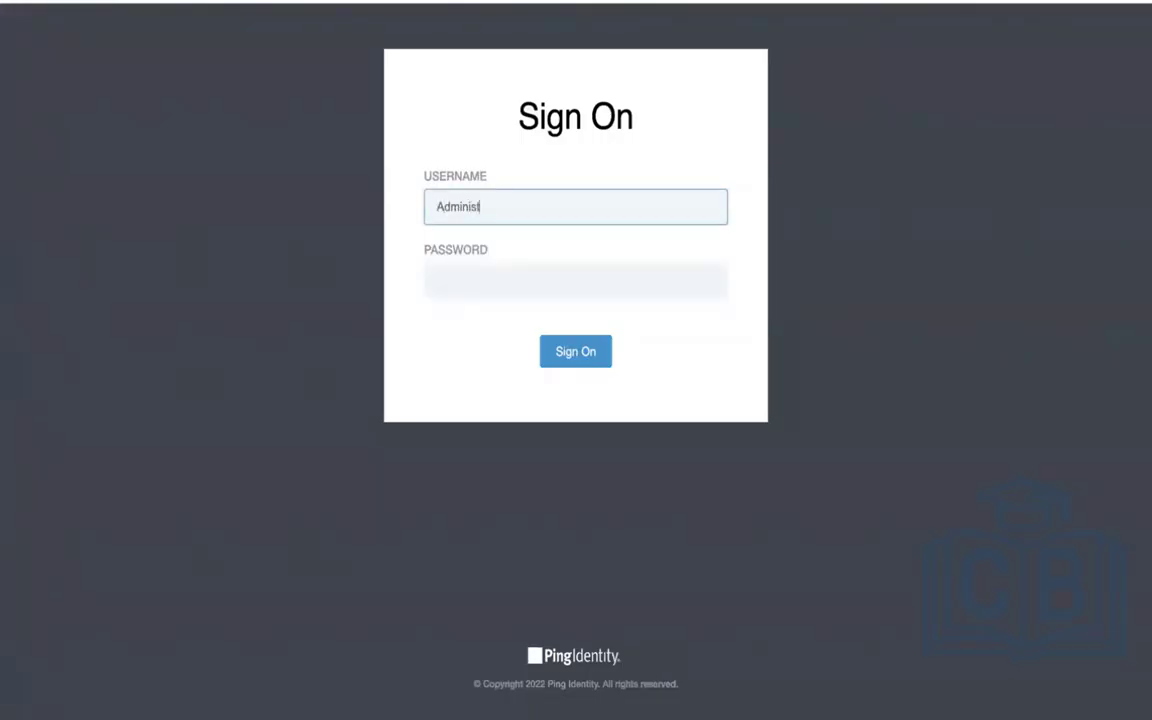
{"action": "key", "text": "BackSpace"}
{"action": "key", "text": "BackSpace"}
{"action": "key", "text": "BackSpace"}
{"action": "key", "text": "BackSpace"}
{"action": "key", "text": "BackSpace"}
{"action": "key", "text": "BackSpace"}
{"action": "key", "text": "BackSpace"}
{"action": "key", "text": "BackSpace"}
{"action": "key", "text": "BackSpace"}
{"action": "key", "text": "BackSpace"}
{"action": "key", "text": "BackSpace"}
{"action": "key", "text": "BackSpace"}
{"action": "key", "text": "BackSpace"}
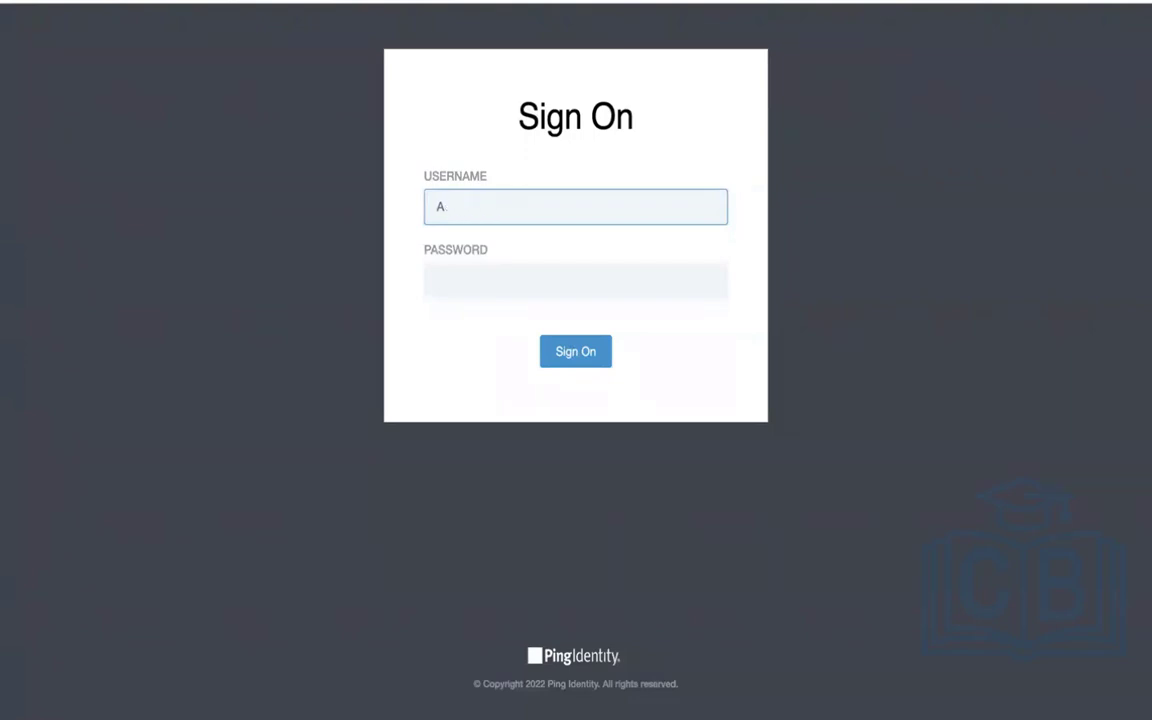
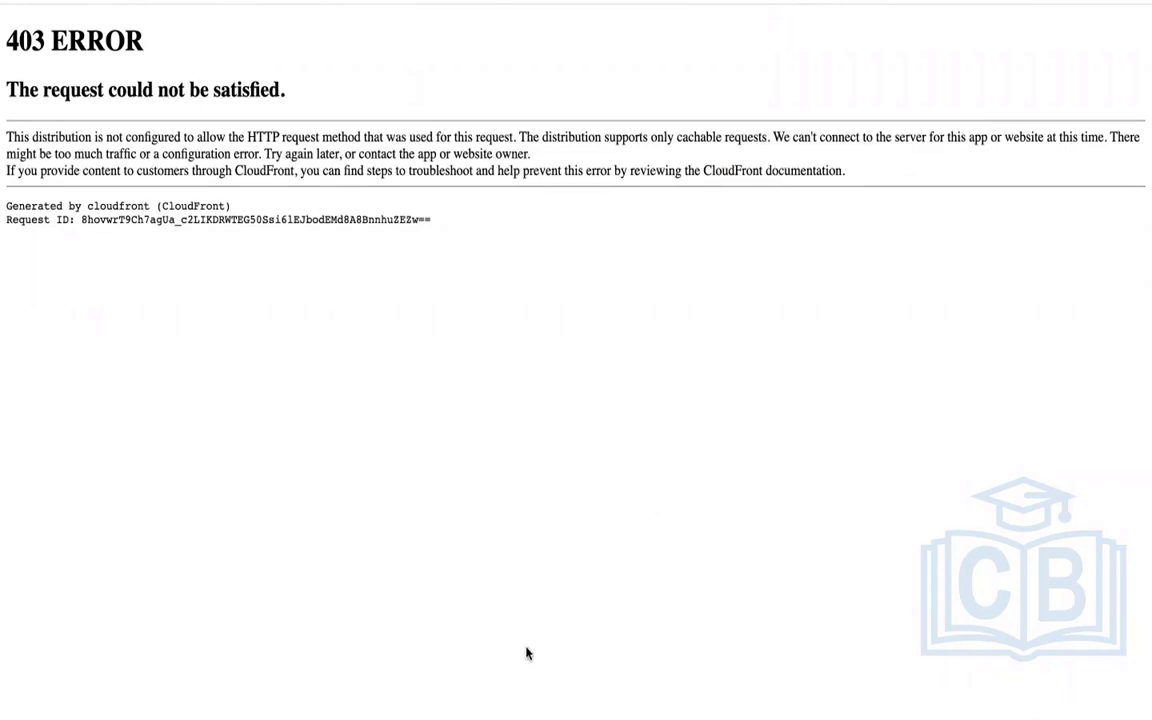
- Pin the SAML-tracer extension in Chrome, launch it, and take its window out of full screen
{"action": "mouse_move", "coordinate": [351, 712]}
{"action": "left_click", "coordinate": [928, 3]}
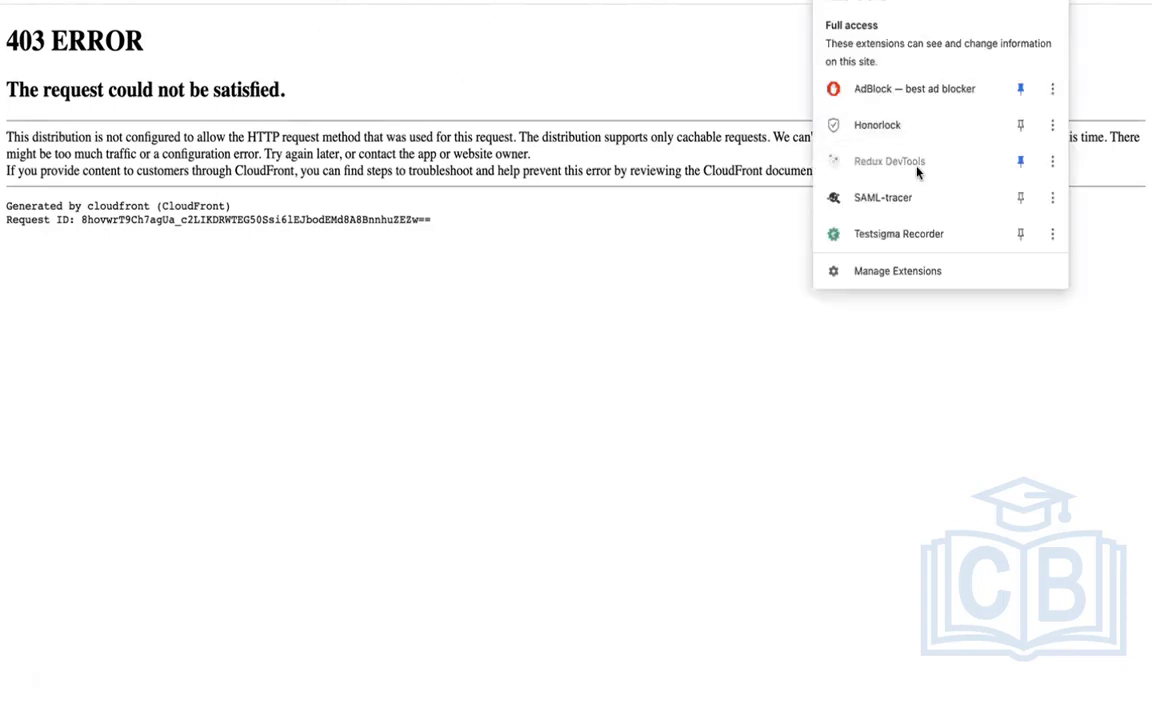
{"action": "left_click", "coordinate": [602, 211]}
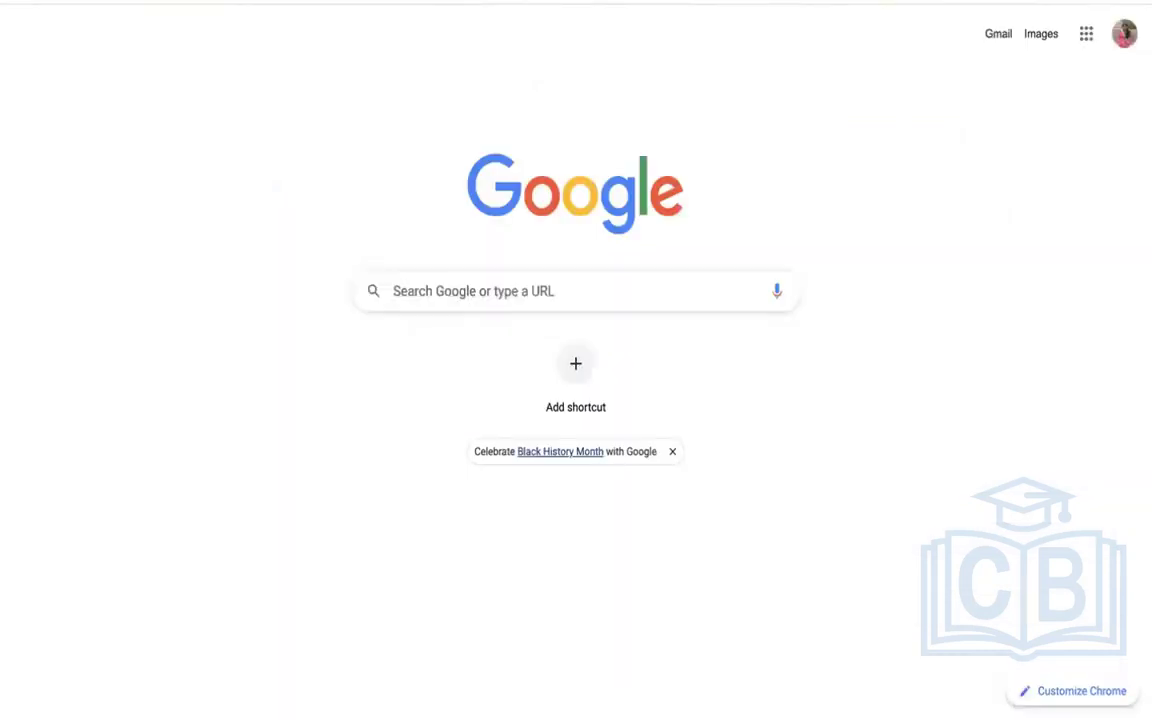
{"action": "left_click", "coordinate": [1050, 2]}
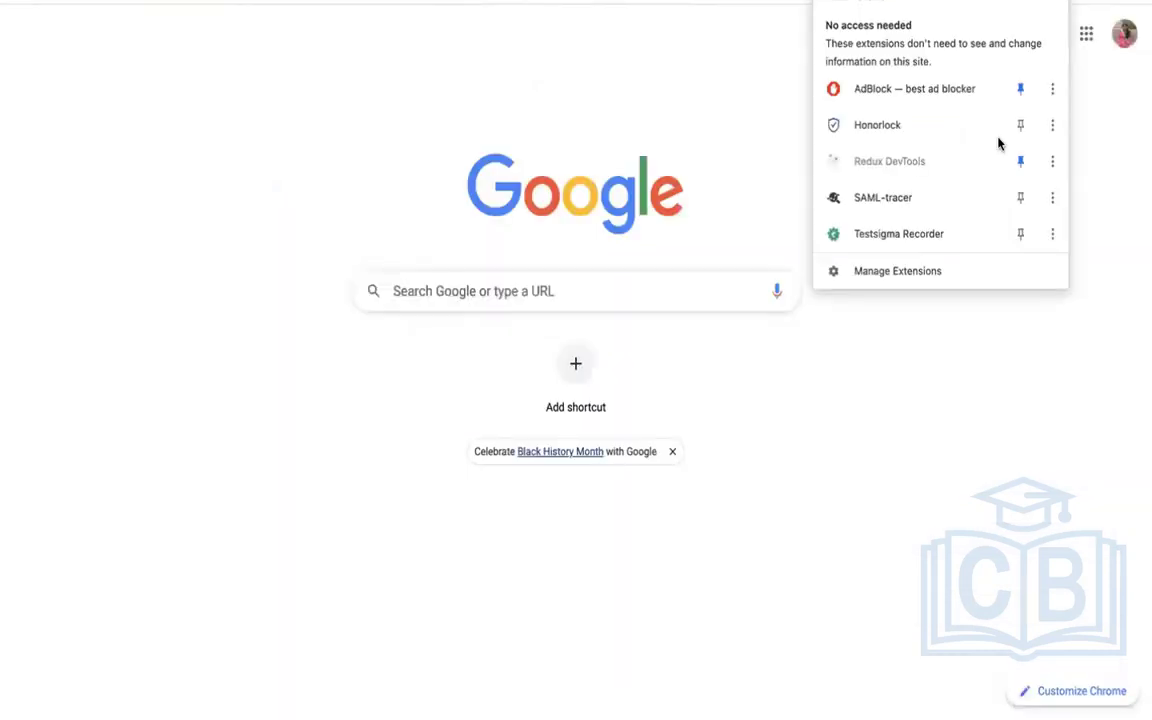
{"action": "left_click", "coordinate": [1021, 199]}
{"action": "left_click", "coordinate": [874, 197]}
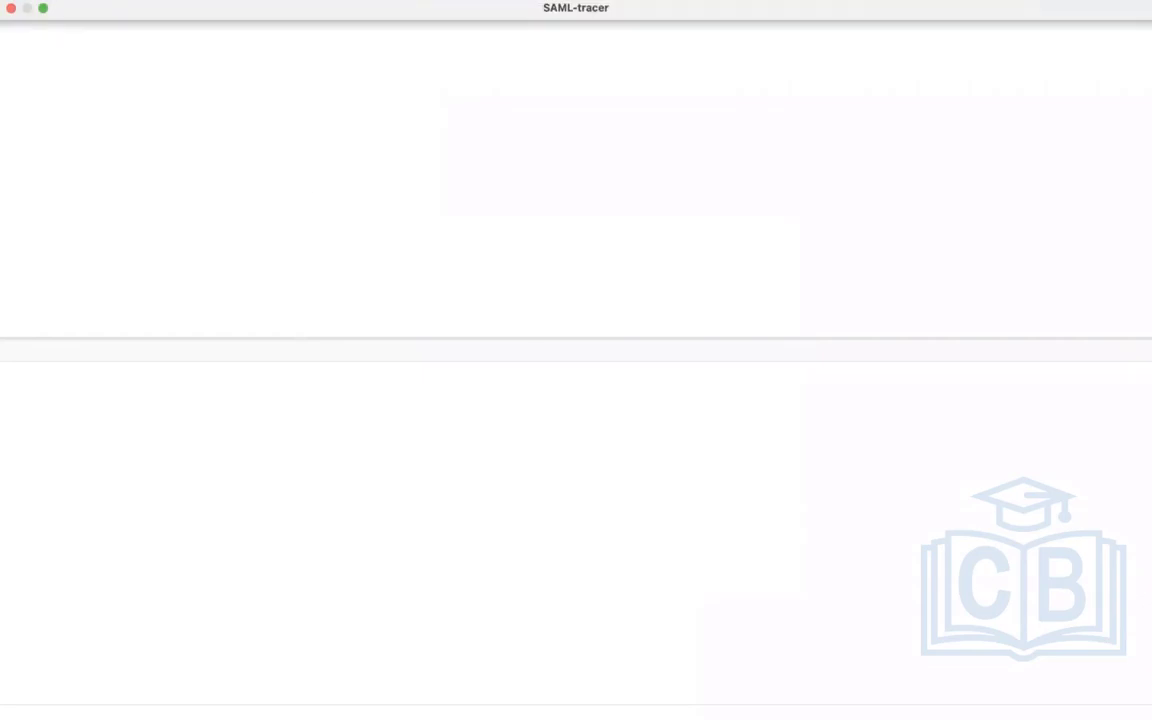
{"action": "left_click", "coordinate": [43, 11]}
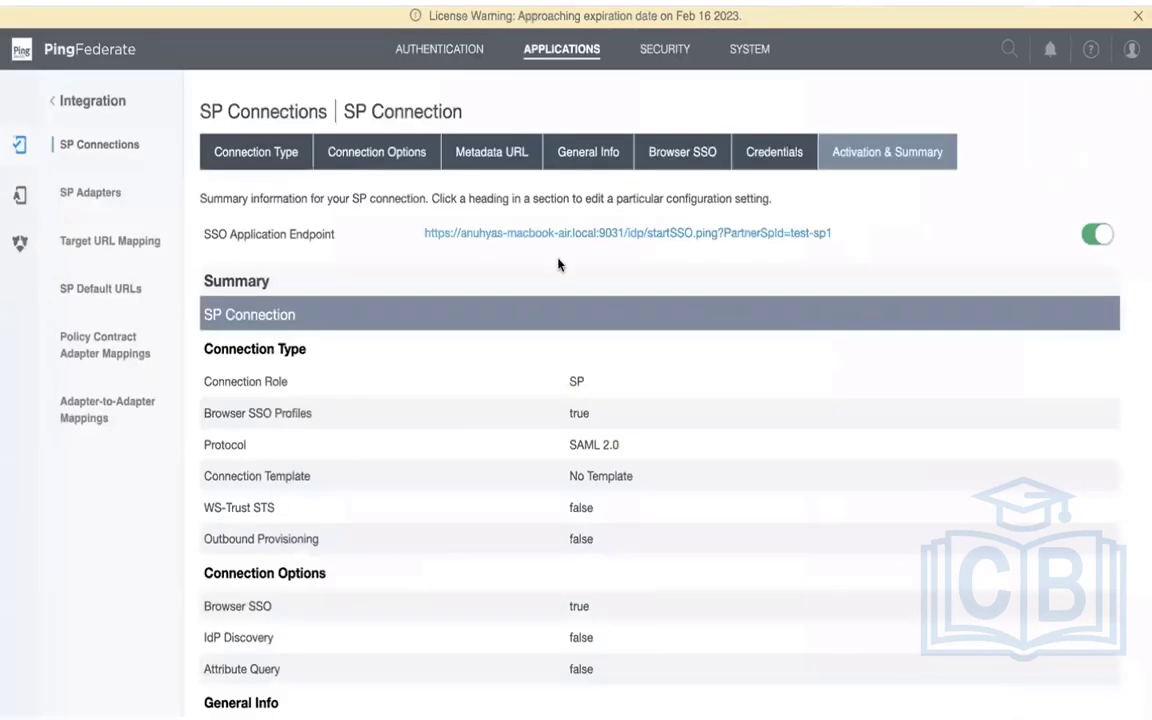
{"action": "left_click", "coordinate": [528, 233]}
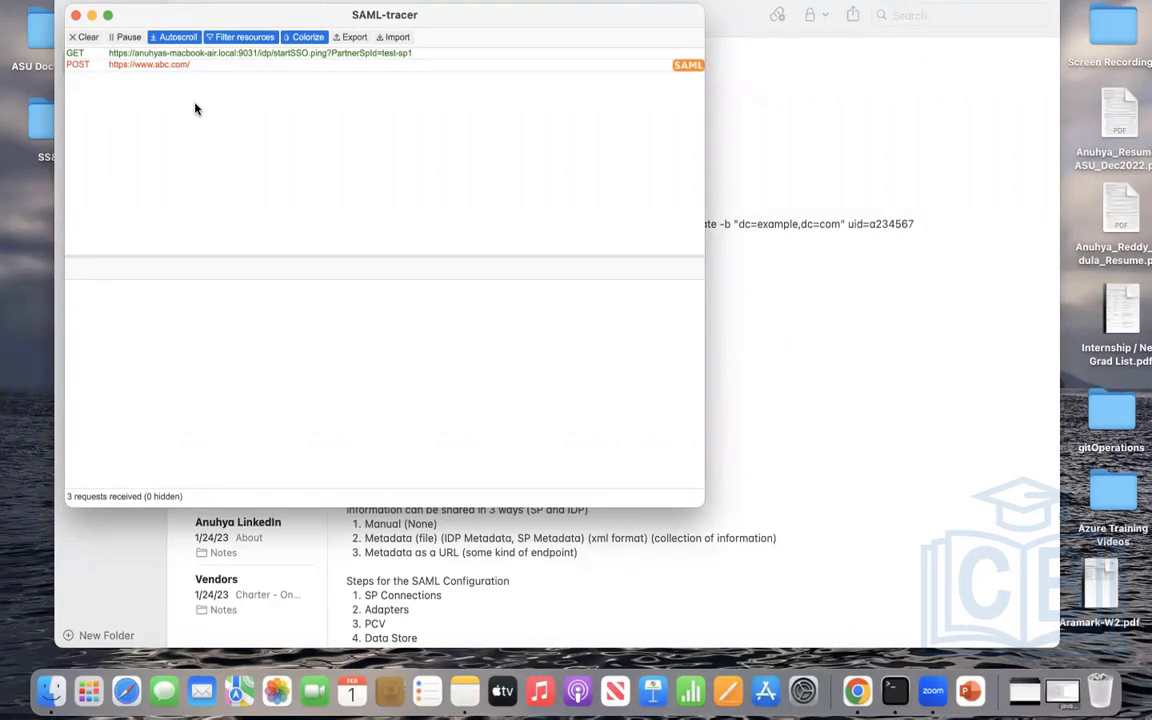
{"action": "left_click", "coordinate": [138, 66]}
{"action": "scroll", "coordinate": [363, 373], "scroll_direction": "down", "scroll_amount": 3}
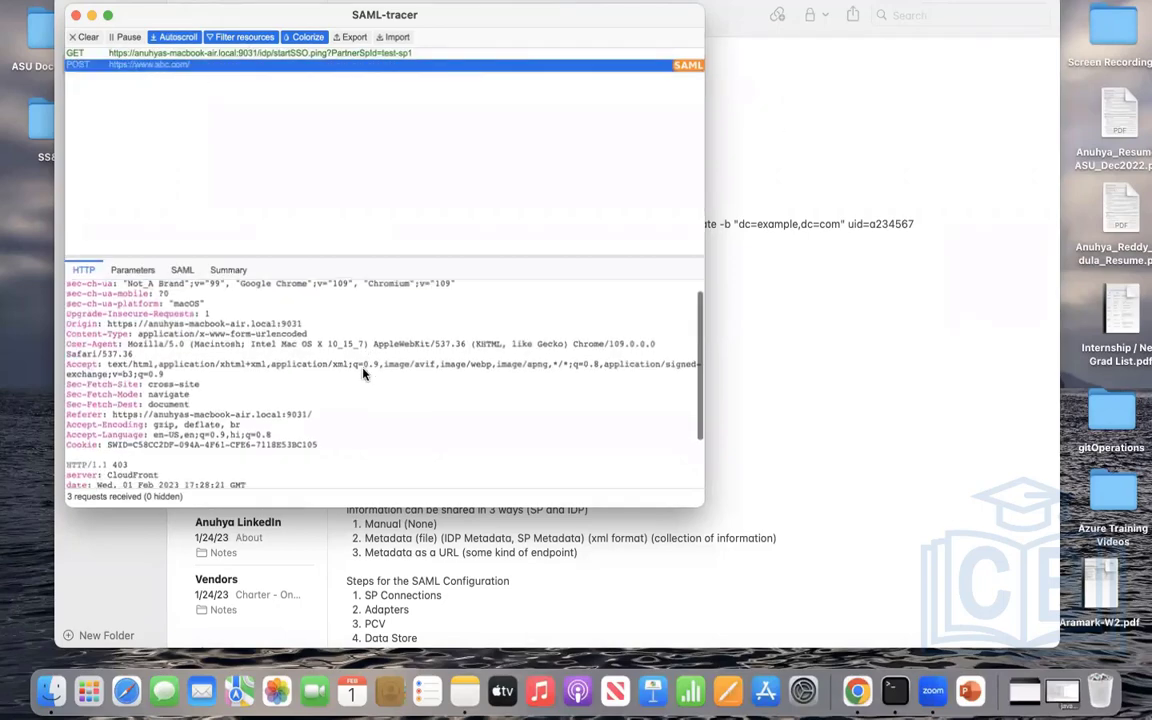
{"action": "scroll", "coordinate": [173, 417], "scroll_direction": "down", "scroll_amount": 1}
{"action": "scroll", "coordinate": [173, 417], "scroll_direction": "up", "scroll_amount": 2}
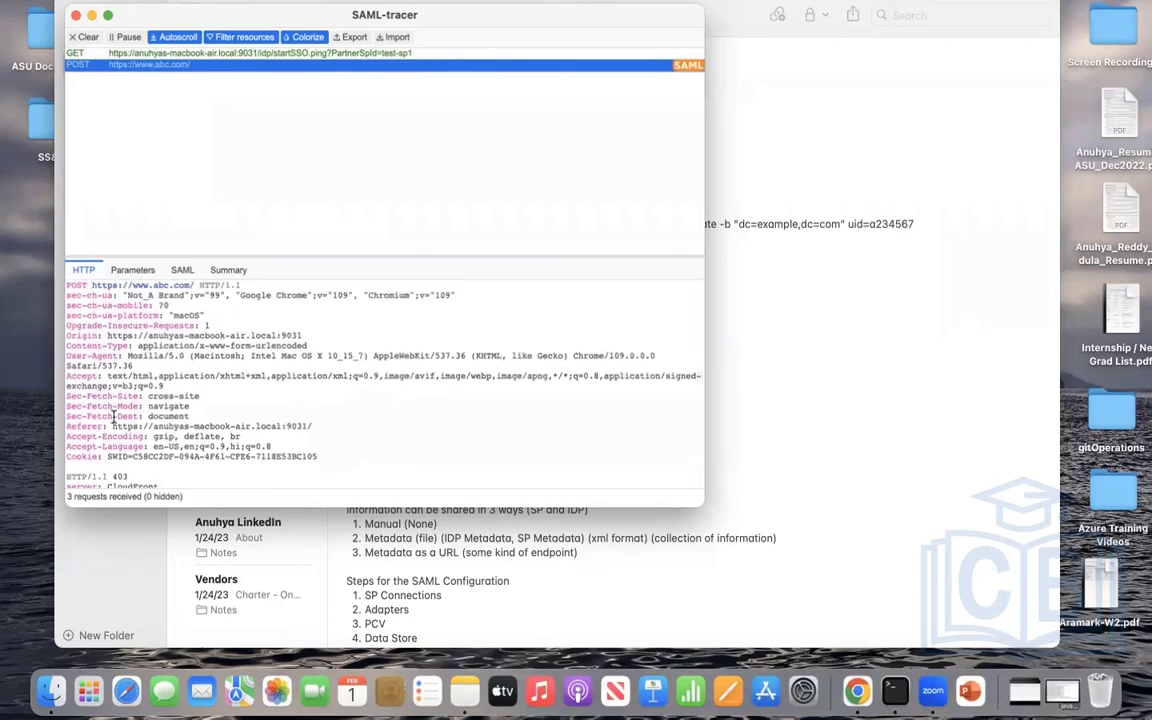
{"action": "scroll", "coordinate": [113, 416], "scroll_direction": "down", "scroll_amount": 2}
- Show the POST request's decoded SAML response and select the entire XML from the opening to the closing samlp:Response tag
{"action": "left_click", "coordinate": [192, 271]}
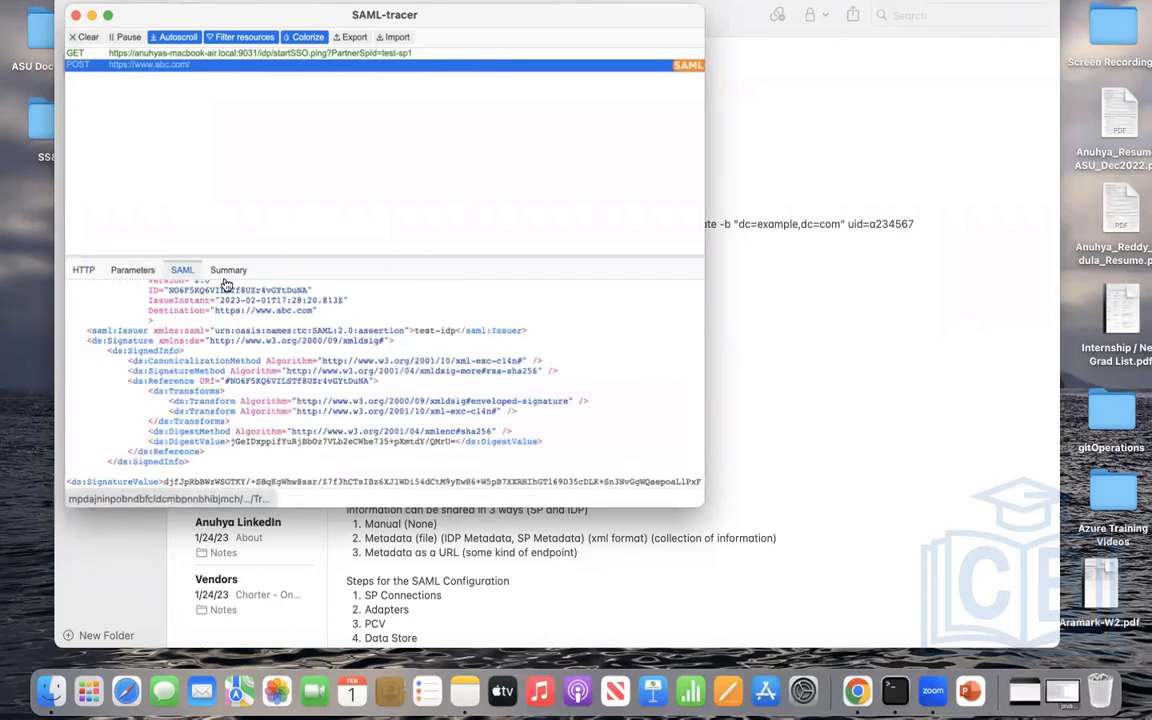
{"action": "scroll", "coordinate": [308, 380], "scroll_direction": "down", "scroll_amount": 1}
{"action": "scroll", "coordinate": [308, 386], "scroll_direction": "down", "scroll_amount": 5}
{"action": "scroll", "coordinate": [292, 390], "scroll_direction": "up", "scroll_amount": 7}
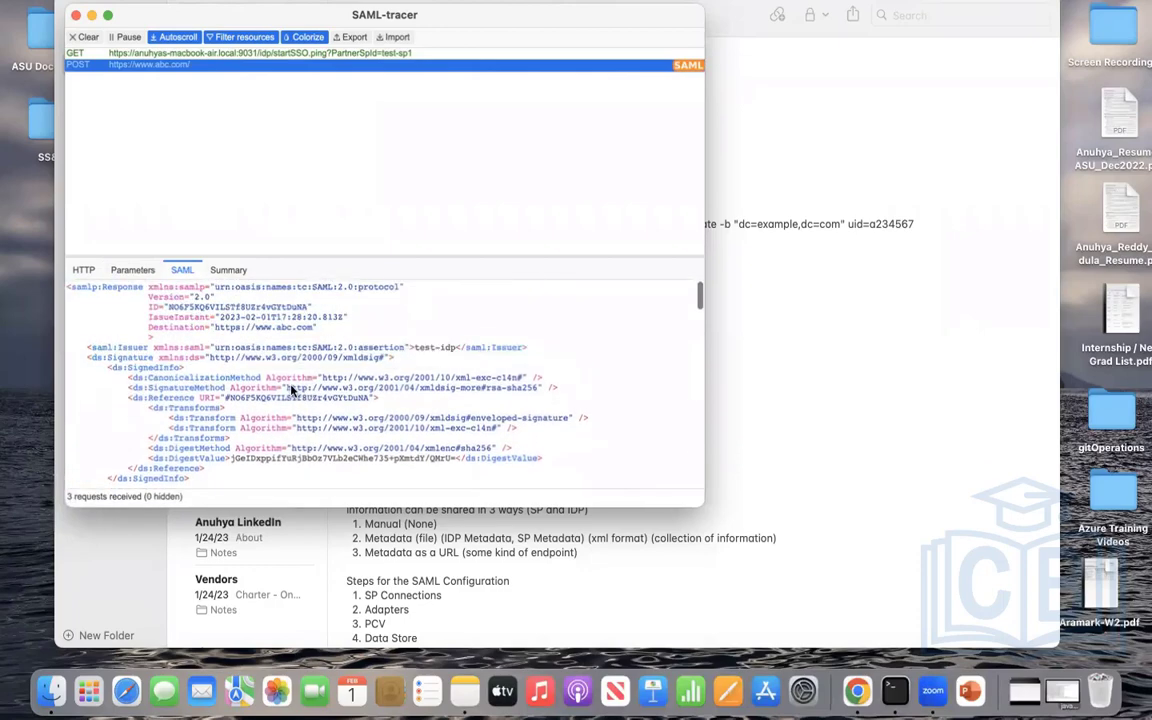
{"action": "left_click_drag", "start_coordinate": [67, 287], "coordinate": [222, 470]}
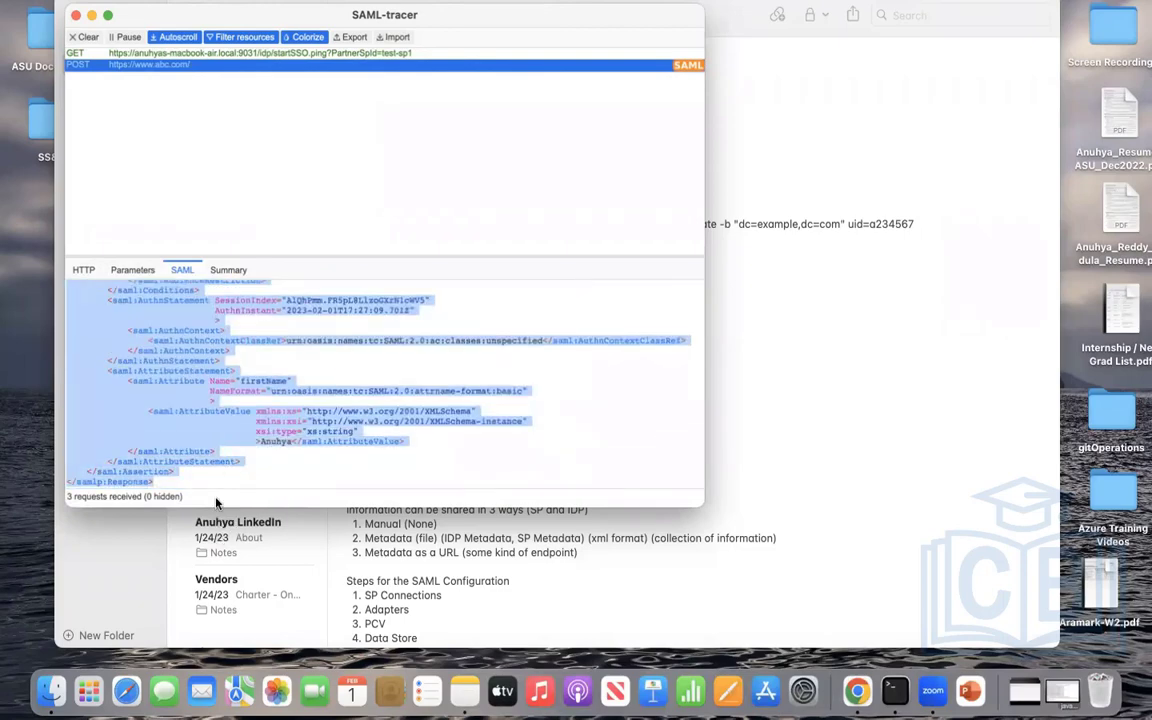
- Switch to Notes and create a new note titled SAML with a blank line below the title
{"action": "left_click", "coordinate": [464, 690]}
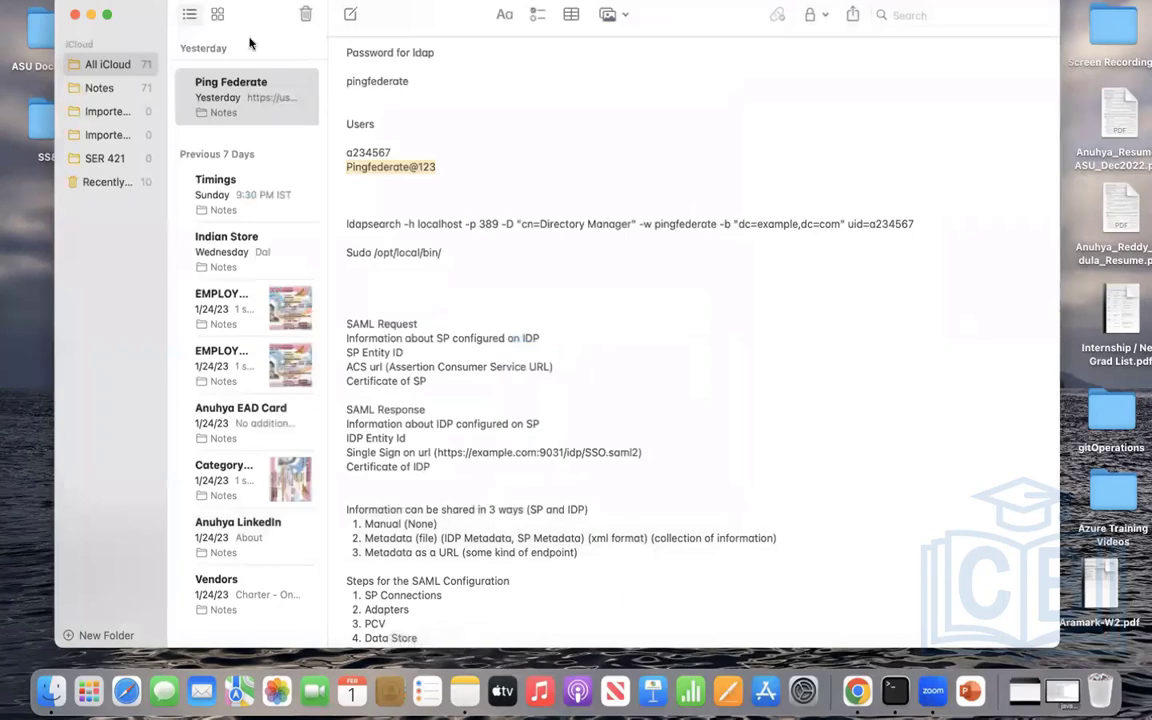
{"action": "left_click", "coordinate": [350, 14]}
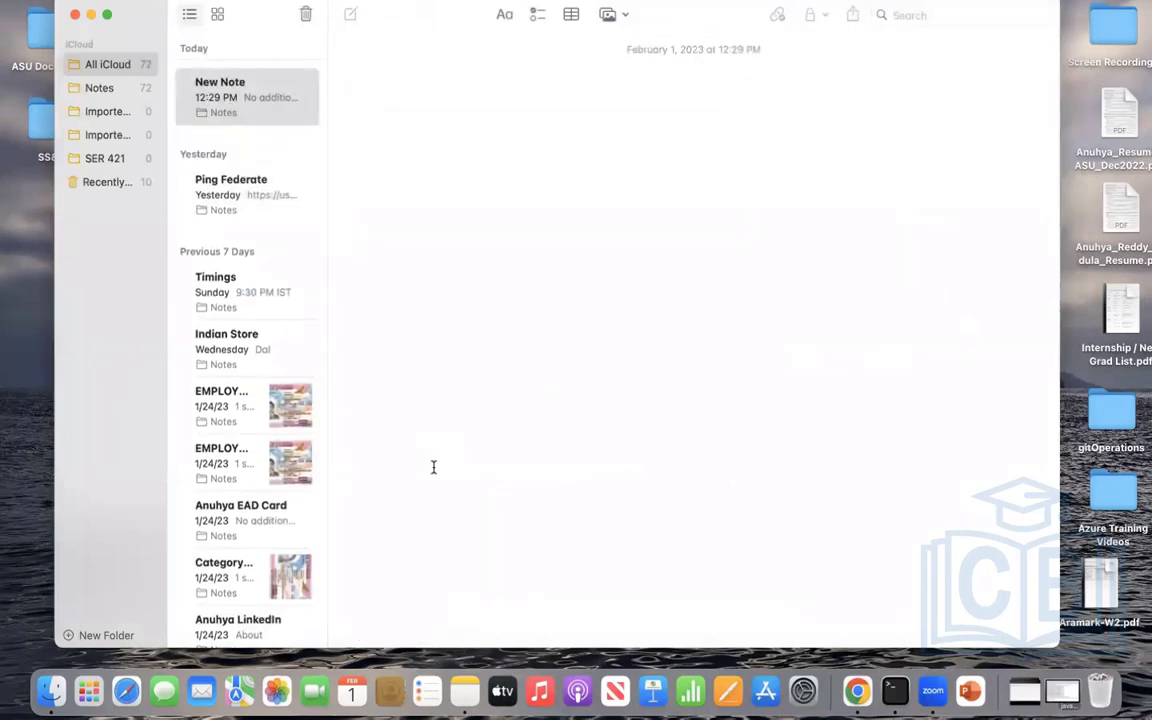
{"action": "type", "text": "SAML"}
{"action": "key", "text": "Return"}
{"action": "key", "text": "Return"}
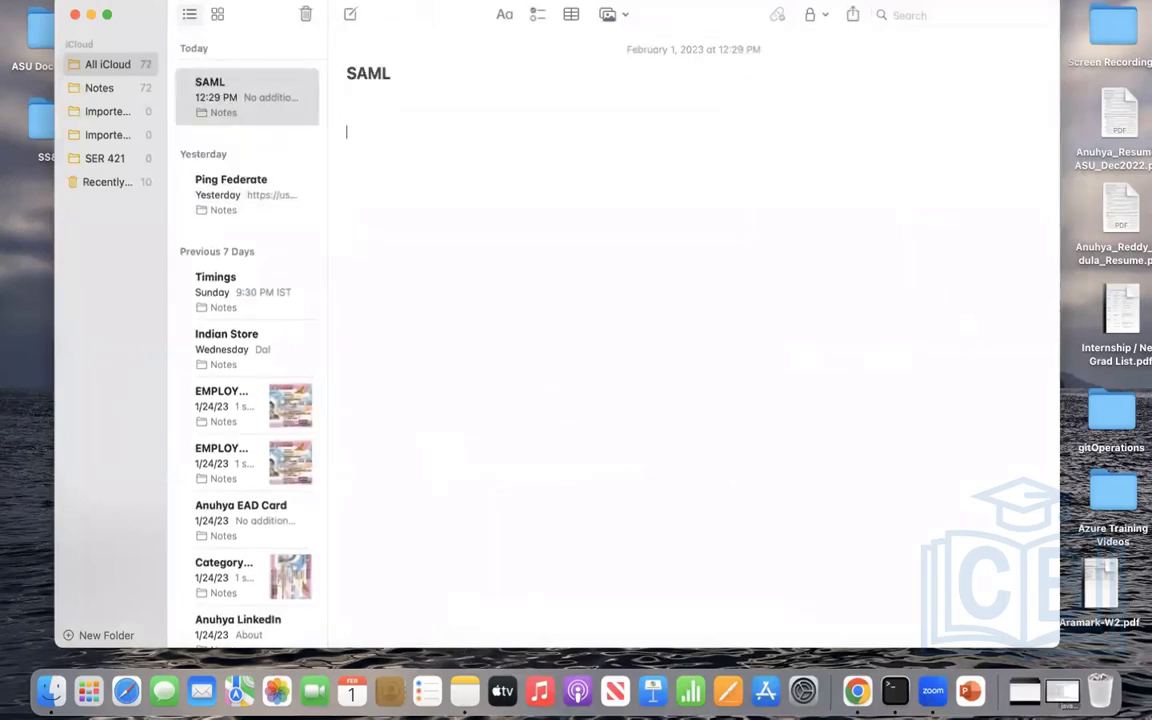
- Paste the copied SAML response XML into the SAML note below its title
{"action": "key", "text": "super+v"}
{"action": "scroll", "coordinate": [627, 434], "scroll_direction": "up", "scroll_amount": 5}
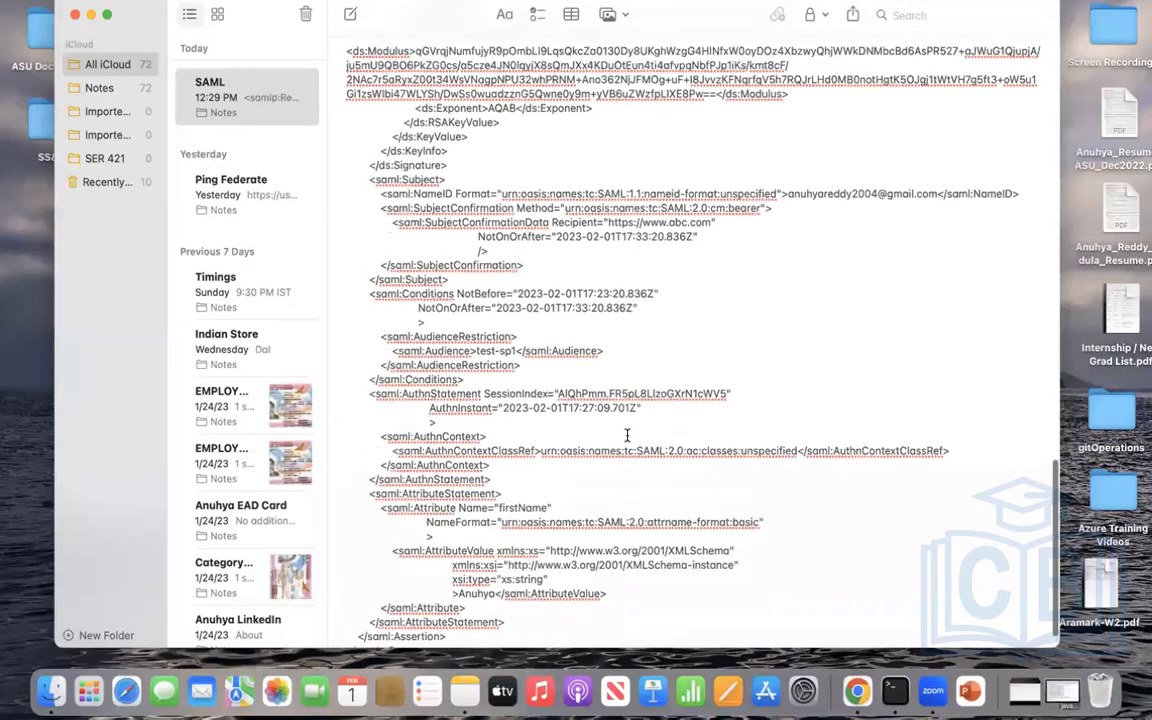
{"action": "scroll", "coordinate": [627, 434], "scroll_direction": "up", "scroll_amount": 10}
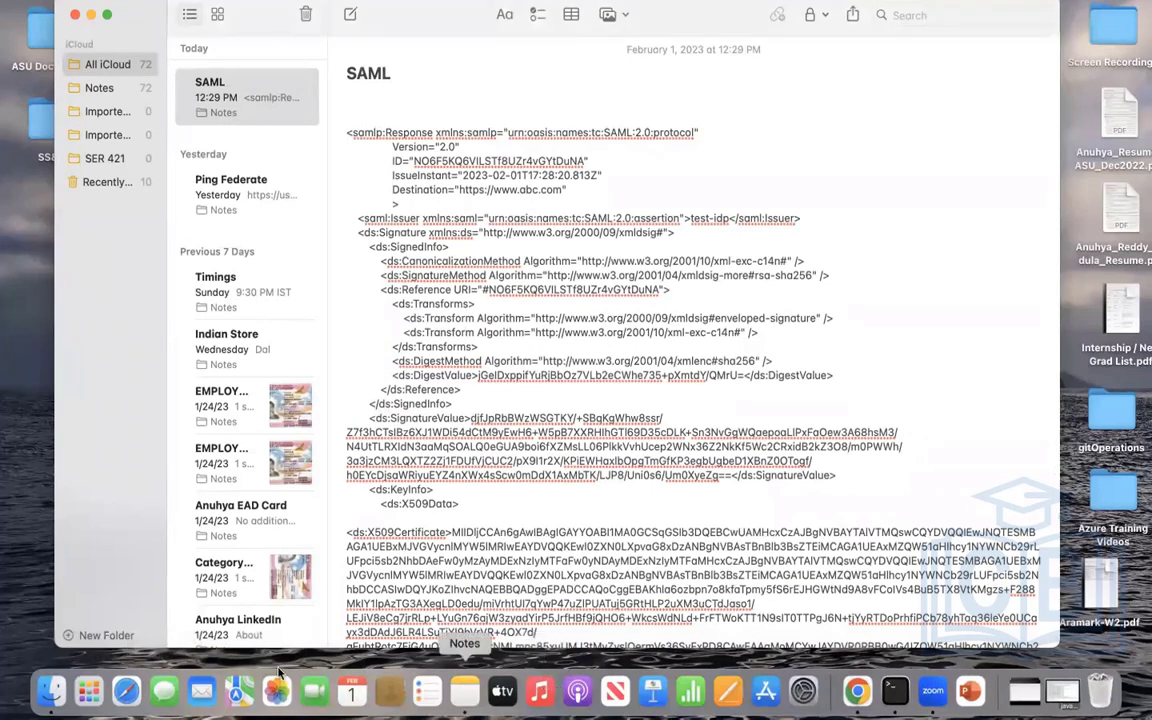
- Switch to Visual Studio Code and create a new untitled text file
{"action": "left_click", "coordinate": [76, 692]}
{"action": "type", "text": "visual"}
{"action": "left_click", "coordinate": [587, 55]}
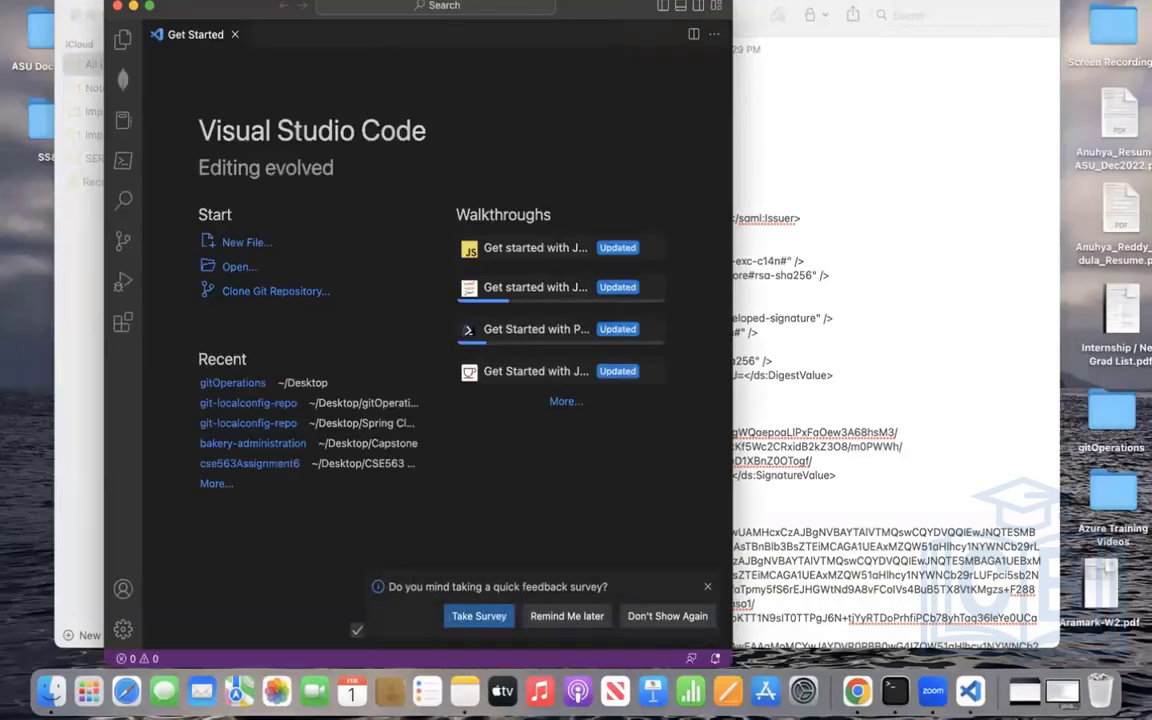
{"action": "left_click", "coordinate": [140, 2]}
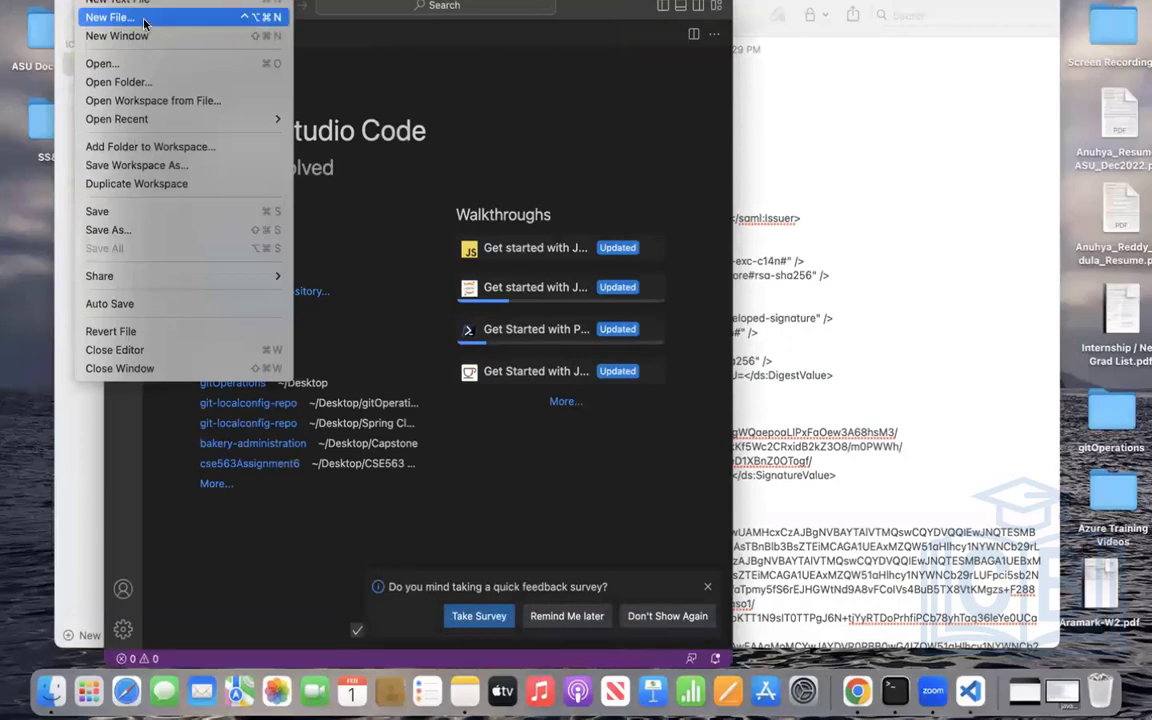
{"action": "left_click", "coordinate": [143, 22]}
{"action": "key", "text": "Return"}
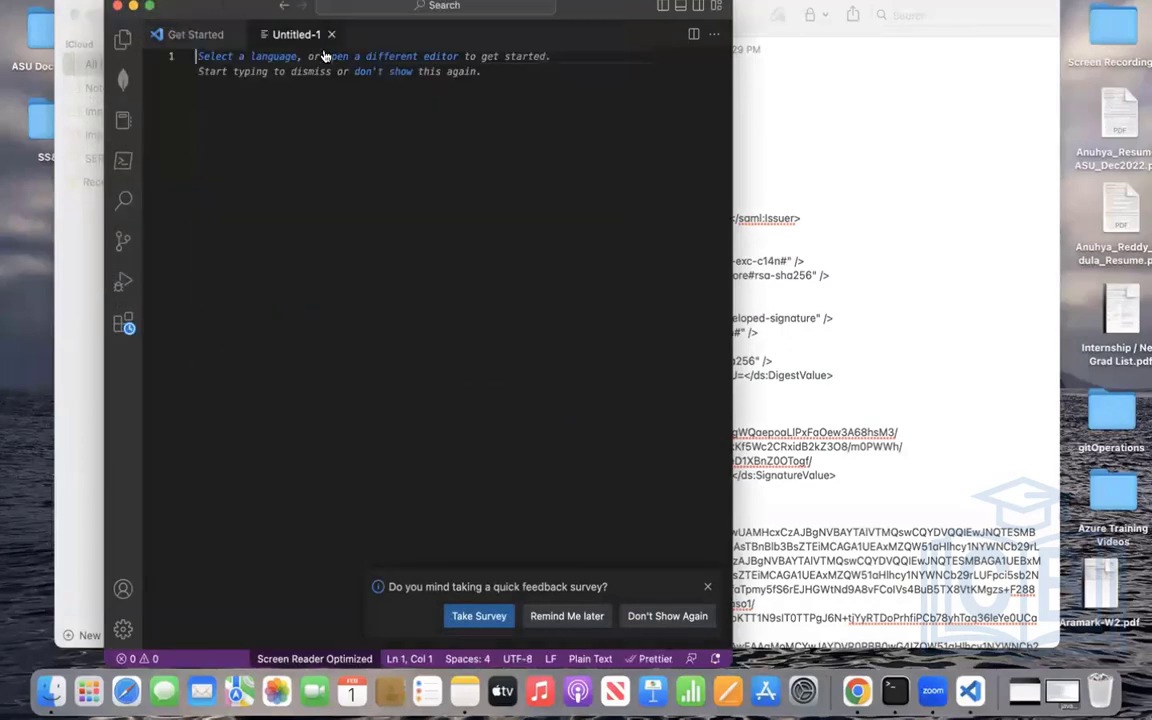
- Paste the copied SAML response XML into the untitled file and put the editor window in full screen
{"action": "key", "text": "super+v"}
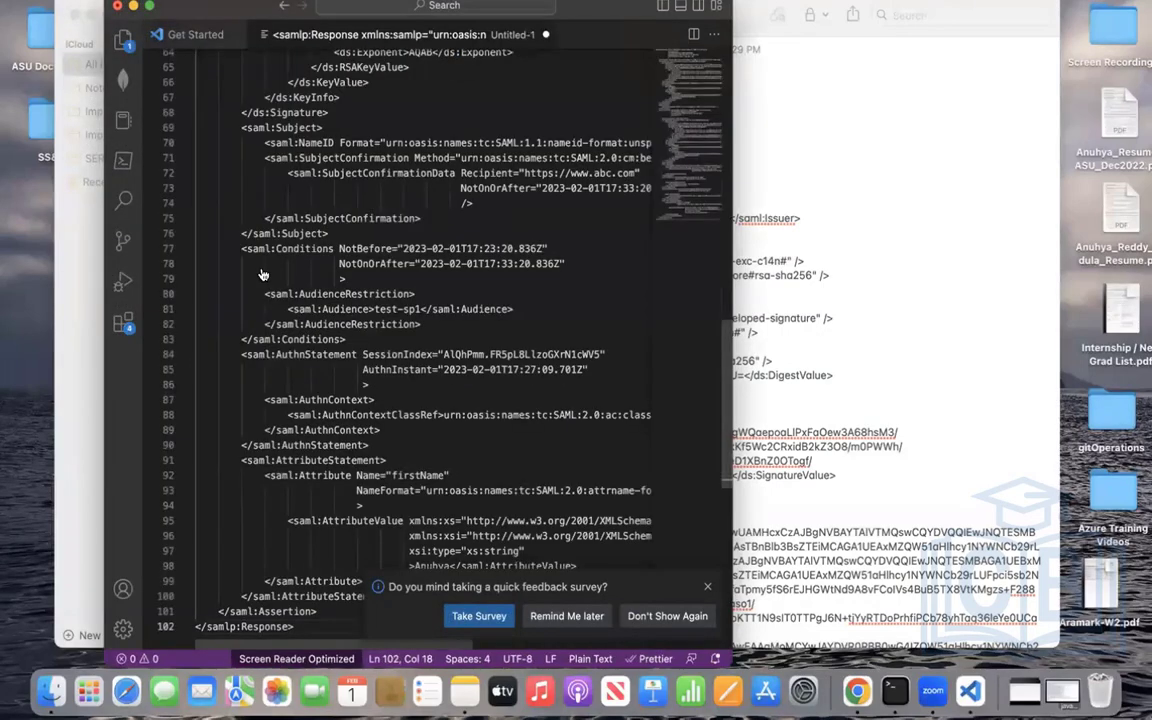
{"action": "scroll", "coordinate": [313, 157], "scroll_direction": "up", "scroll_amount": 5}
{"action": "scroll", "coordinate": [313, 157], "scroll_direction": "up", "scroll_amount": 10}
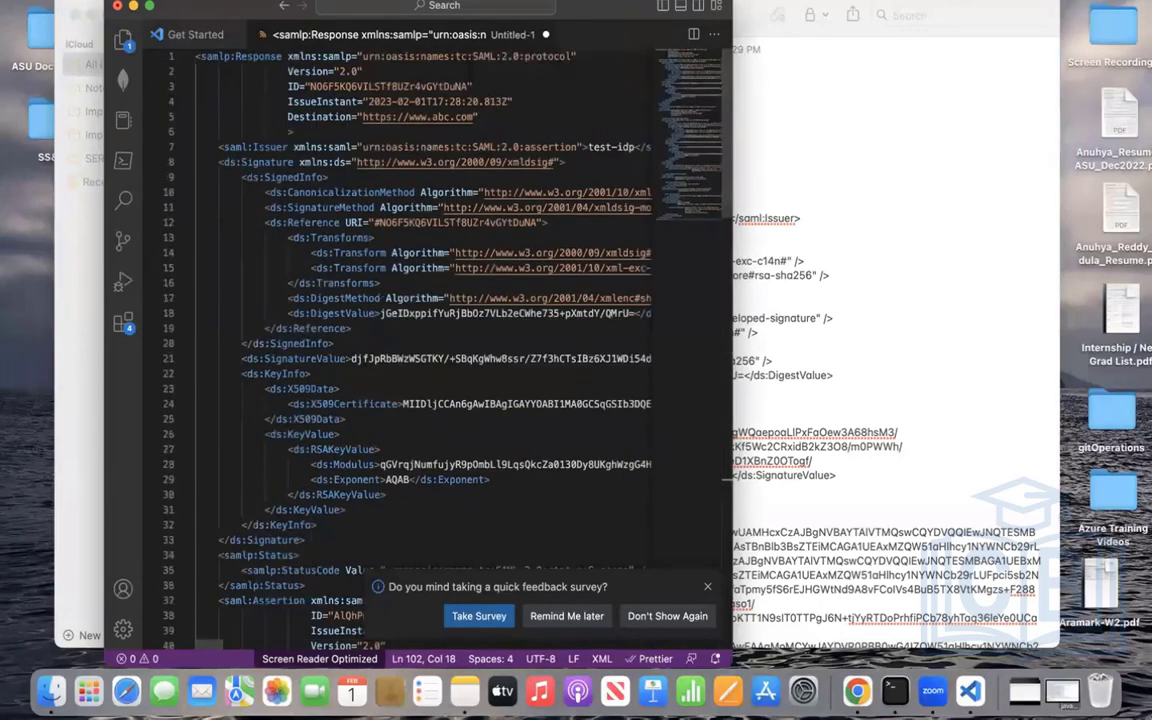
{"action": "left_click", "coordinate": [145, 8]}
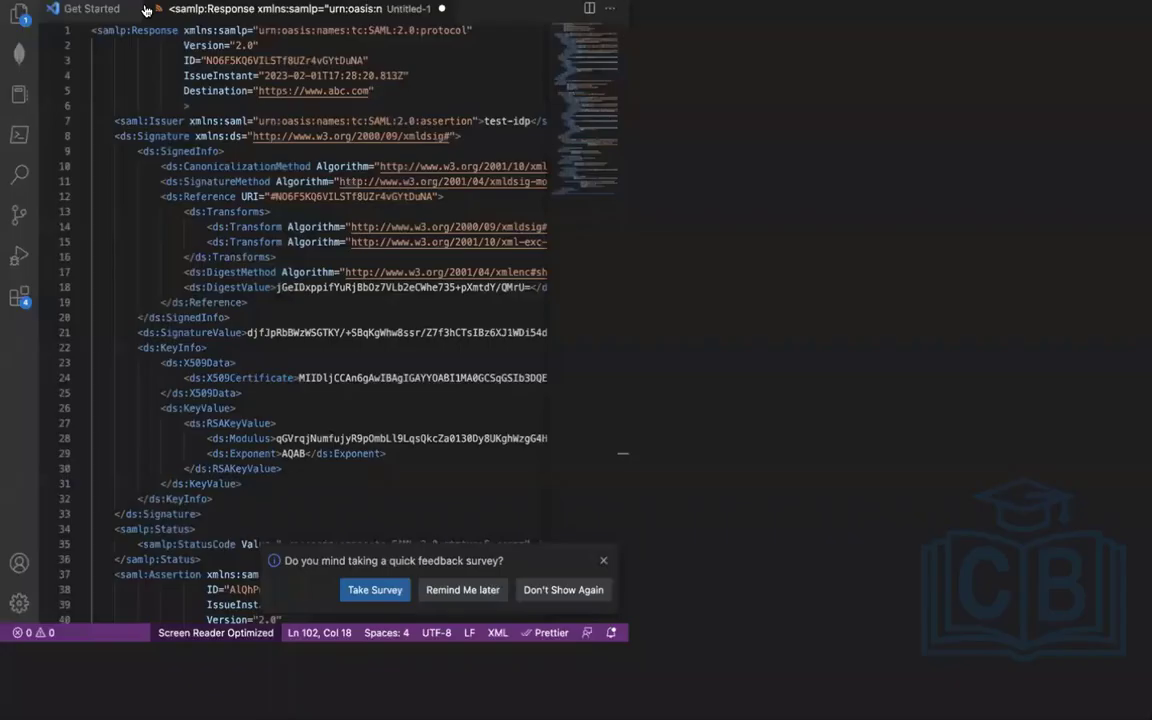
{"action": "right_click", "coordinate": [595, 240]}
{"action": "key", "text": "Escape"}
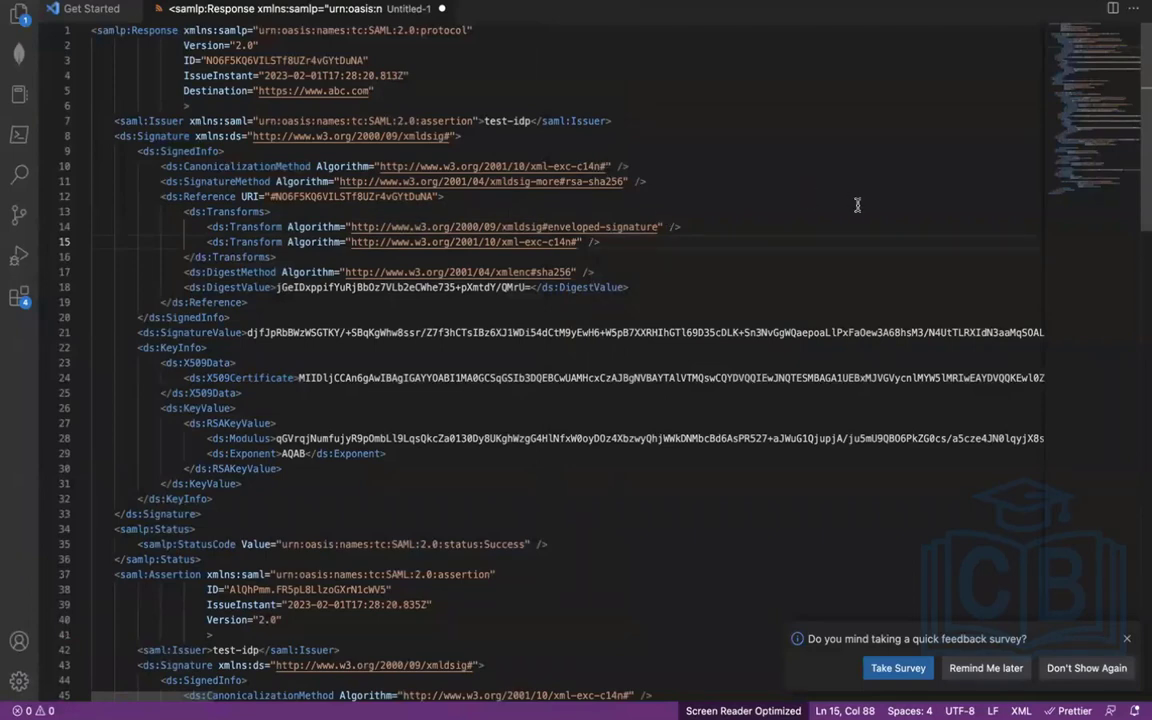
- Examine the opening samlp:Response element, its ID attribute and the saml:Issuer value
{"action": "scroll", "coordinate": [857, 205], "scroll_direction": "down", "scroll_amount": 3}
{"action": "scroll", "coordinate": [800, 190], "scroll_direction": "up", "scroll_amount": 3}
{"action": "double_click", "coordinate": [112, 30]}
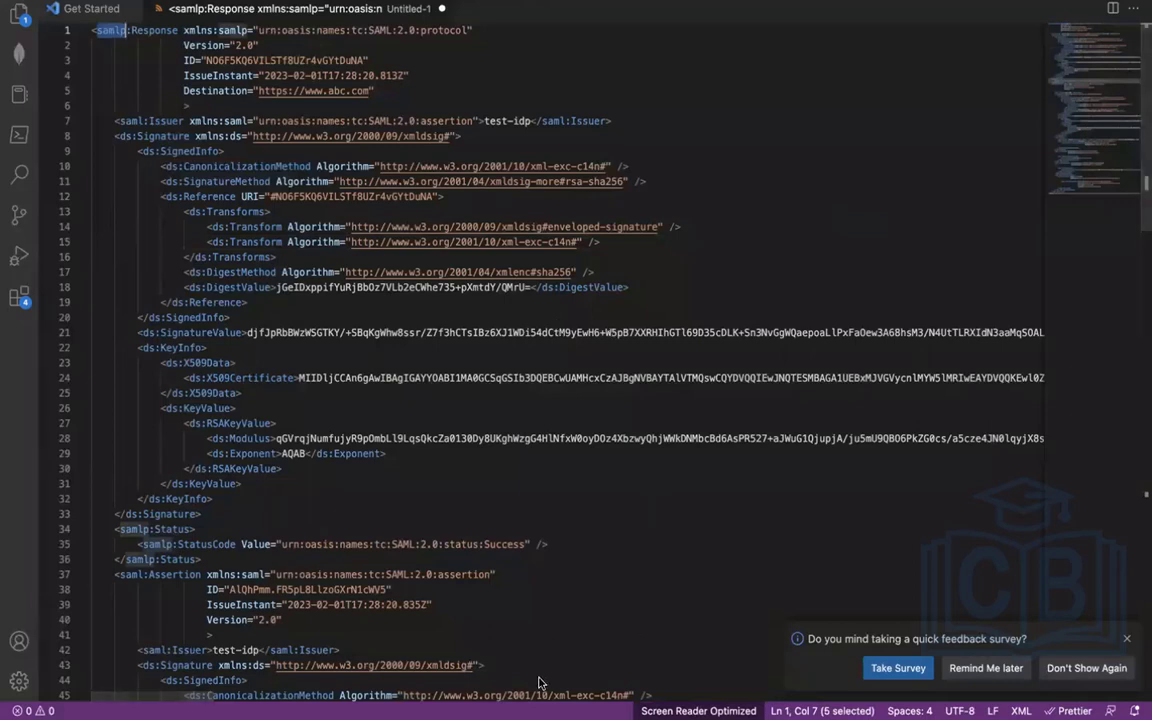
{"action": "double_click", "coordinate": [189, 61]}
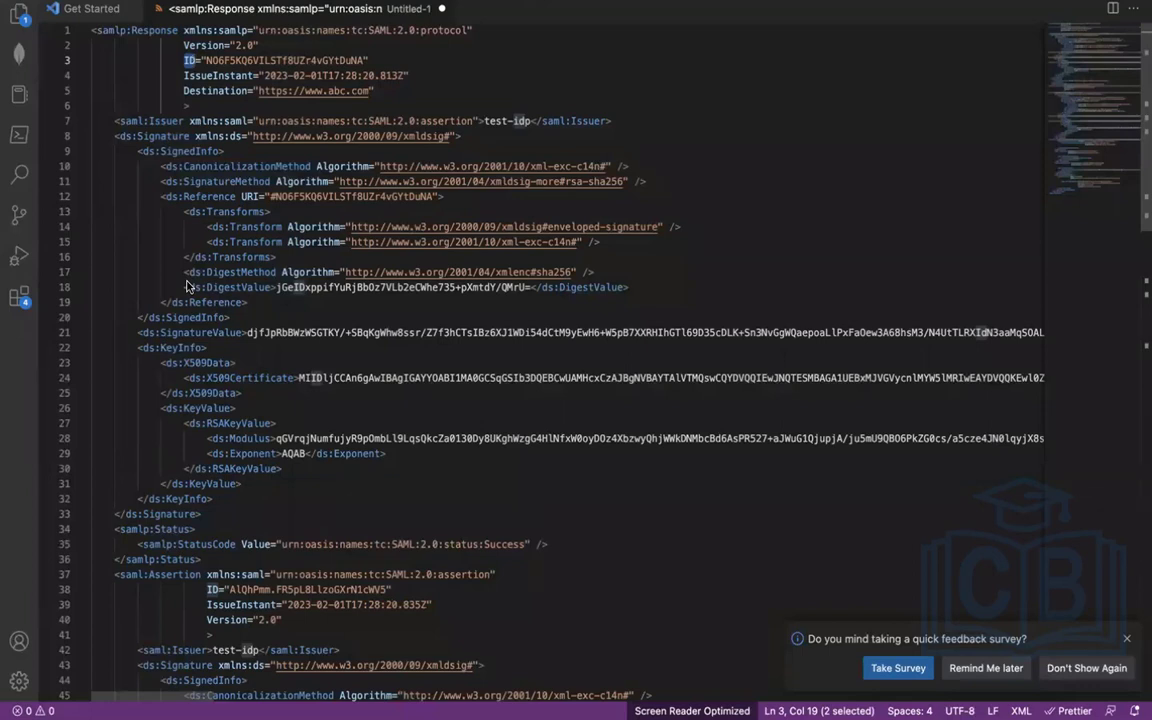
{"action": "double_click", "coordinate": [518, 121]}
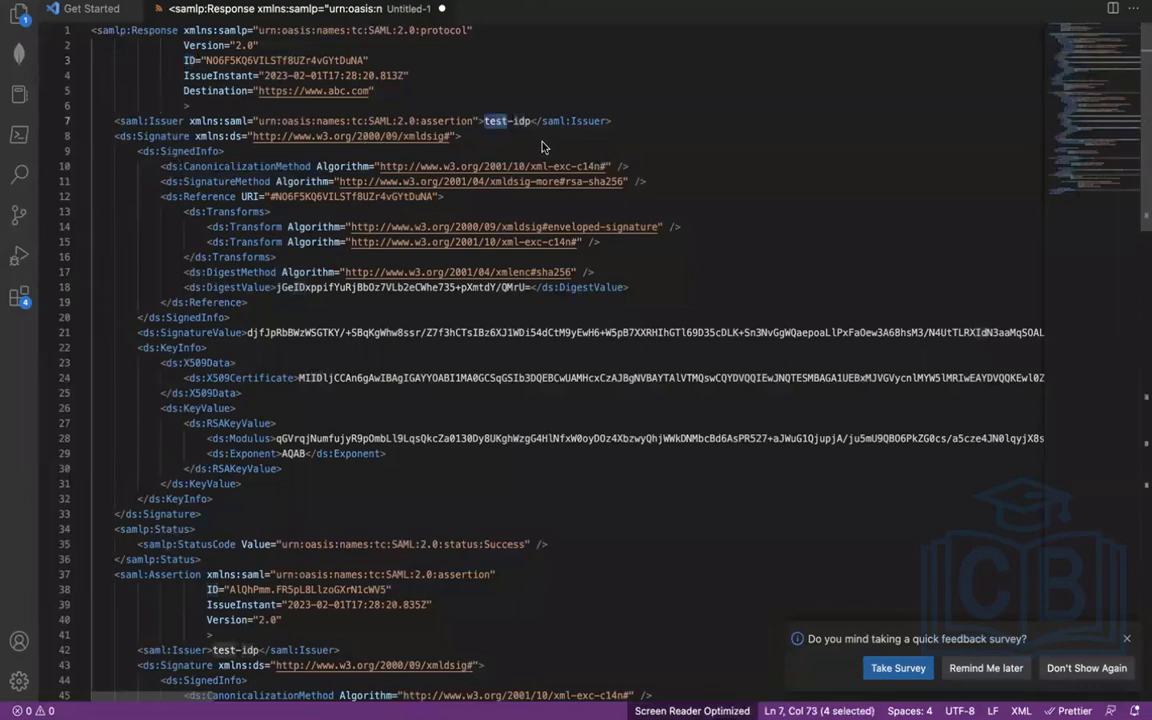
{"action": "left_click", "coordinate": [541, 141]}
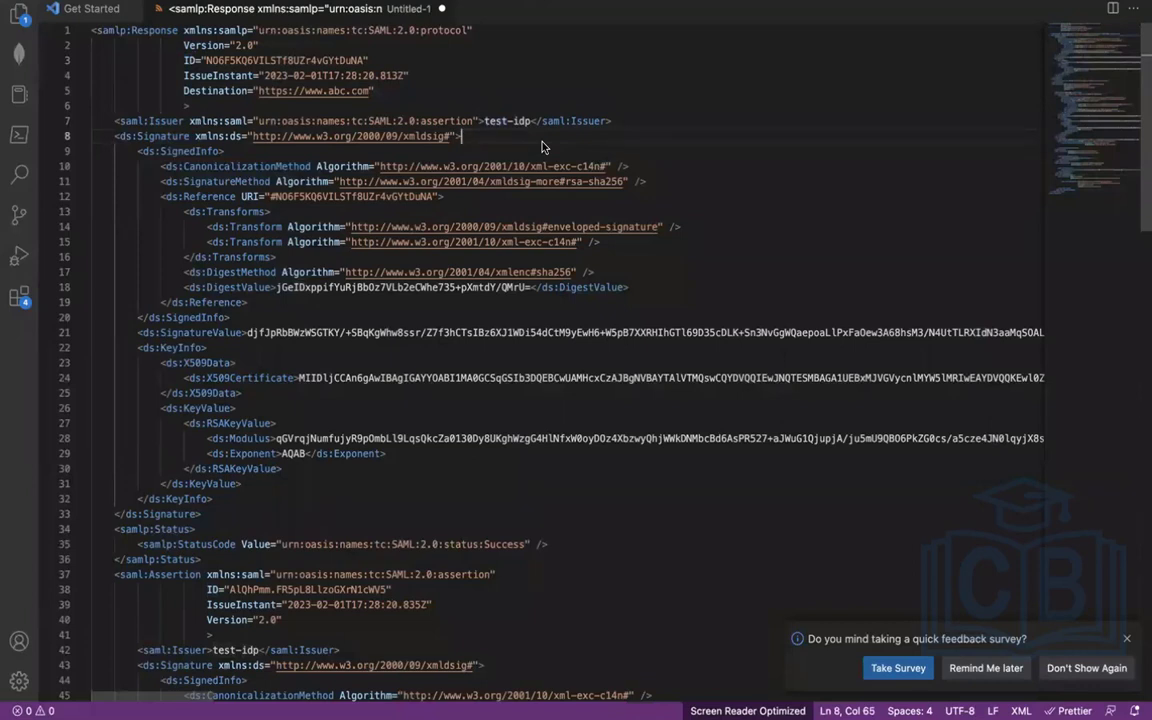
- Examine the response's ds:Signature block with its X509 certificate, and the samlp:Status code
{"action": "scroll", "coordinate": [400, 120], "scroll_direction": "down", "scroll_amount": 3}
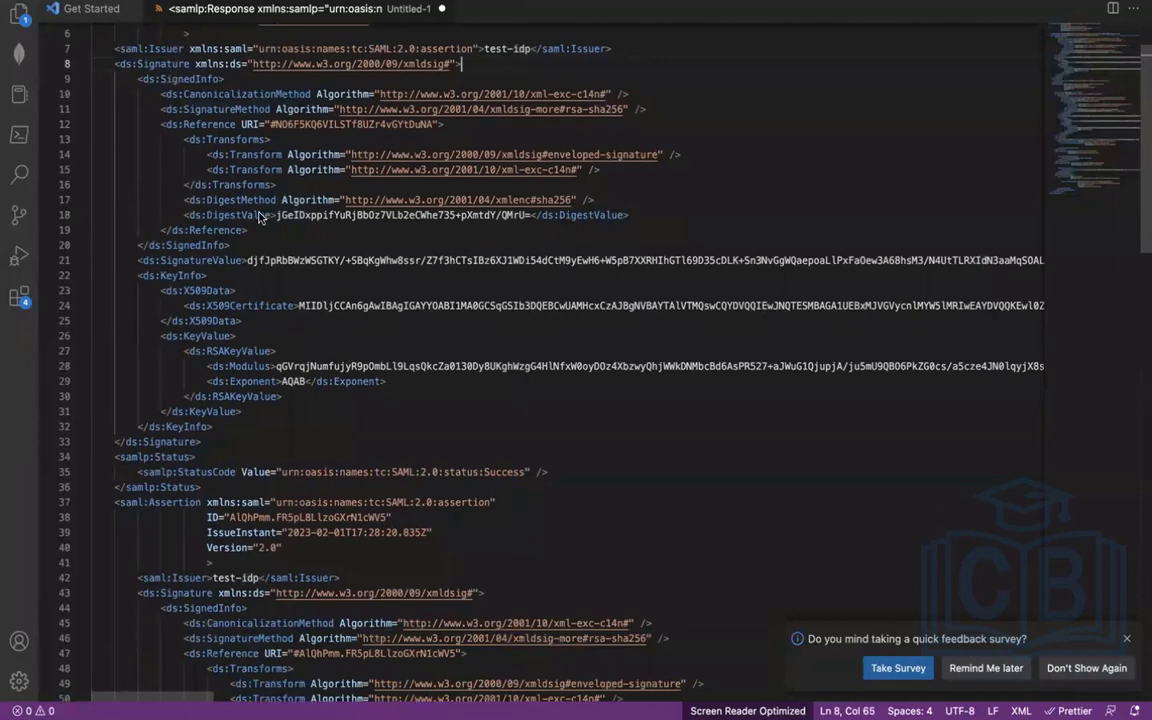
{"action": "scroll", "coordinate": [250, 208], "scroll_direction": "down", "scroll_amount": 1}
{"action": "scroll", "coordinate": [258, 217], "scroll_direction": "down", "scroll_amount": 3}
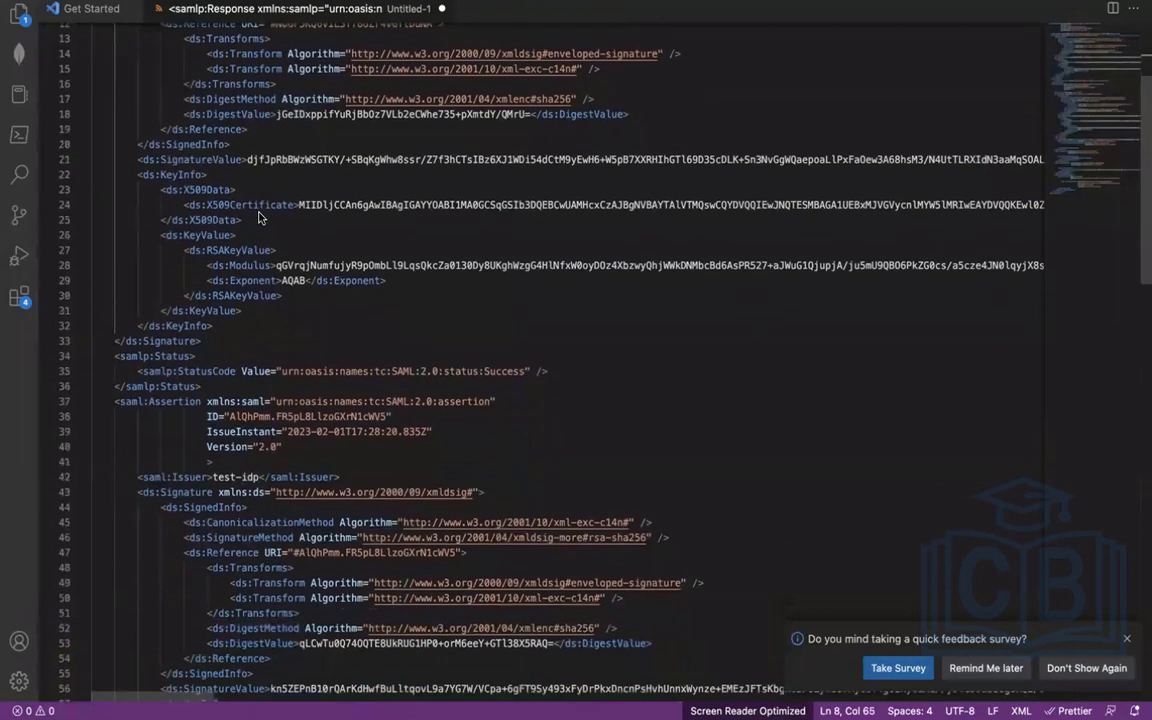
{"action": "scroll", "coordinate": [258, 217], "scroll_direction": "down", "scroll_amount": 2}
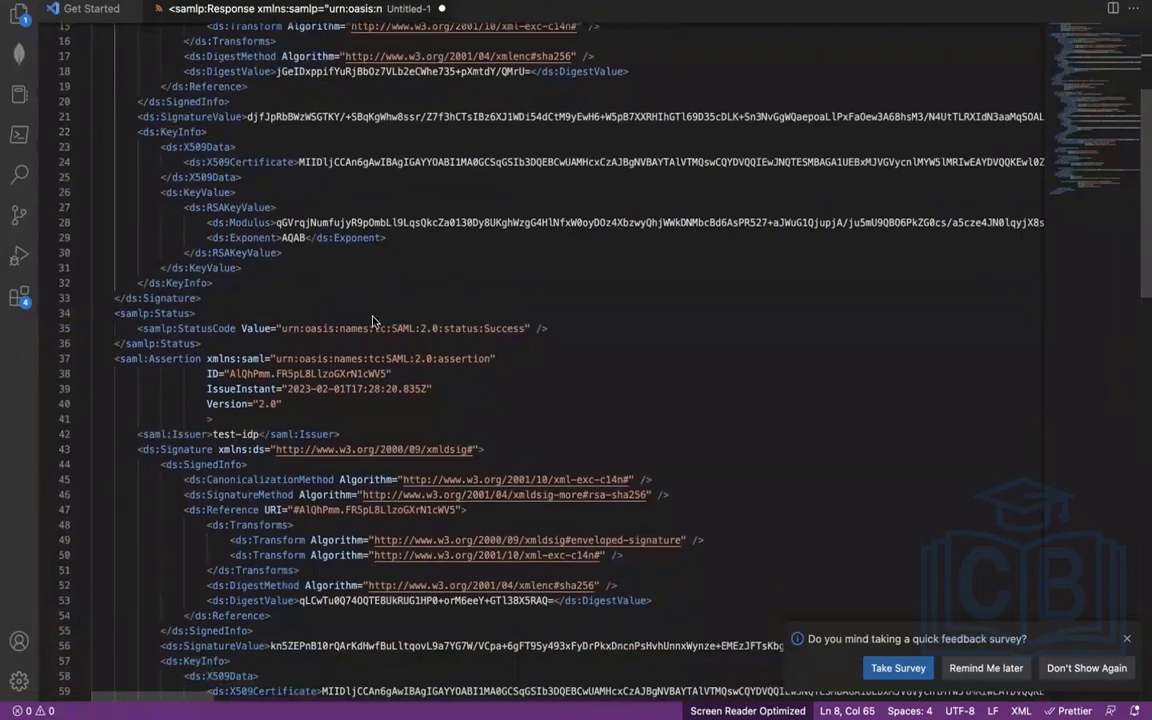
{"action": "double_click", "coordinate": [163, 162]}
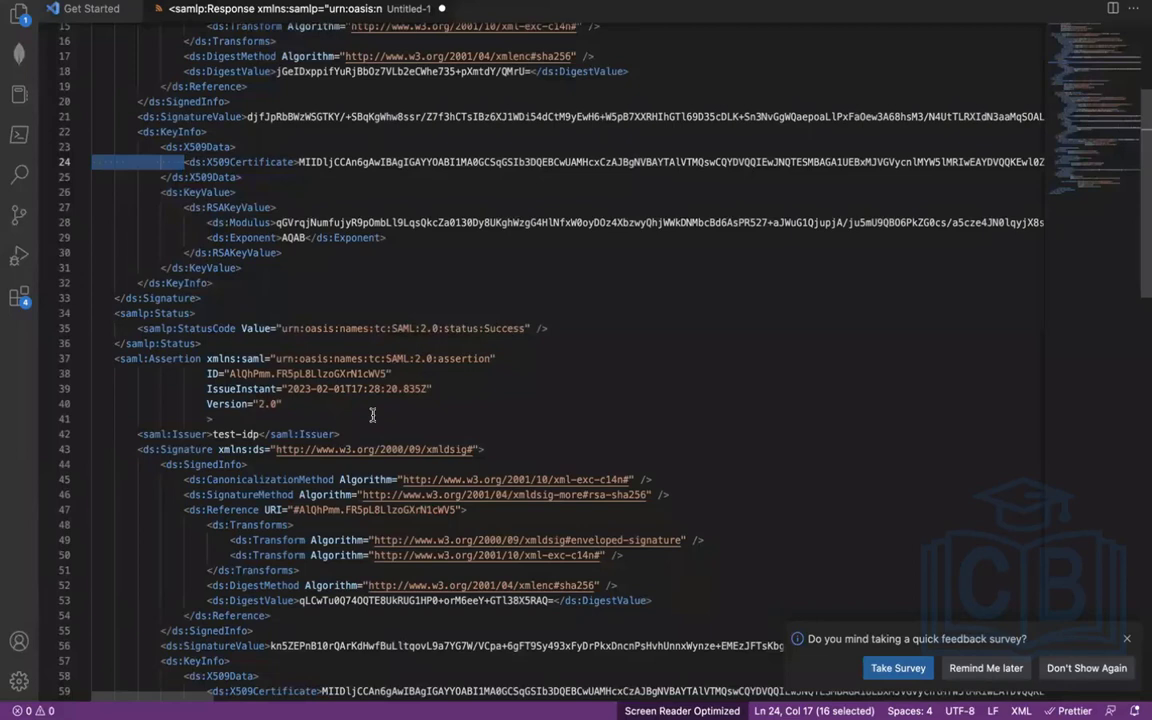
{"action": "scroll", "coordinate": [372, 414], "scroll_direction": "down", "scroll_amount": 1}
{"action": "scroll", "coordinate": [372, 414], "scroll_direction": "down", "scroll_amount": 3}
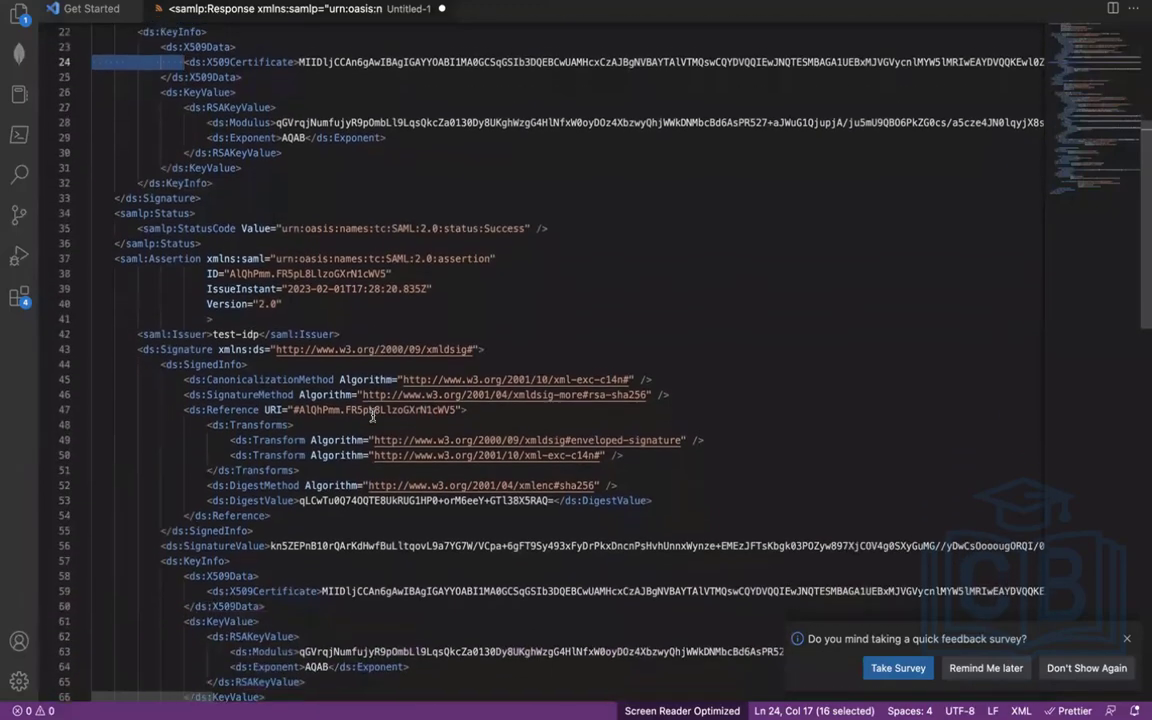
{"action": "double_click", "coordinate": [118, 208]}
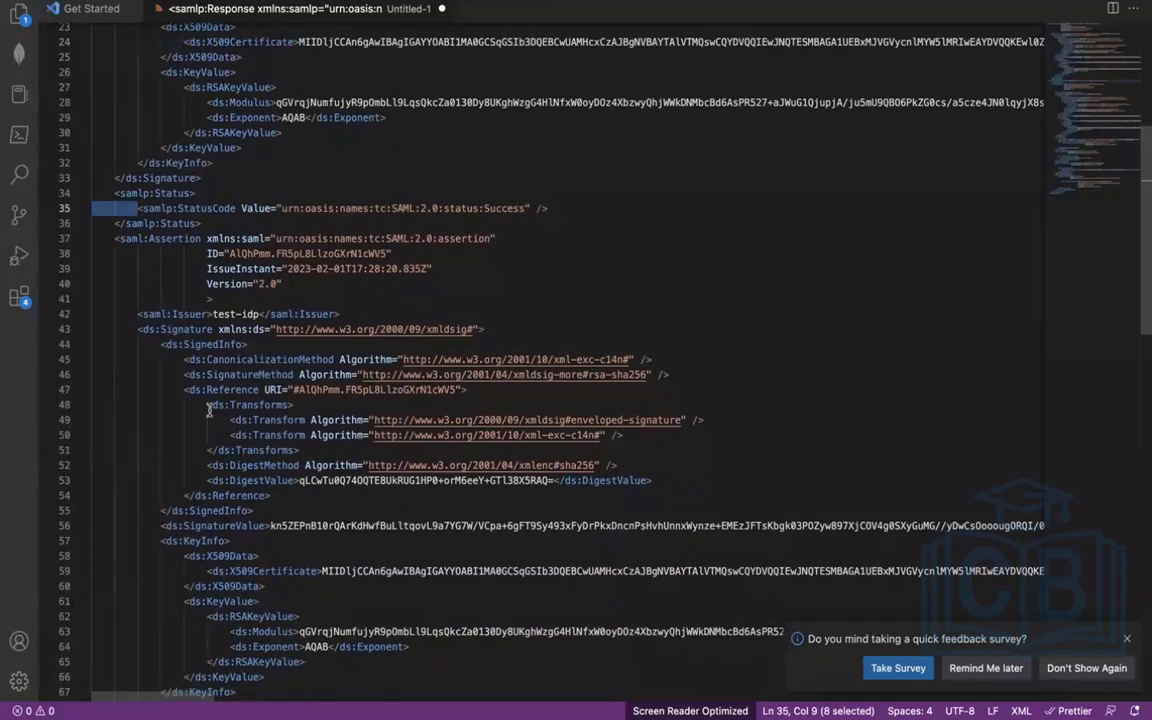
- Examine the saml:Assertion element, highlighting its issuer line and reviewing the assertion's own signature block
{"action": "scroll", "coordinate": [185, 305], "scroll_direction": "down", "scroll_amount": 1}
{"action": "left_click_drag", "start_coordinate": [95, 266], "coordinate": [361, 266]}
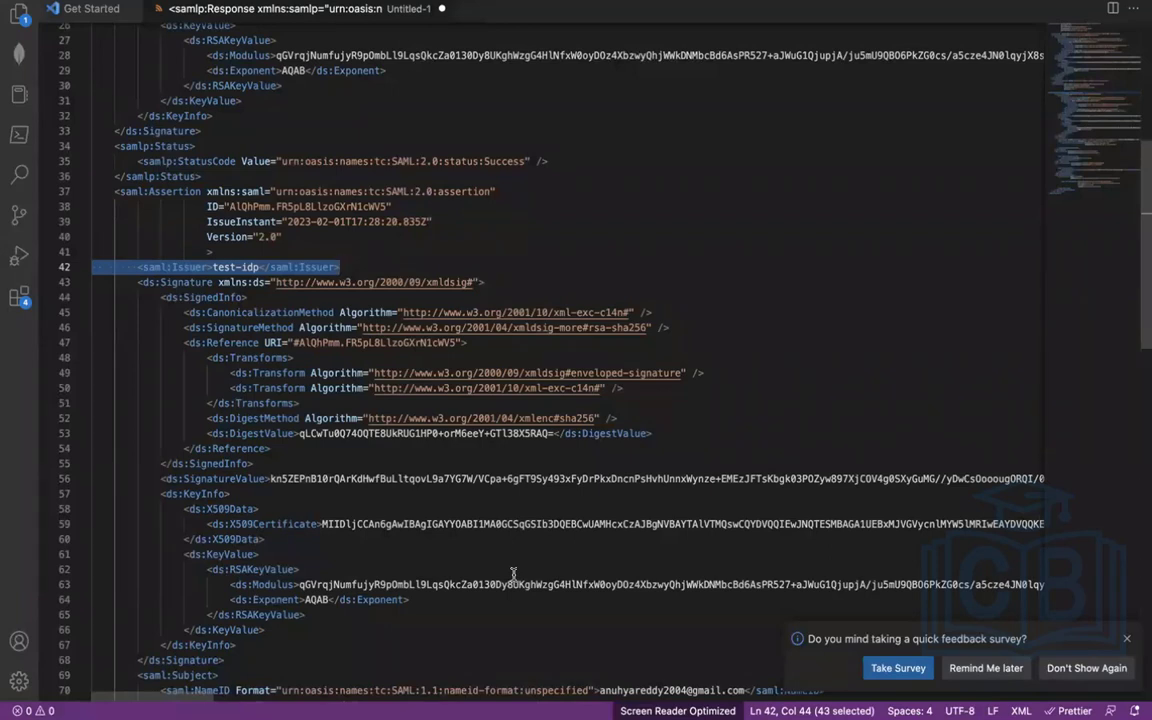
{"action": "scroll", "coordinate": [513, 573], "scroll_direction": "down", "scroll_amount": 5}
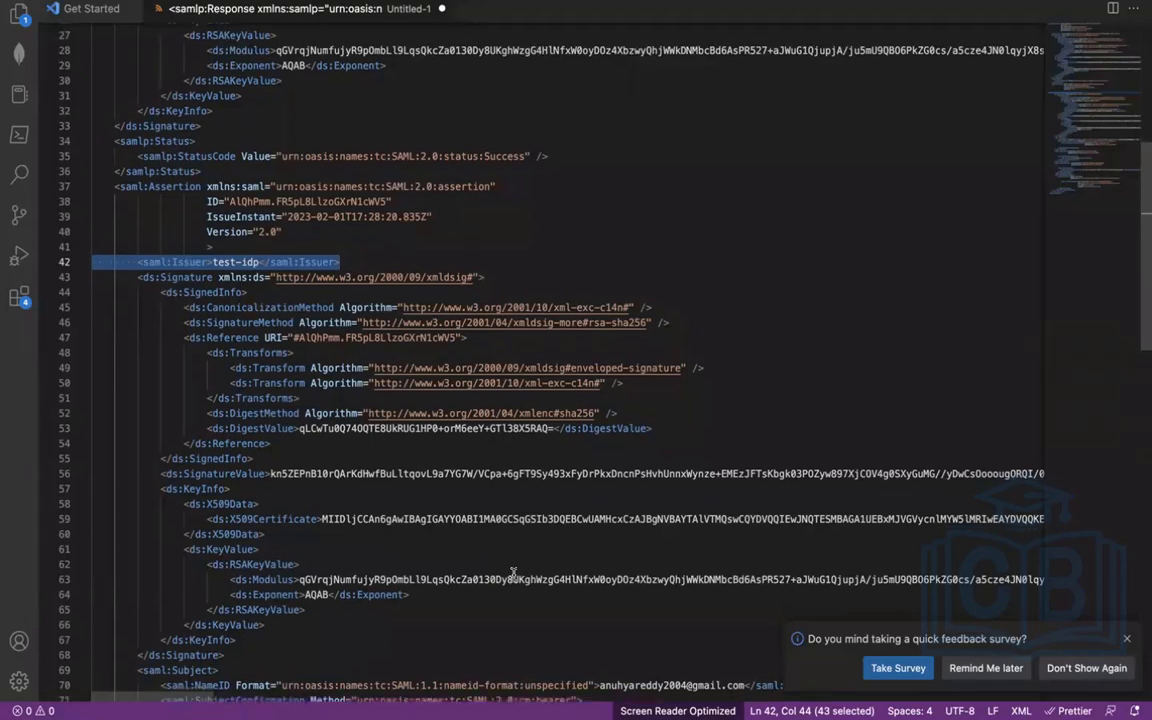
{"action": "scroll", "coordinate": [513, 574], "scroll_direction": "down", "scroll_amount": 1}
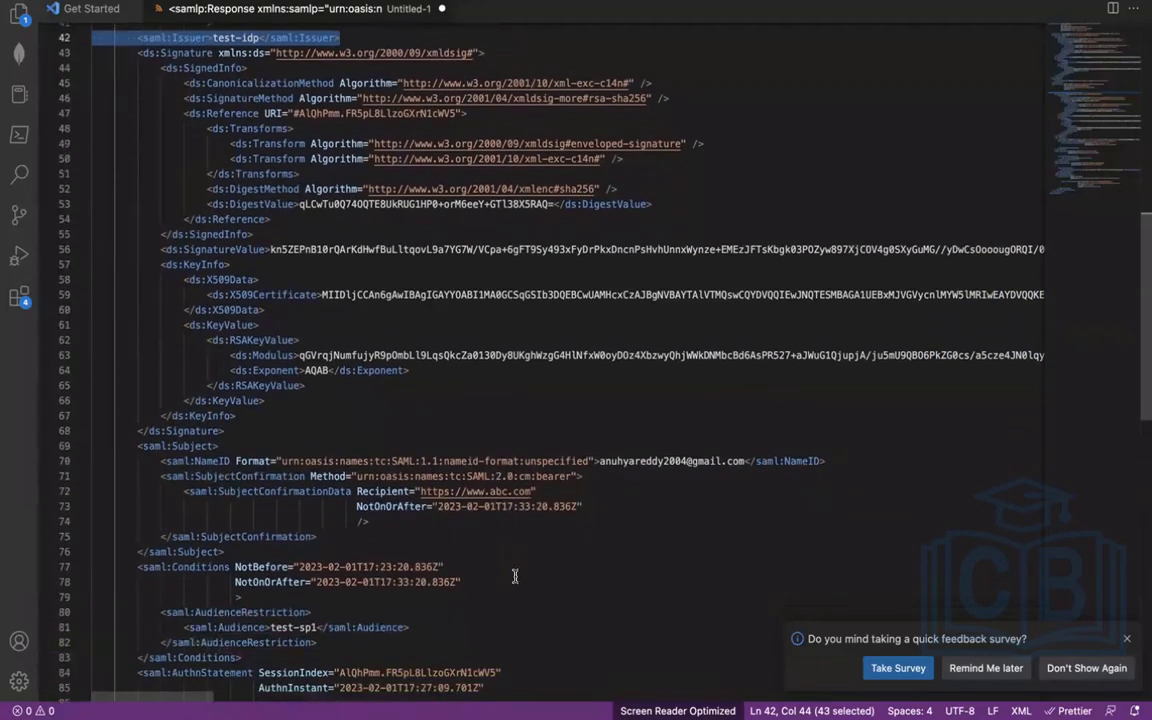
- Examine the assertion's saml:Subject block, checking the NameID value and the SubjectConfirmationData recipient URL
{"action": "left_click", "coordinate": [66, 449]}
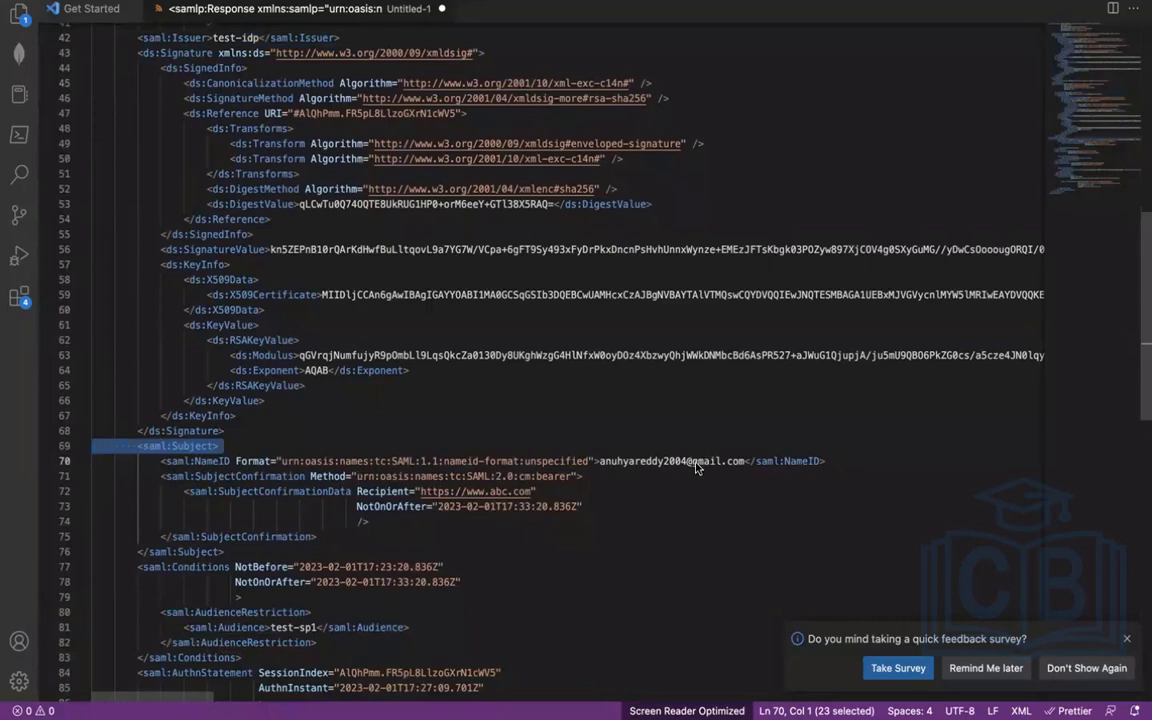
{"action": "scroll", "coordinate": [717, 483], "scroll_direction": "down", "scroll_amount": 1}
{"action": "scroll", "coordinate": [717, 483], "scroll_direction": "down", "scroll_amount": 2}
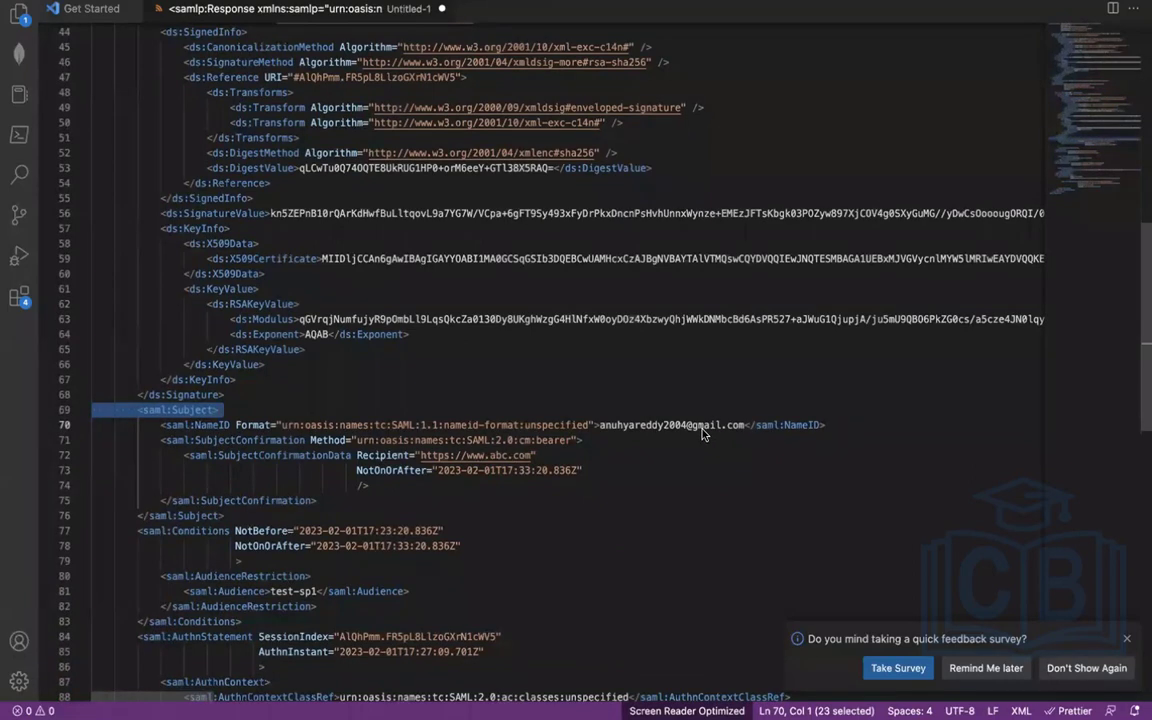
{"action": "double_click", "coordinate": [704, 433]}
{"action": "left_click", "coordinate": [614, 472]}
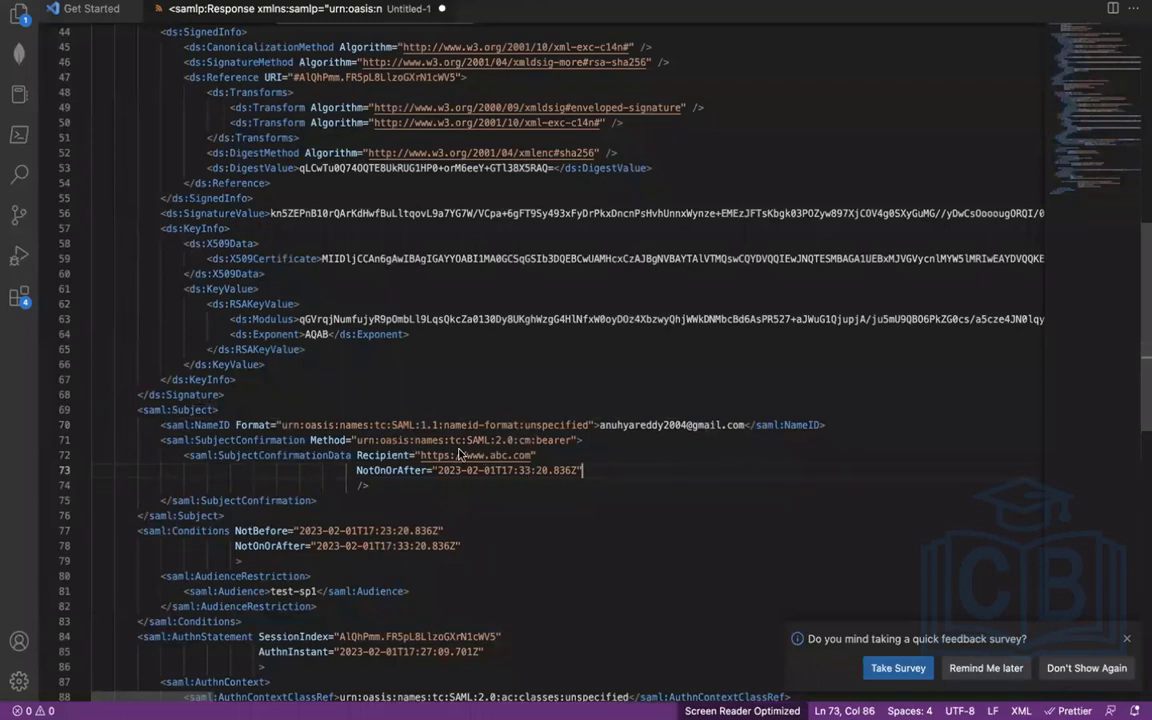
{"action": "left_click_drag", "start_coordinate": [470, 455], "coordinate": [458, 455]}
{"action": "left_click", "coordinate": [619, 472]}
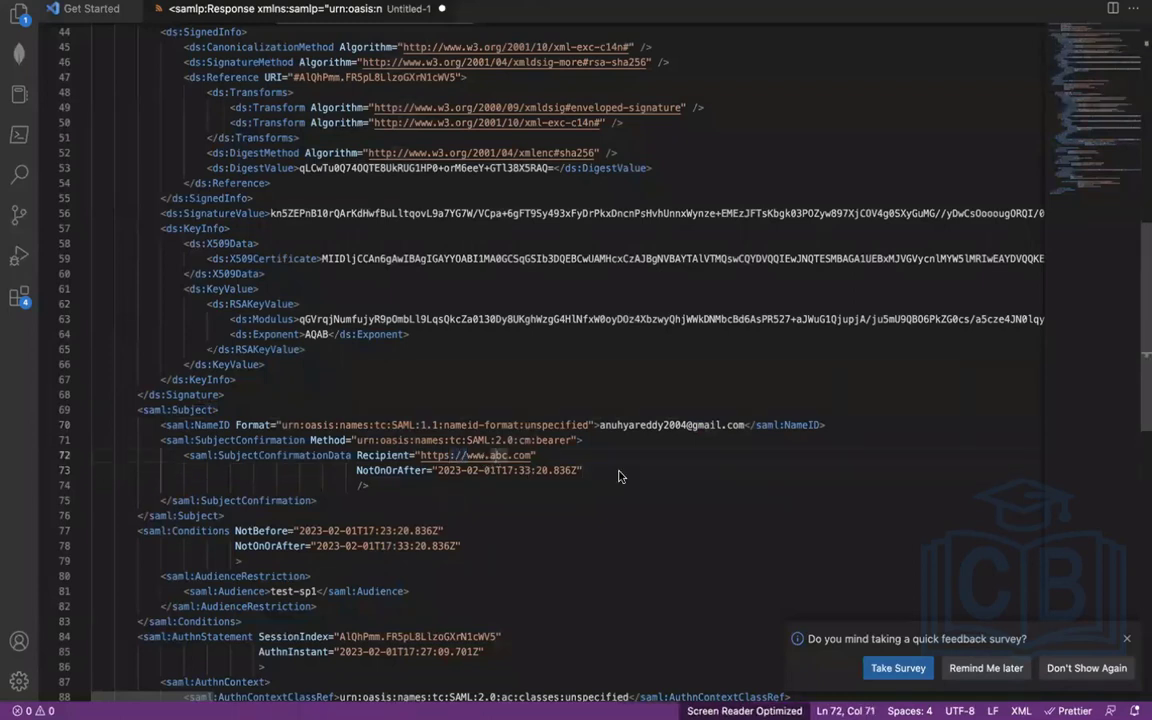
{"action": "key", "text": "Down"}
{"action": "key", "text": "Down"}
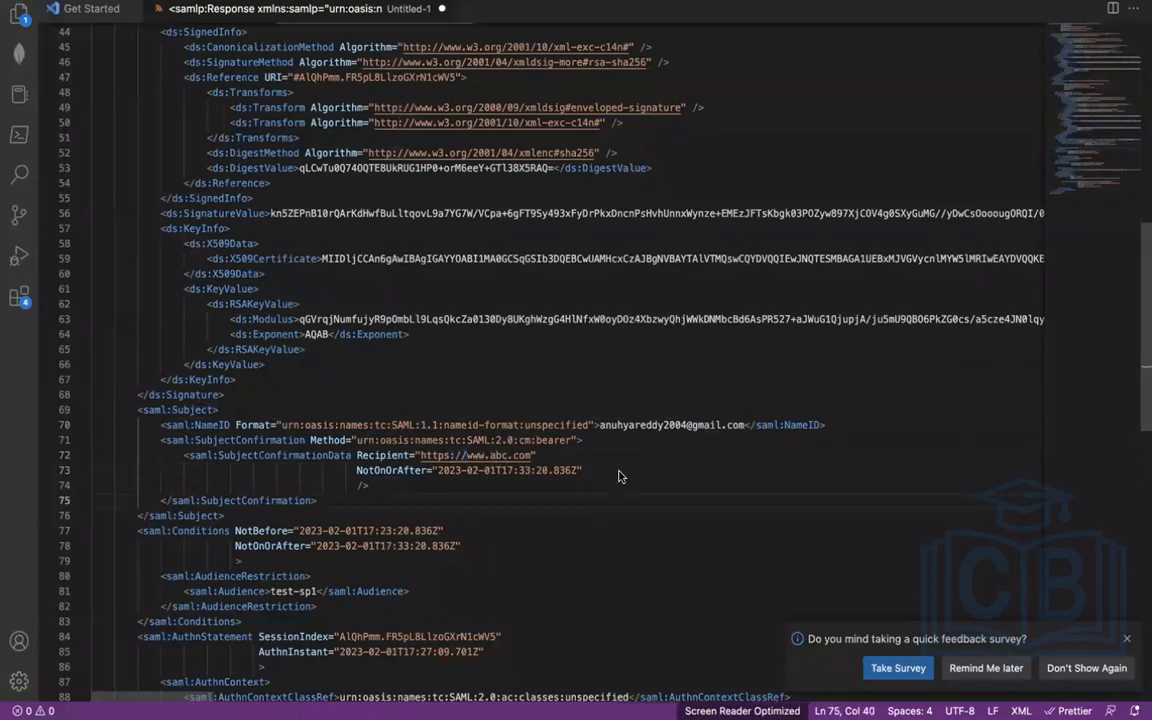
- Examine the saml:Conditions block, highlighting the NotOnOrAfter validity attribute and the saml:Audience value
{"action": "scroll", "coordinate": [661, 500], "scroll_direction": "down", "scroll_amount": 4}
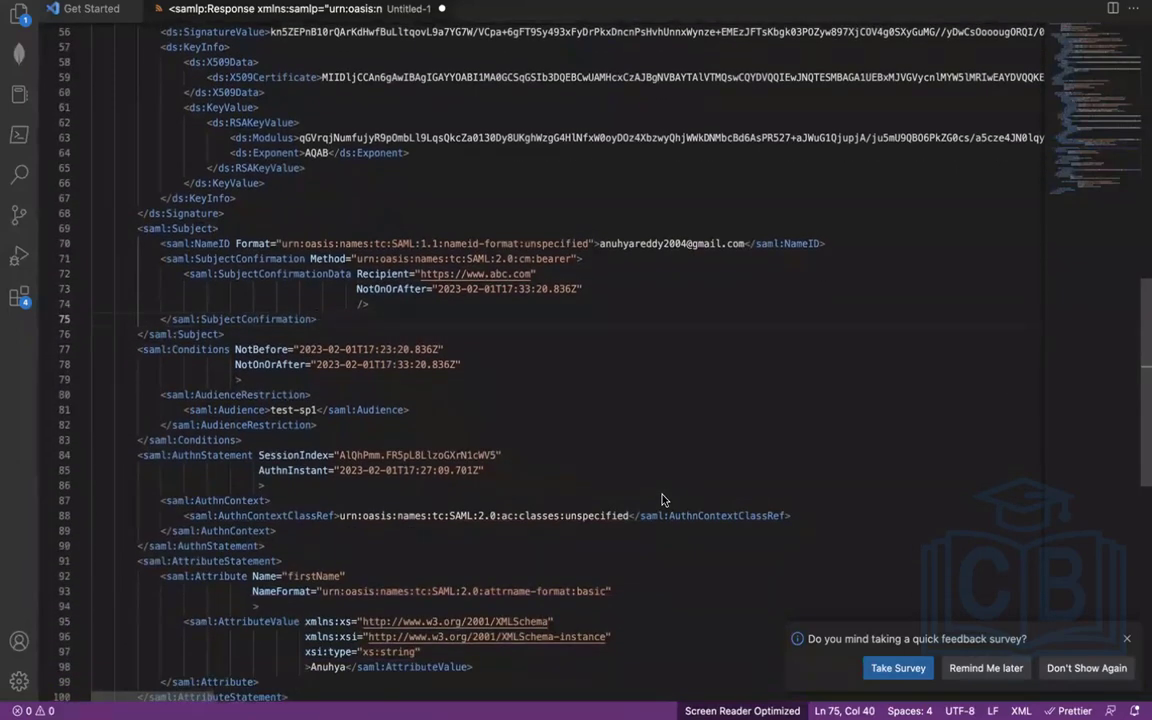
{"action": "double_click", "coordinate": [260, 350]}
{"action": "double_click", "coordinate": [267, 366]}
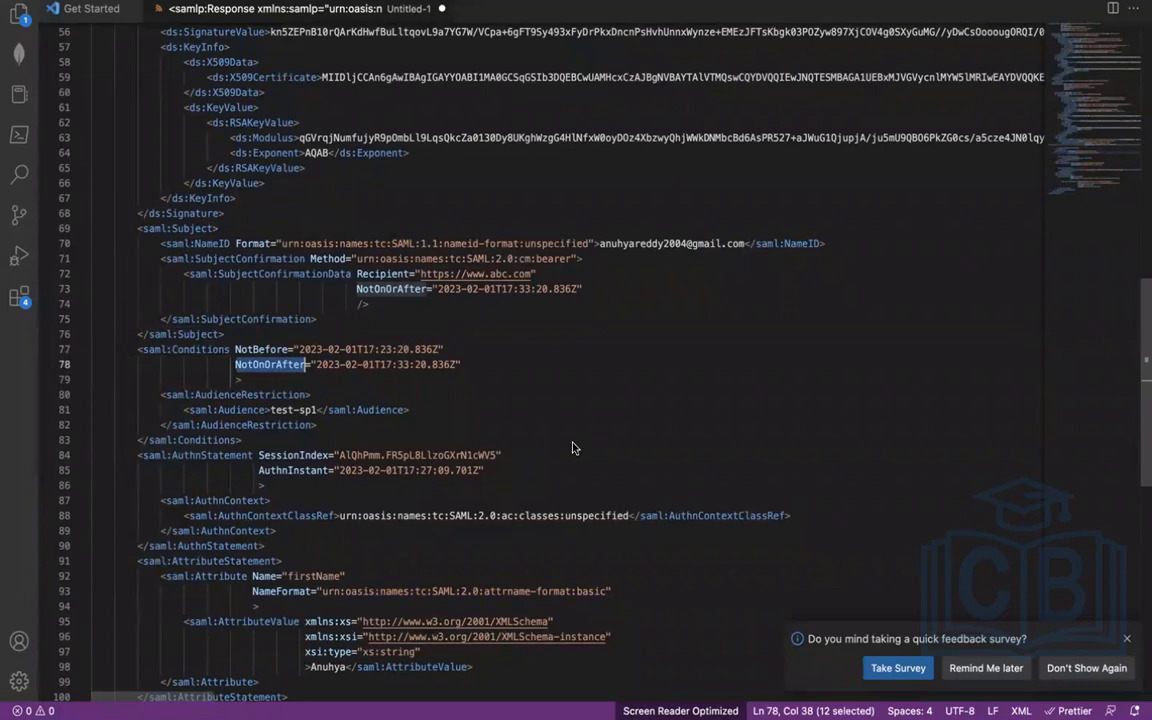
{"action": "left_click", "coordinate": [512, 424]}
{"action": "scroll", "coordinate": [512, 400], "scroll_direction": "down", "scroll_amount": 2}
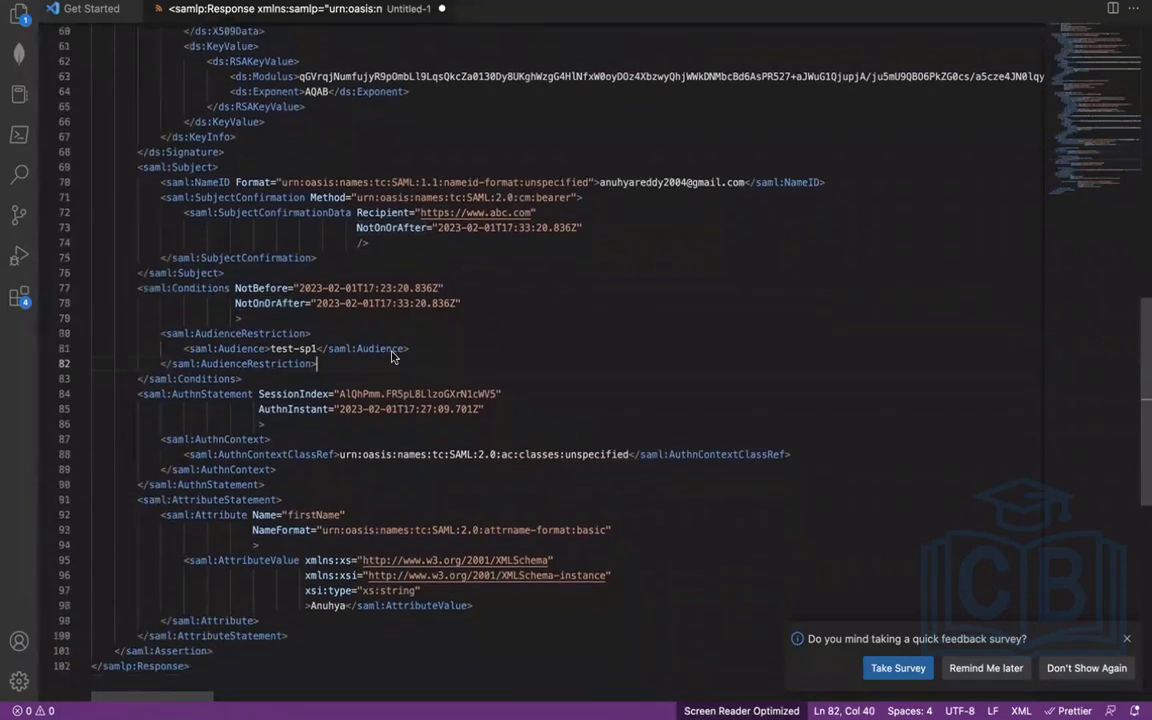
{"action": "double_click", "coordinate": [307, 349]}
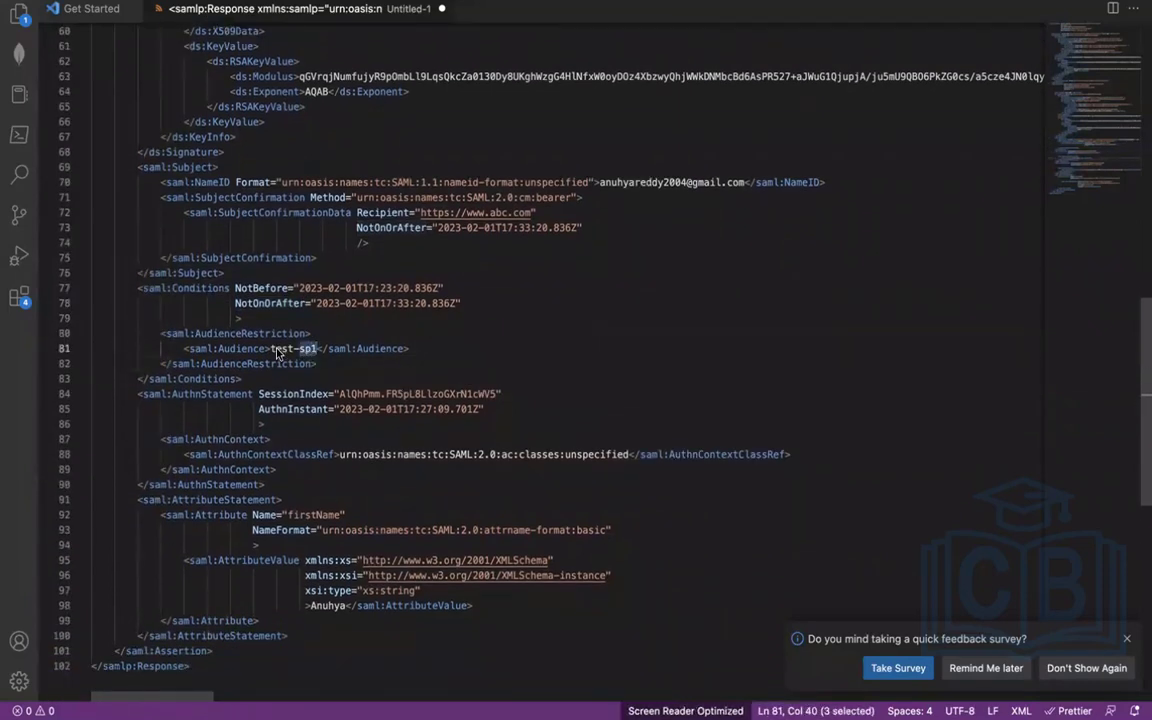
{"action": "left_click", "coordinate": [480, 351]}
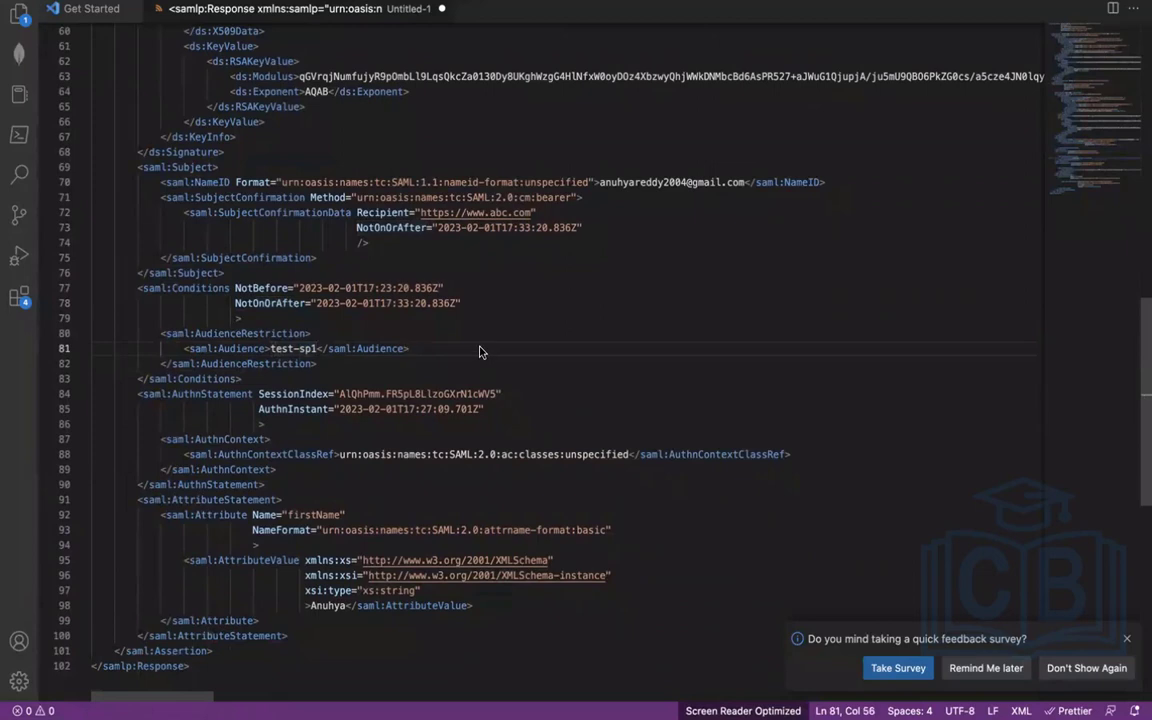
- Examine the saml:AttributeStatement, highlighting the firstName attribute and its value
{"action": "scroll", "coordinate": [480, 351], "scroll_direction": "down", "scroll_amount": 3}
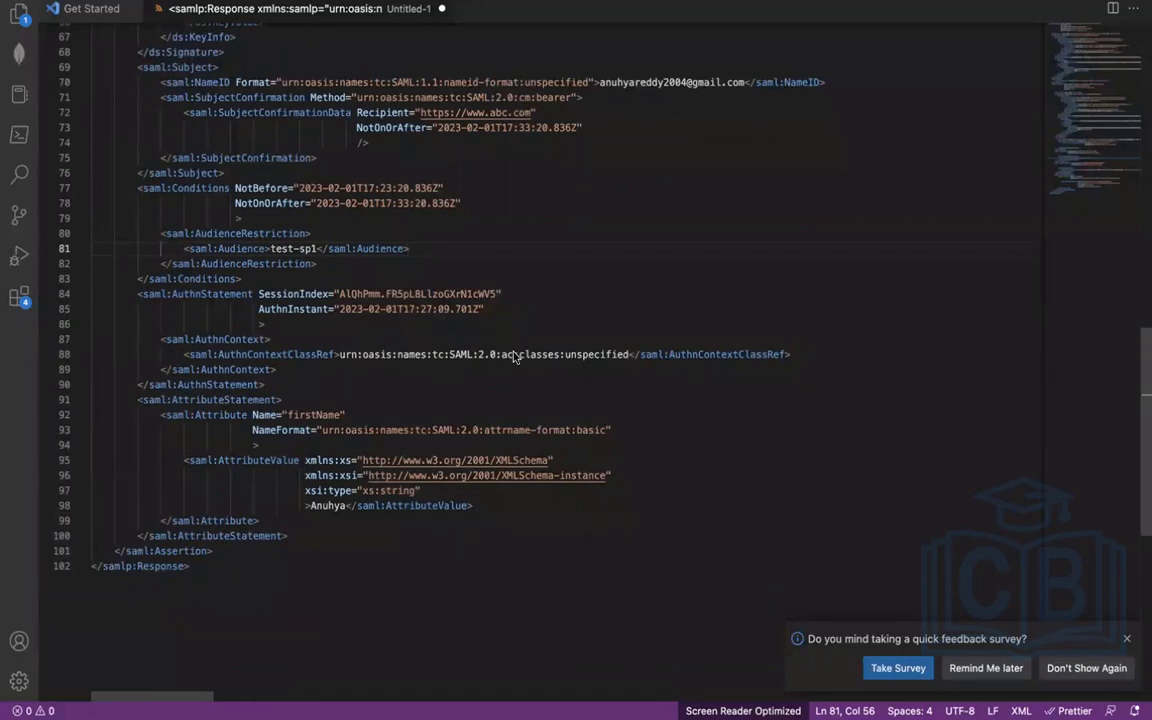
{"action": "double_click", "coordinate": [304, 414]}
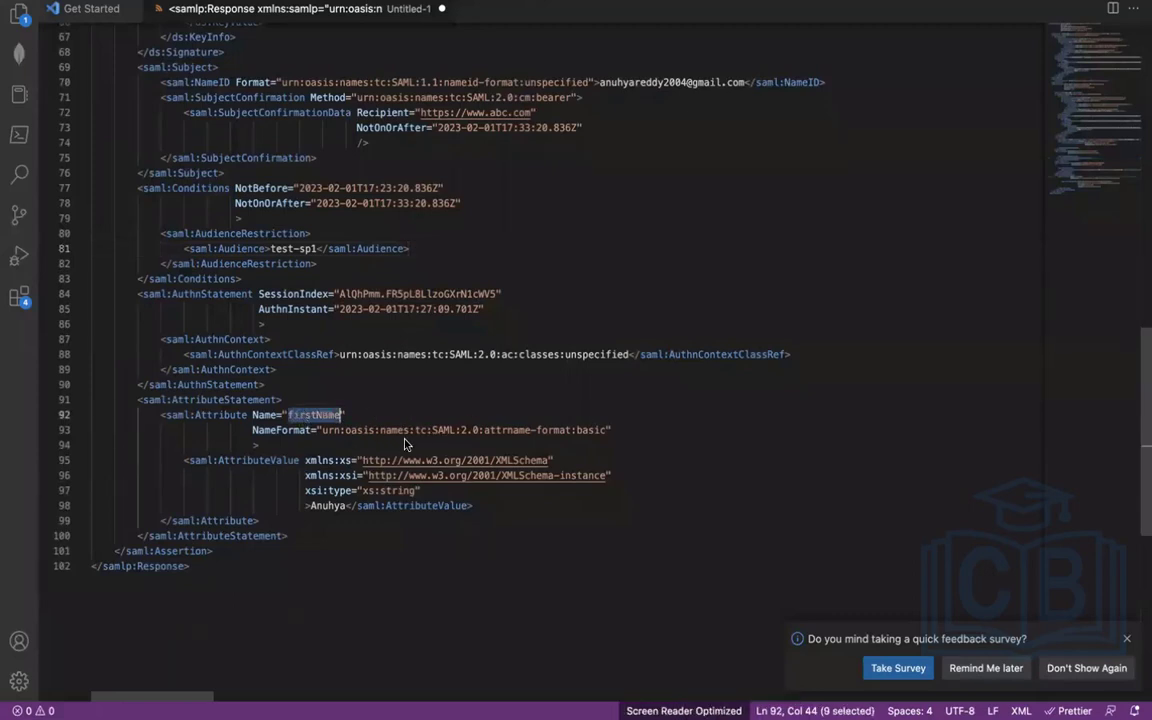
{"action": "double_click", "coordinate": [328, 507]}
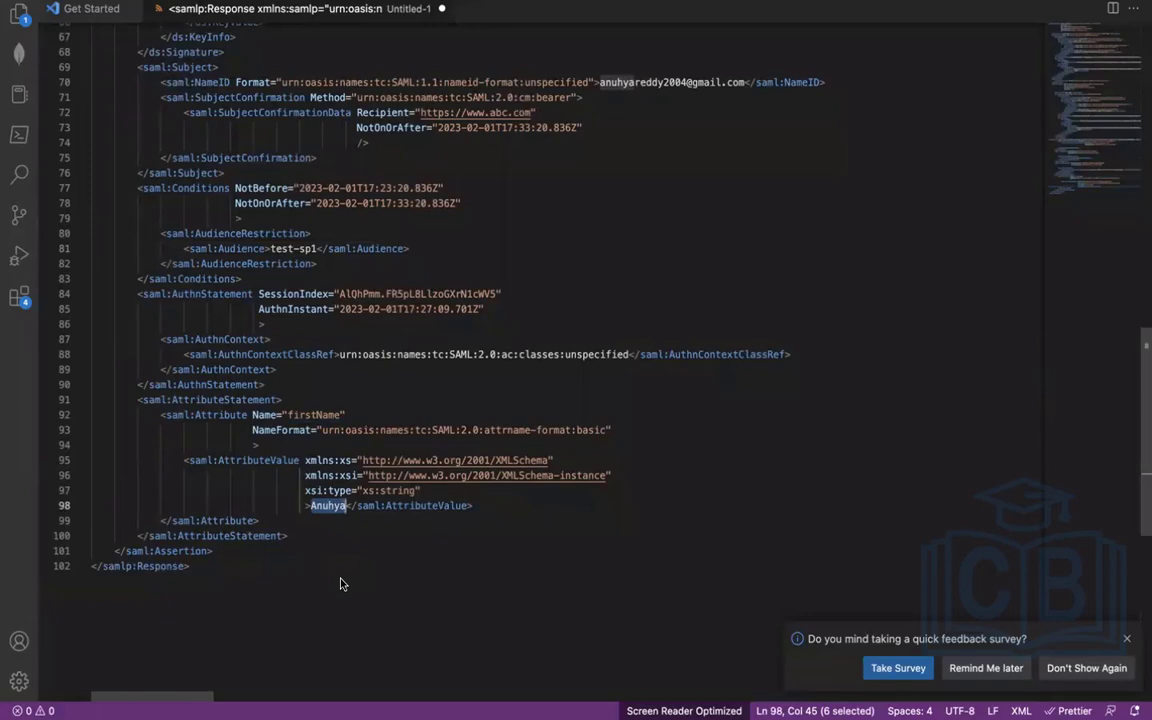
- Switch to the PingFederate console, copy test-sp1's SSO Application Endpoint URL and load it in a new incognito window
{"action": "key", "text": "ctrl+Right"}
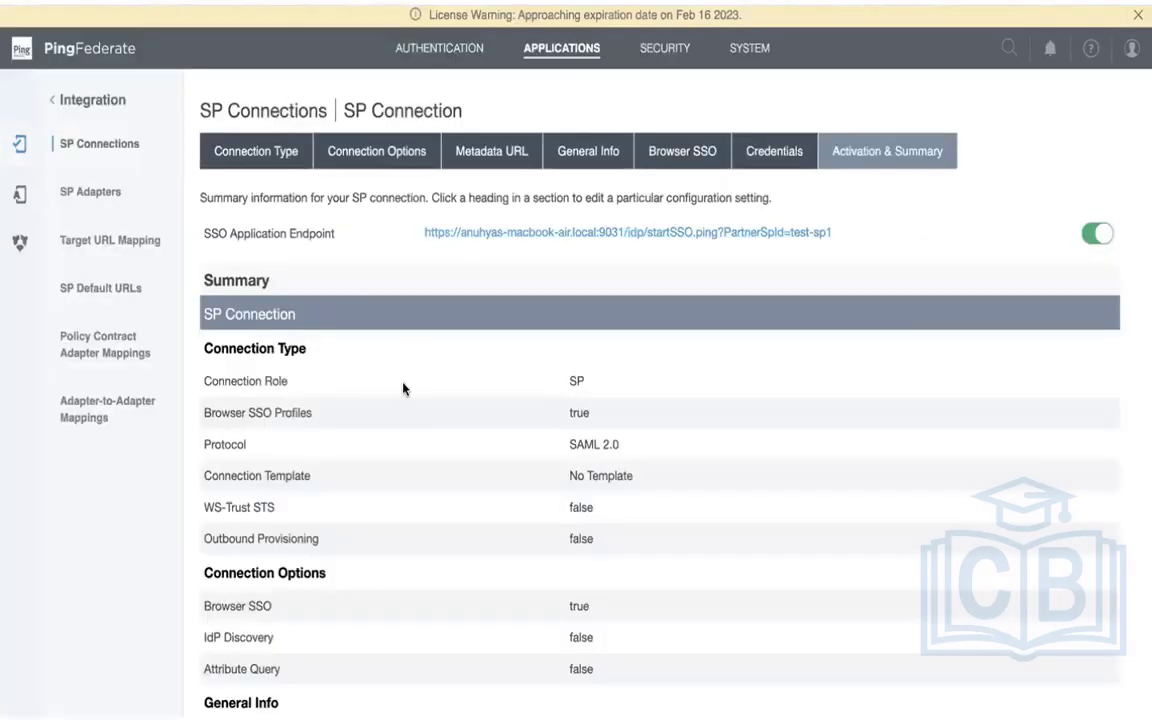
{"action": "right_click", "coordinate": [463, 236]}
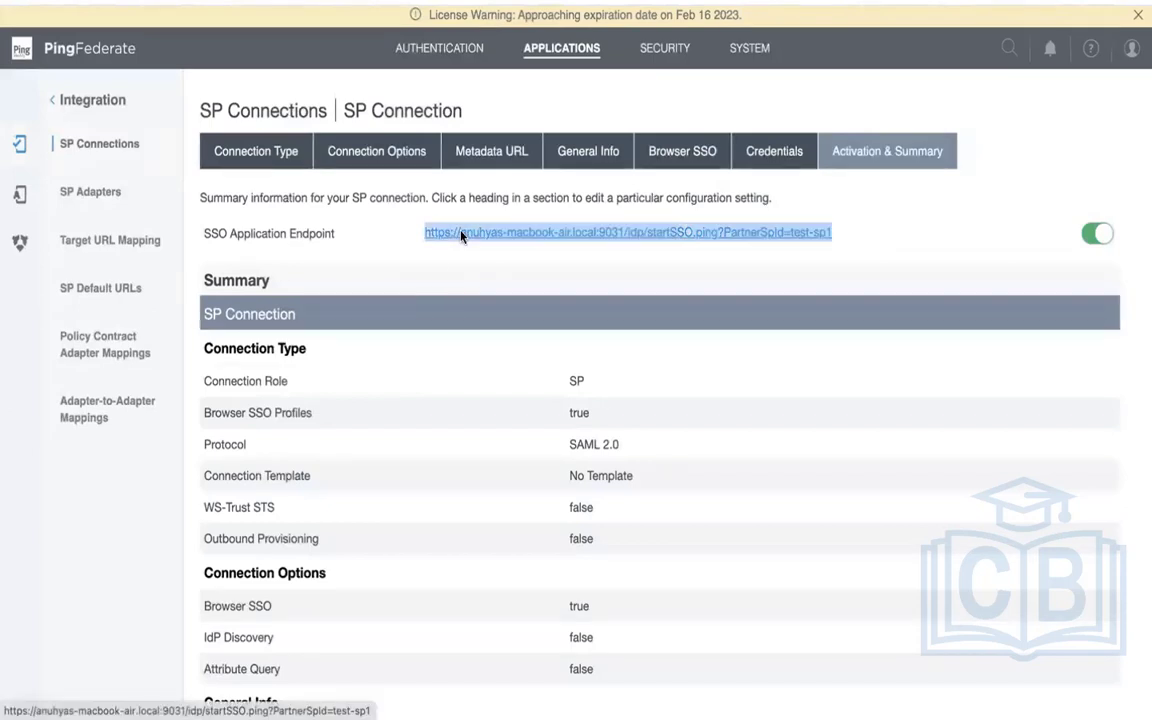
{"action": "left_click", "coordinate": [544, 362]}
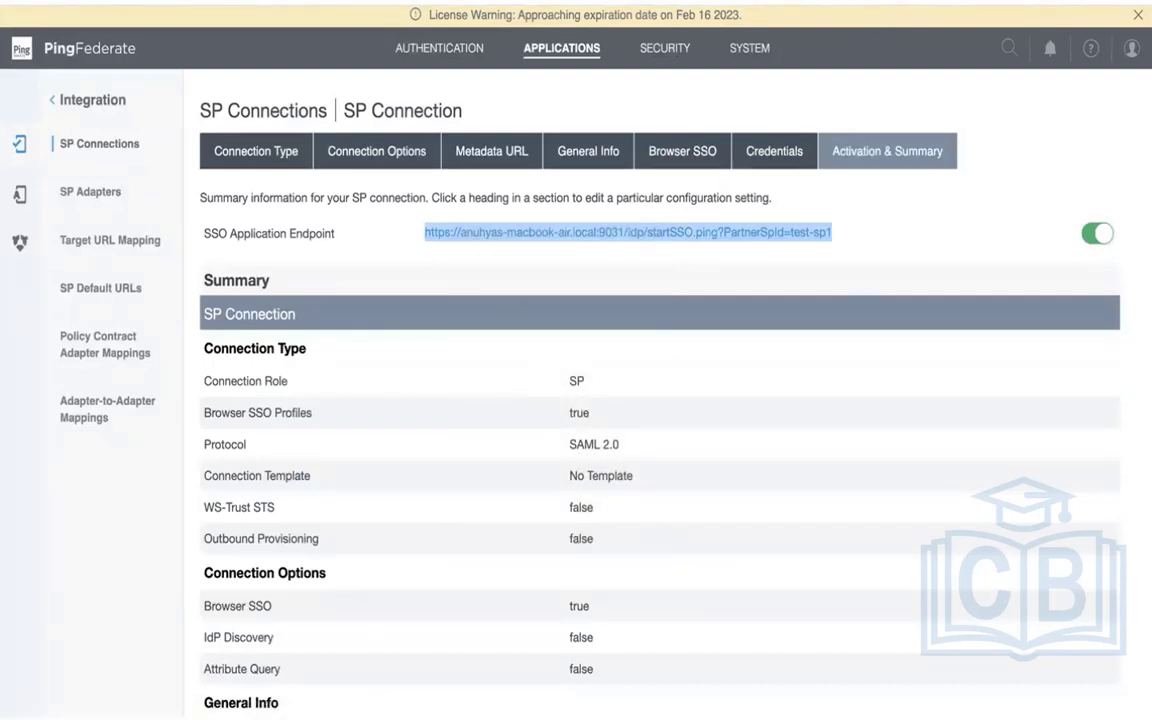
{"action": "left_click", "coordinate": [1140, 2]}
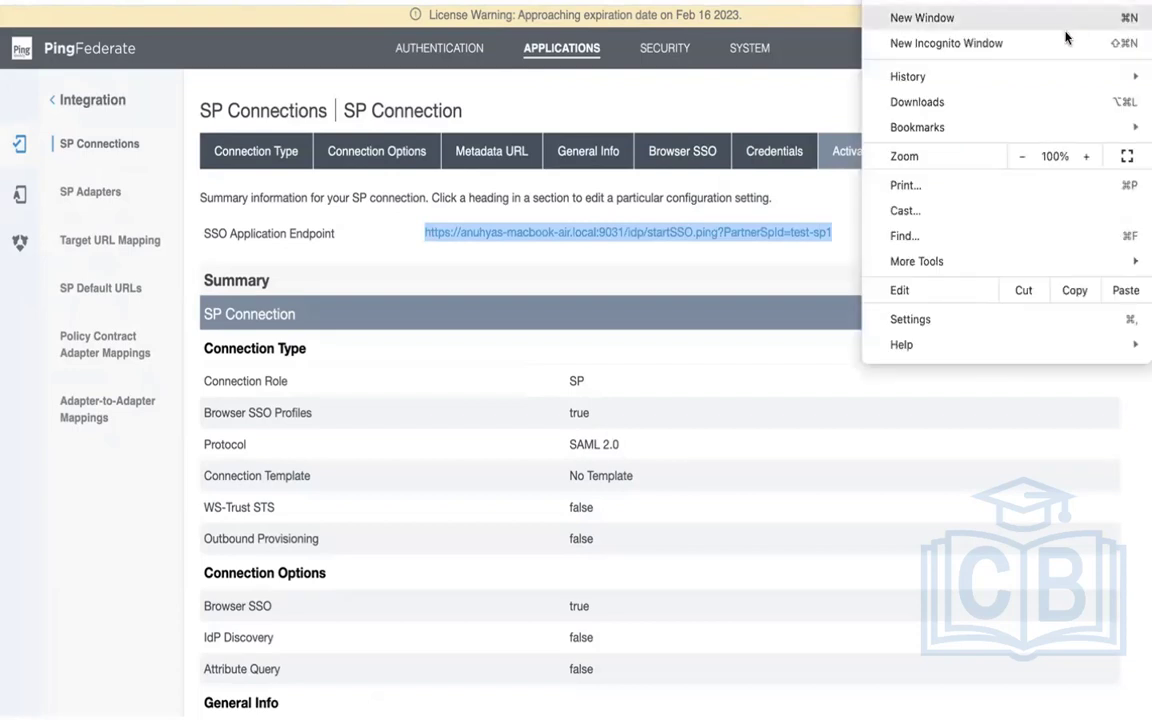
{"action": "left_click", "coordinate": [985, 42]}
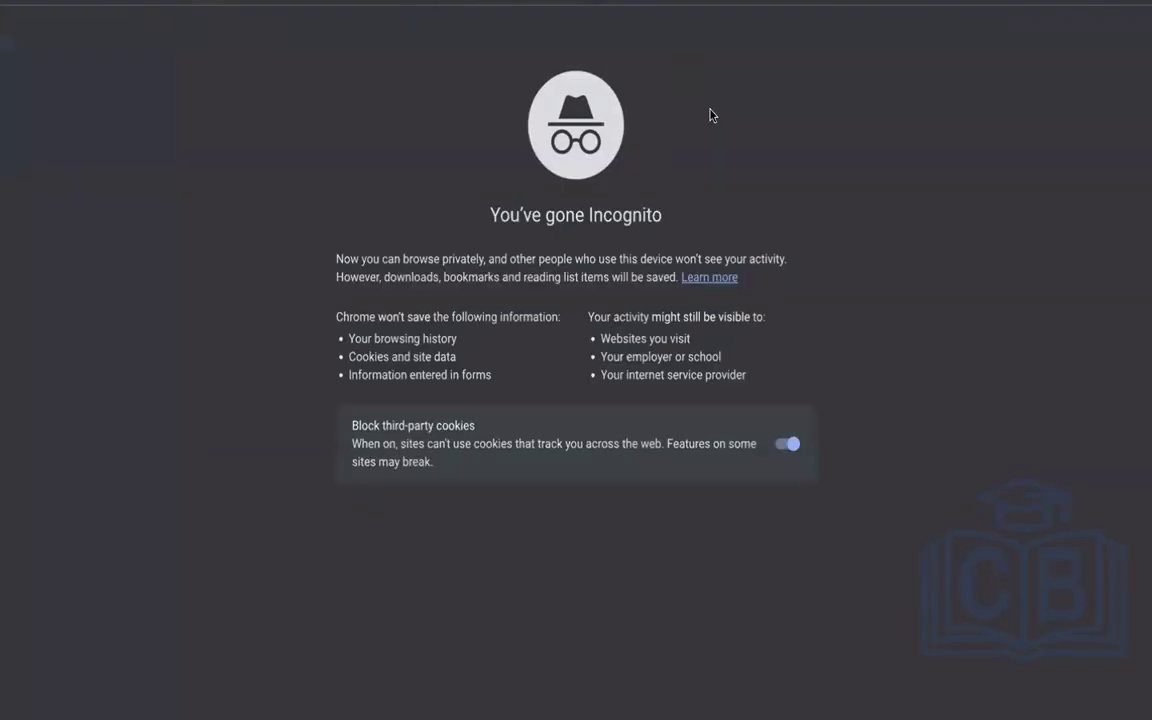
{"action": "key", "text": "super+v"}
{"action": "key", "text": "Return"}
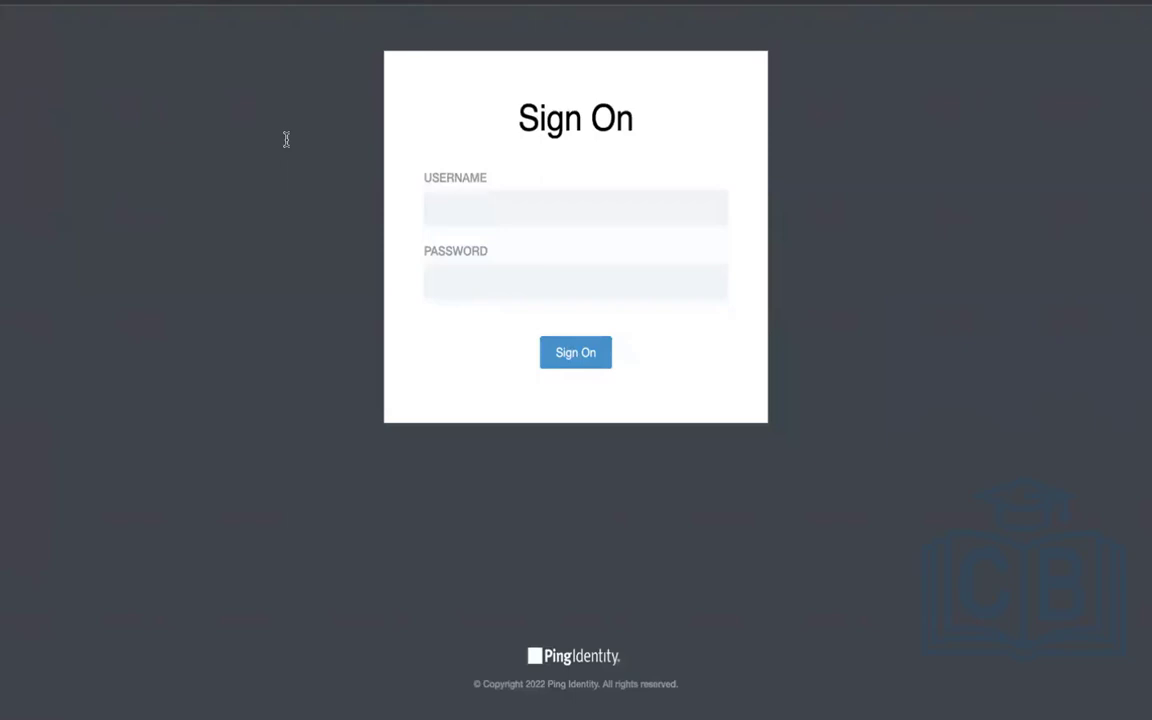
- Reload the SSO endpoint URL with &ACSIdx=1 appended and submit the filled-in Sign On form
{"action": "key", "text": "super+v"}
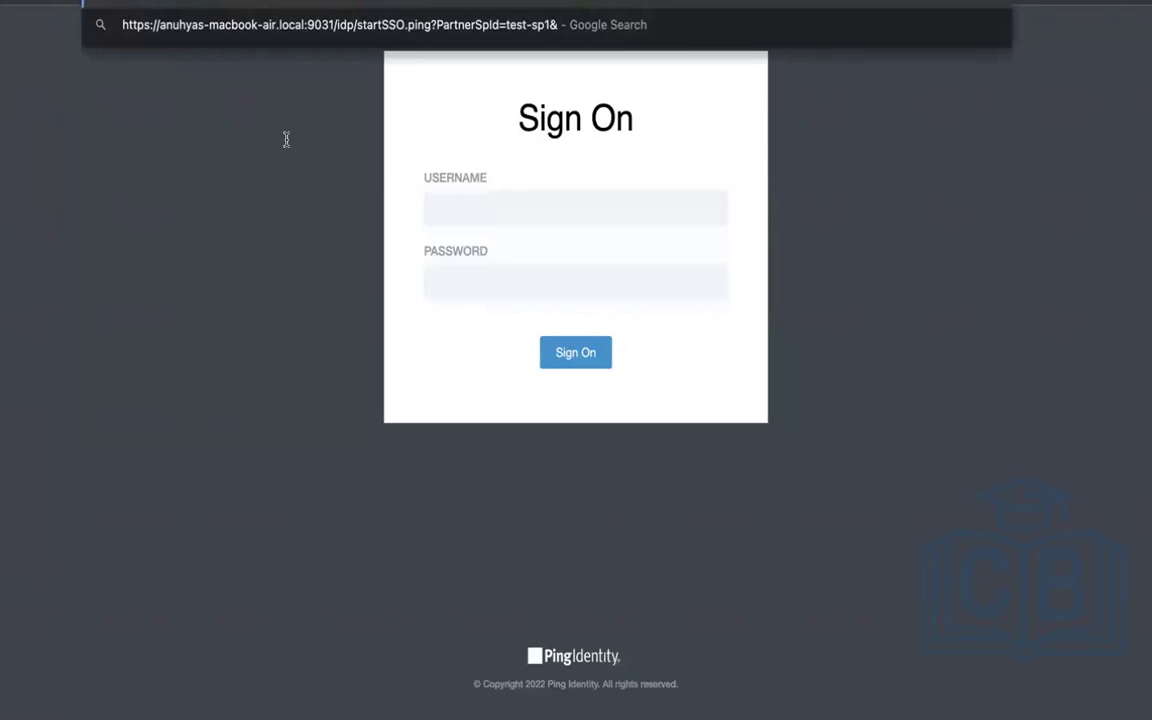
{"action": "type", "text": "ACS"}
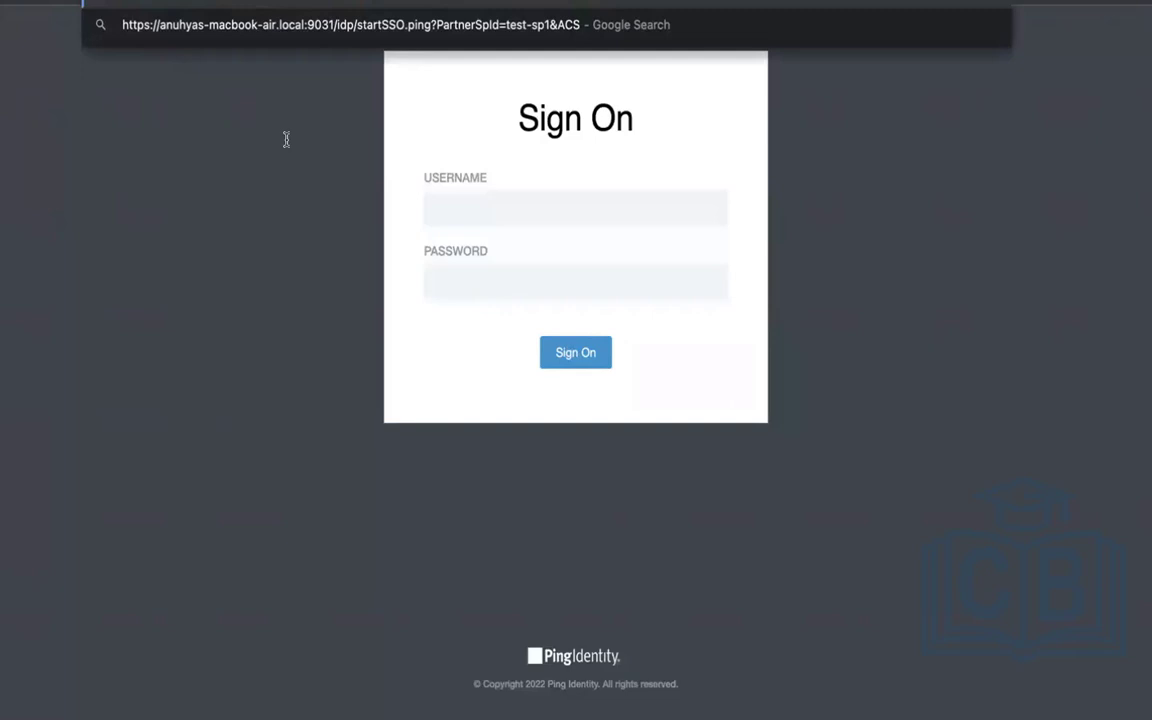
{"action": "type", "text": "IDX"}
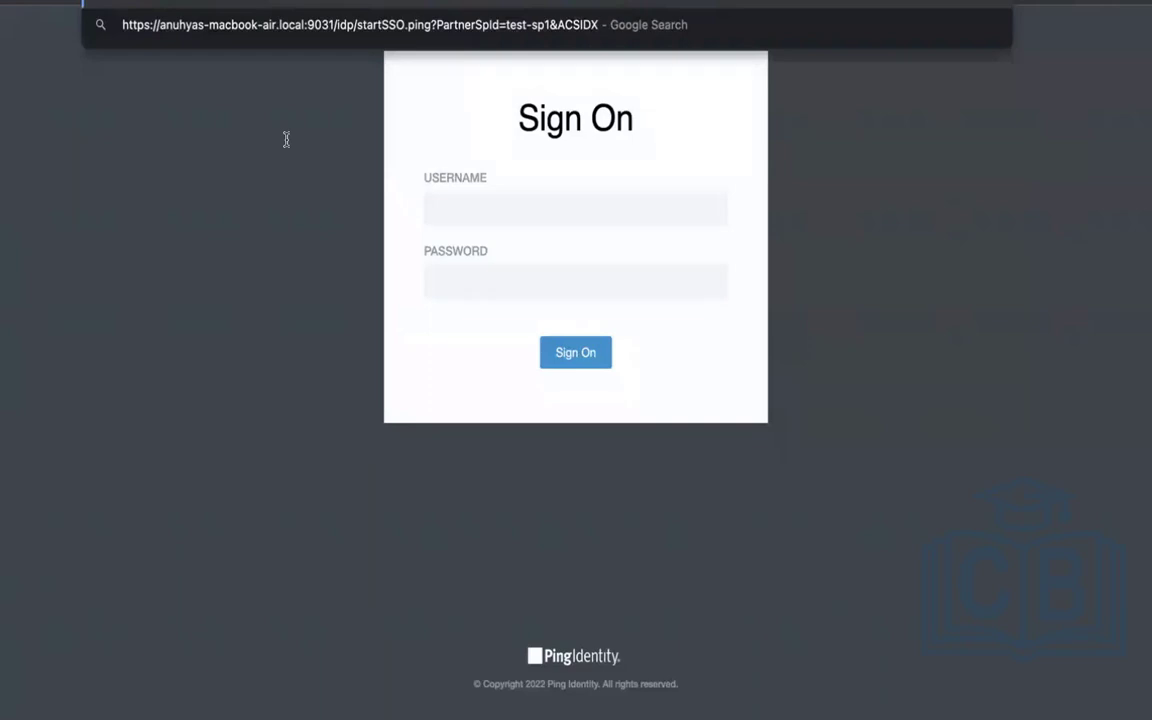
{"action": "key", "text": "BackSpace"}
{"action": "key", "text": "BackSpace"}
{"action": "type", "text": "dx="}
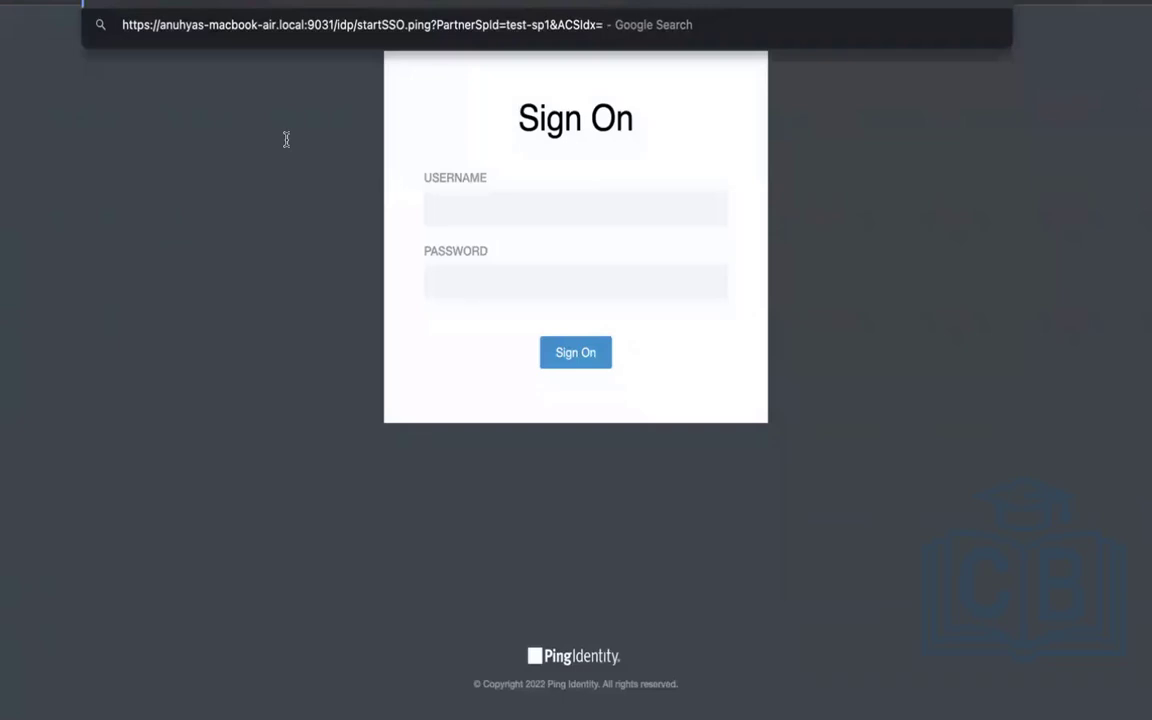
{"action": "type", "text": "1"}
{"action": "key", "text": "Return"}
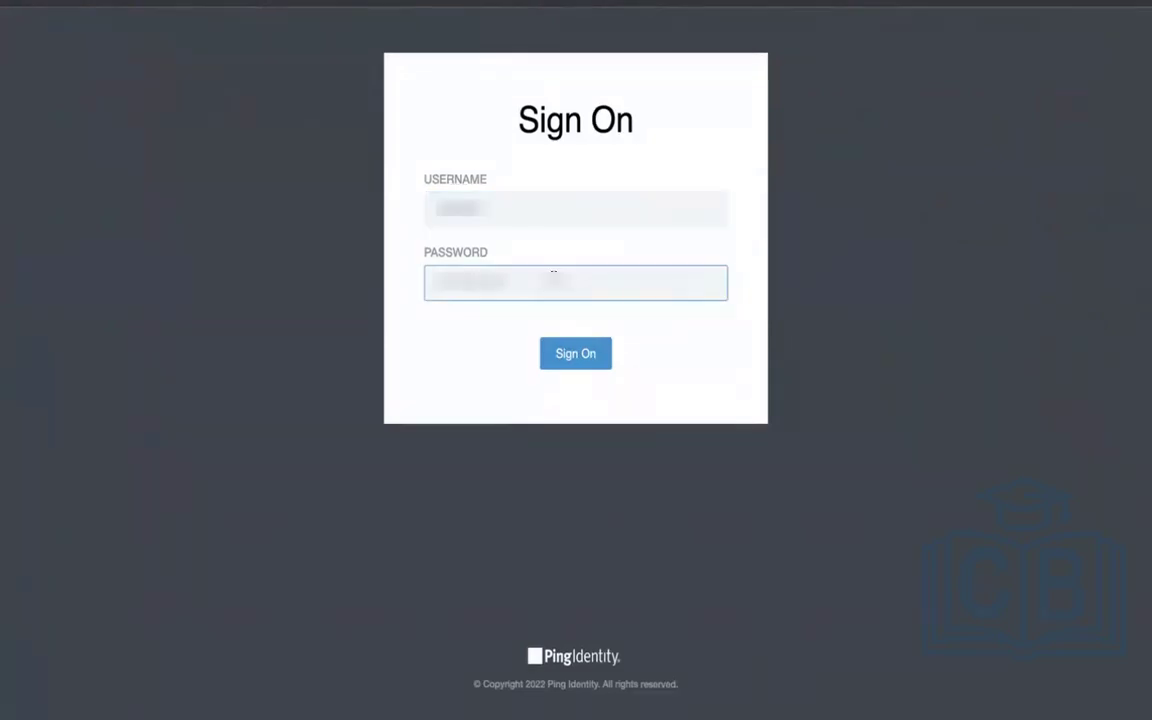
{"action": "left_click", "coordinate": [580, 354]}
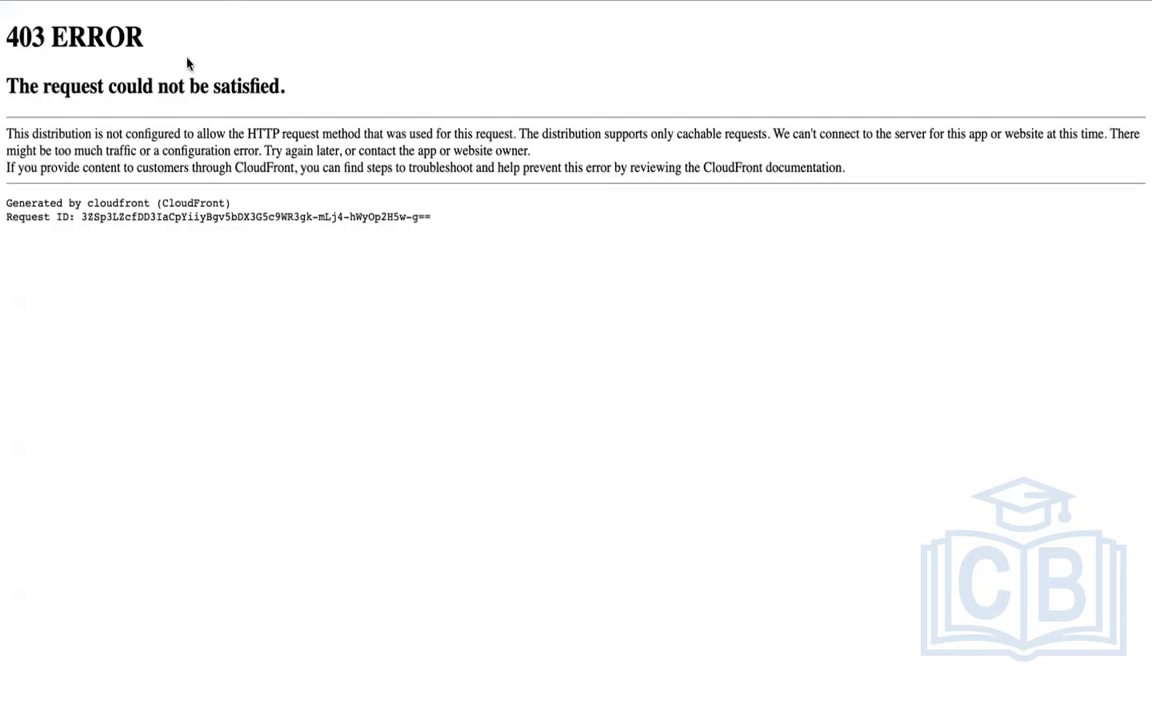
- Copy the SSO Application Endpoint again and try loading it in a blank incognito tab with an ASCIdx parameter appended
{"action": "key", "text": "ctrl+Left"}
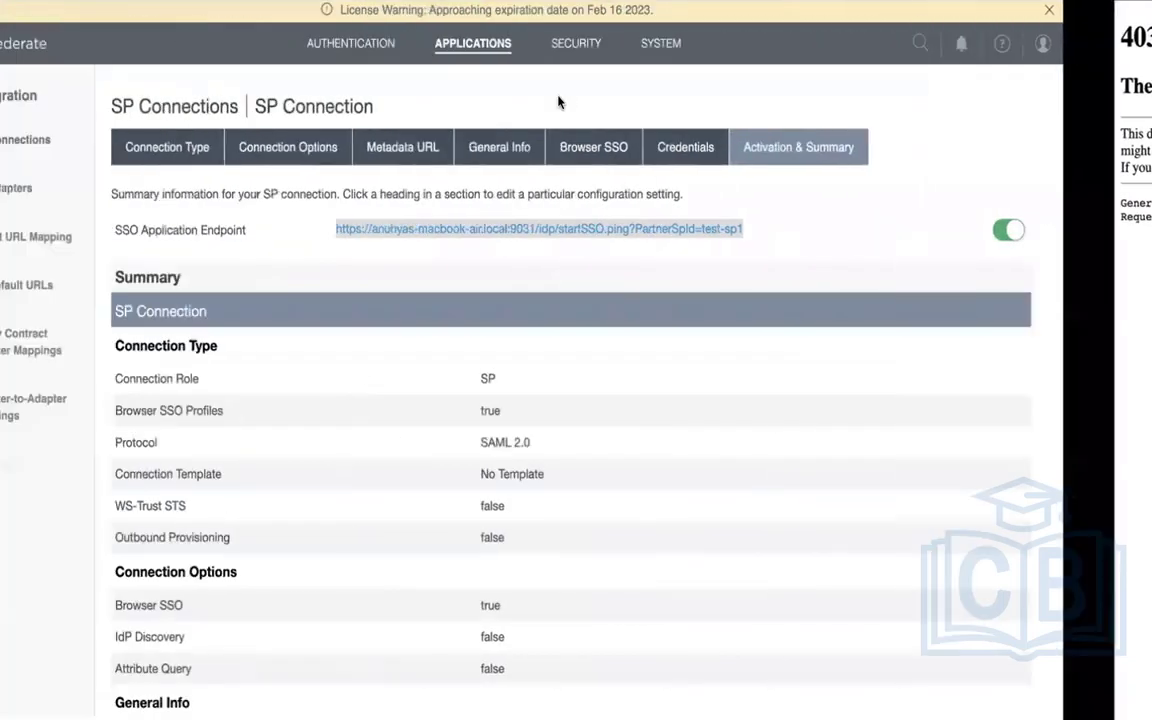
{"action": "right_click", "coordinate": [617, 233]}
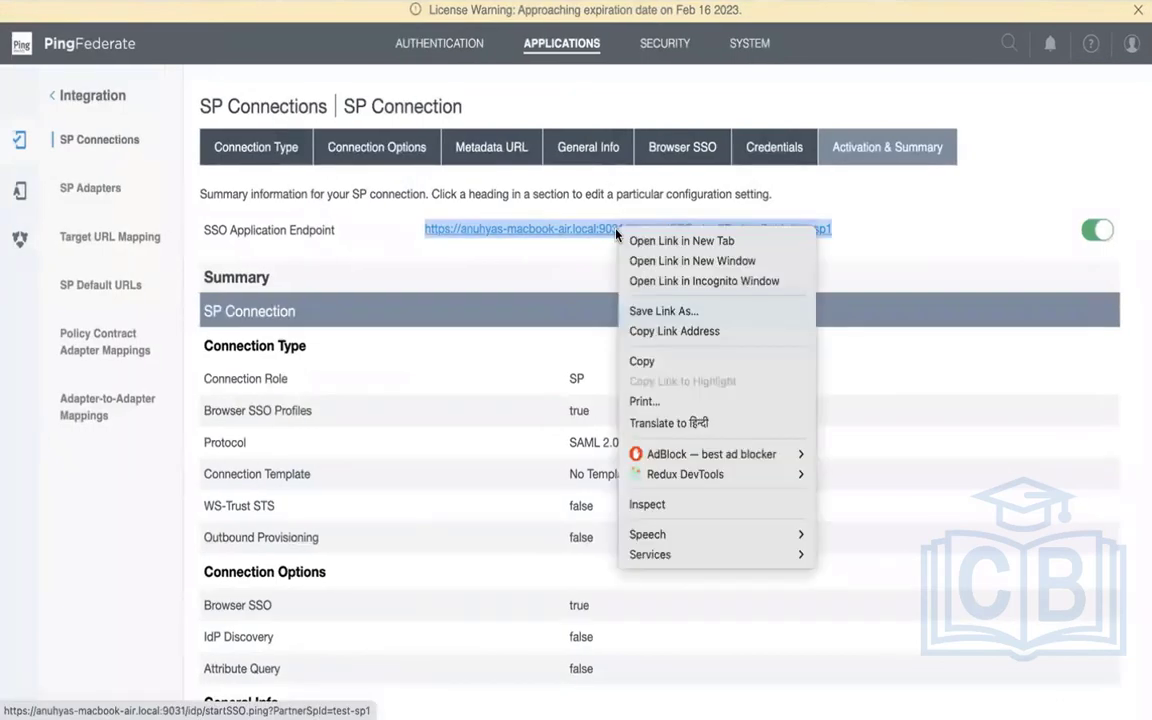
{"action": "left_click", "coordinate": [672, 360]}
{"action": "key", "text": "ctrl+Right"}
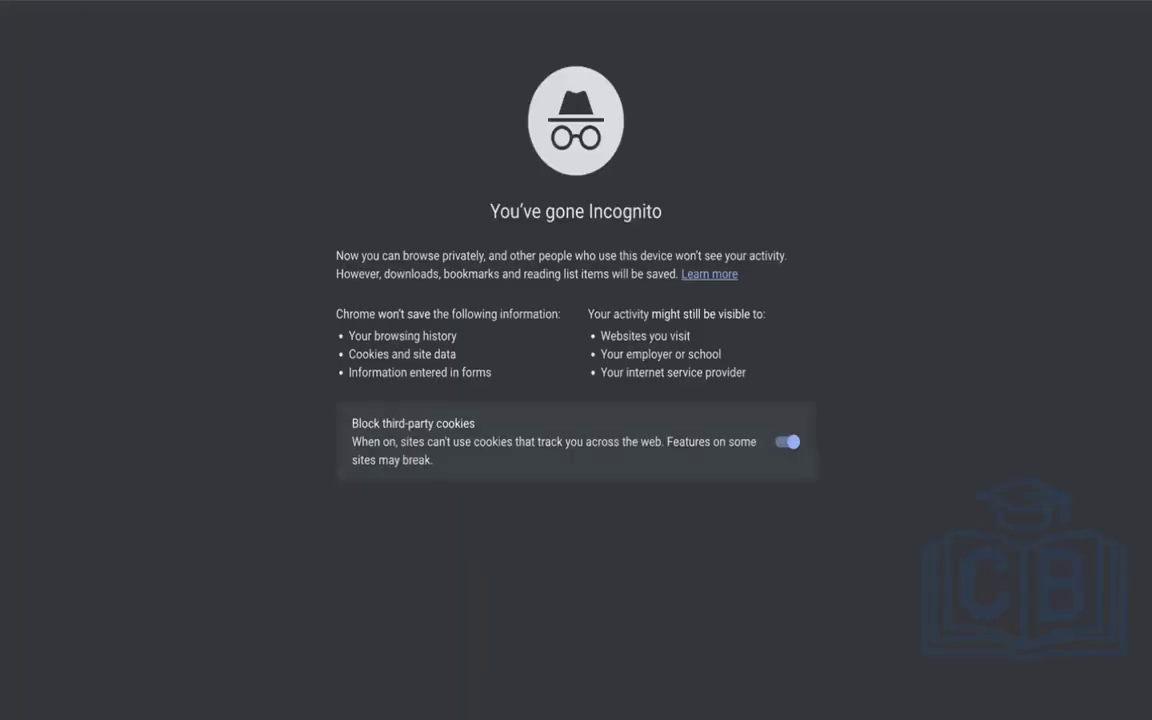
{"action": "key", "text": "super+v"}
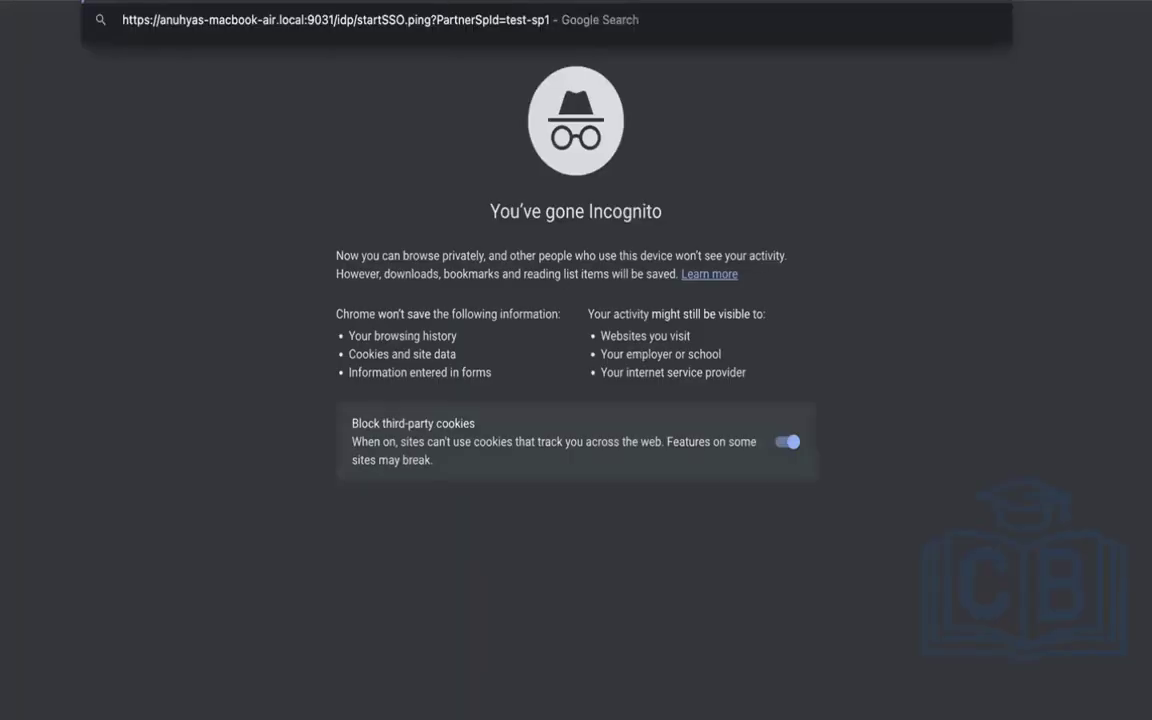
{"action": "type", "text": "&ASCIdx"}
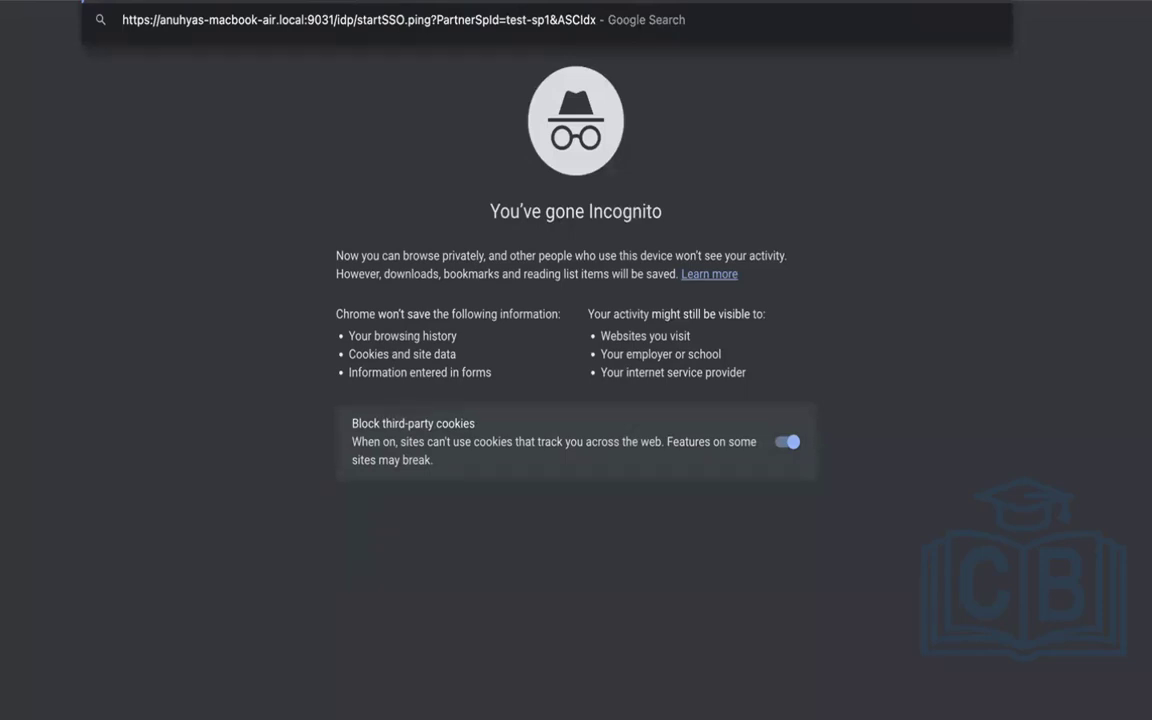
{"action": "key", "text": "BackSpace"}
{"action": "type", "text": "=x"}
{"action": "key", "text": "Return"}
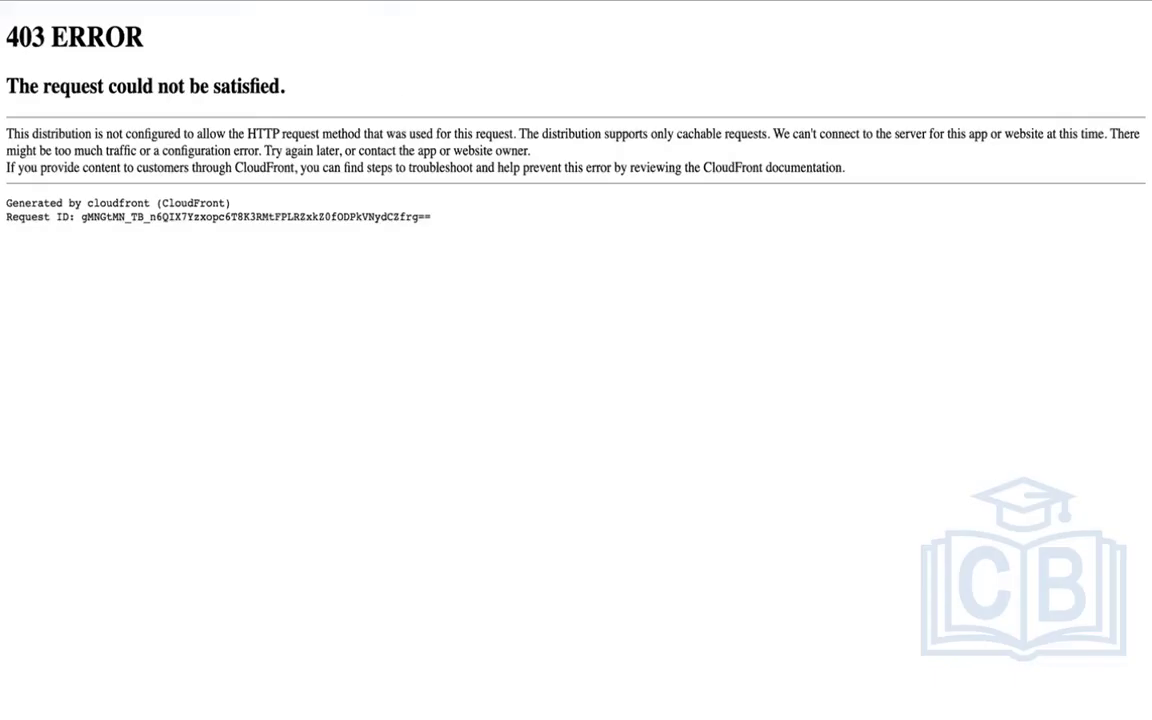
- Open another blank incognito page and load the copied SSO endpoint with &ACSIdx=1 appended
{"action": "key", "text": "ctrl+shift+n"}
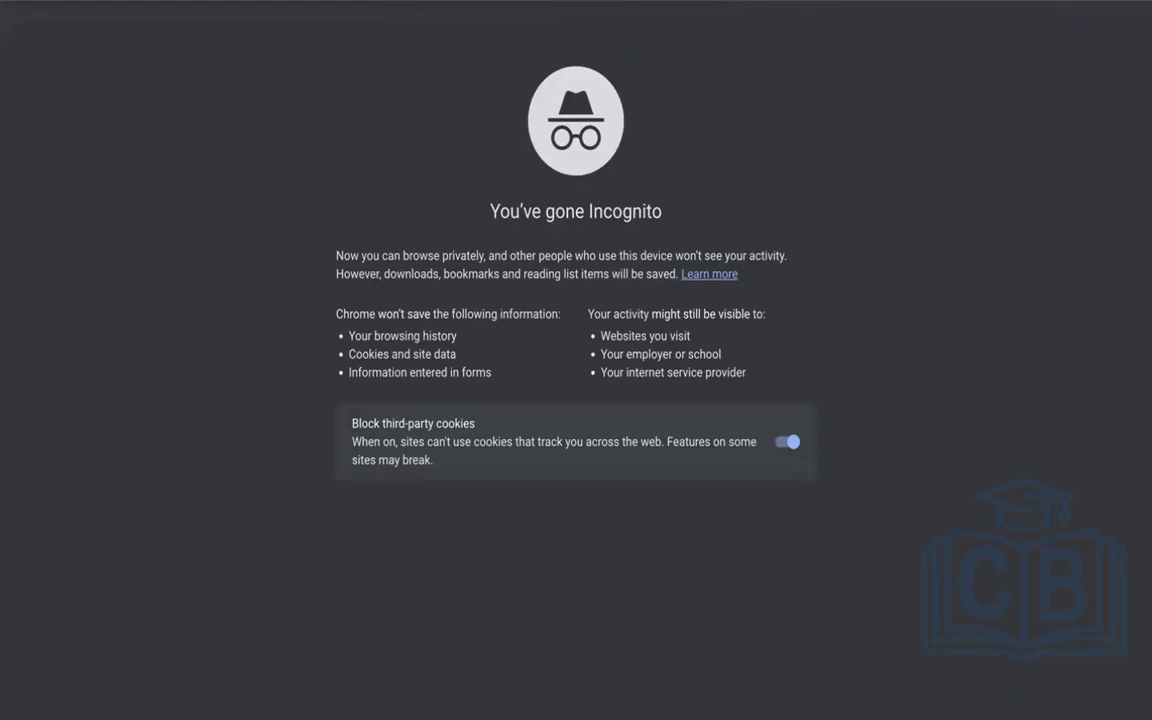
{"action": "key", "text": "super+v"}
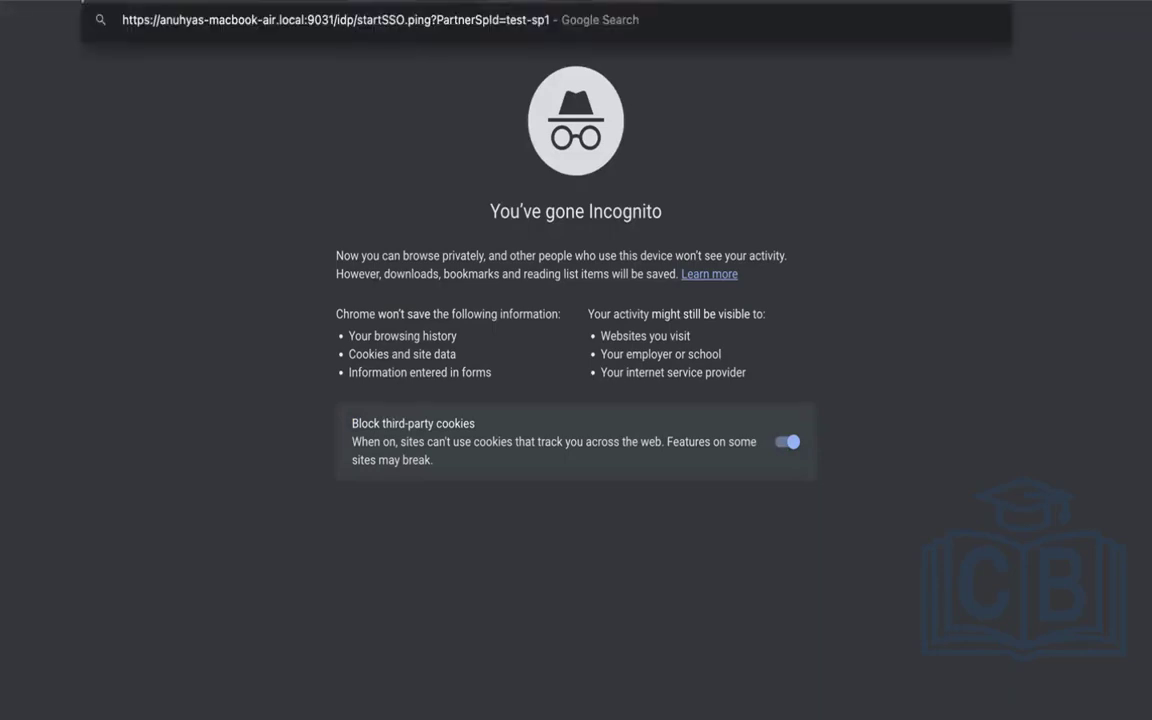
{"action": "type", "text": "&ACSIdx=1"}
{"action": "key", "text": "Return"}
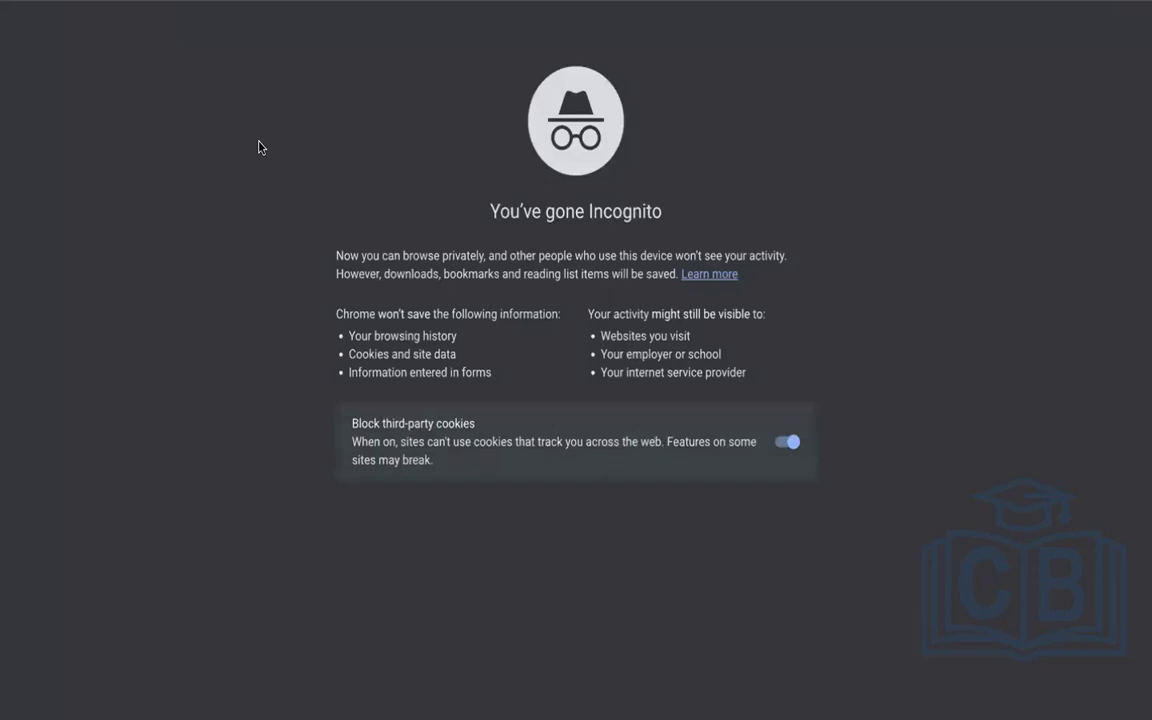
- Load the copied SSO endpoint with &ACSIdx=0 appended in a blank incognito page
{"action": "key", "text": "super+v"}
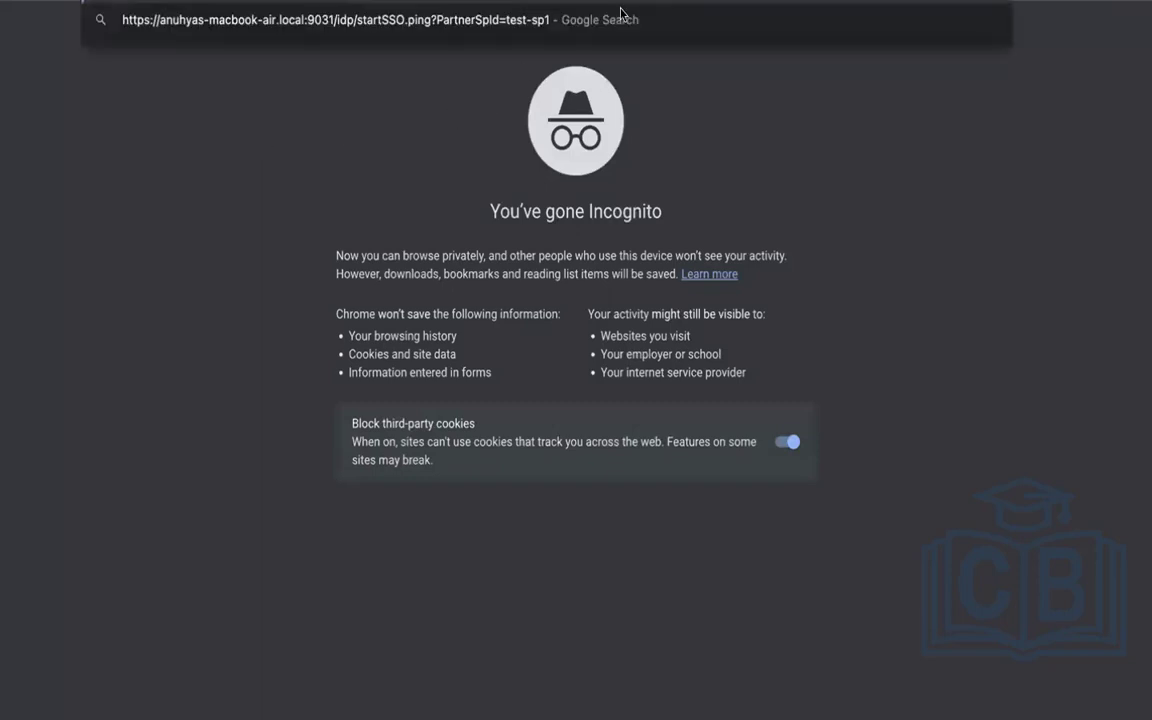
{"action": "type", "text": "&AC"}
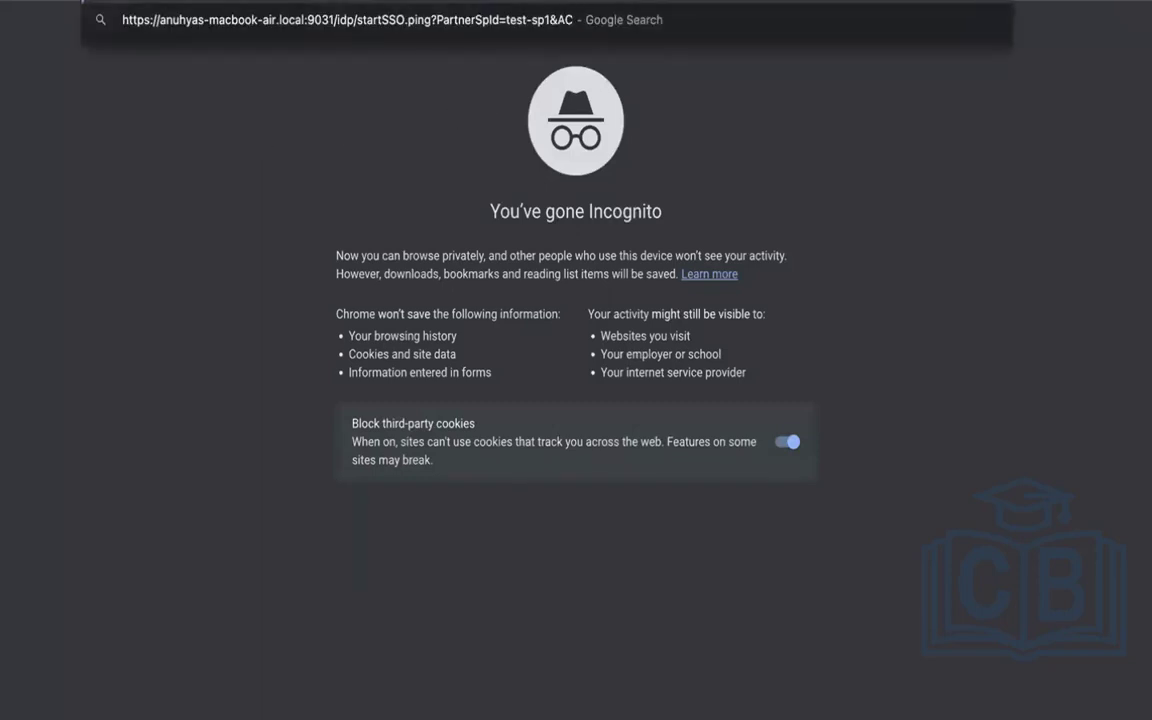
{"action": "type", "text": "SIdx=0"}
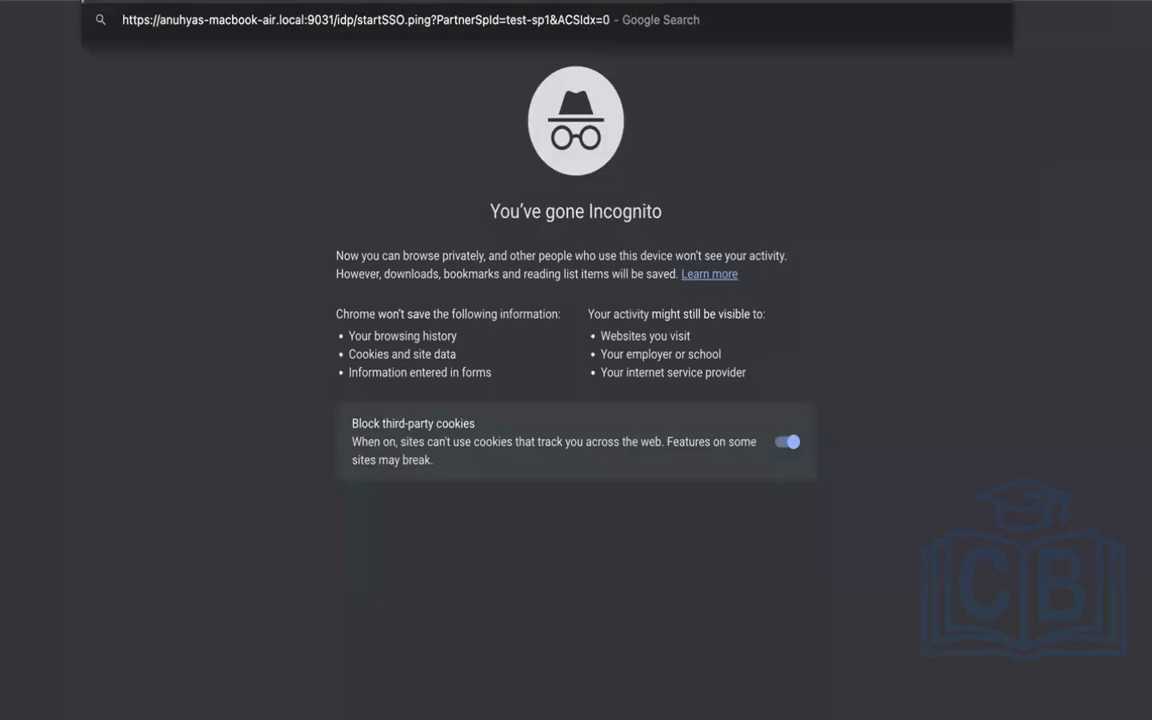
{"action": "key", "text": "Return"}
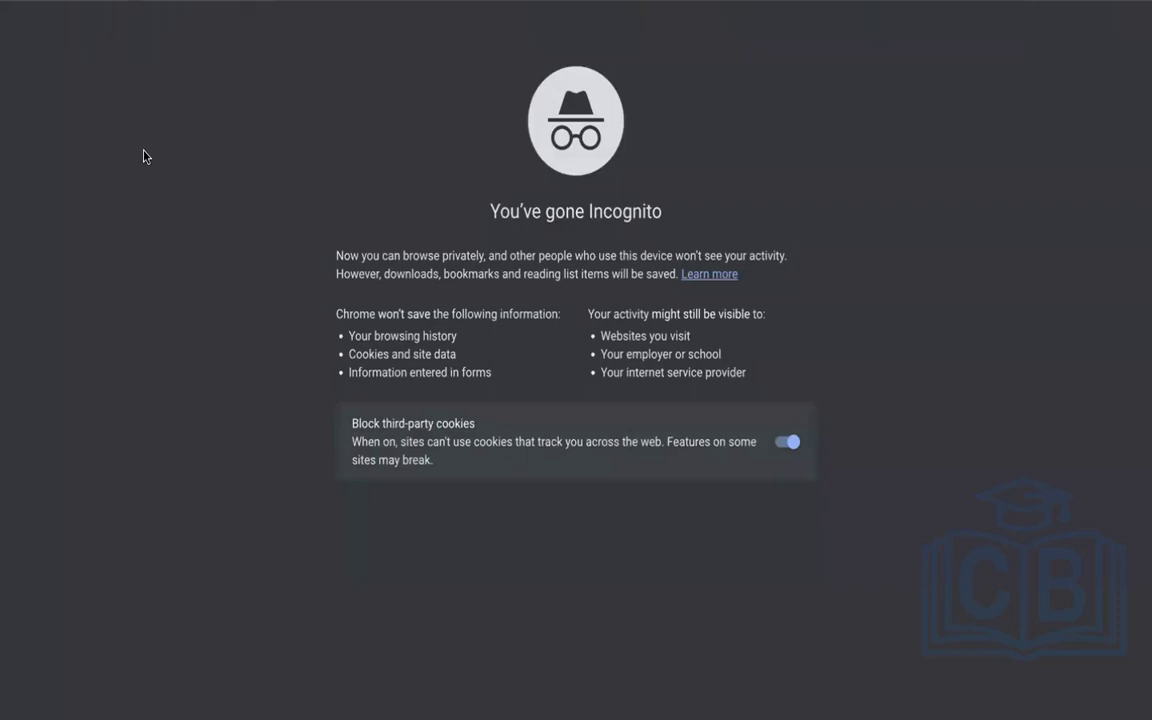